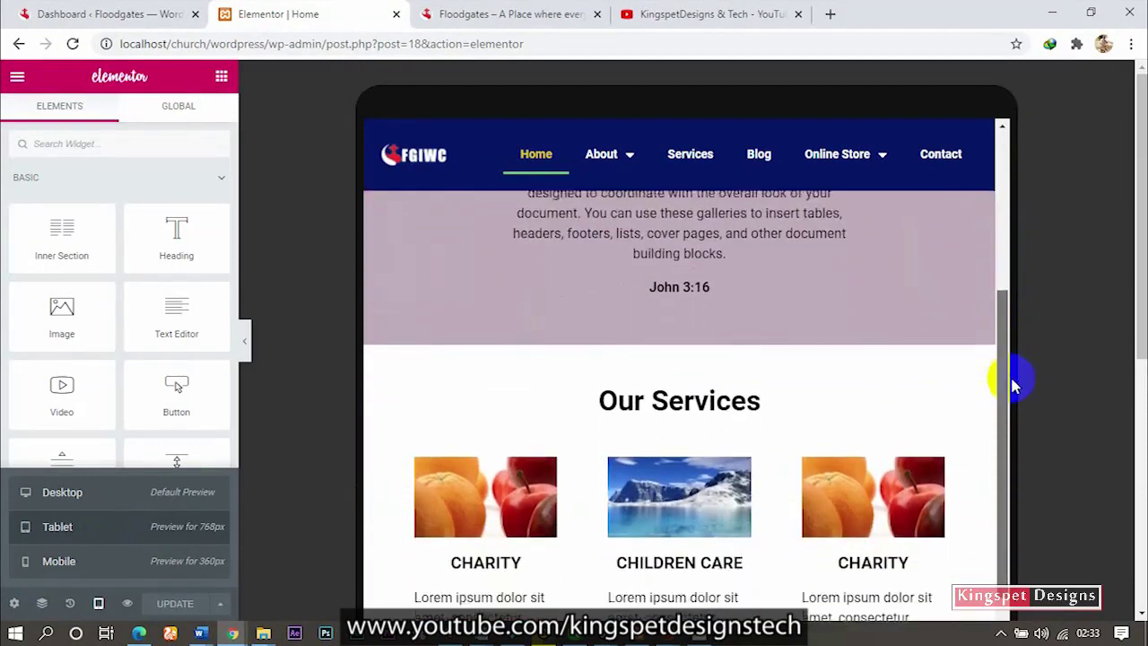
- Review the home page from services to contact in the tablet preview and the page layout in the 360px mobile preview
drag(1003, 343, 1008, 468)
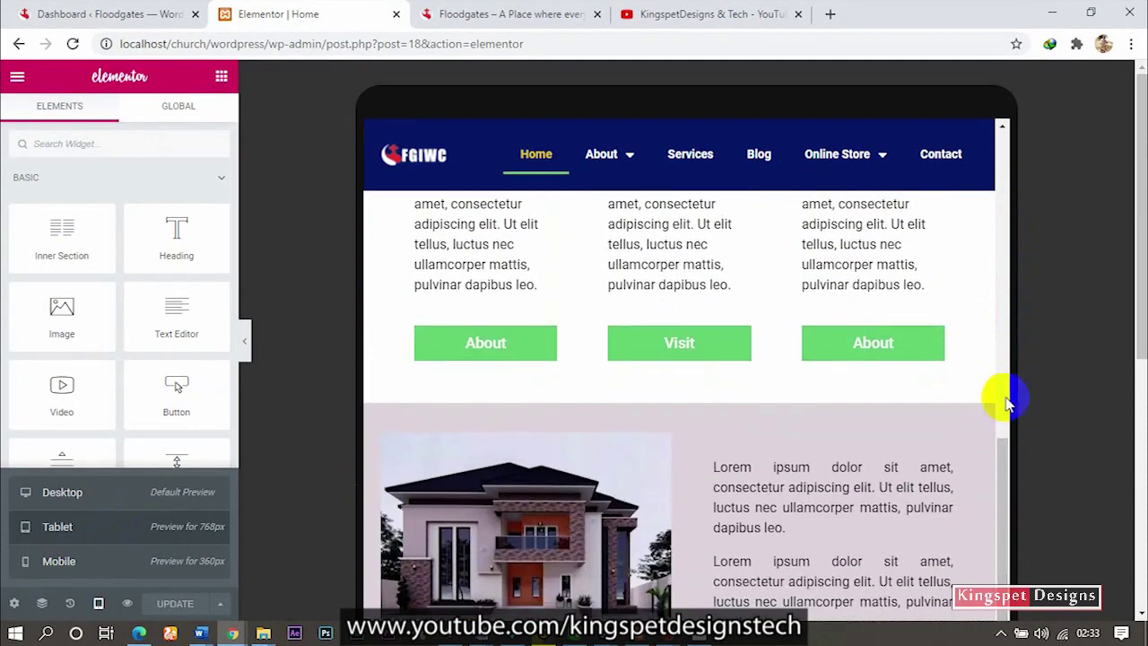
scroll(1010, 395, down, 3)
scroll(1005, 392, down, 3)
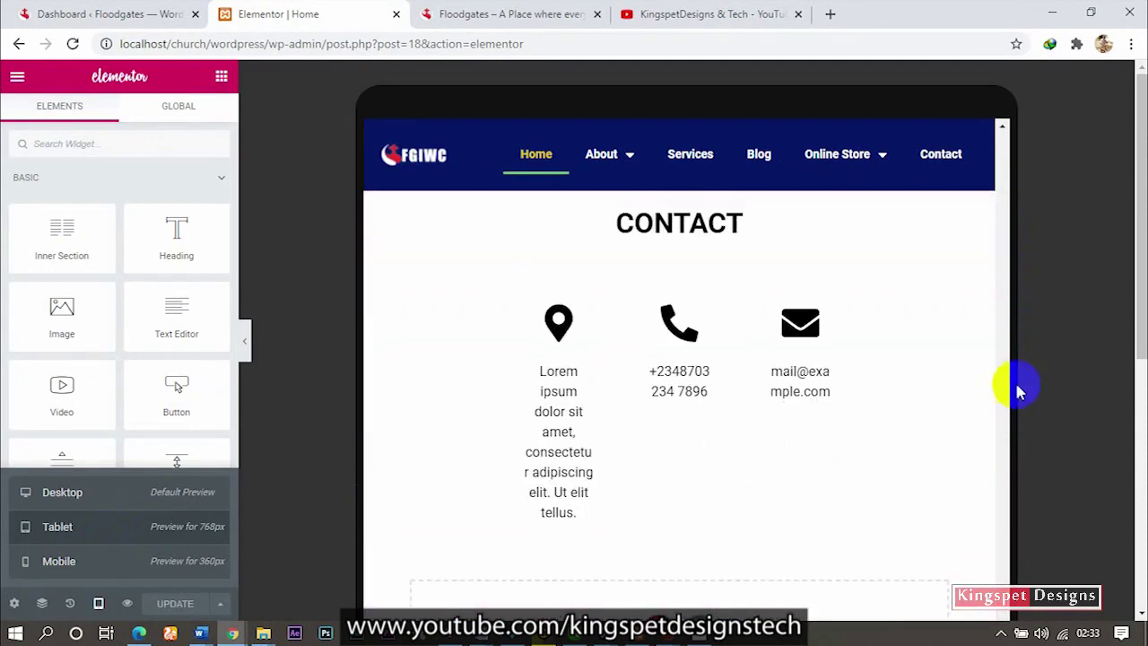
scroll(1031, 359, down, 3)
scroll(960, 363, up, 3)
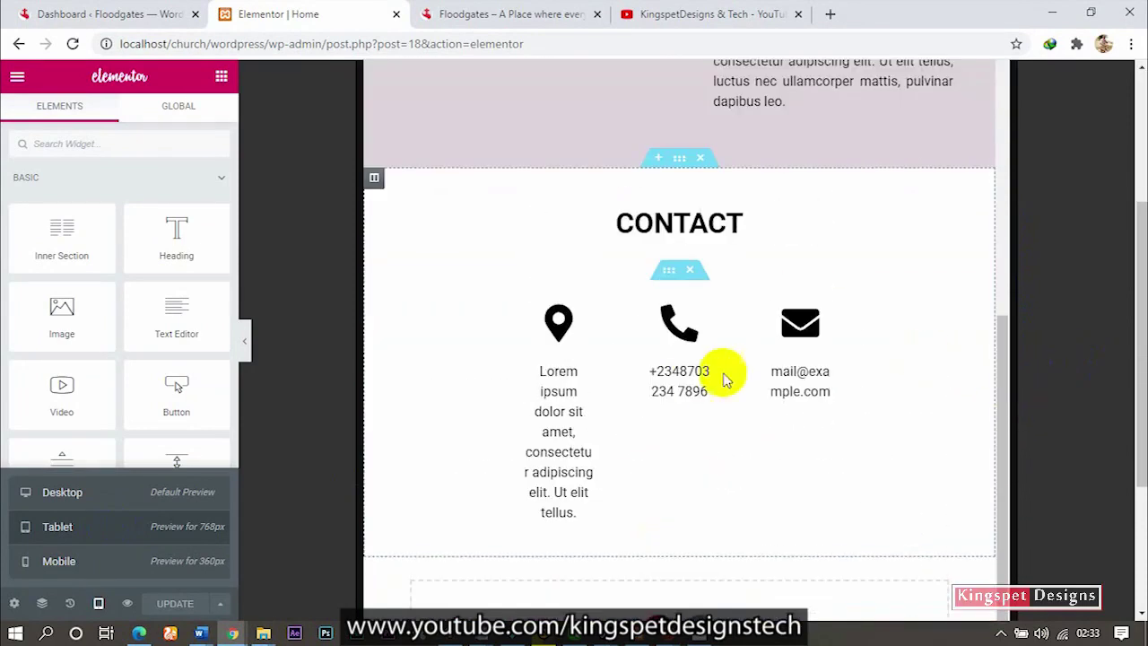
click(179, 561)
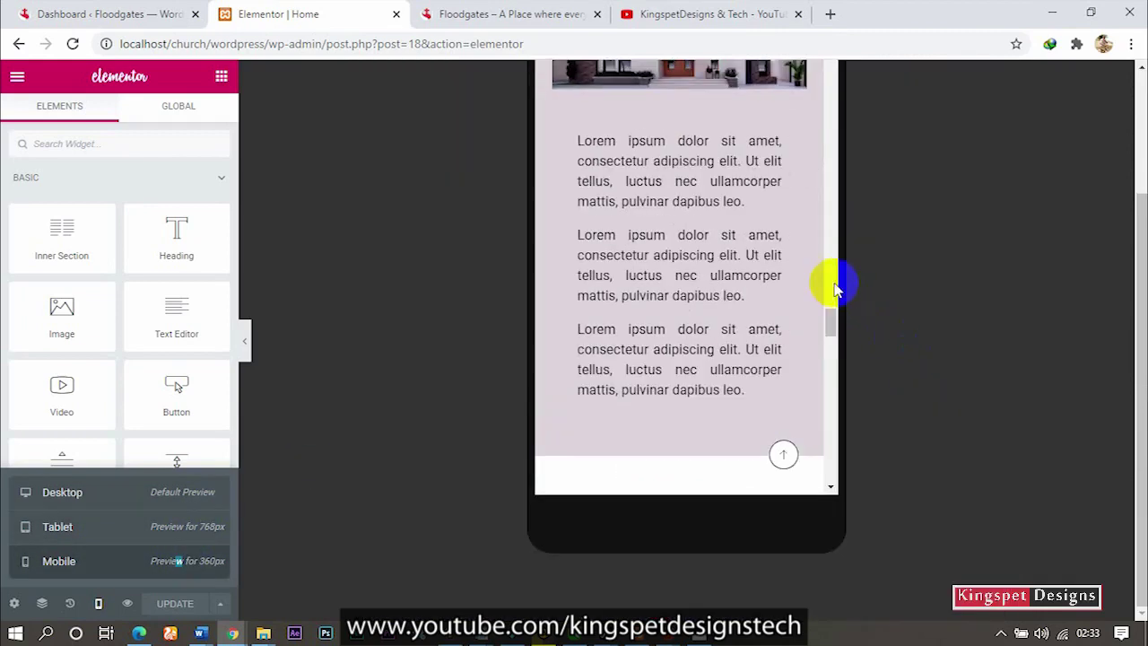
drag(833, 321, 812, 77)
drag(833, 247, 841, 140)
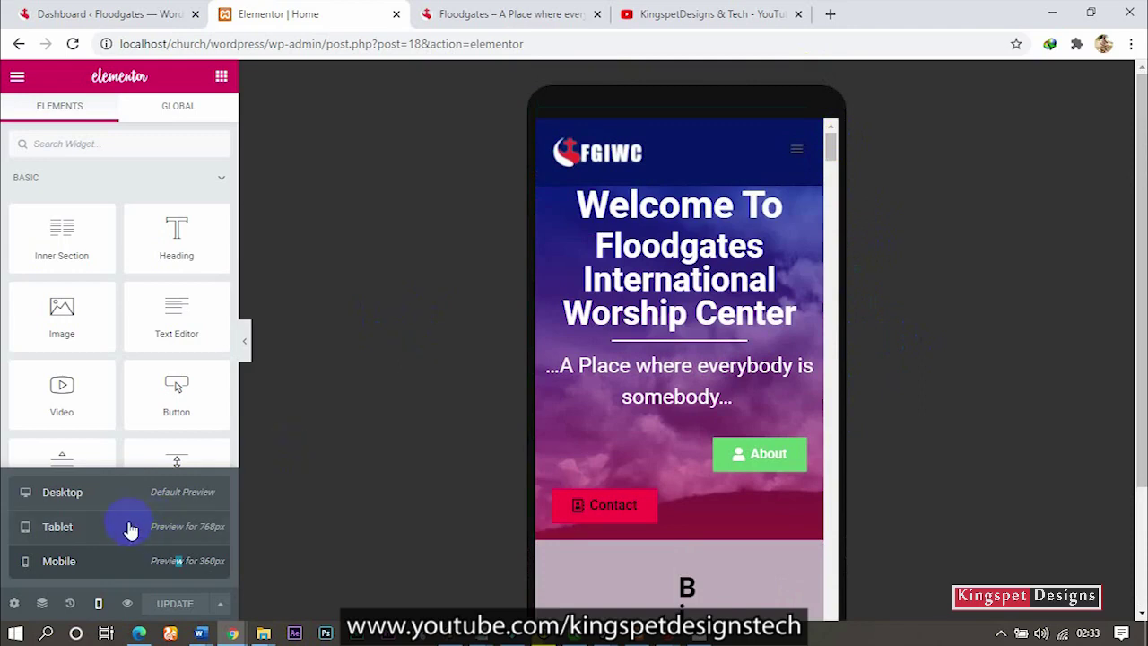
- Compare the desktop and tablet previews, leaving the page in the 768px tablet preview
click(175, 495)
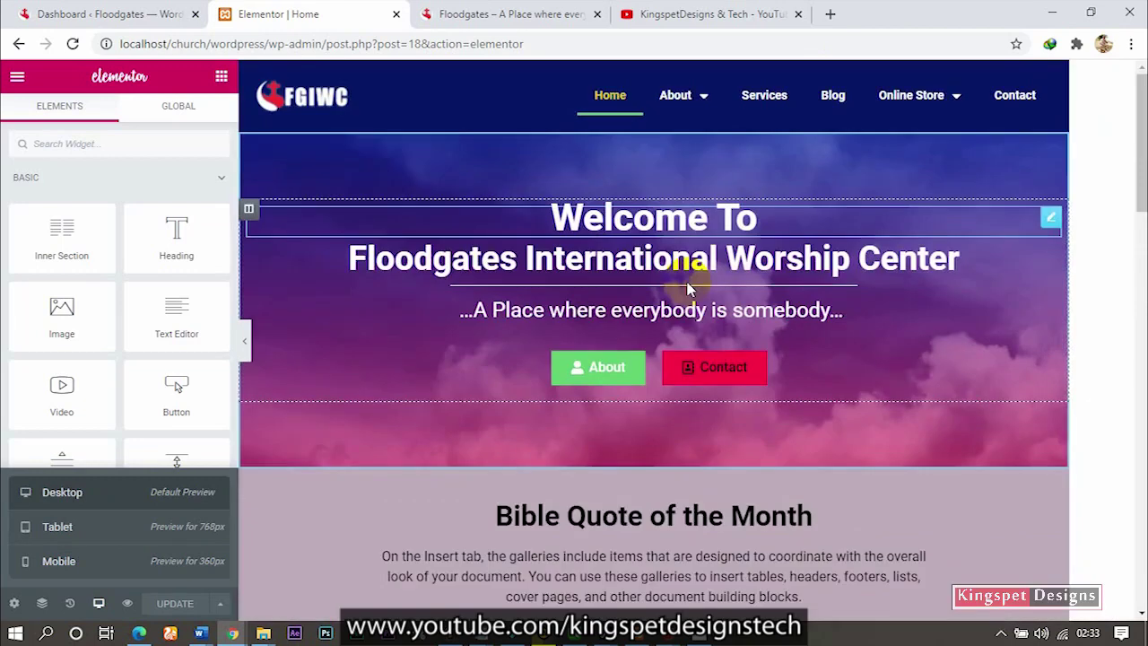
click(128, 534)
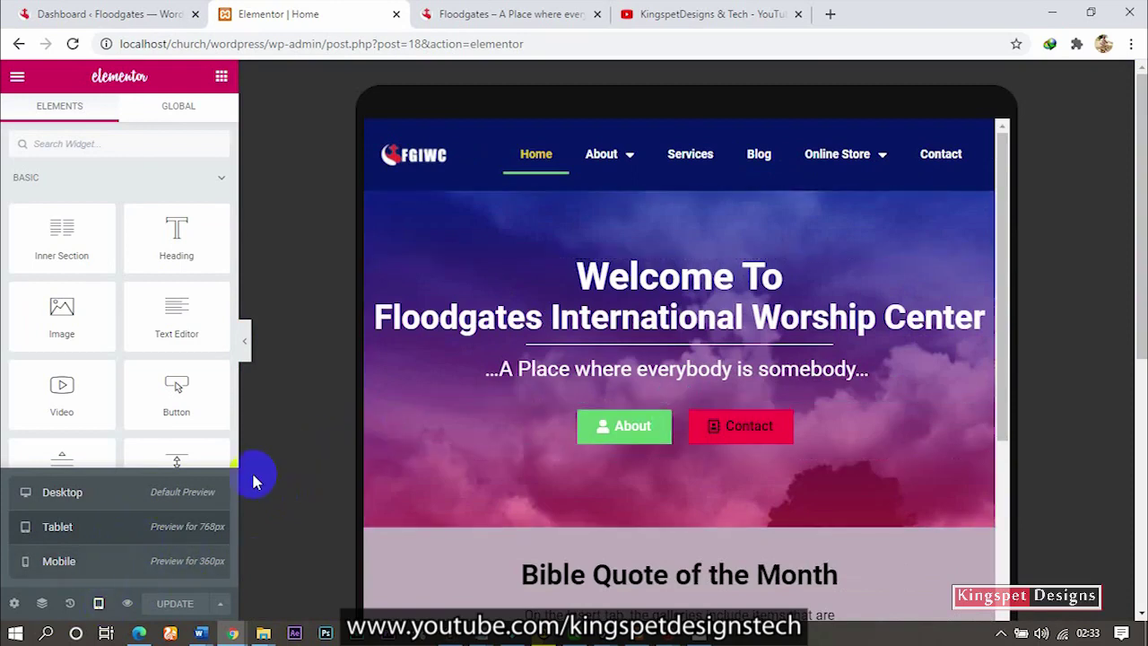
click(100, 603)
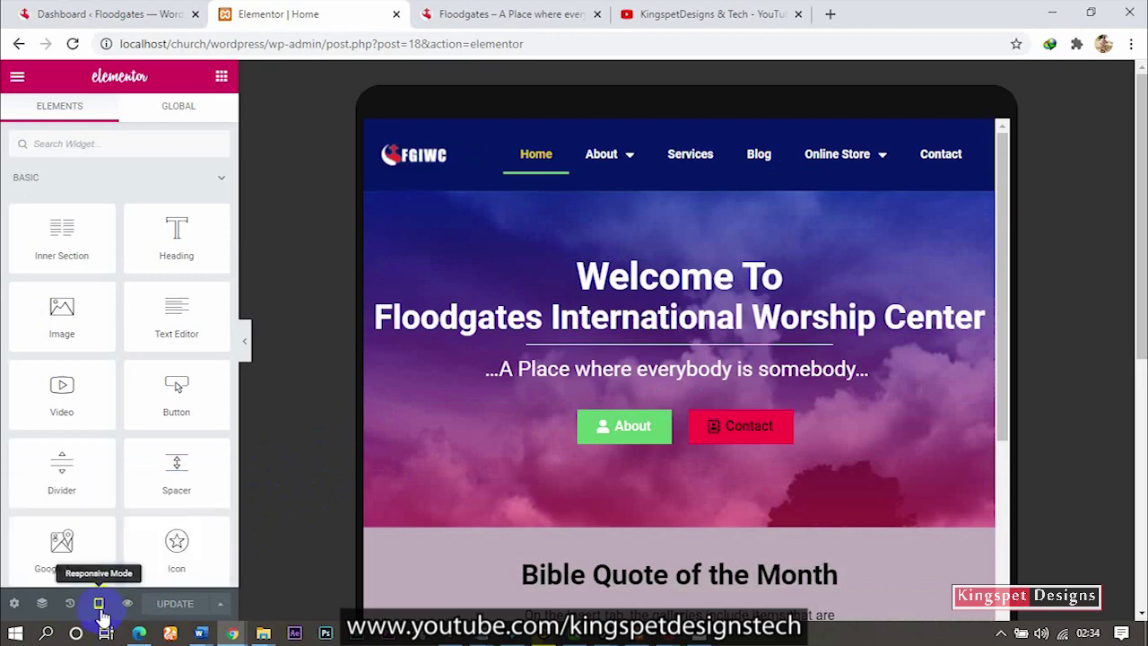
click(100, 607)
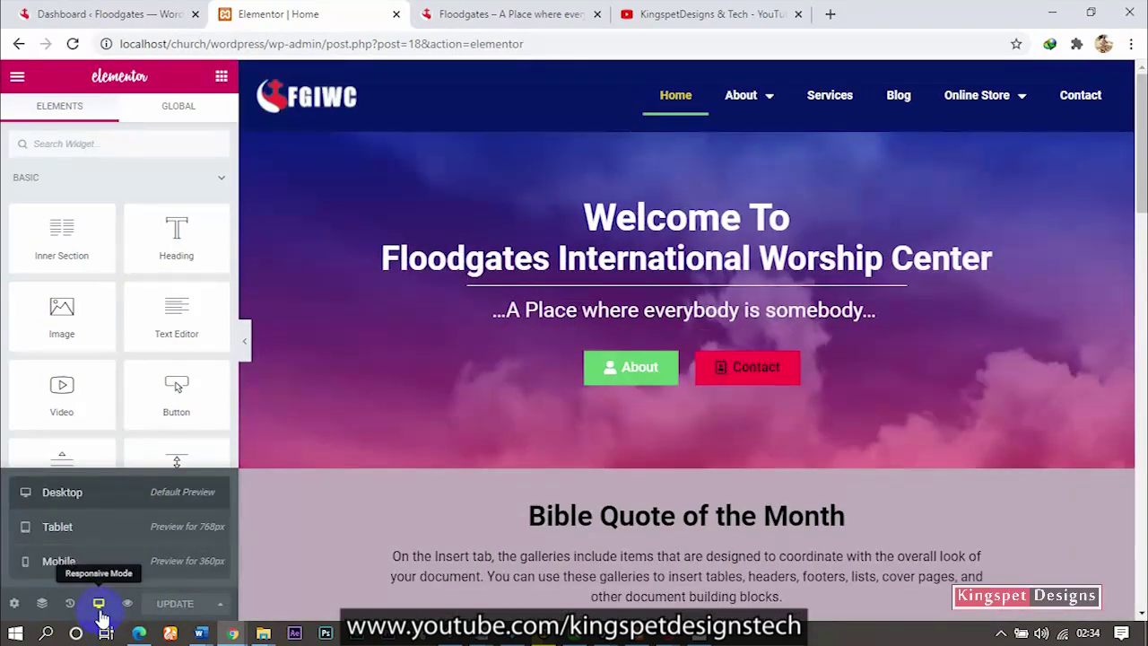
click(99, 607)
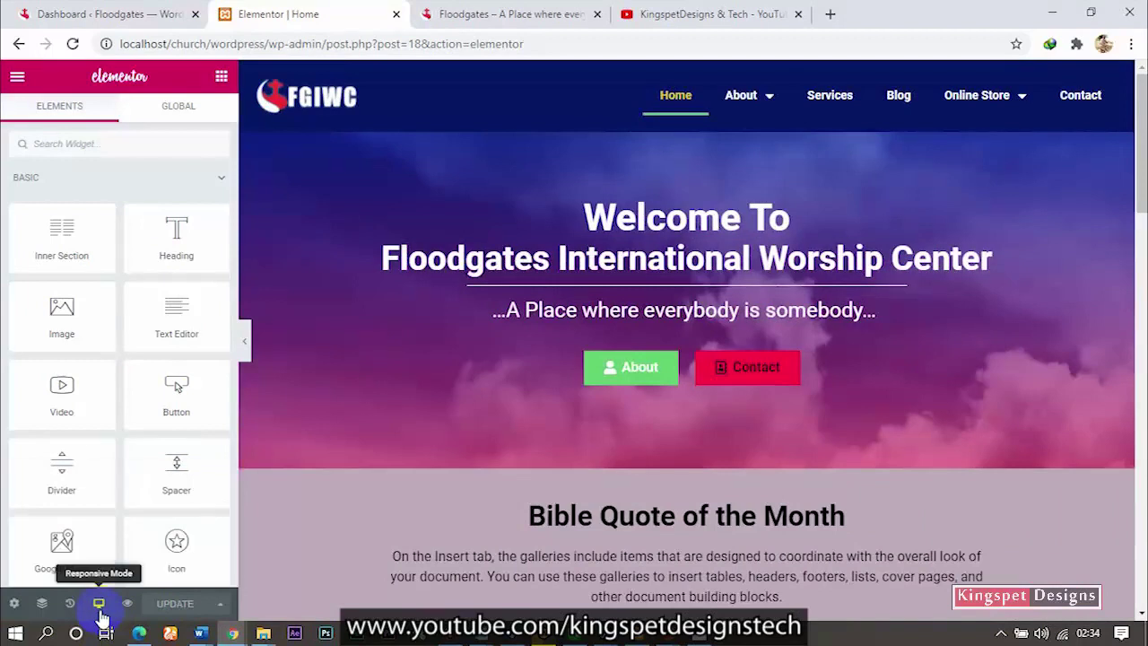
click(100, 607)
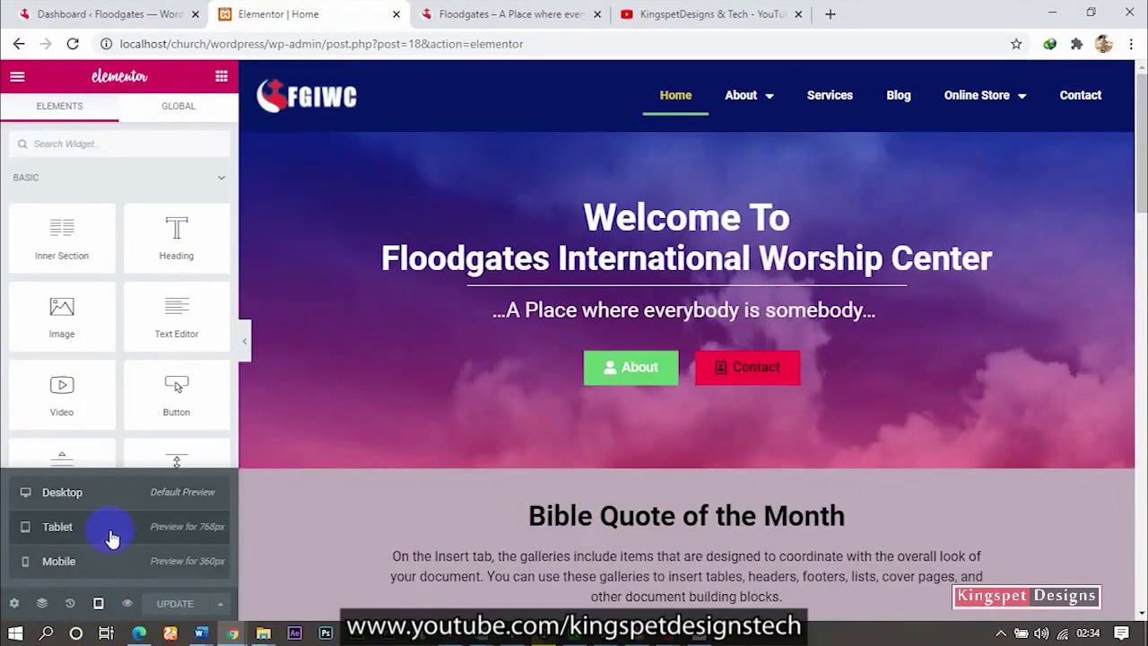
click(111, 539)
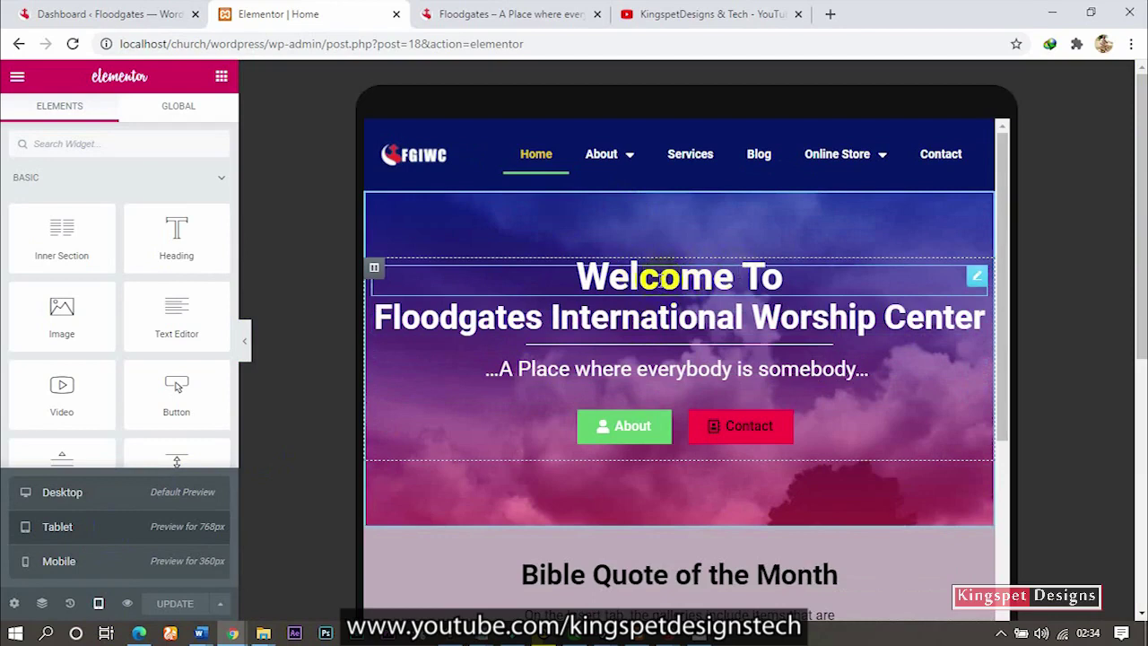
- Open the typography settings of the "Welcome To" heading and check the device options for its font size
click(659, 278)
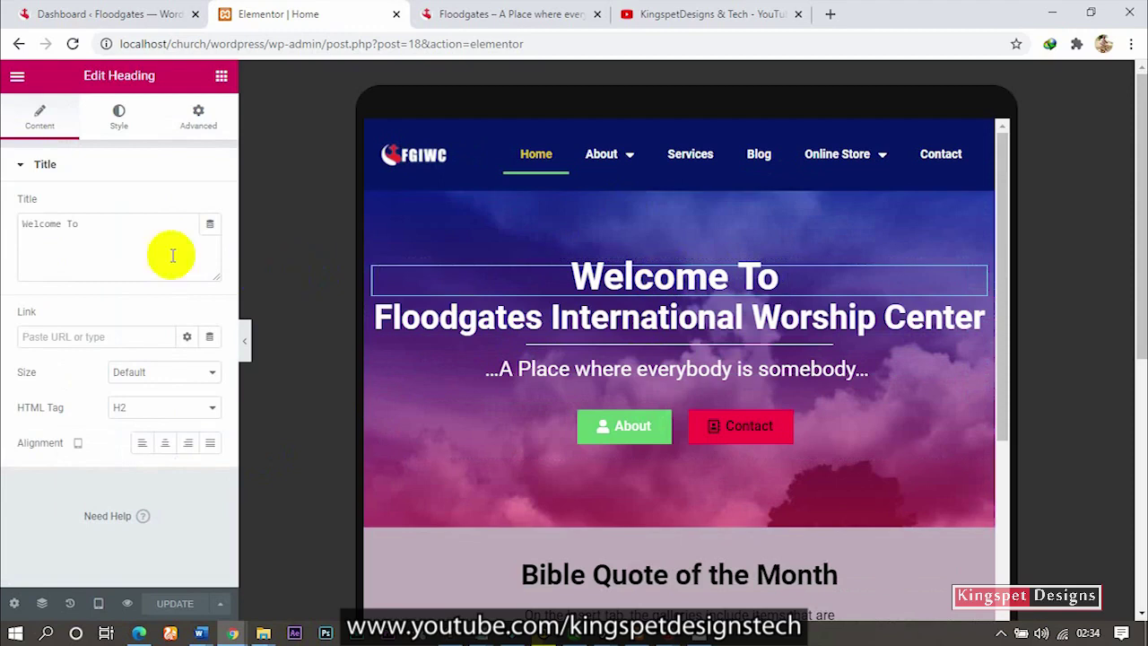
click(119, 126)
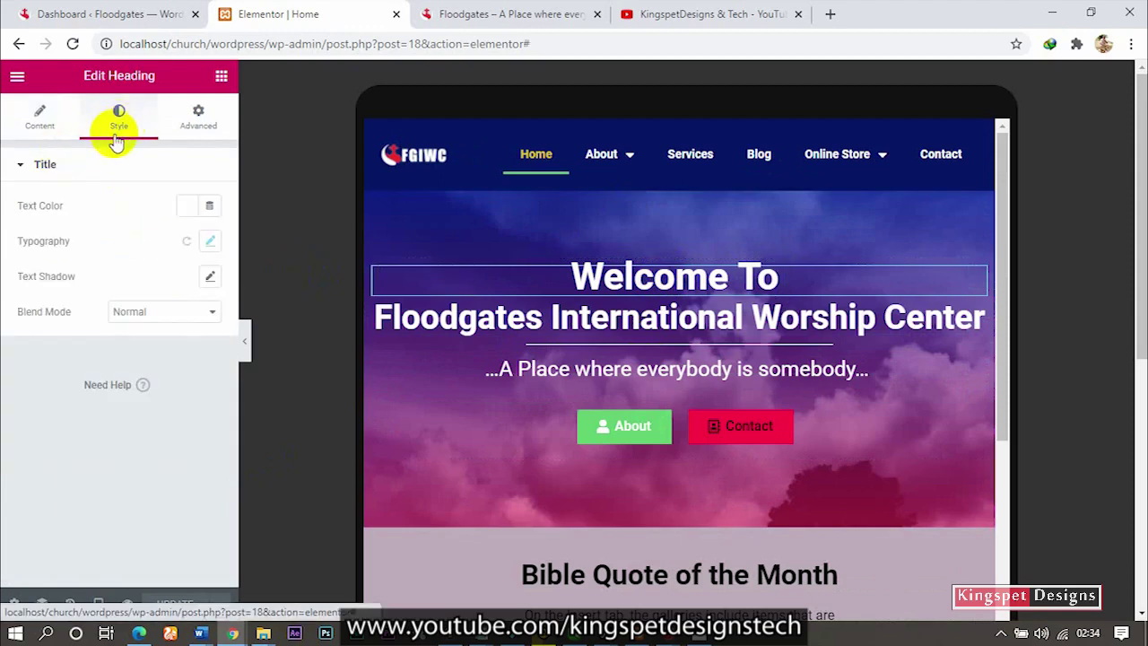
click(212, 244)
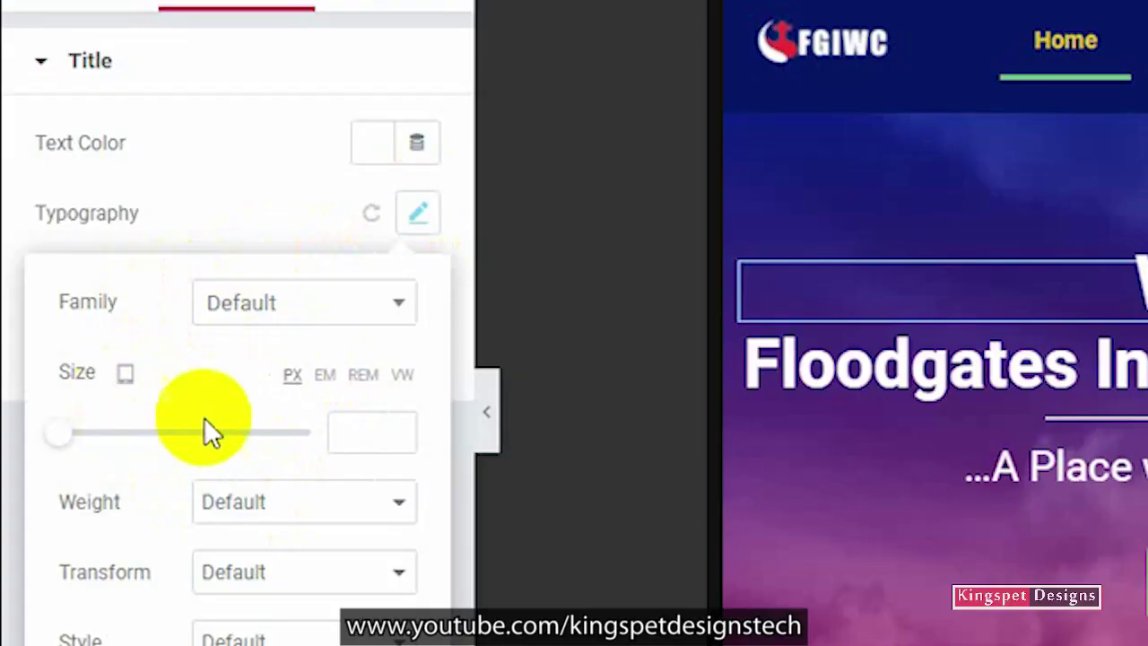
click(130, 375)
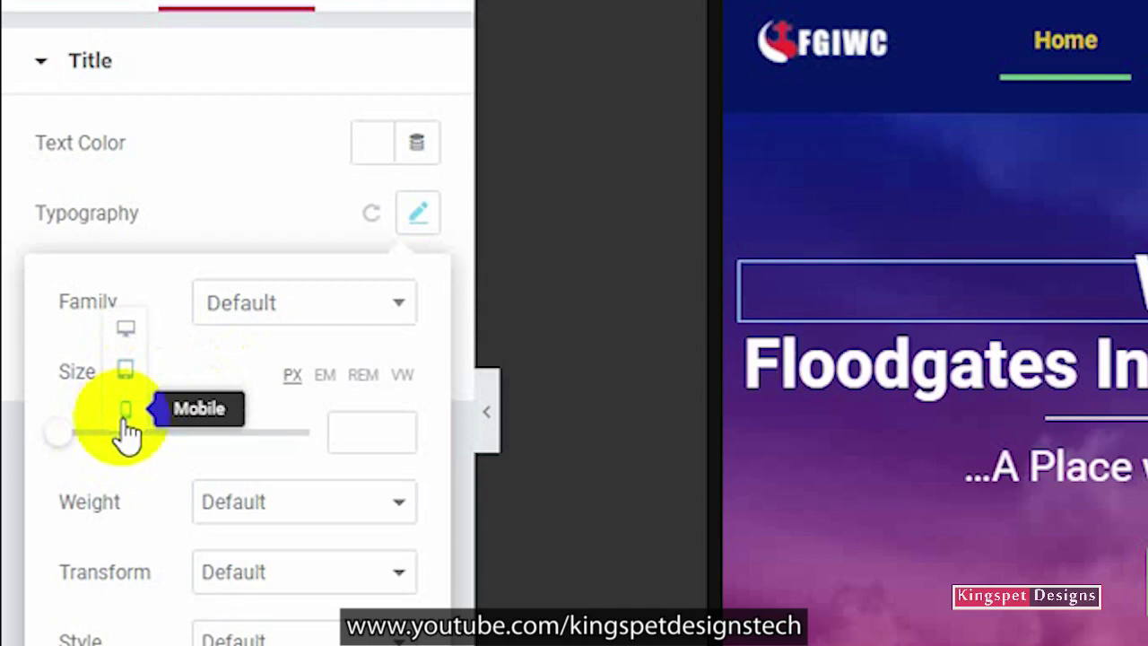
click(130, 375)
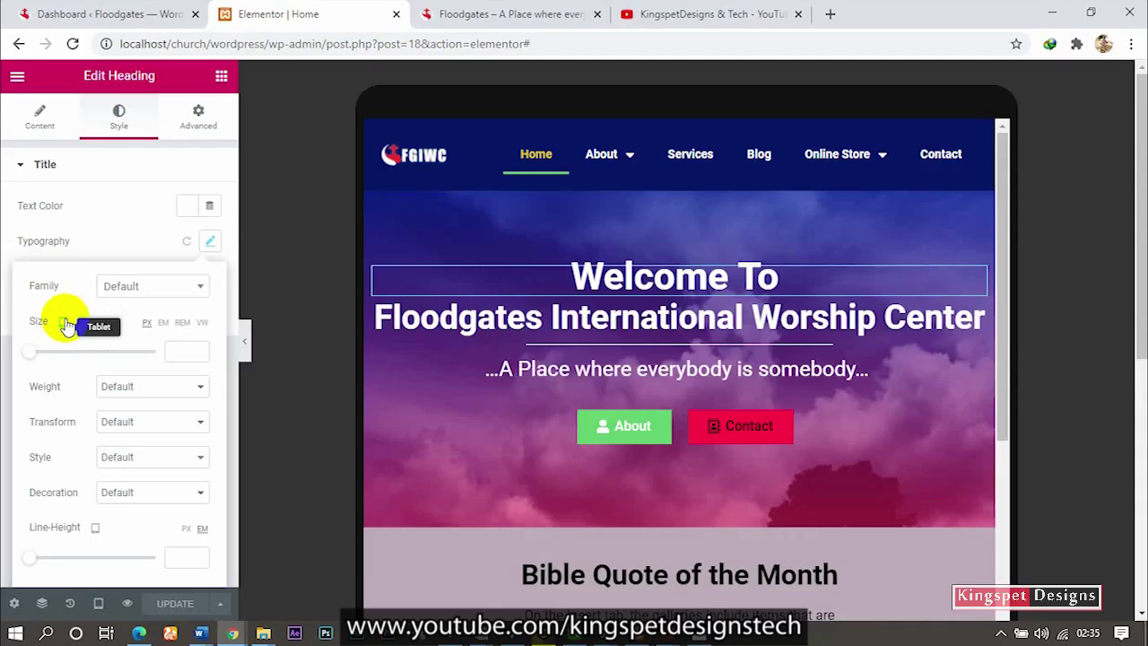
- Try tablet font sizes of 14 px and 20 px on the "Welcome To" heading, increasing the size further in small increments
click(177, 352)
text(14)
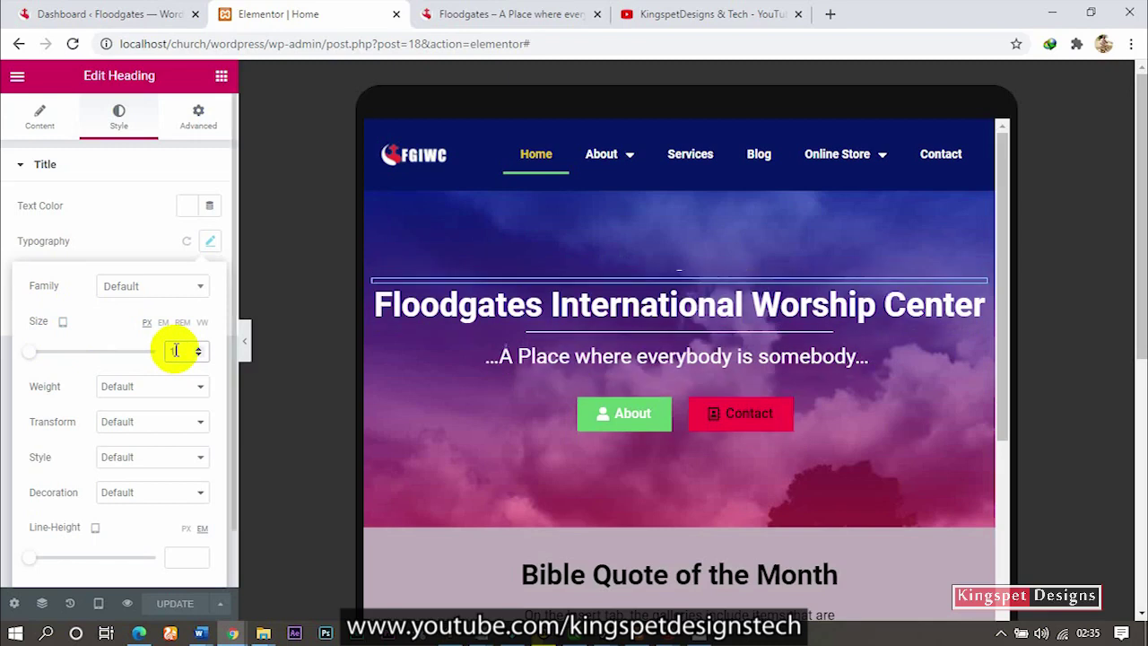
double_click(177, 351)
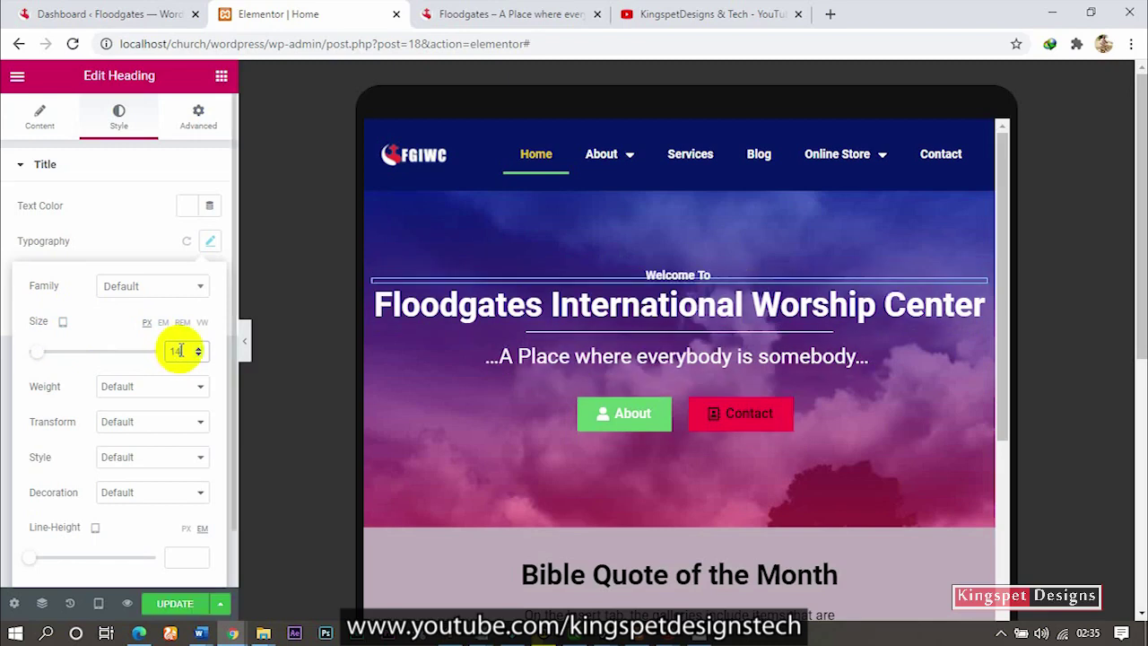
drag(180, 351, 170, 351)
text(20)
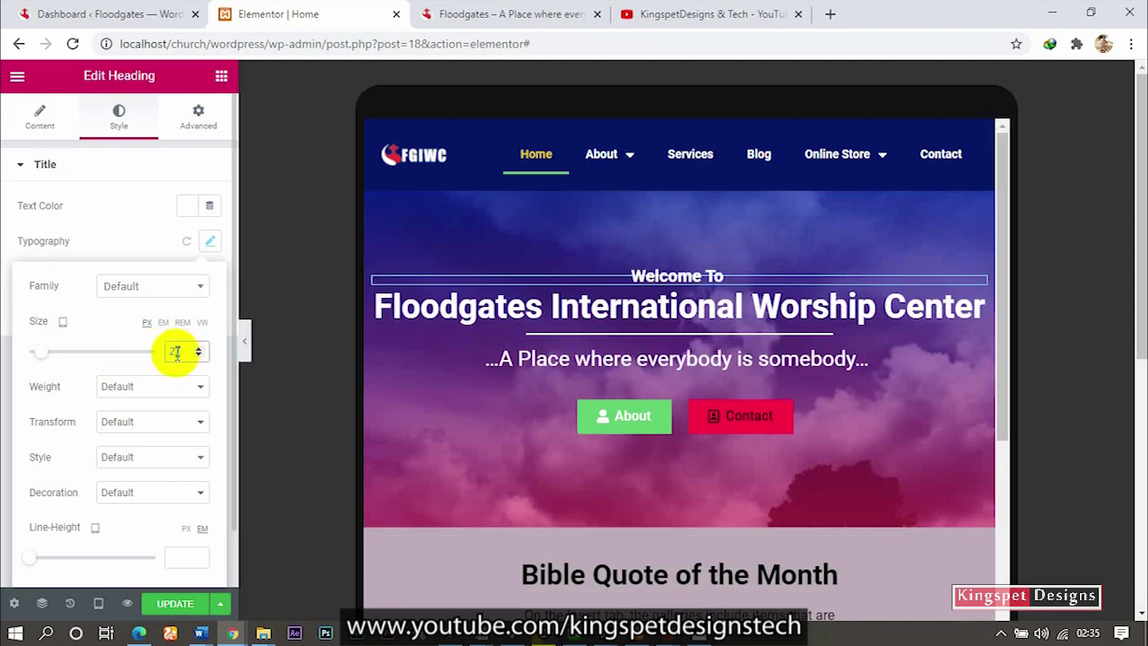
key(Up)
key(Up)
key(Up)
key(Up)
key(Up)
- Set the tablet font size of the "Welcome To" heading to 30 px
double_click(170, 352)
text(30)
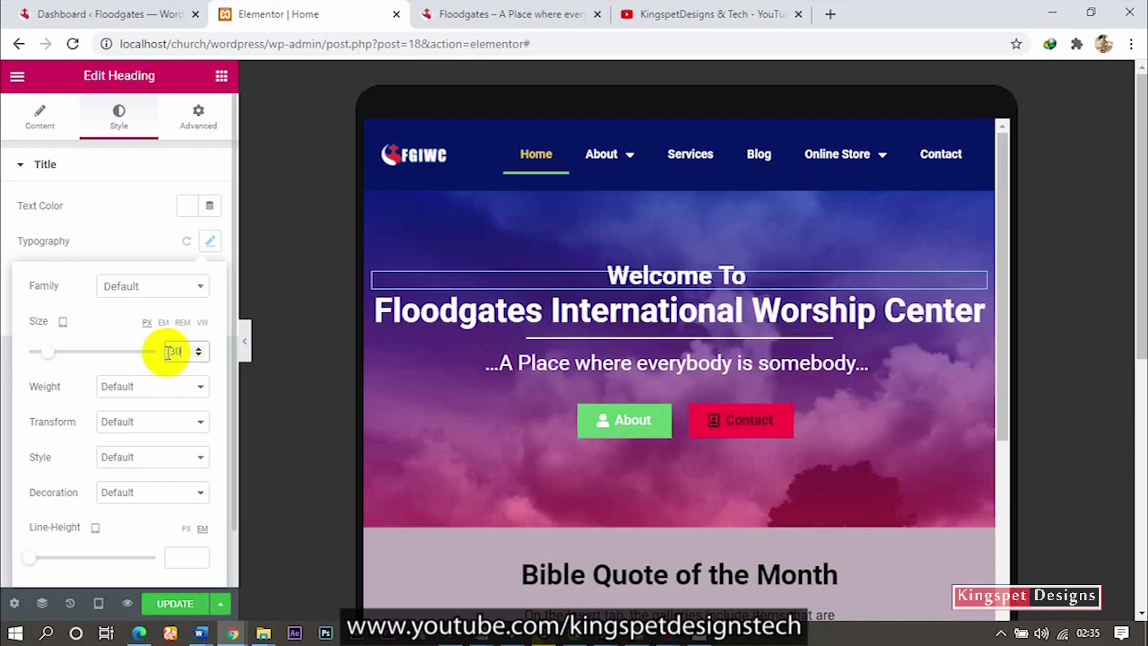
double_click(170, 352)
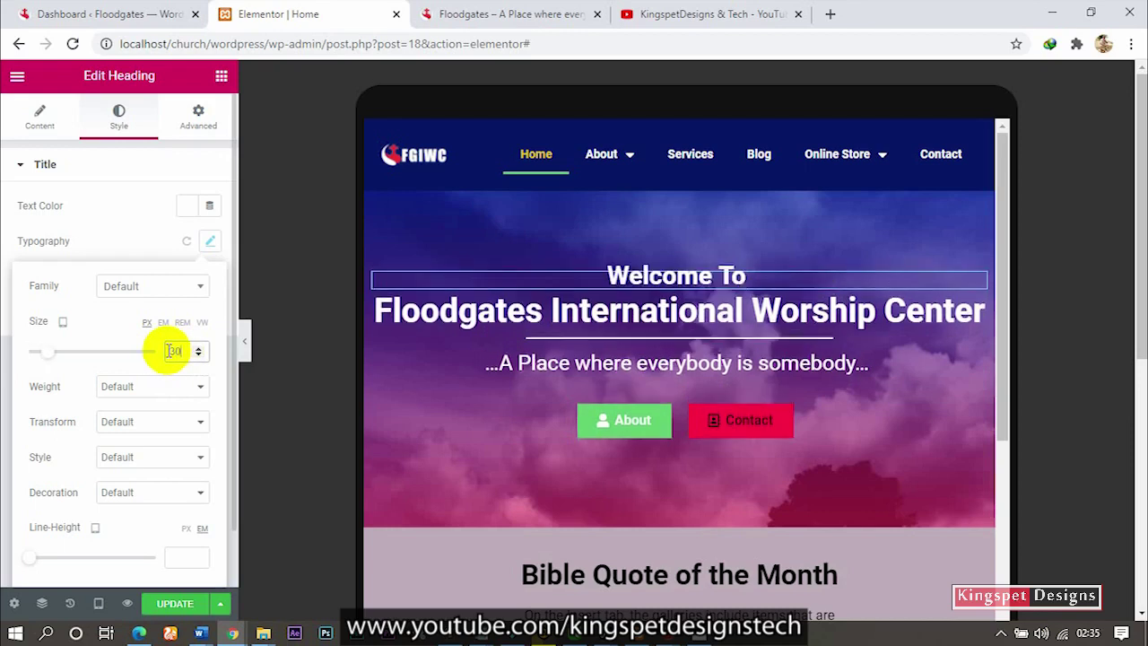
- Set the tablet font size of the "Floodgates International Worship Center" heading to 30 px and check the unobstructed preview
click(442, 311)
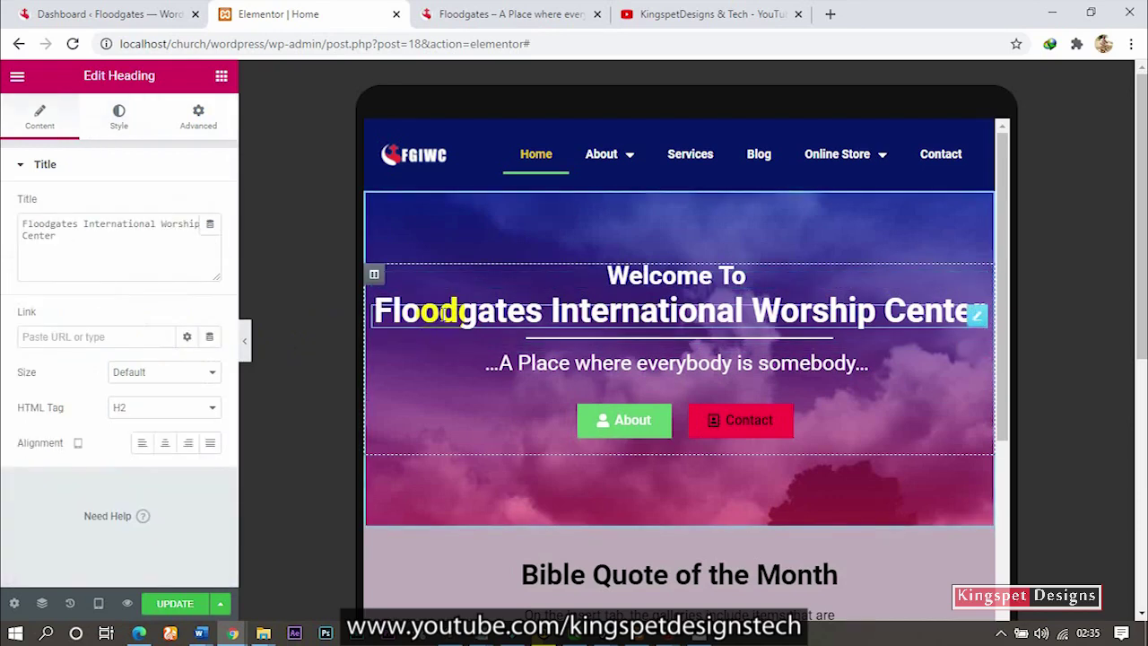
click(107, 121)
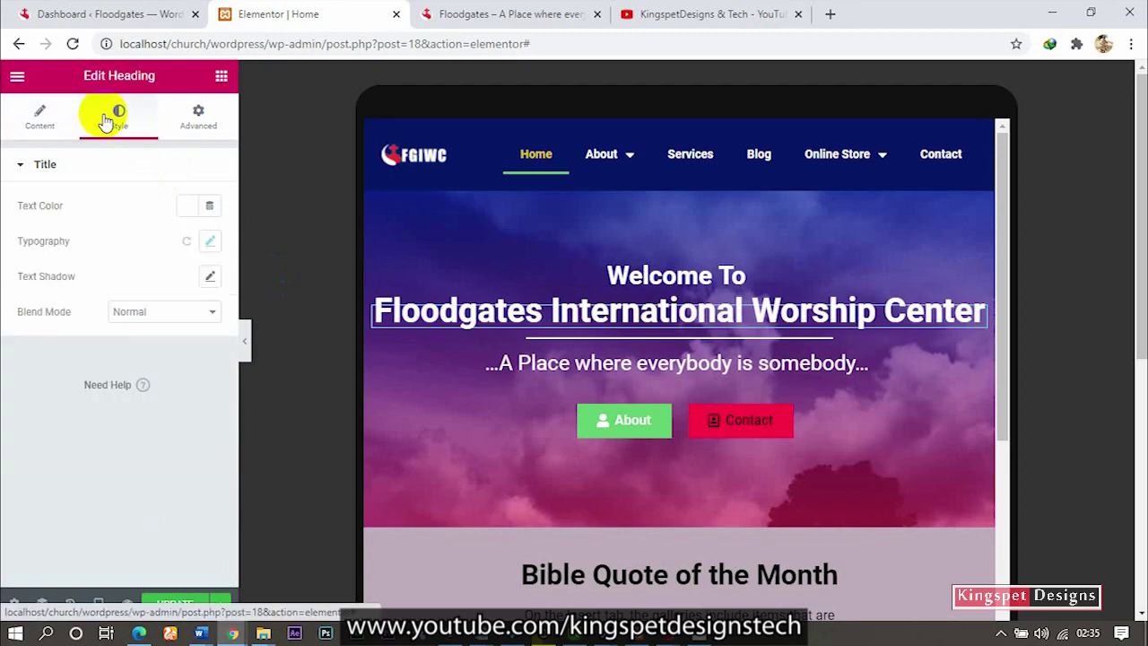
click(207, 243)
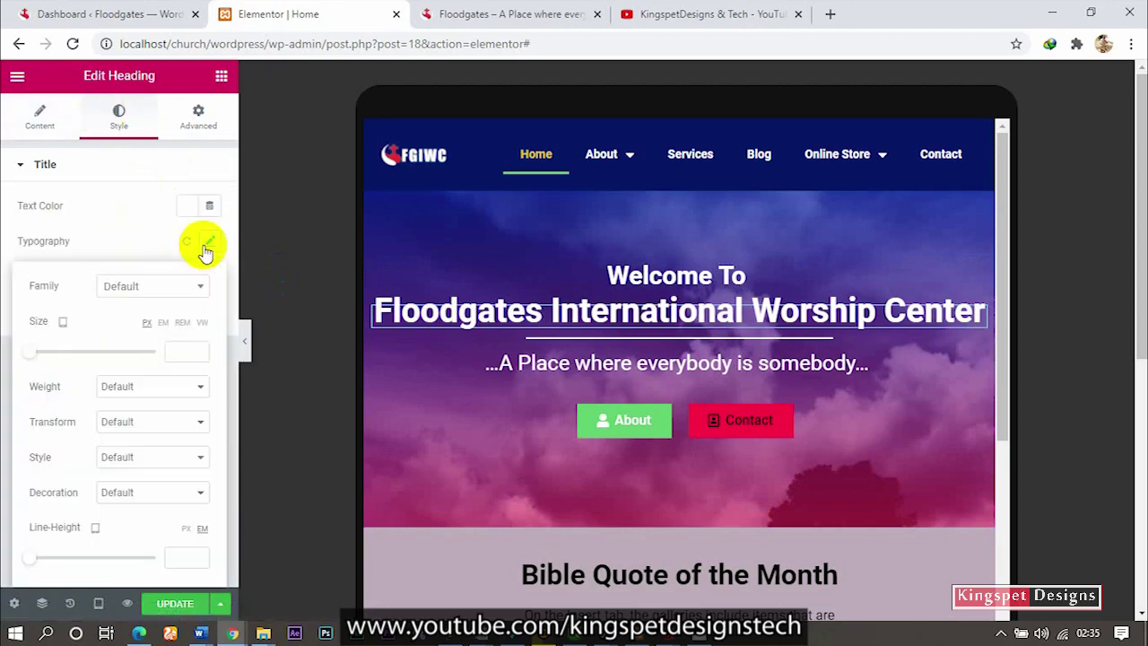
click(171, 355)
text(30)
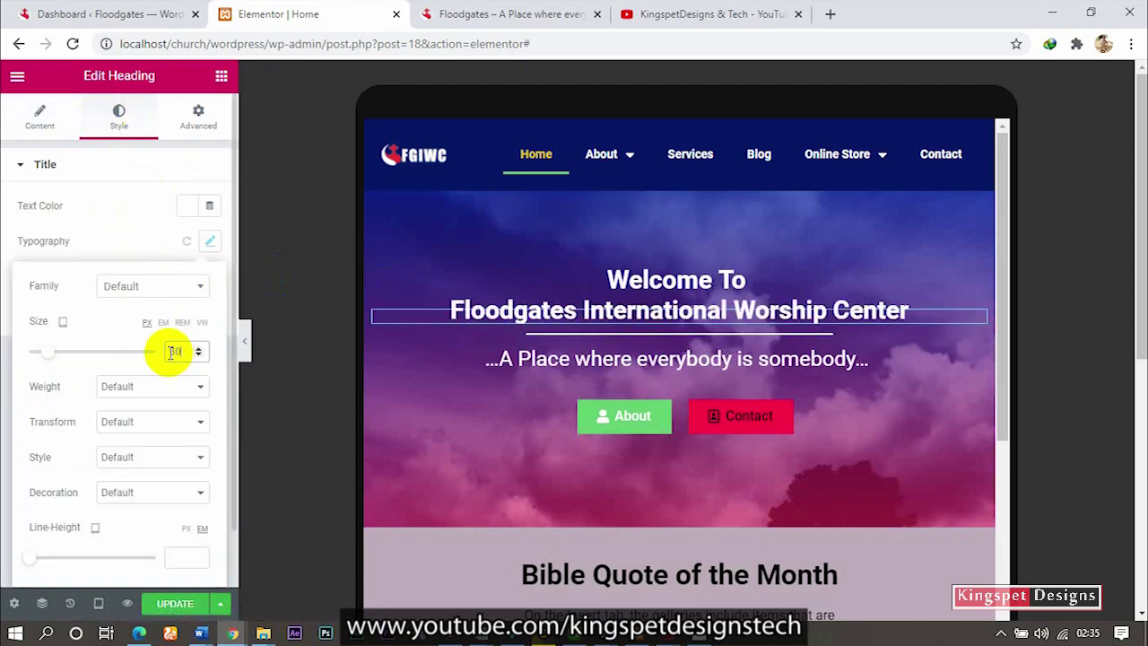
click(297, 398)
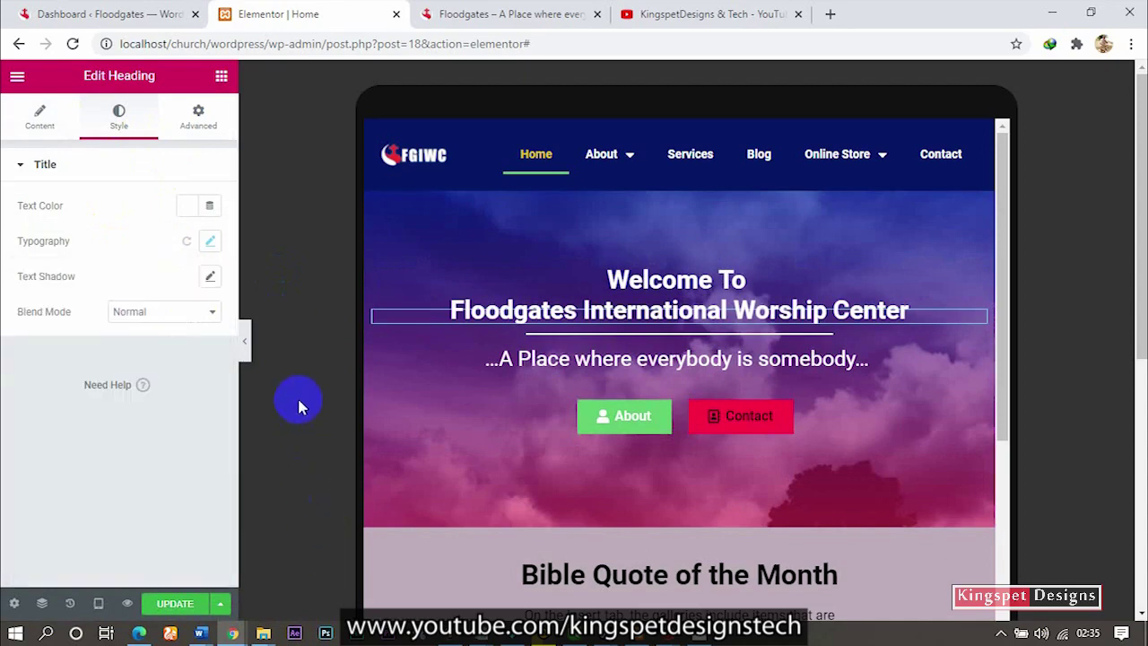
click(244, 348)
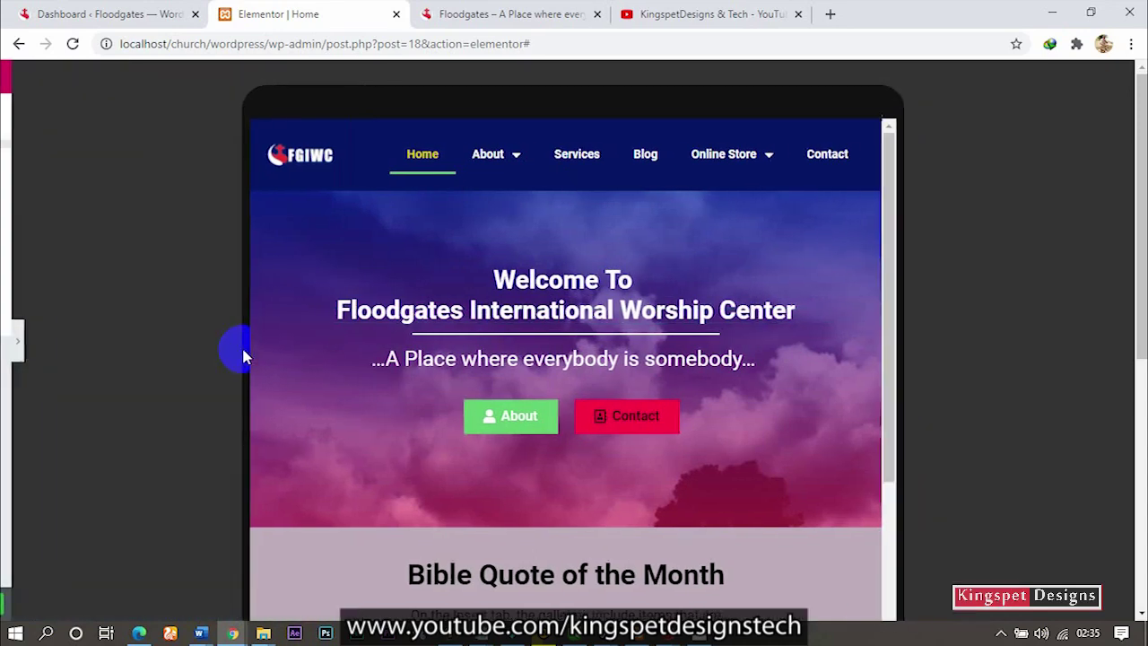
click(5, 339)
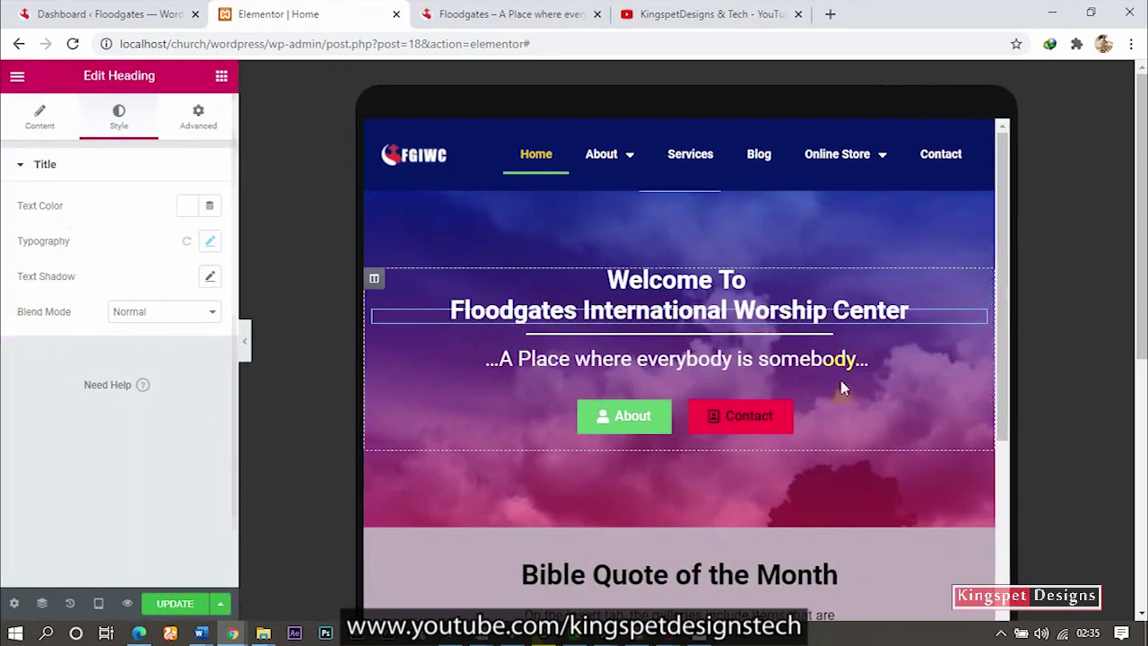
- Set the tablet font size of the "...A Place where everybody is somebody..." text to 25 px and recheck its typography settings
click(752, 355)
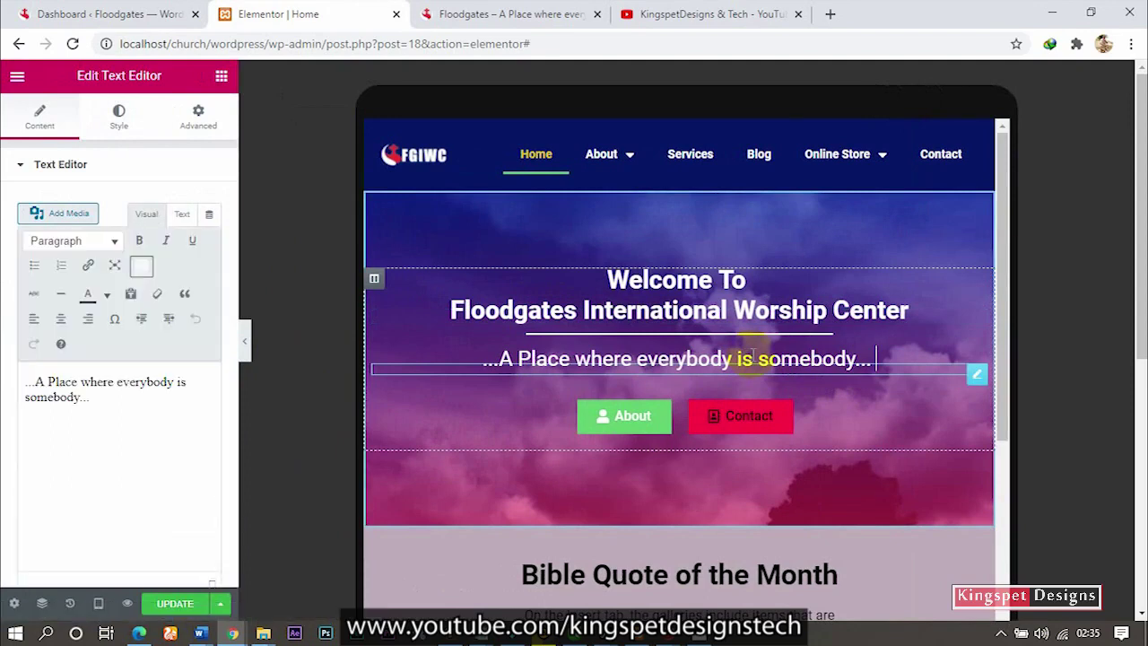
click(121, 121)
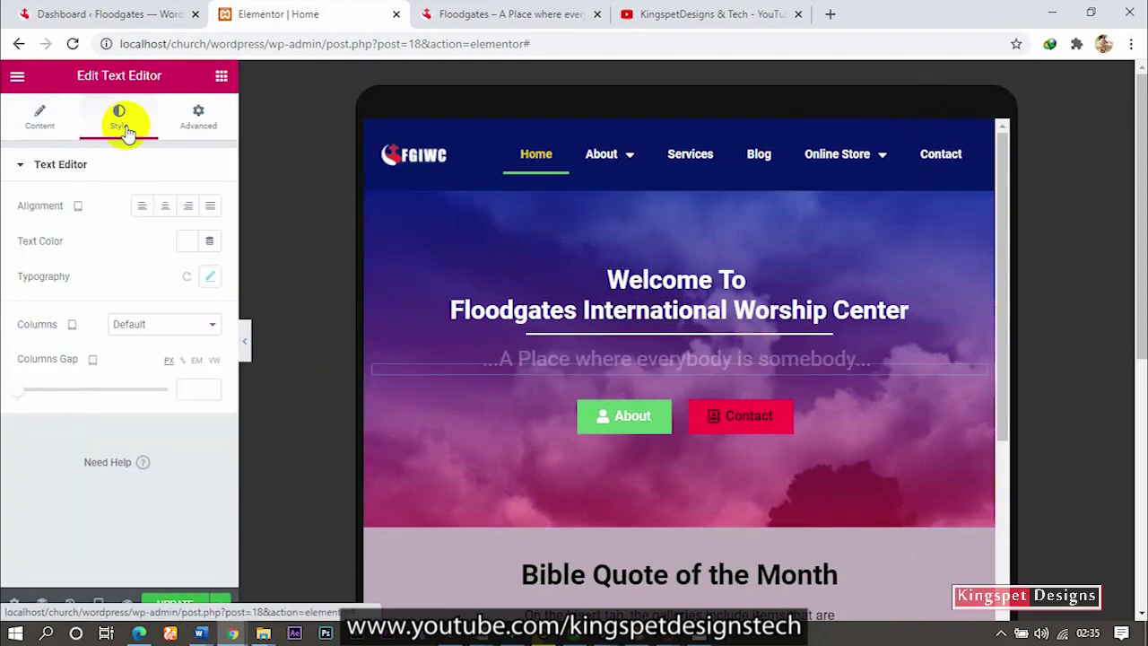
click(209, 276)
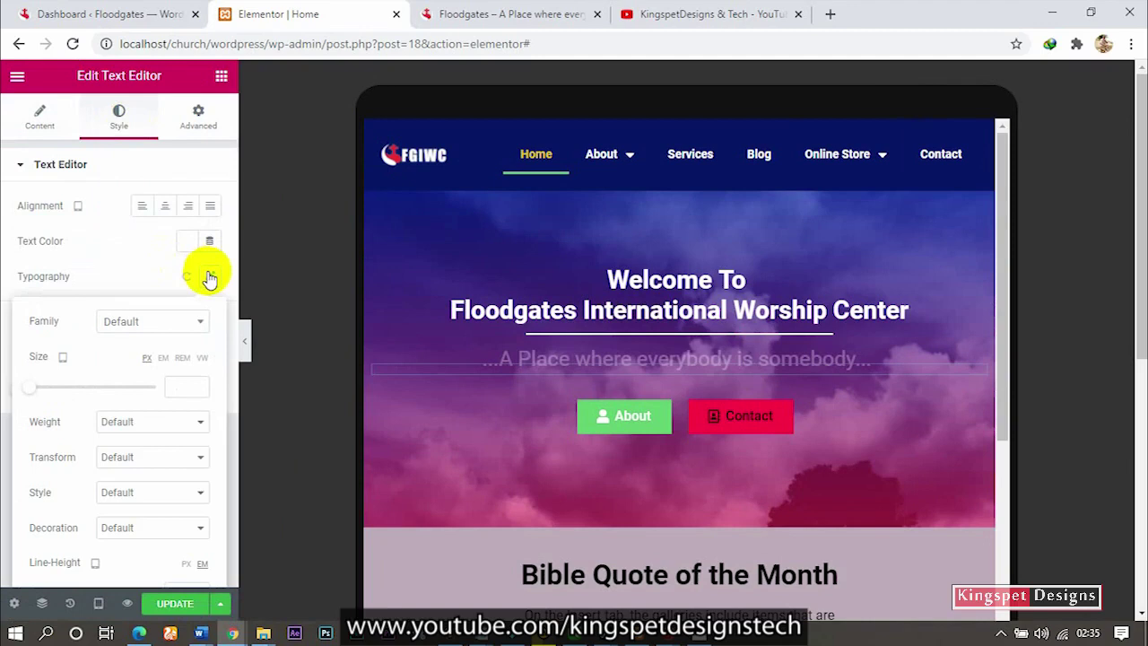
click(182, 384)
text(25)
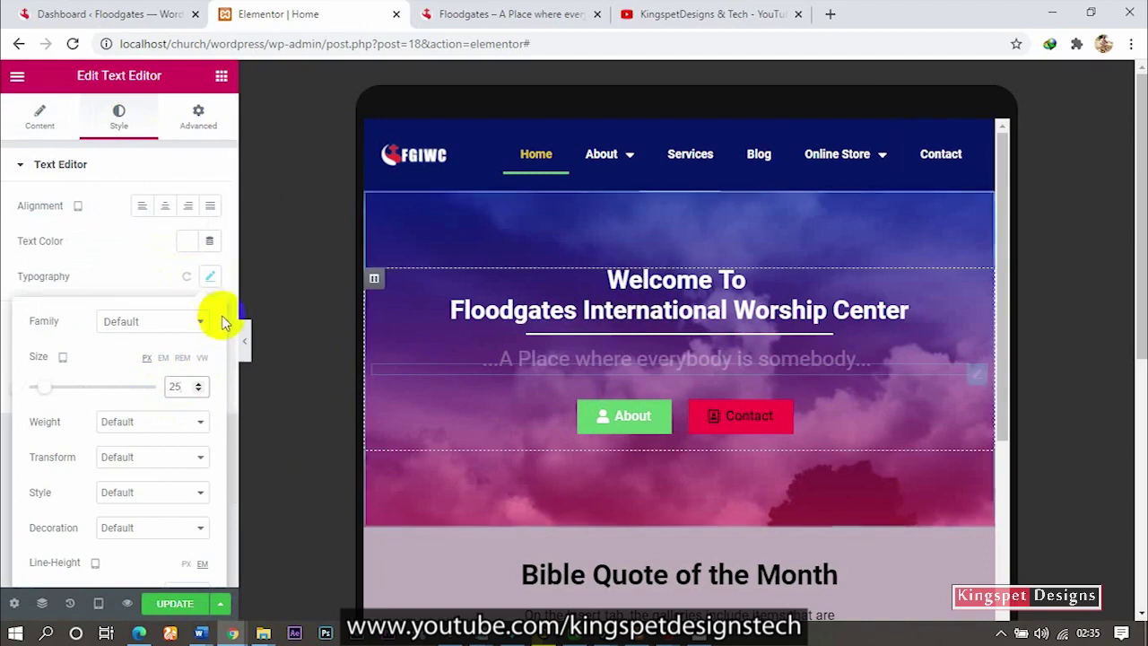
click(163, 282)
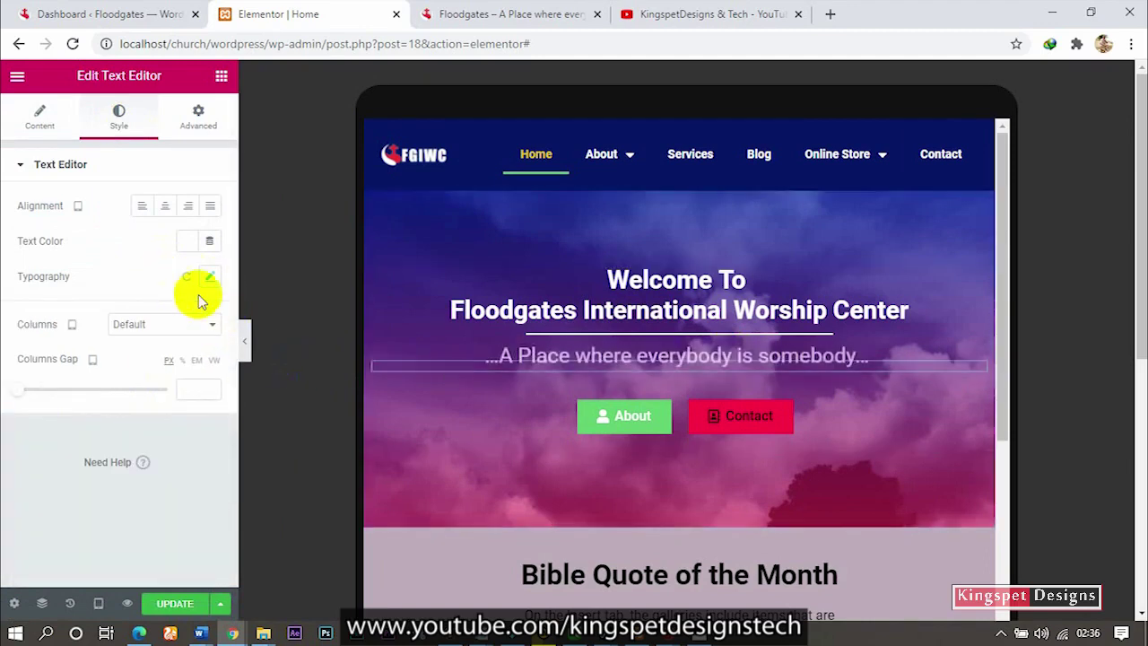
click(208, 278)
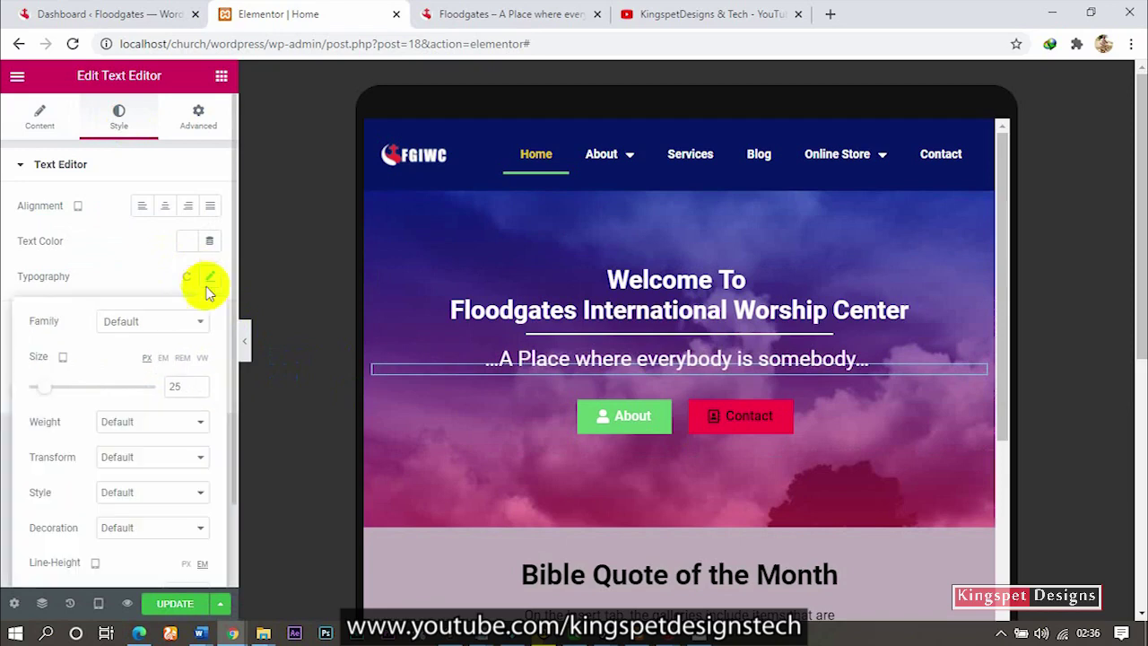
- Set the tablet font size of the "...A Place where everybody is somebody..." text to 20 px
click(176, 387)
text(20)
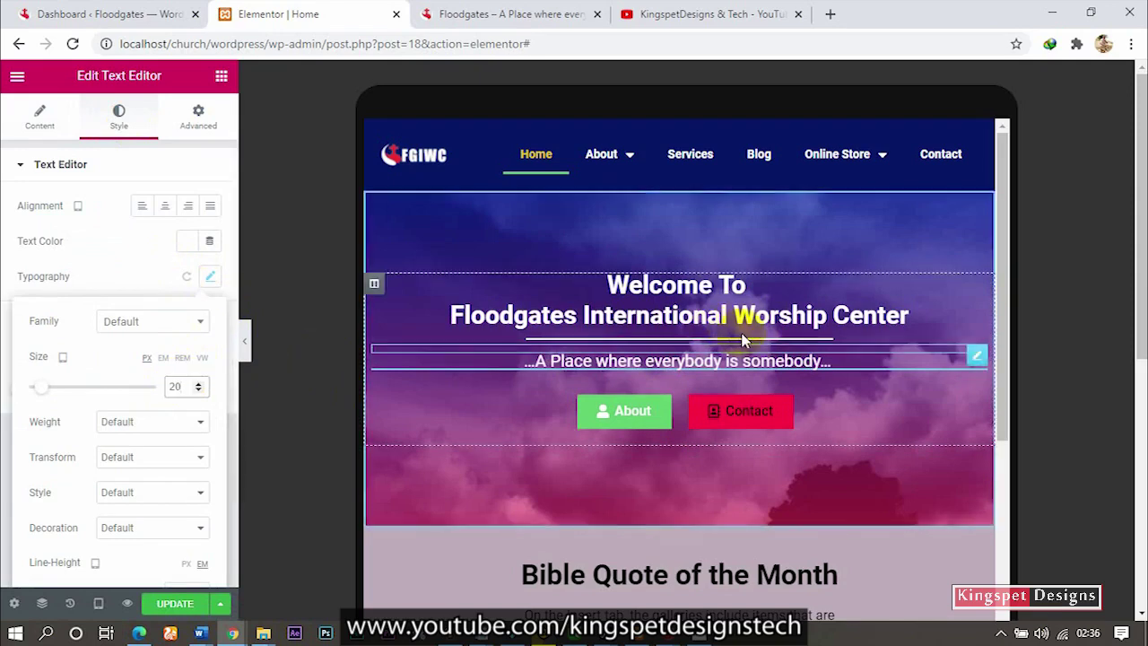
- Set the tablet width of the divider below the church name to 30% and check the unobstructed preview
click(625, 342)
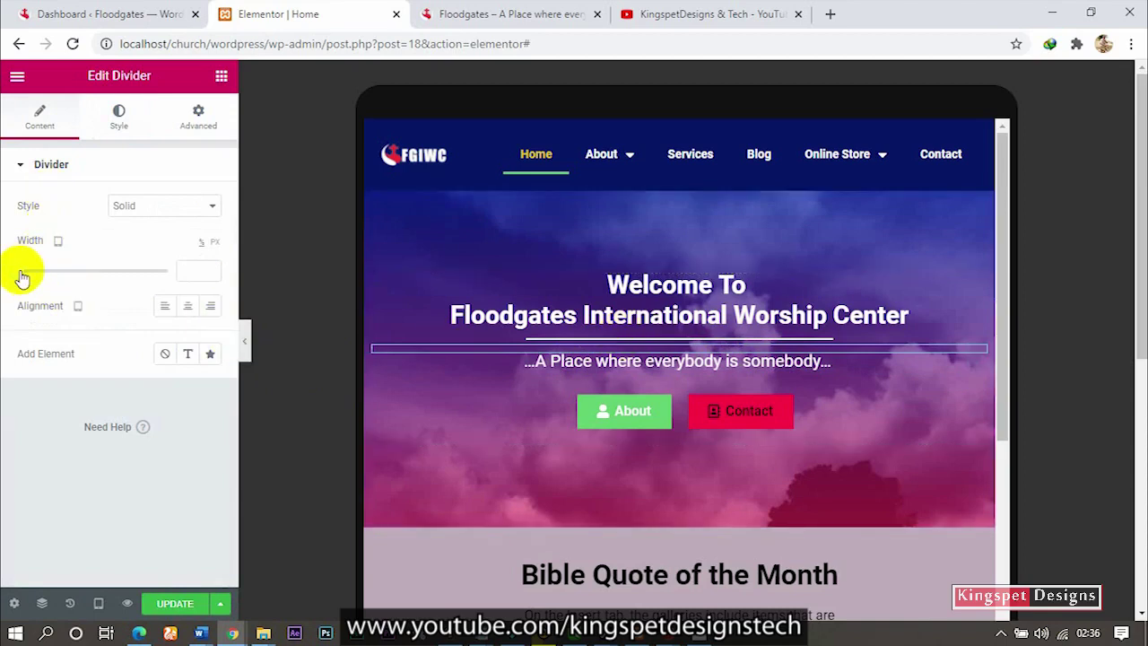
drag(22, 278, 66, 280)
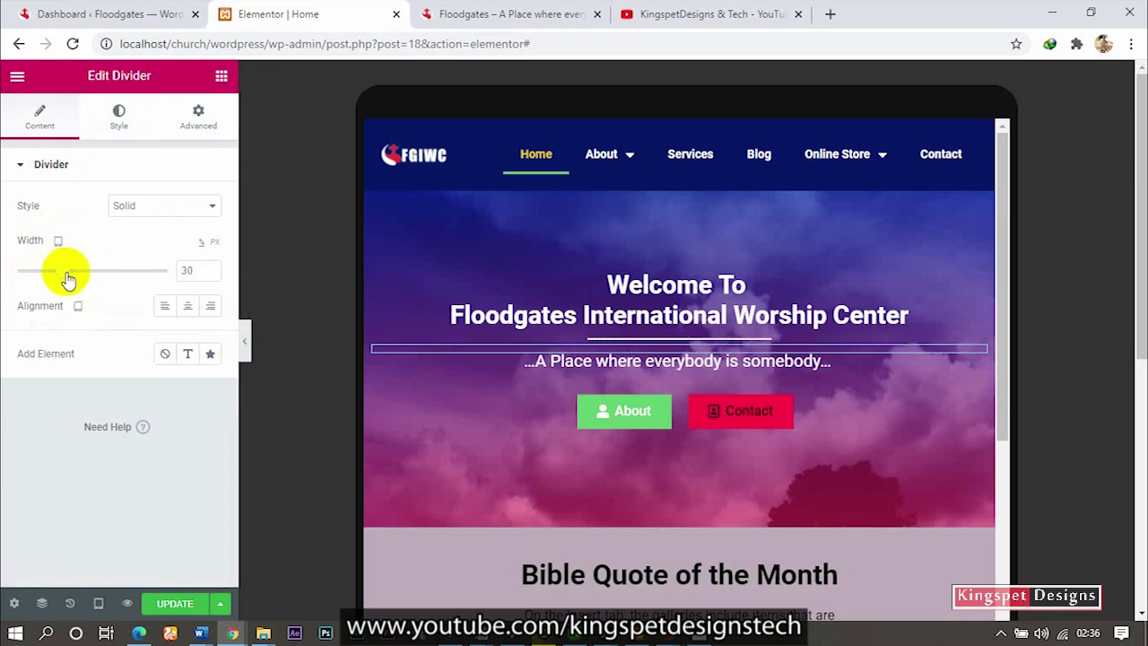
click(734, 405)
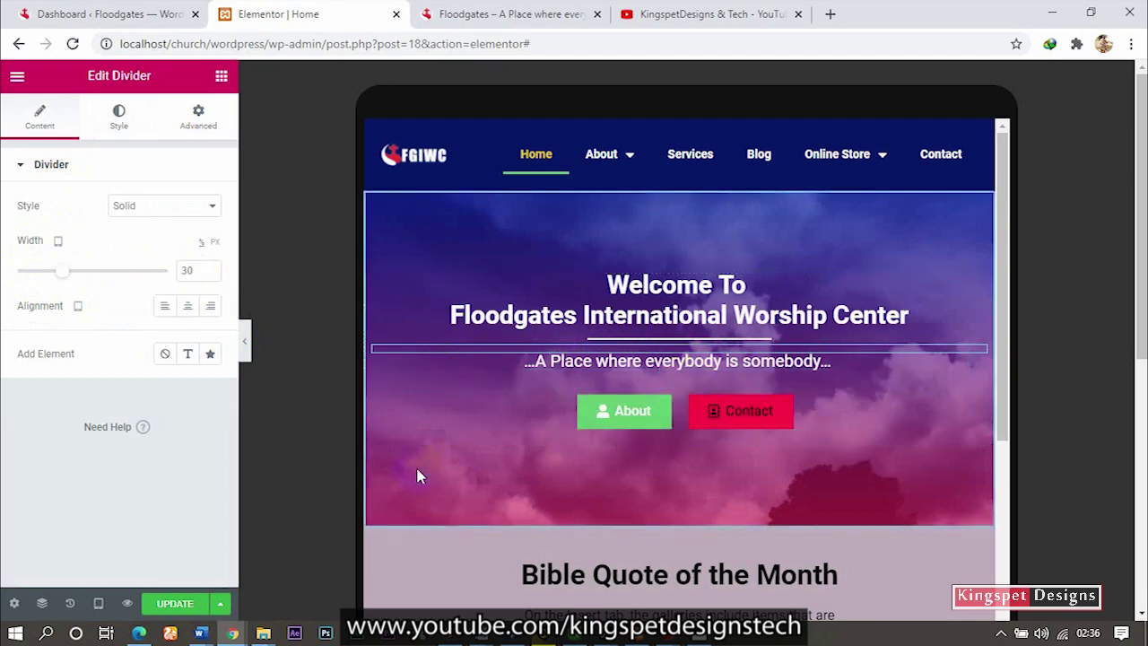
click(316, 451)
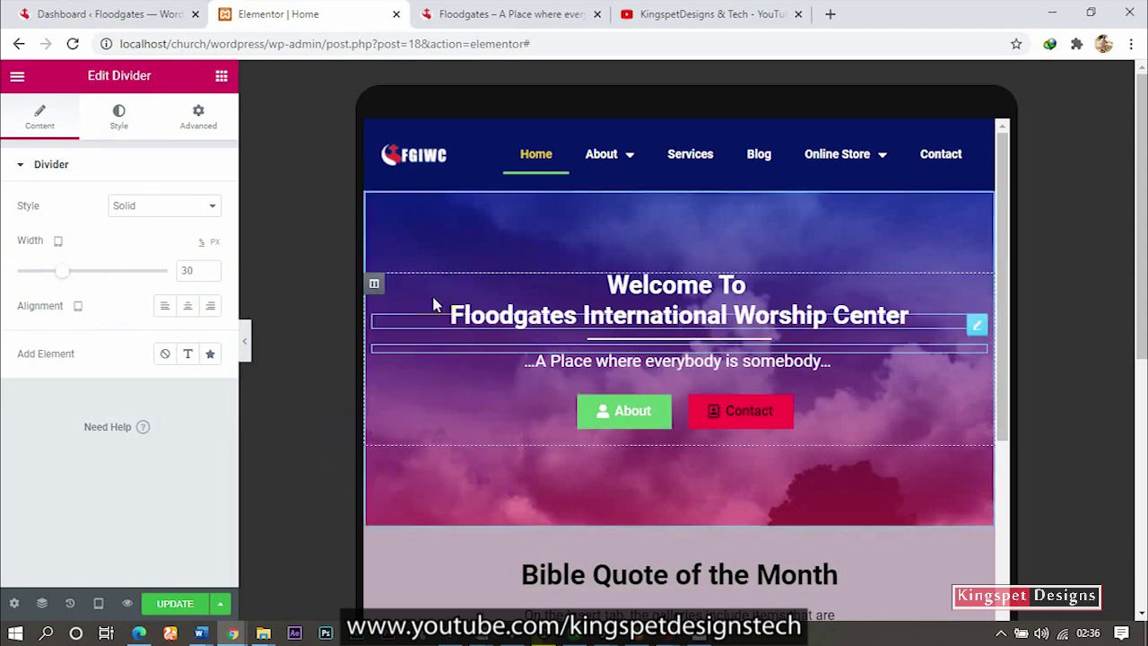
click(942, 363)
click(268, 349)
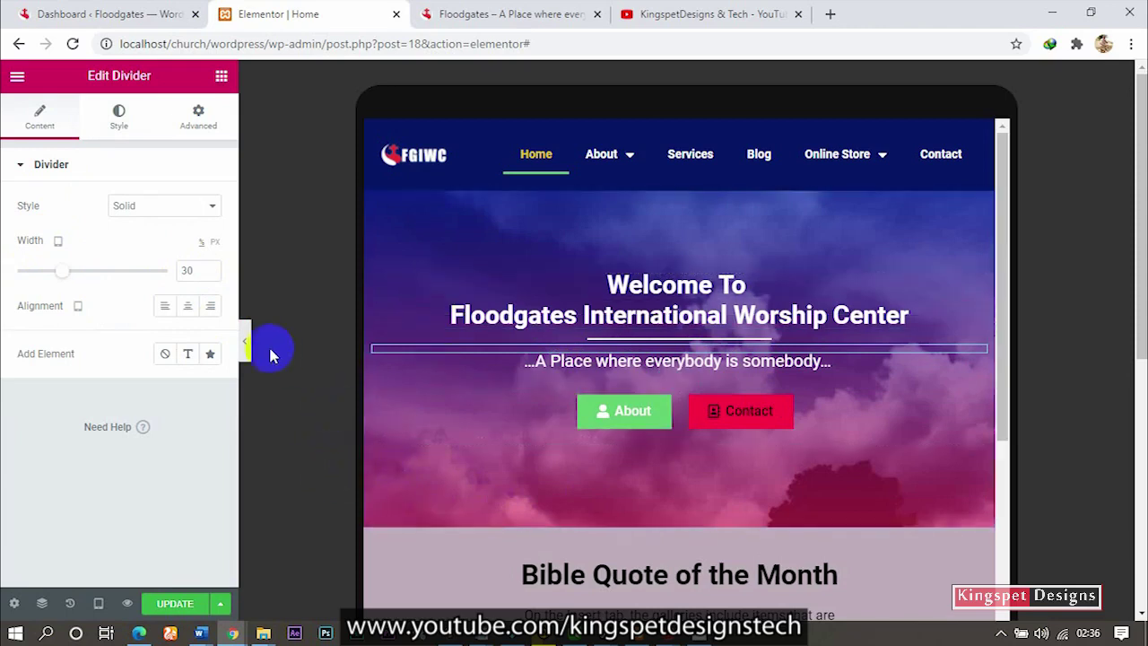
click(248, 353)
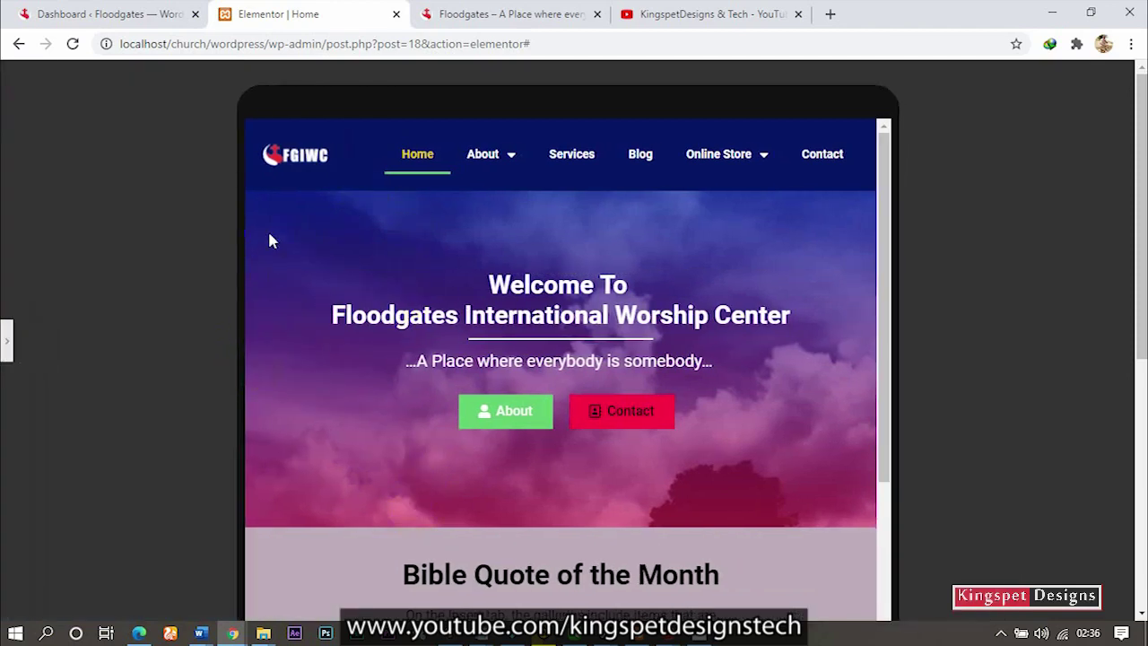
click(6, 346)
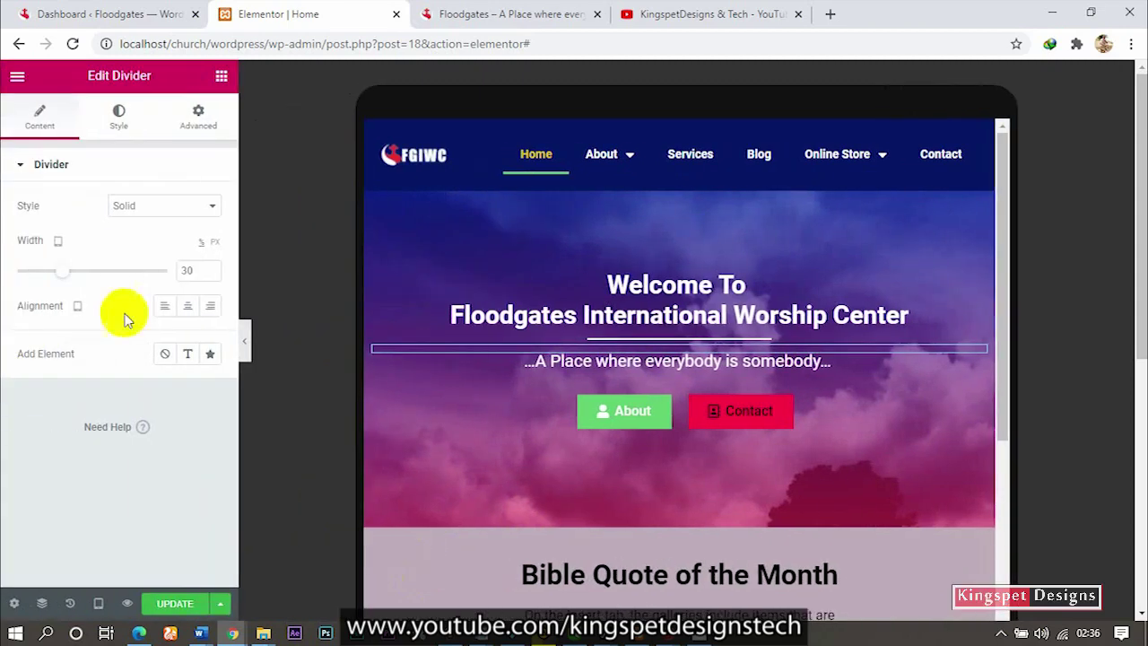
- Set the hero section's tablet minimum height to 300 px and check the unobstructed preview
right_click(376, 208)
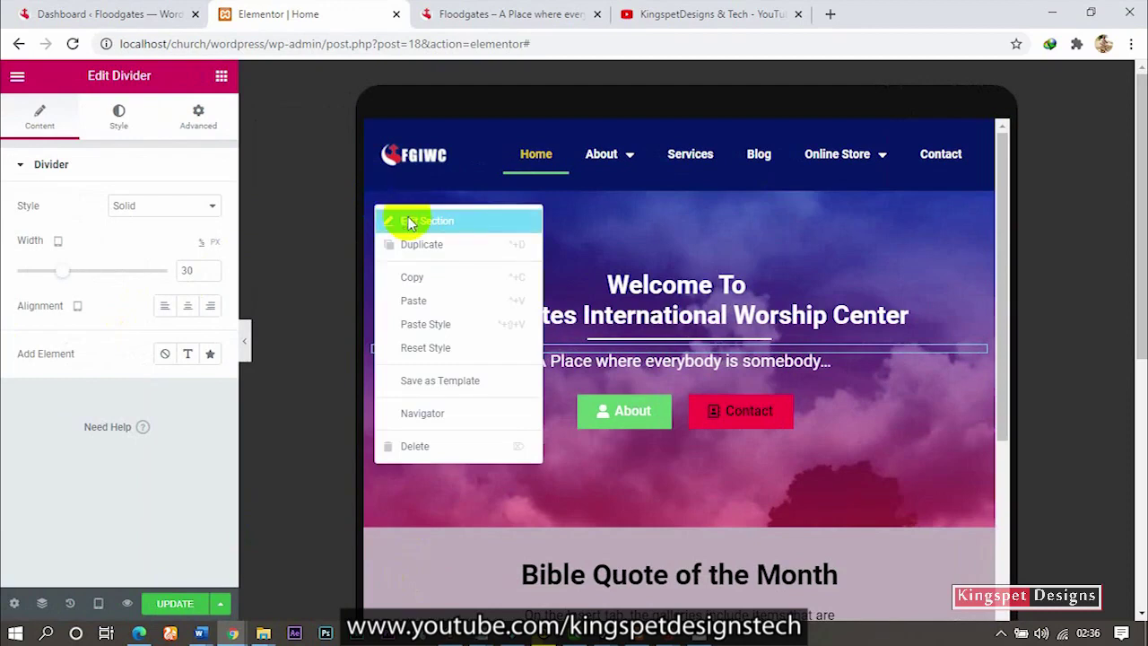
click(409, 223)
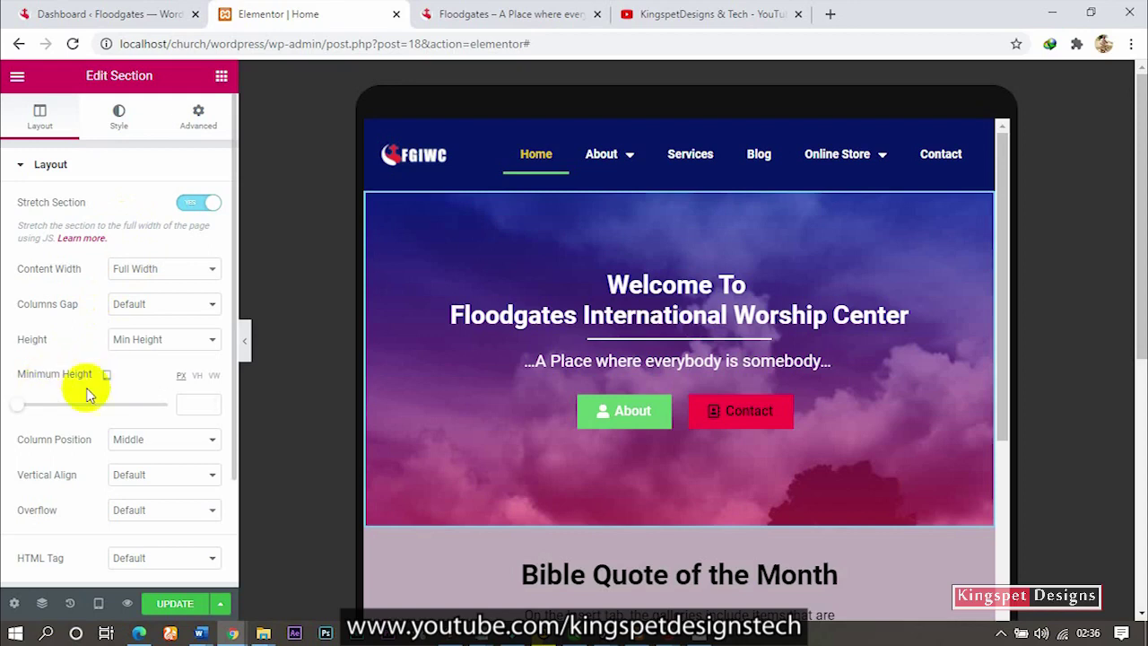
click(197, 407)
text(300)
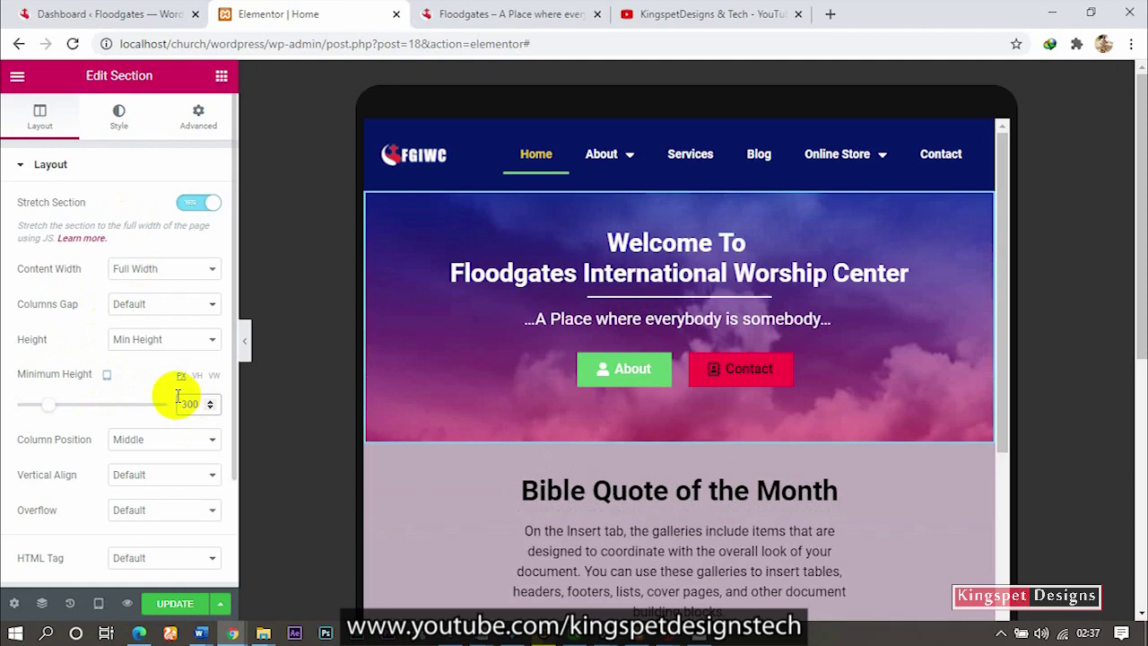
click(244, 342)
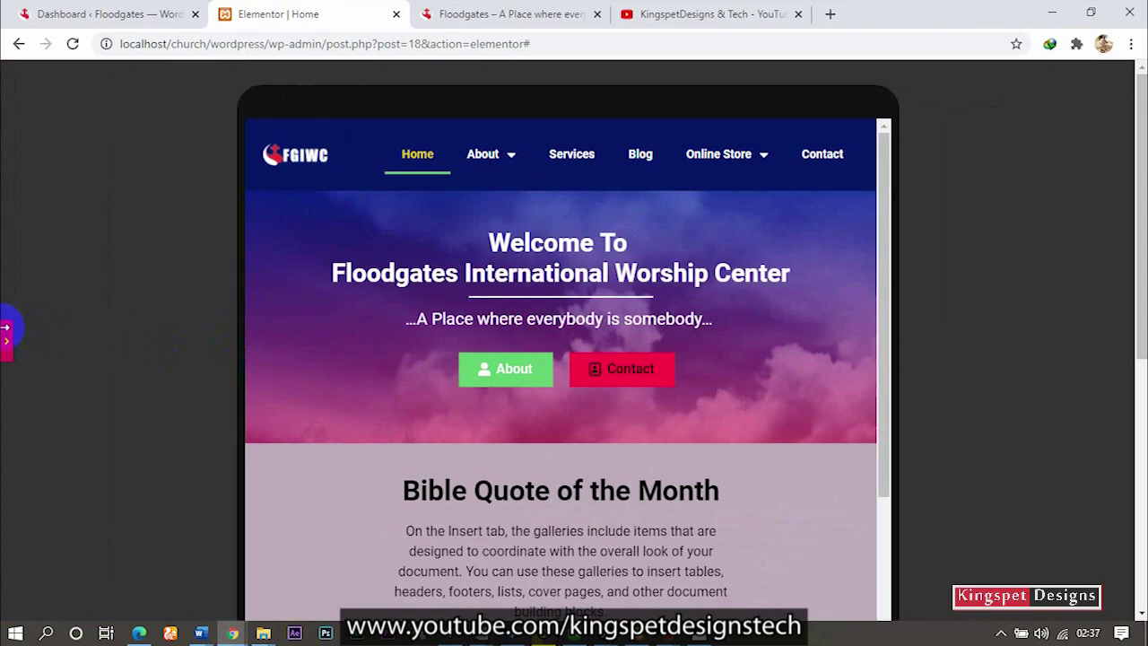
click(6, 330)
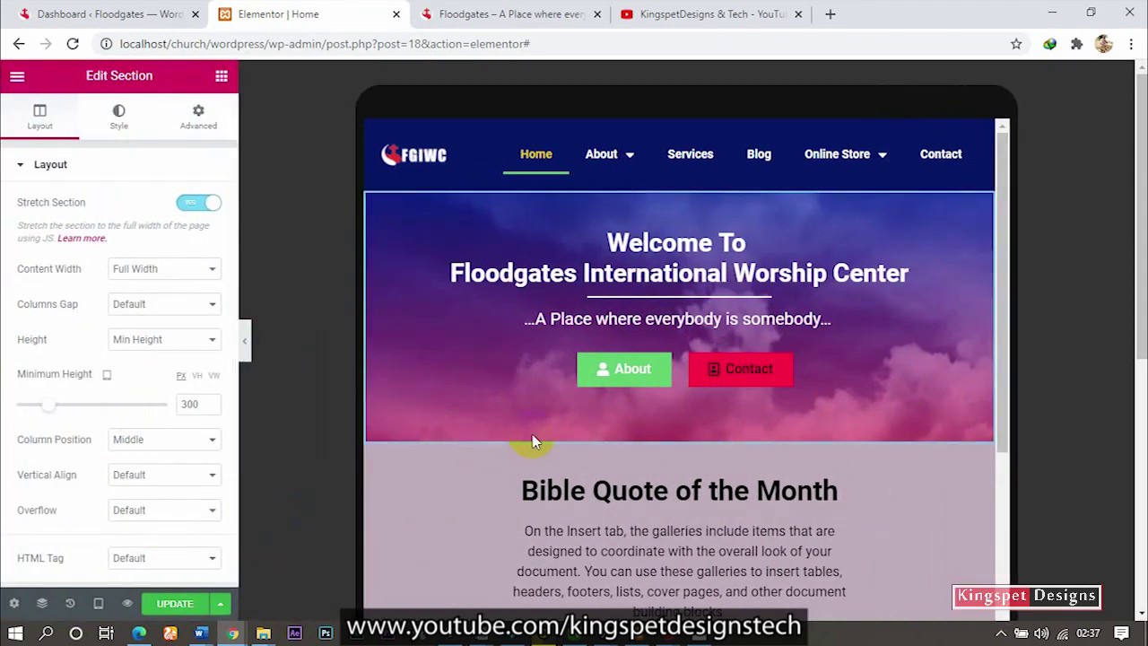
- Set the tablet padding of the "Bible Quote of the Month" section to 20 px on all sides
scroll(532, 441, down, 2)
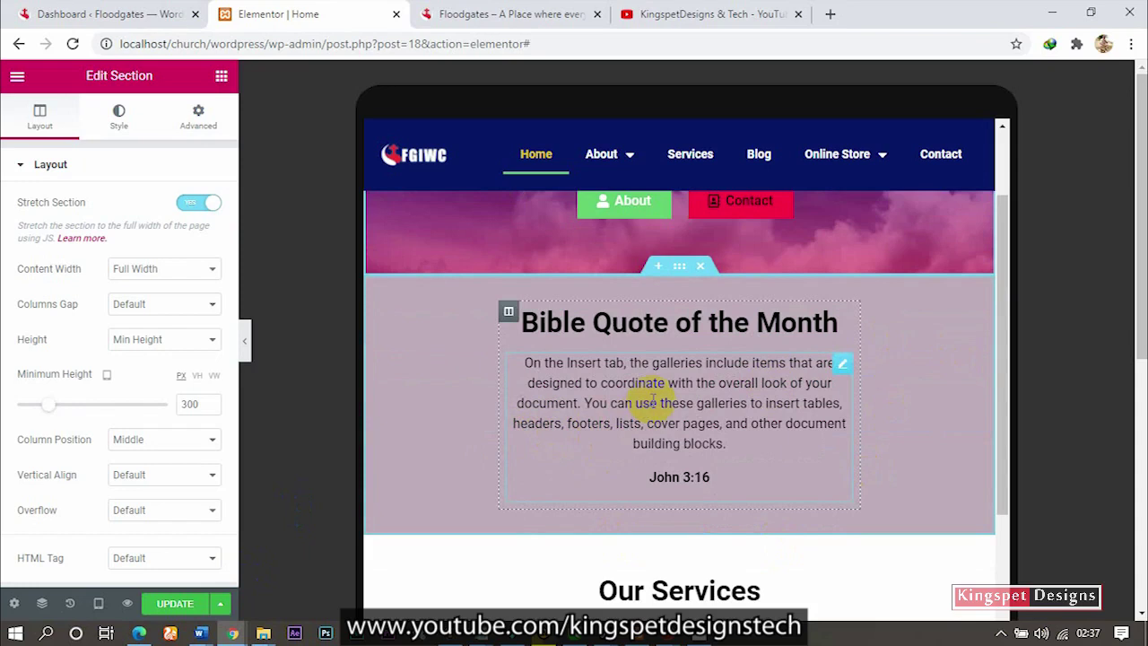
click(652, 403)
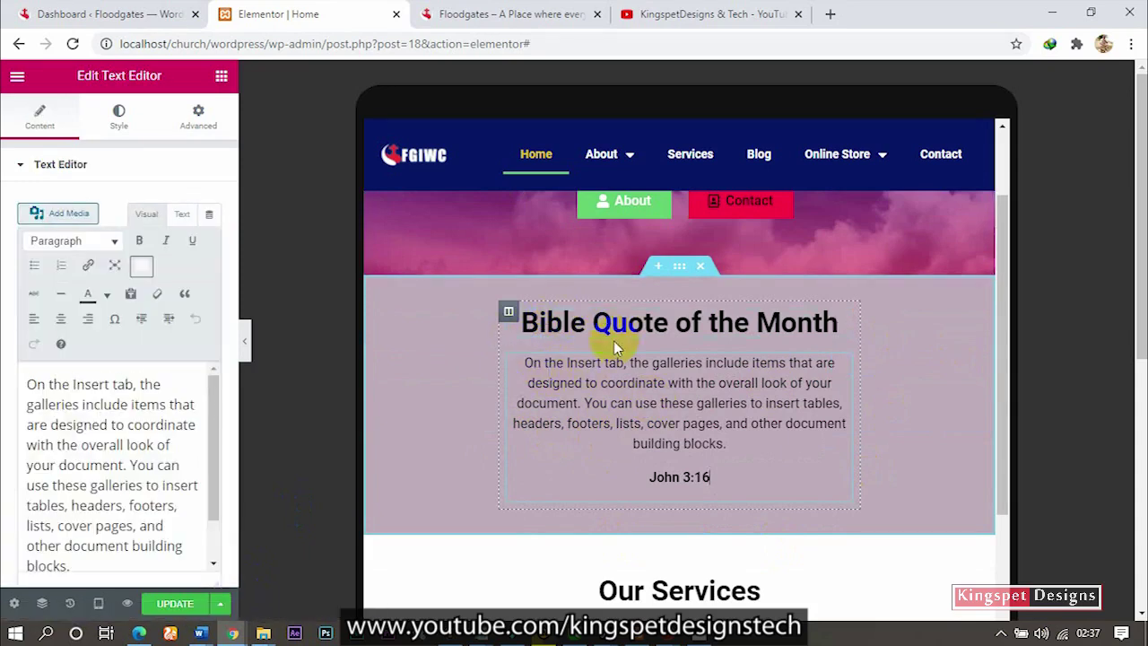
click(677, 271)
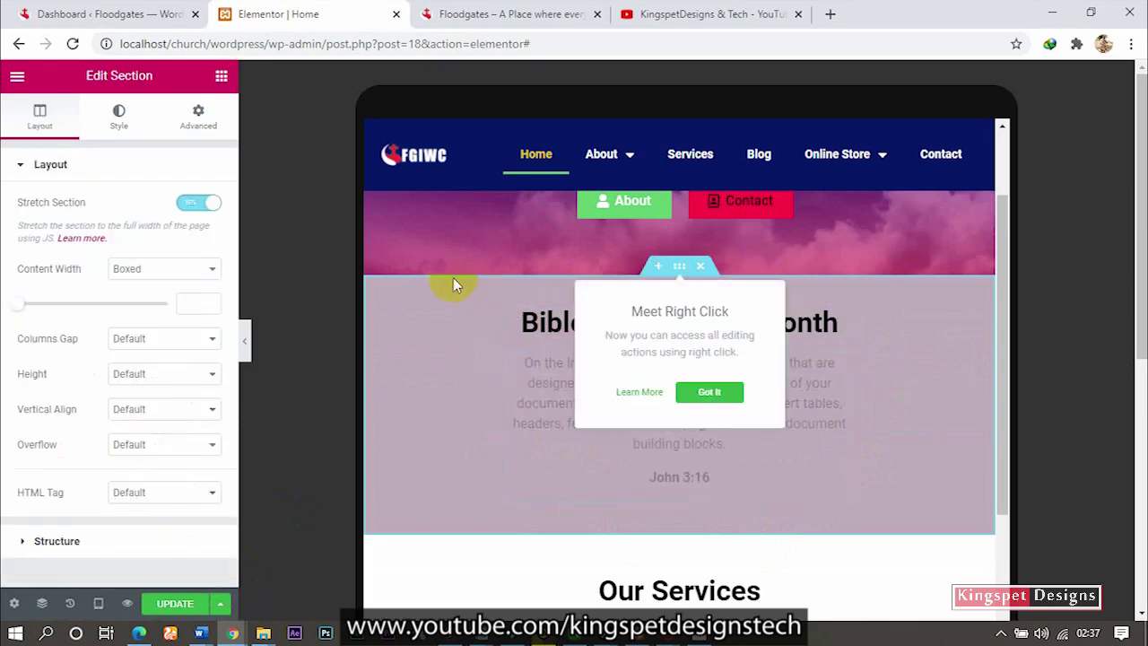
click(201, 123)
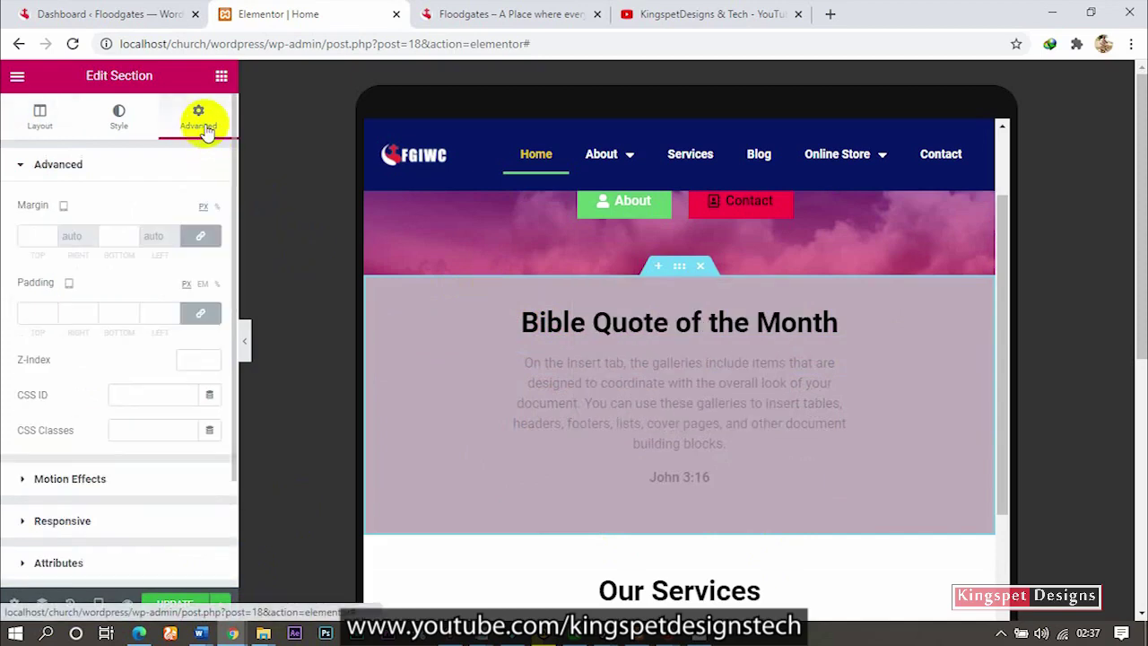
click(201, 314)
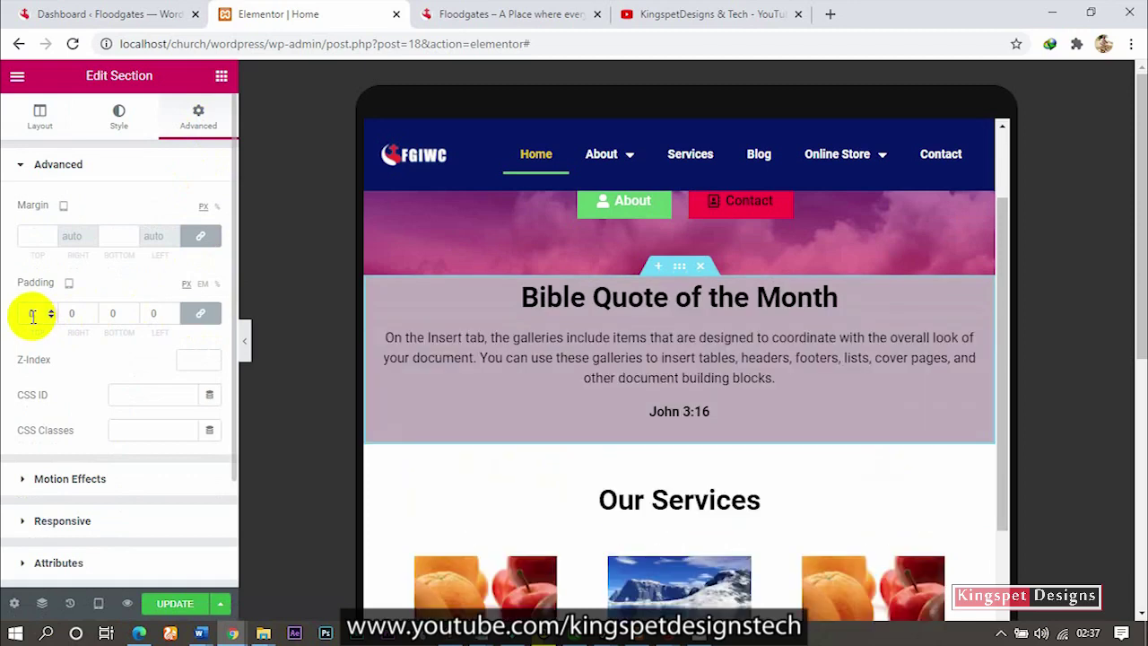
text(20)
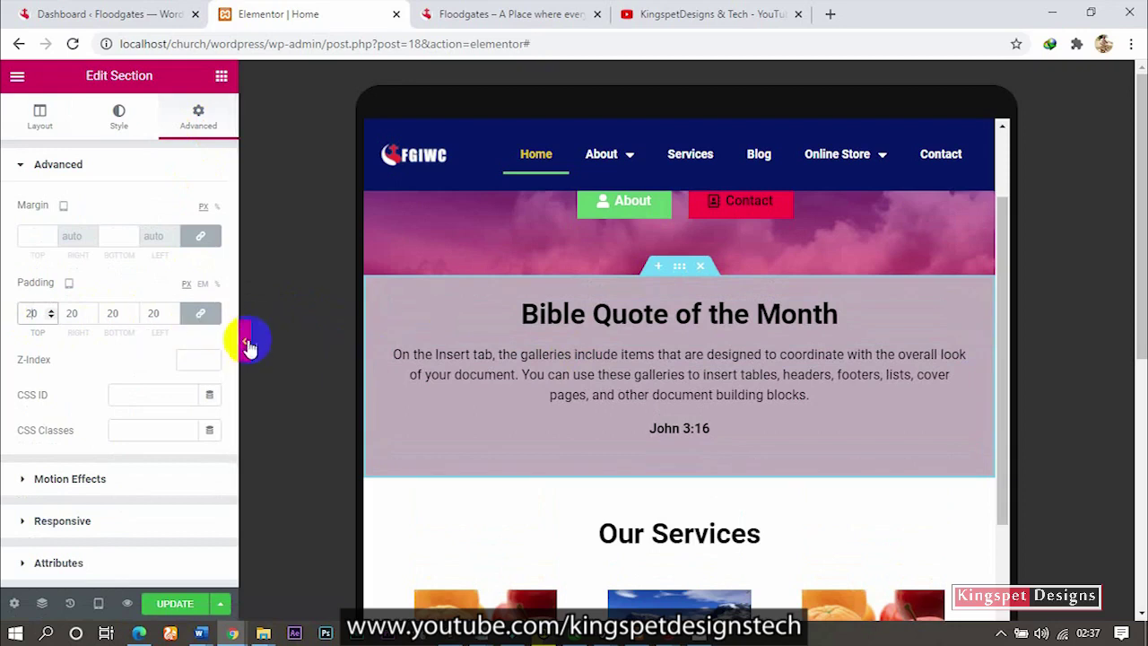
- Unlink the Bible quote section's padding values, set right and left padding to 50 px, and check the unobstructed preview
click(203, 319)
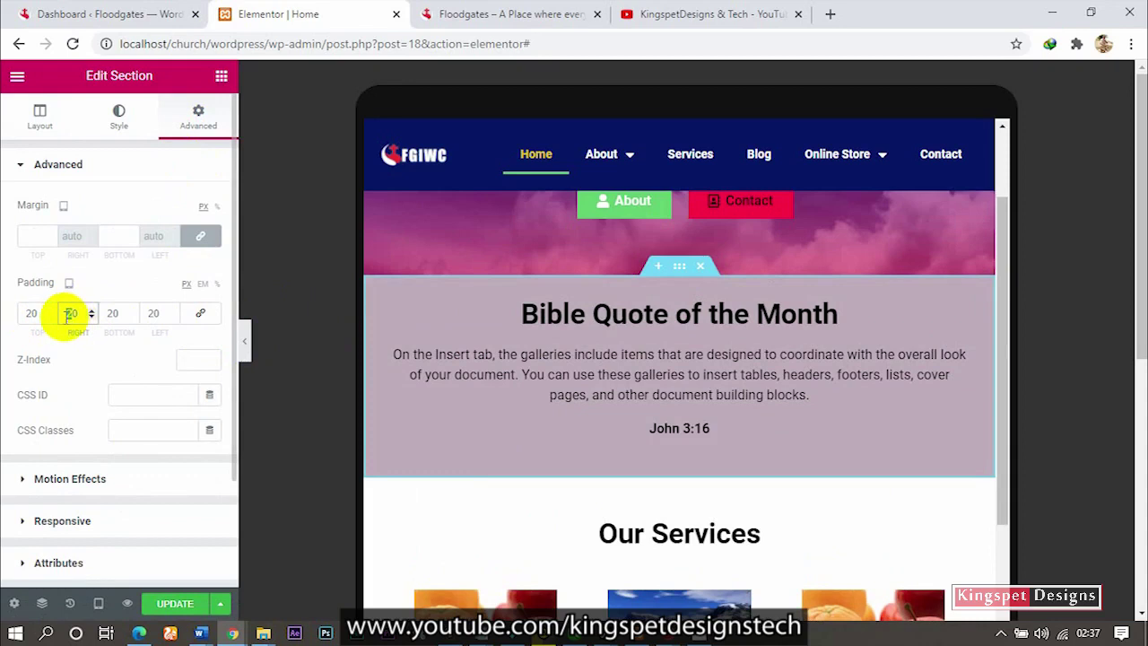
text(50)
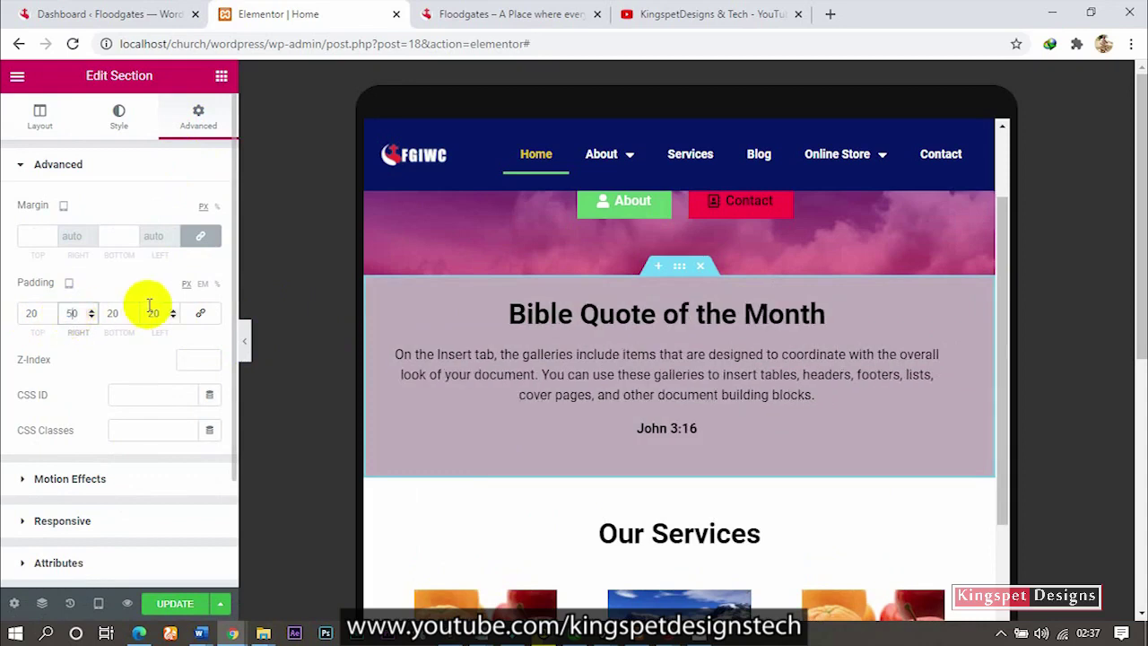
double_click(153, 313)
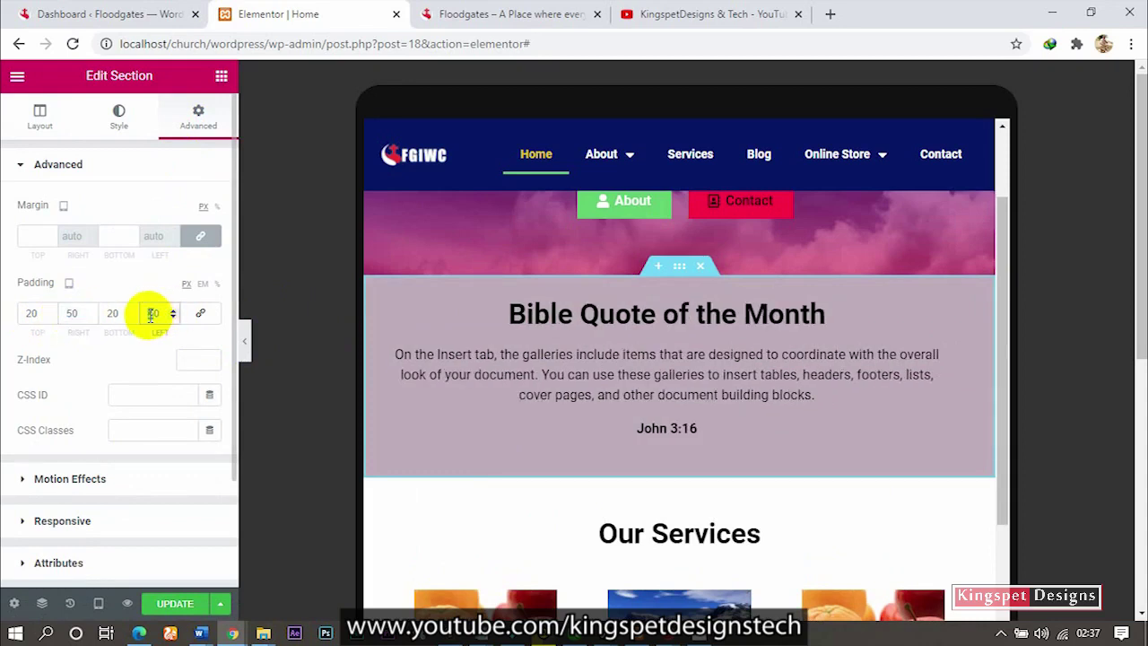
text(50)
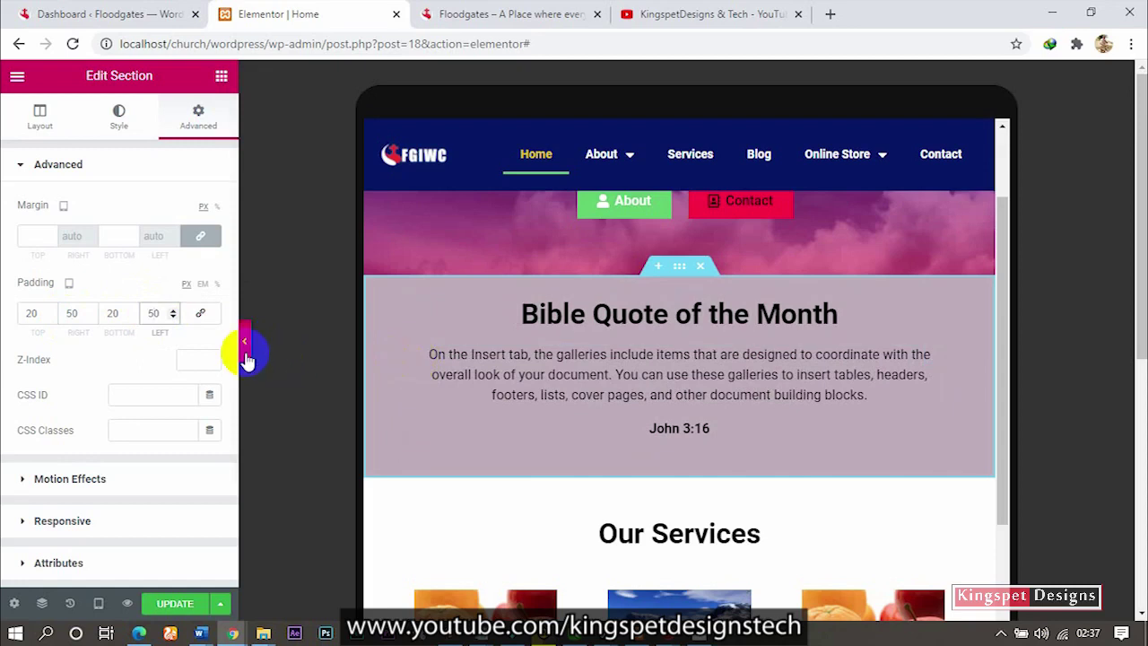
click(245, 351)
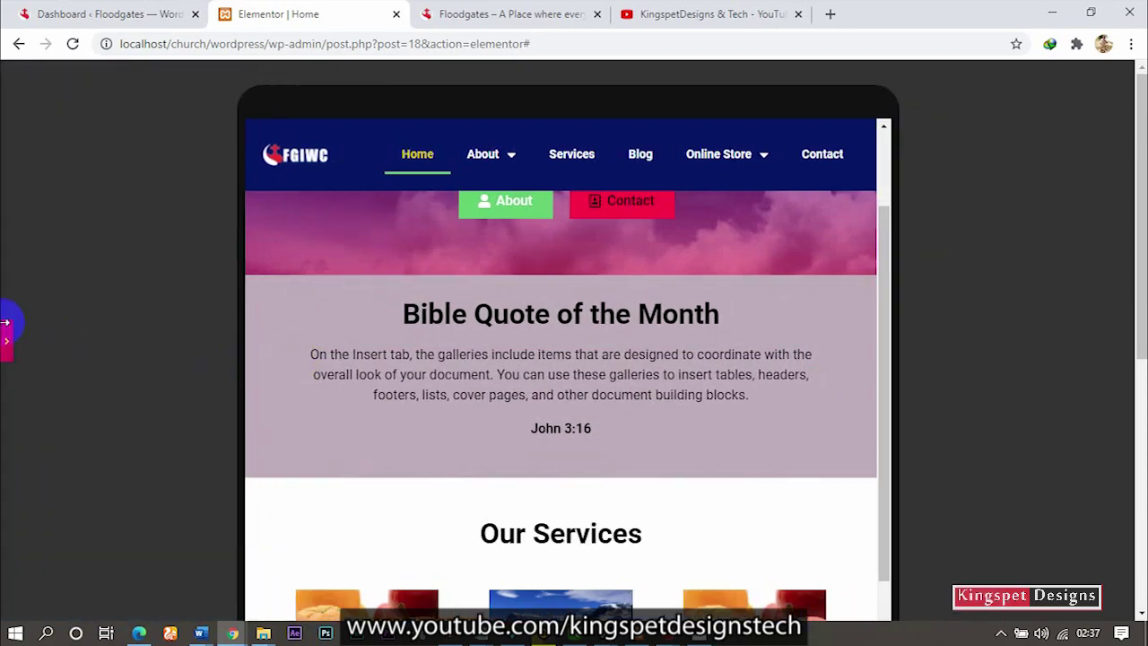
click(6, 325)
- Set the tablet font size of the "Bible Quote of the Month" heading to 25 px
scroll(661, 376, down, 2)
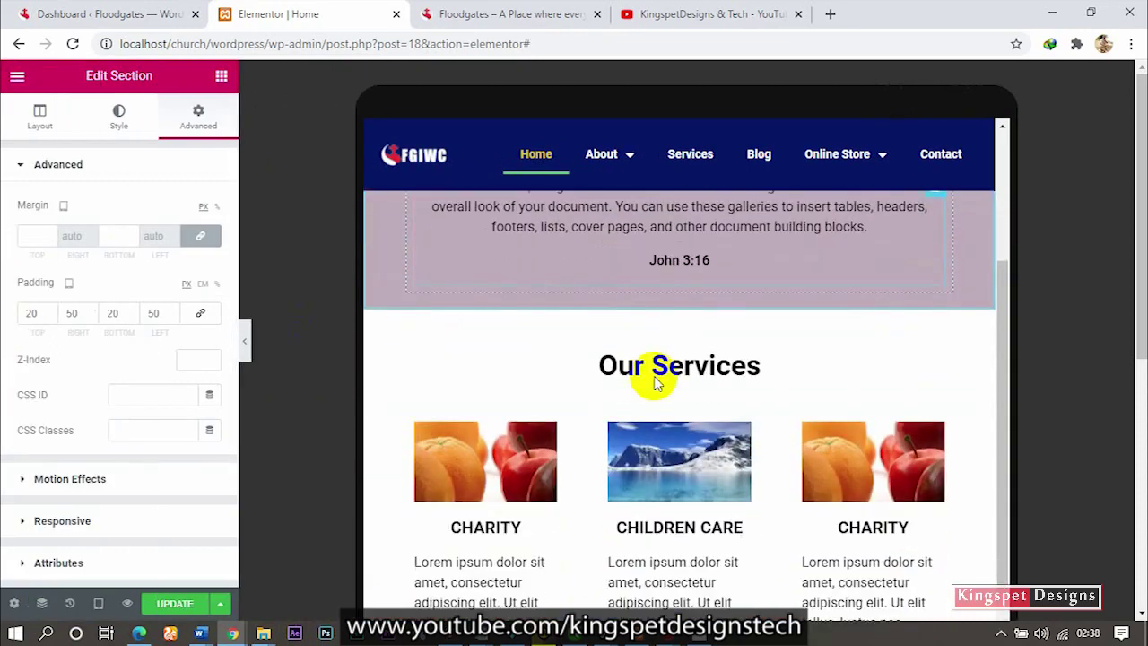
scroll(655, 381, down, 2)
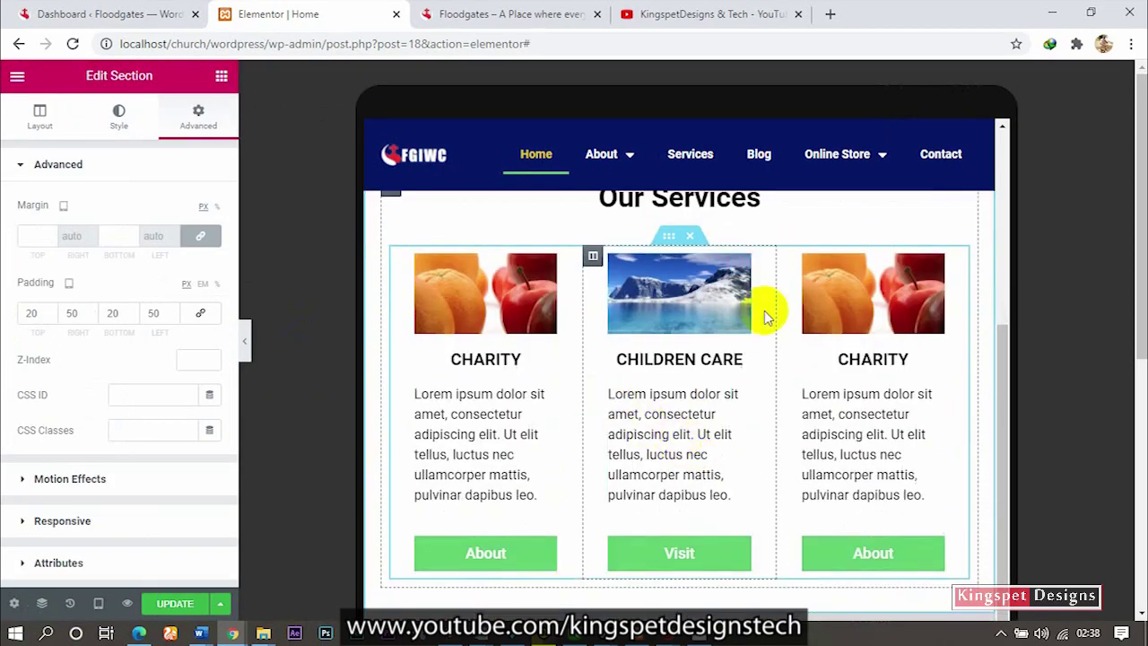
scroll(764, 314, up, 1)
scroll(708, 291, up, 2)
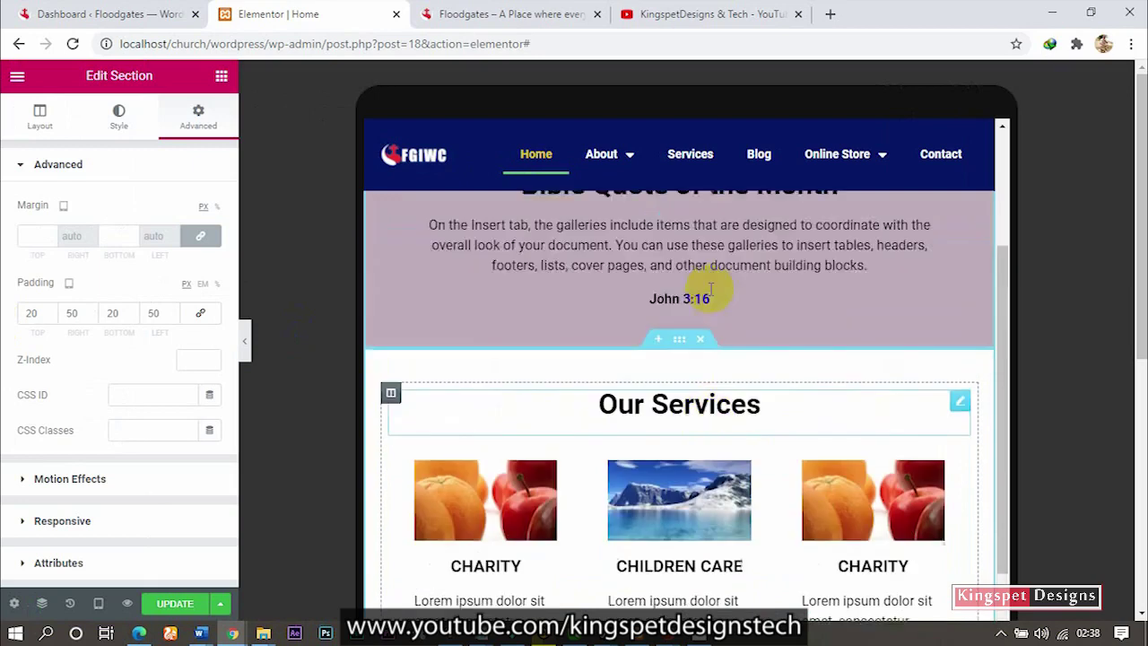
scroll(711, 289, up, 3)
click(703, 395)
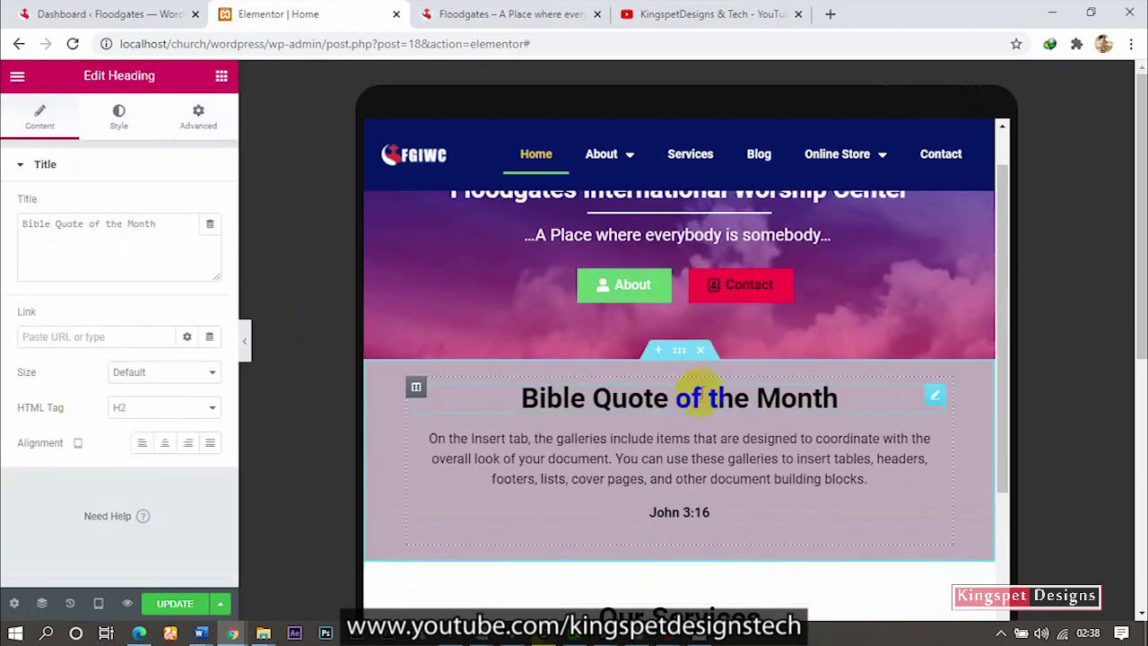
click(129, 125)
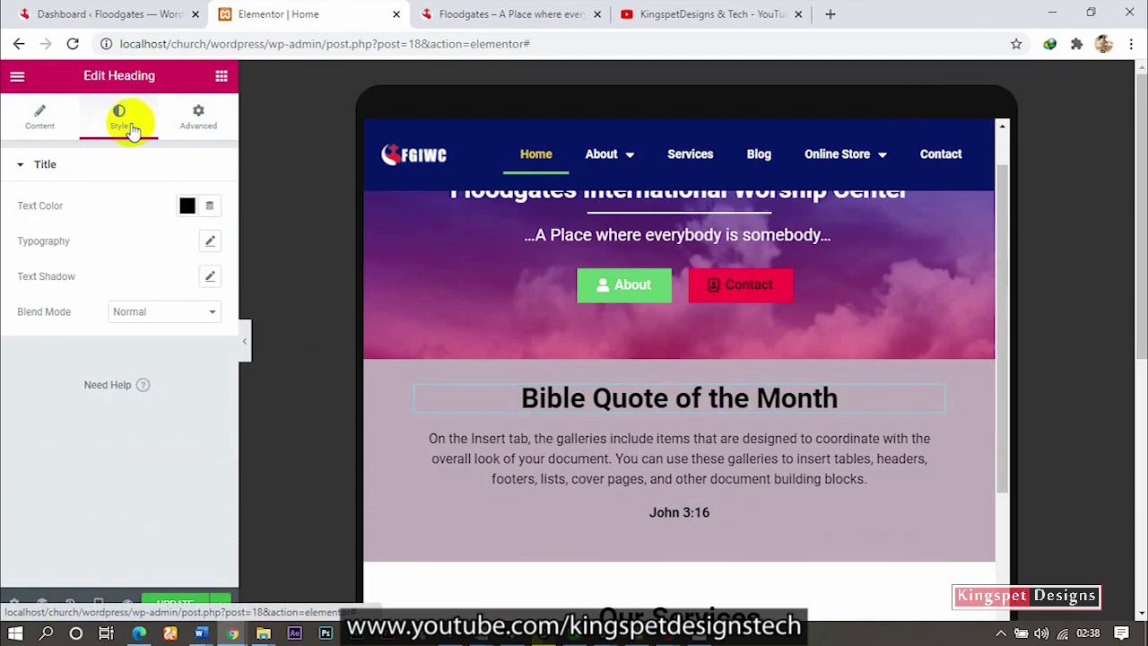
click(212, 242)
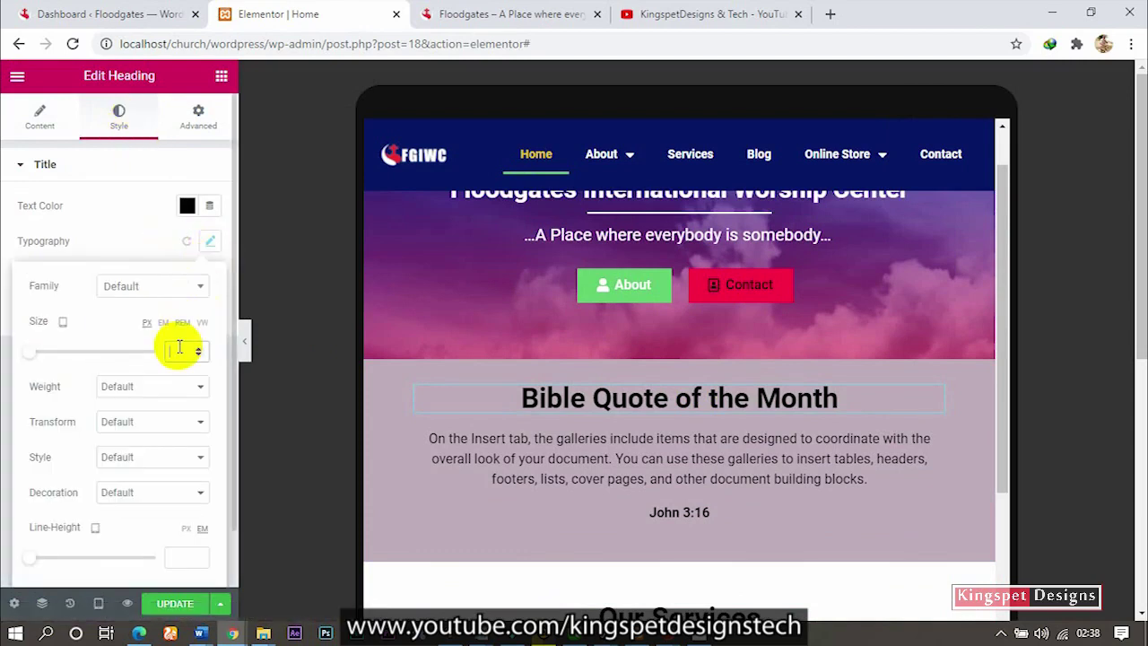
text(25)
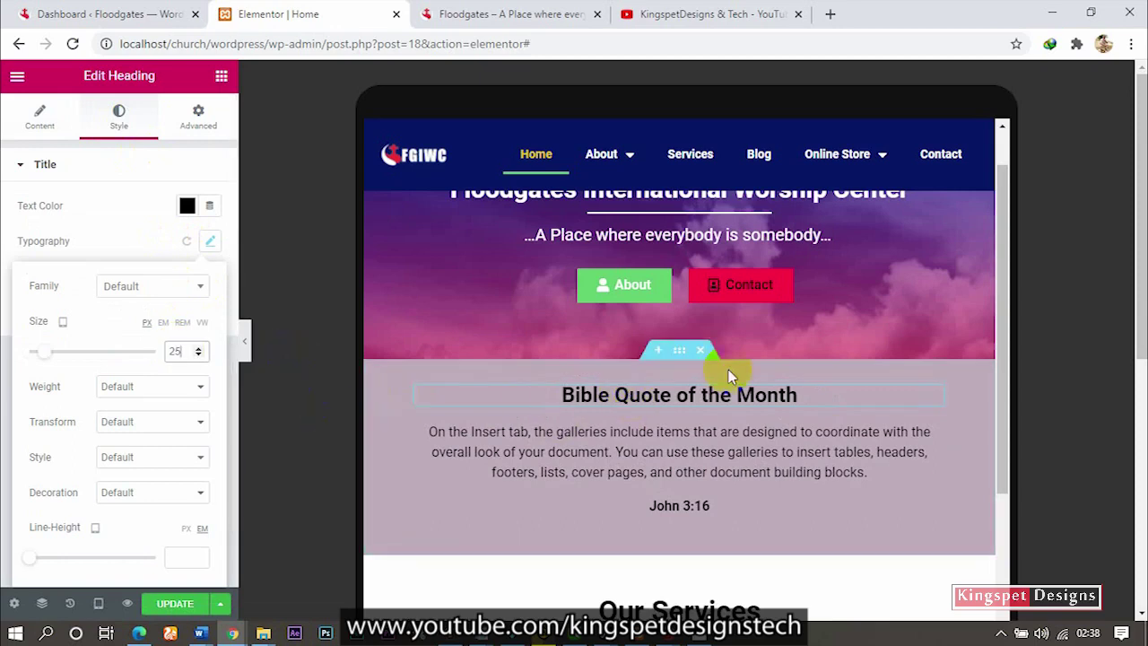
- Copy the "Bible Quote of the Month" heading and paste its style onto the "Our Services" heading
right_click(698, 395)
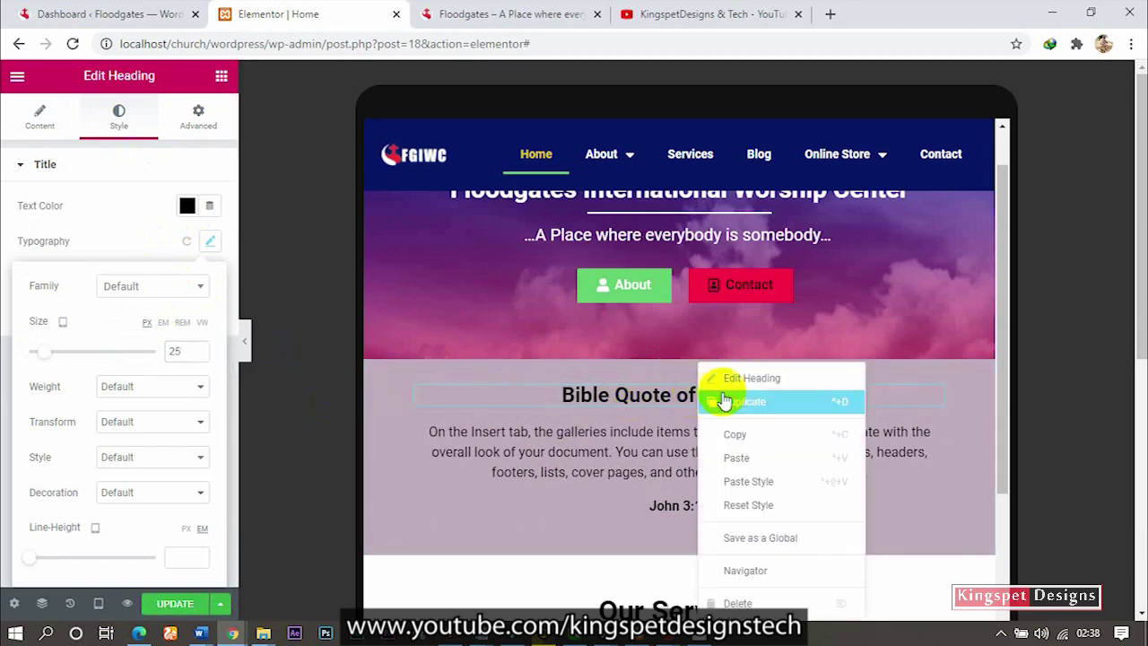
click(751, 436)
scroll(723, 449, down, 5)
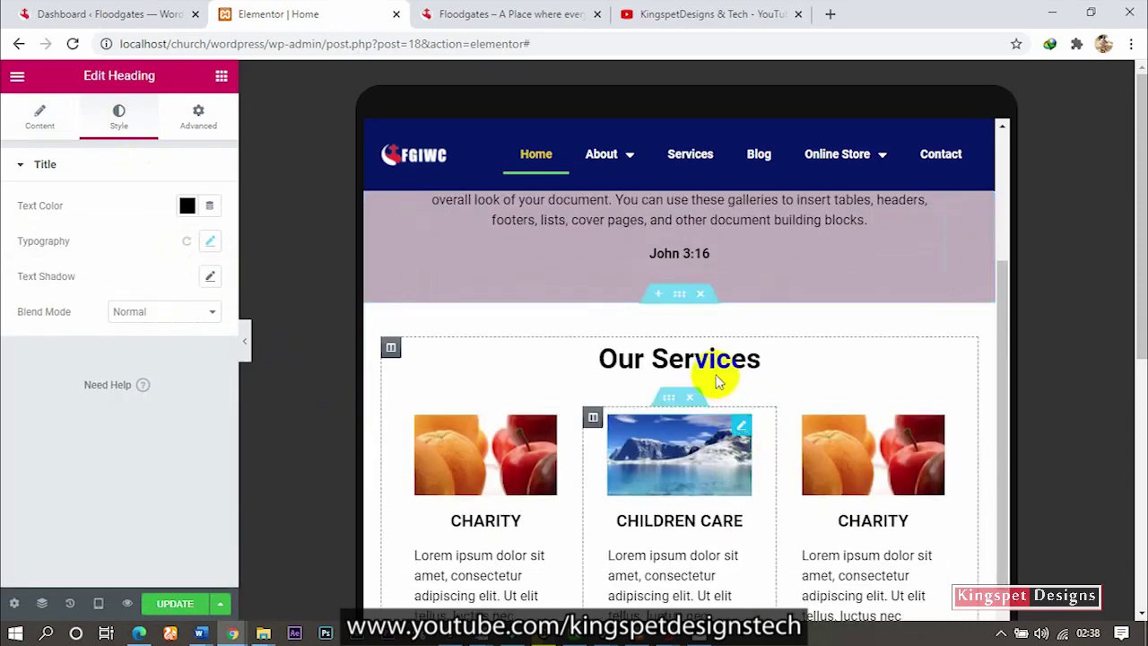
right_click(720, 358)
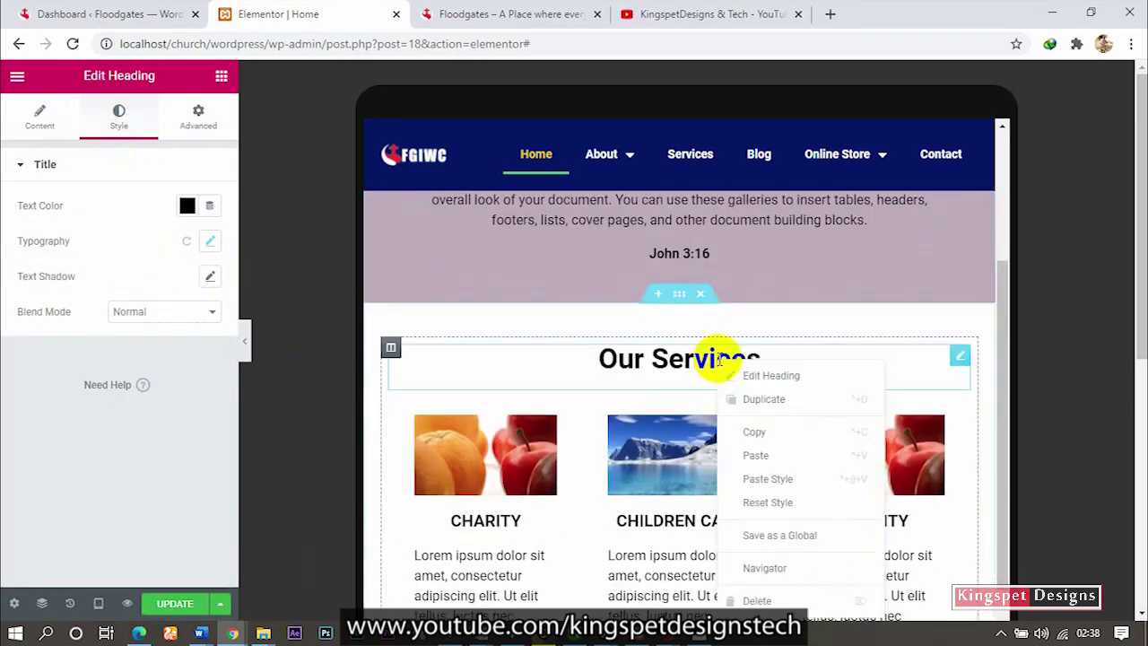
click(767, 481)
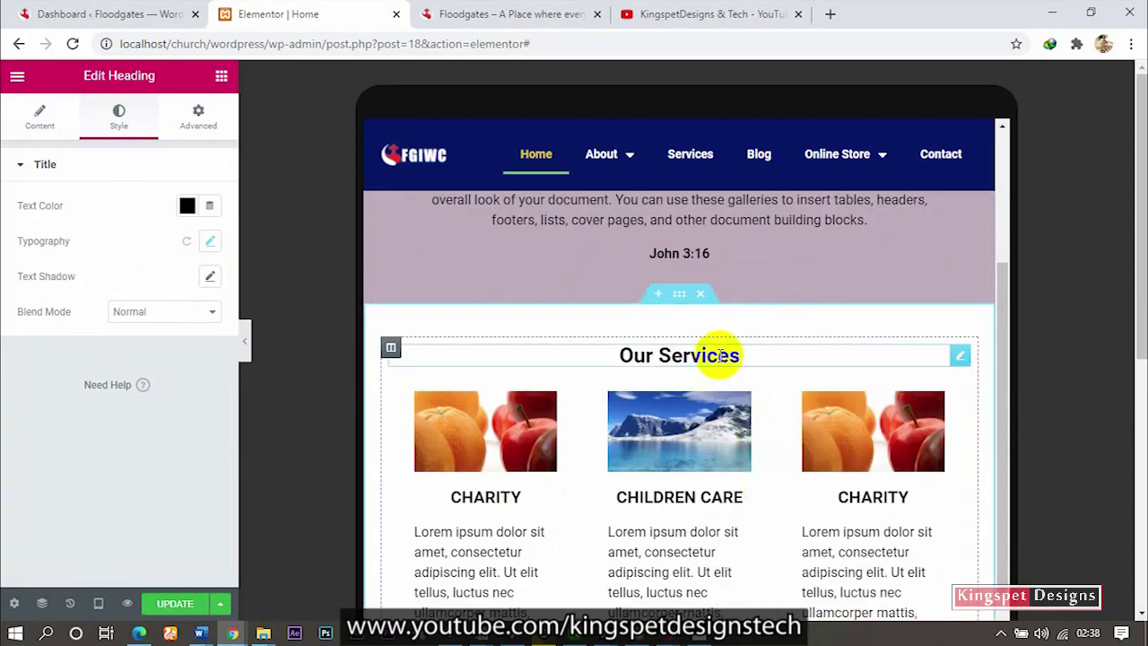
- Set the tablet font size of the paragraph under the "Bible Quote of the Month" heading to 14 px
scroll(700, 360, down, 2)
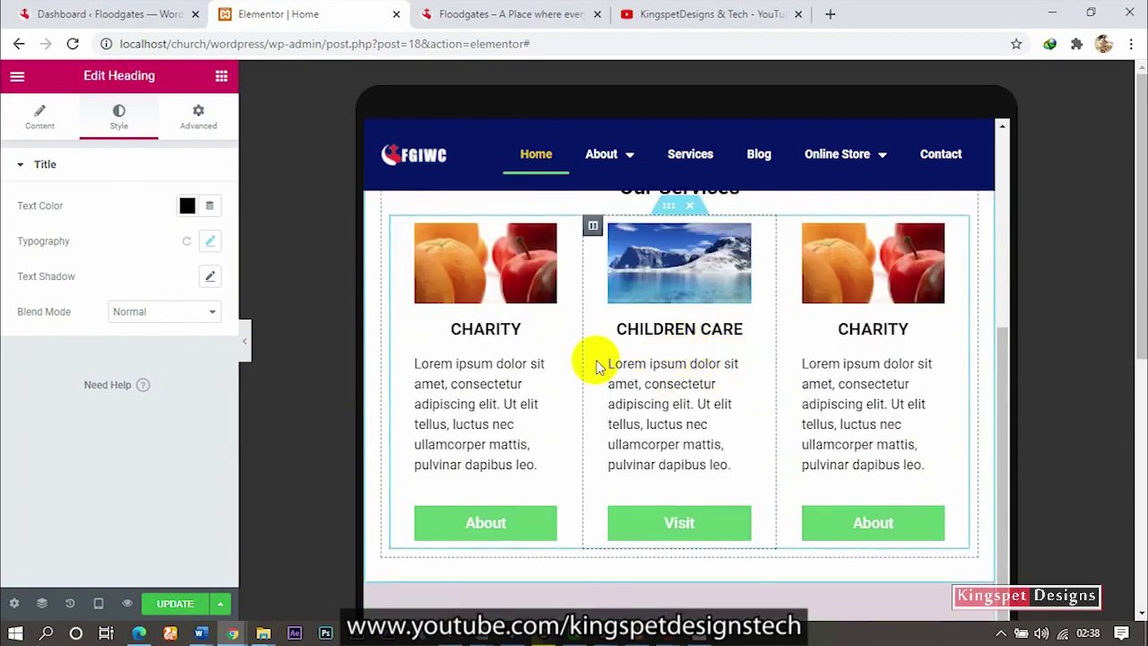
scroll(600, 366, up, 4)
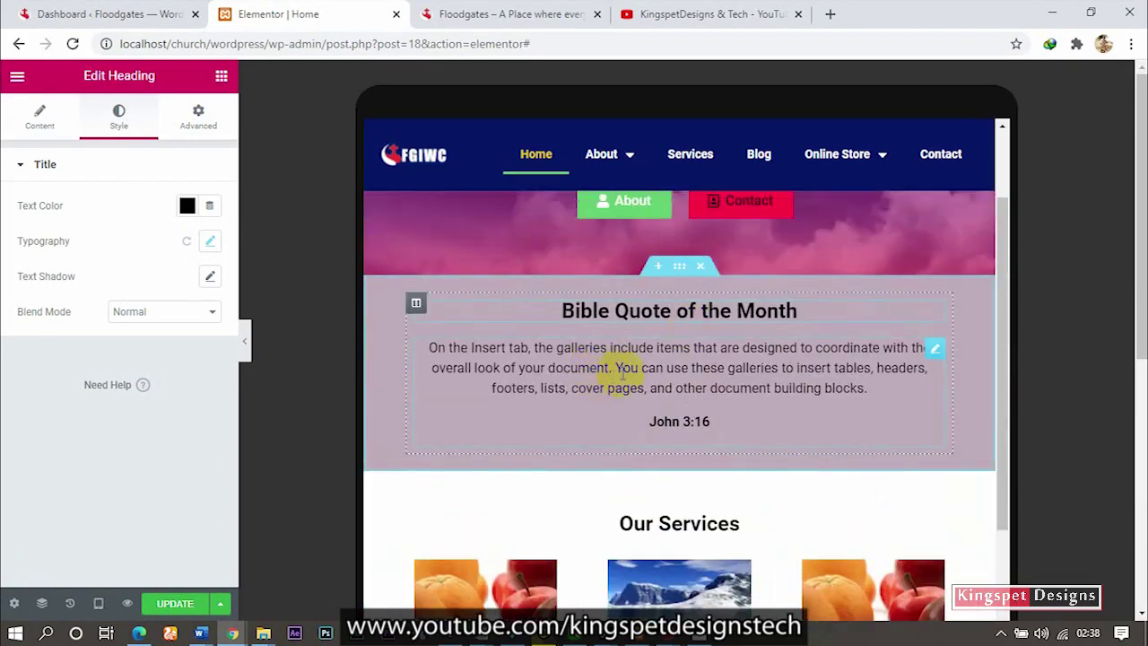
click(622, 375)
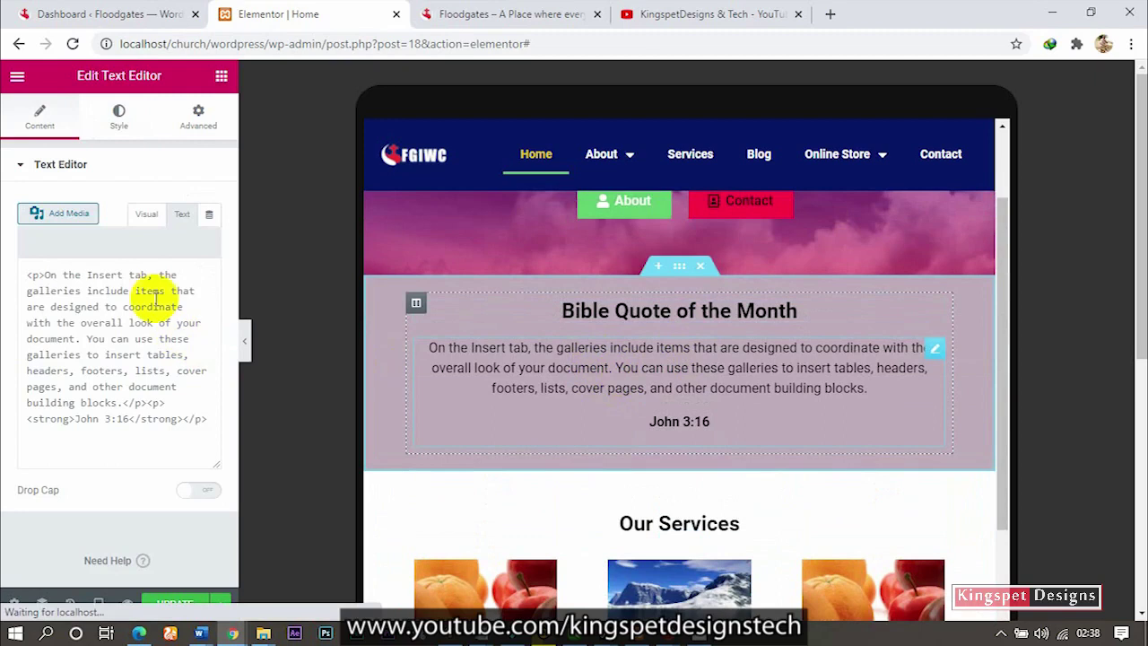
click(119, 125)
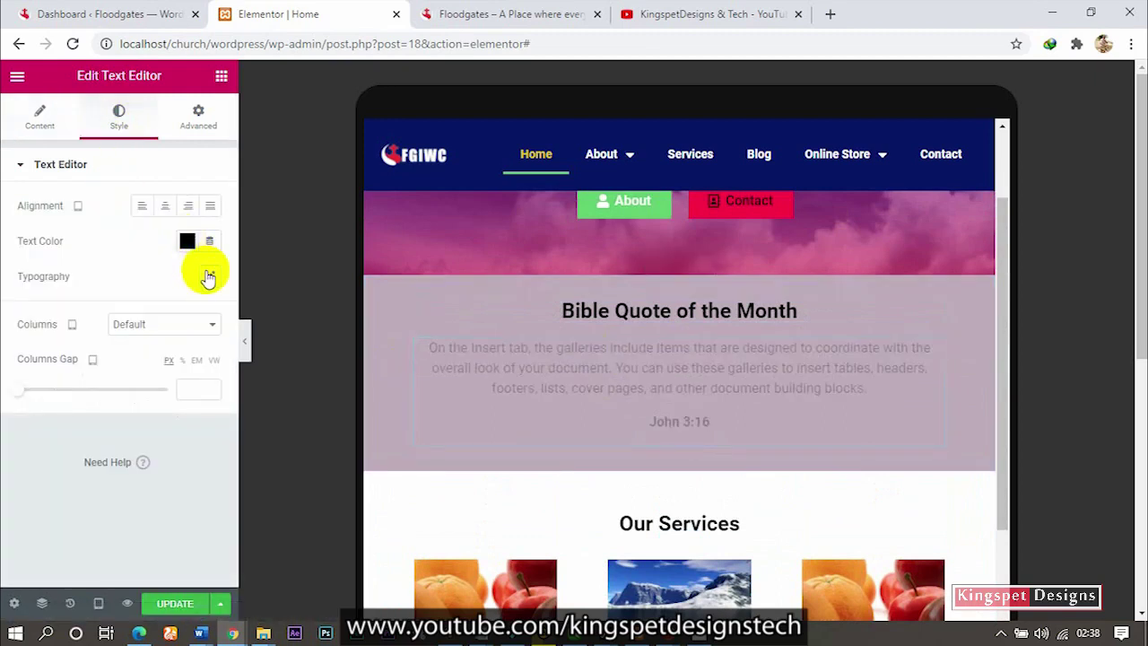
click(208, 276)
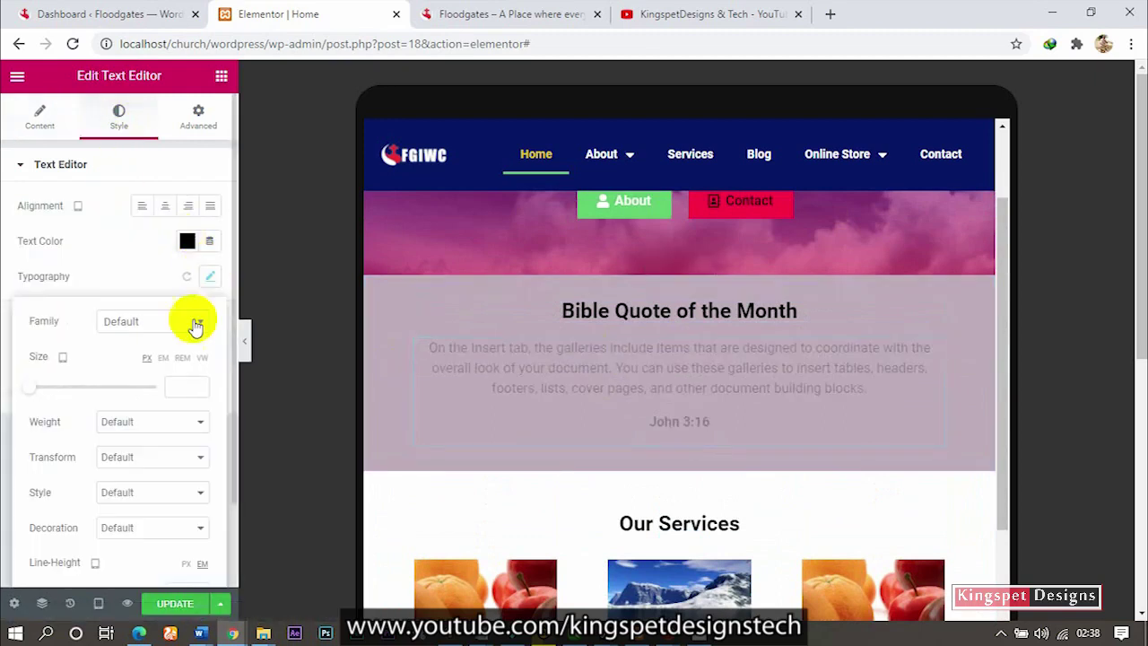
click(183, 384)
text(14)
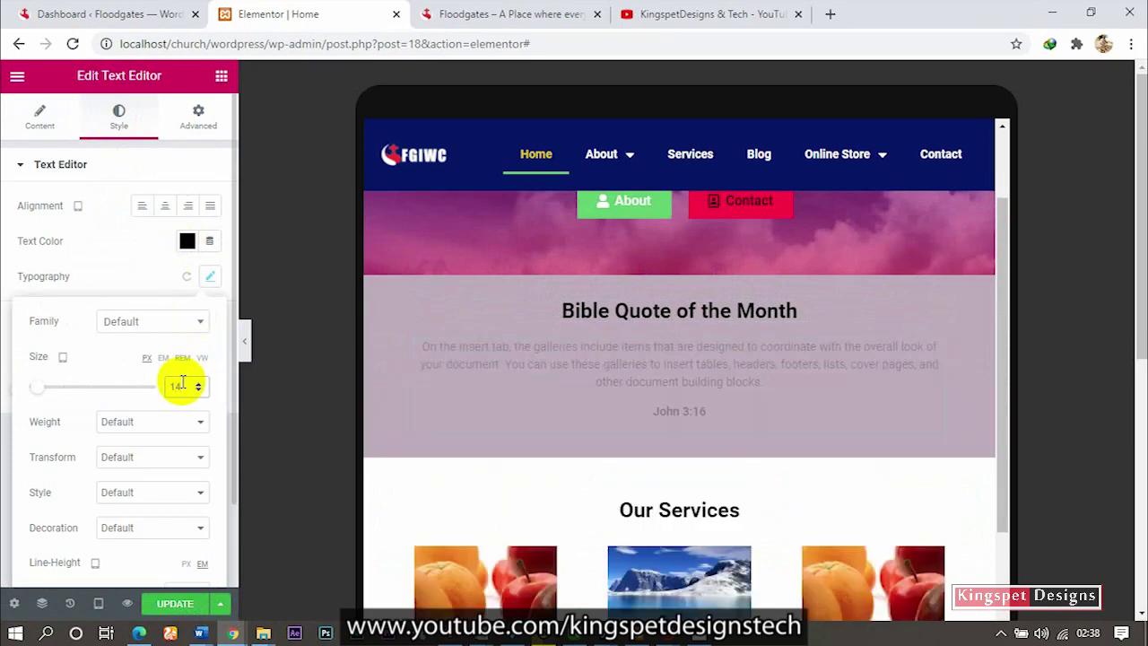
click(142, 278)
- Set the tablet font size of the first Charity column's description text in "Our Services" to 14 px
scroll(475, 511, down, 2)
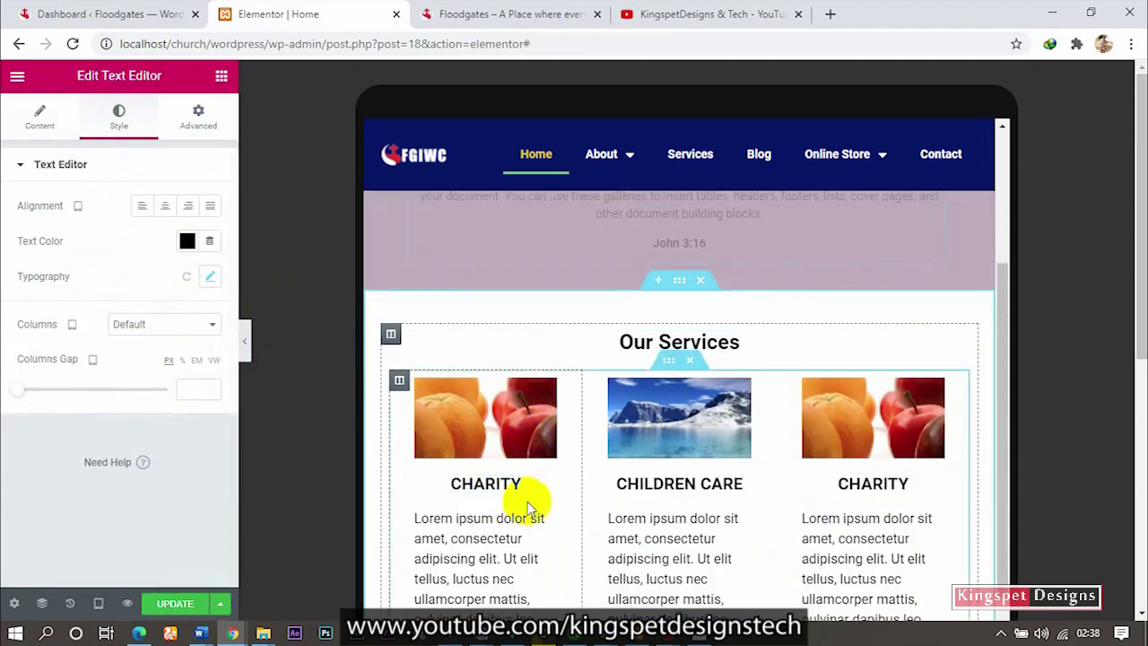
scroll(529, 507, down, 1)
click(507, 453)
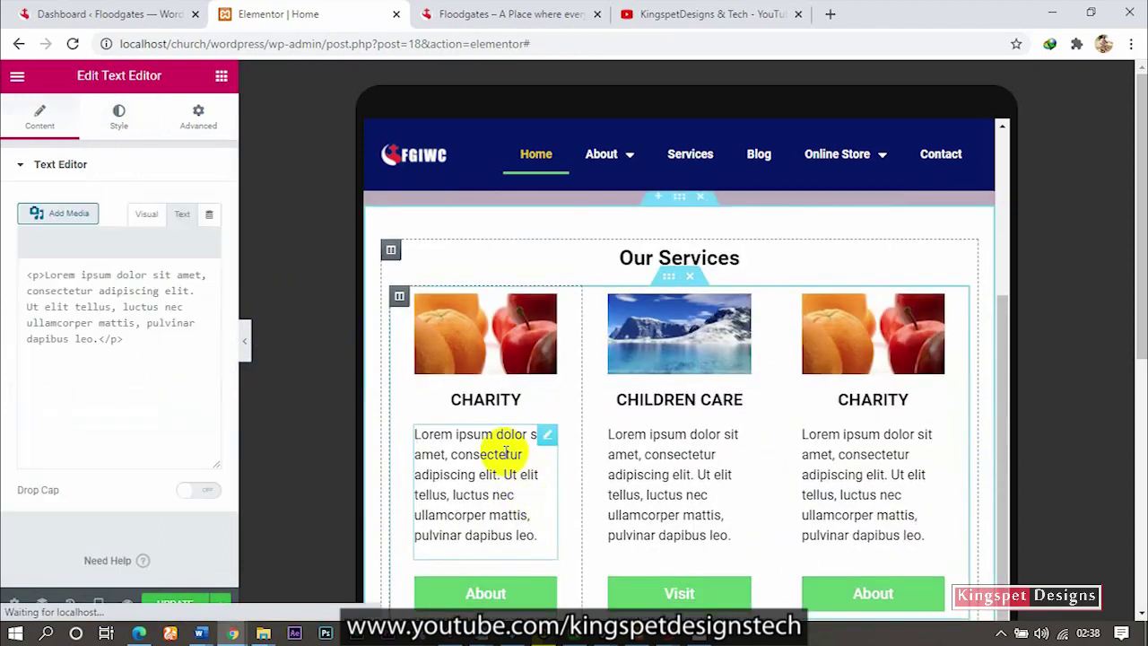
click(126, 126)
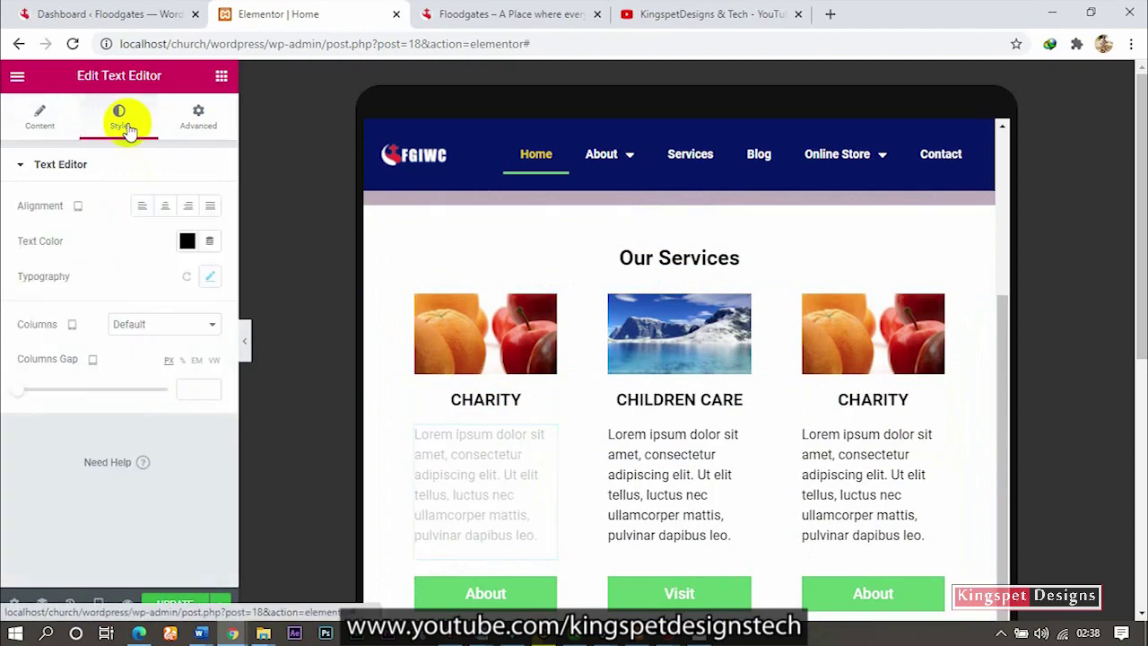
click(208, 277)
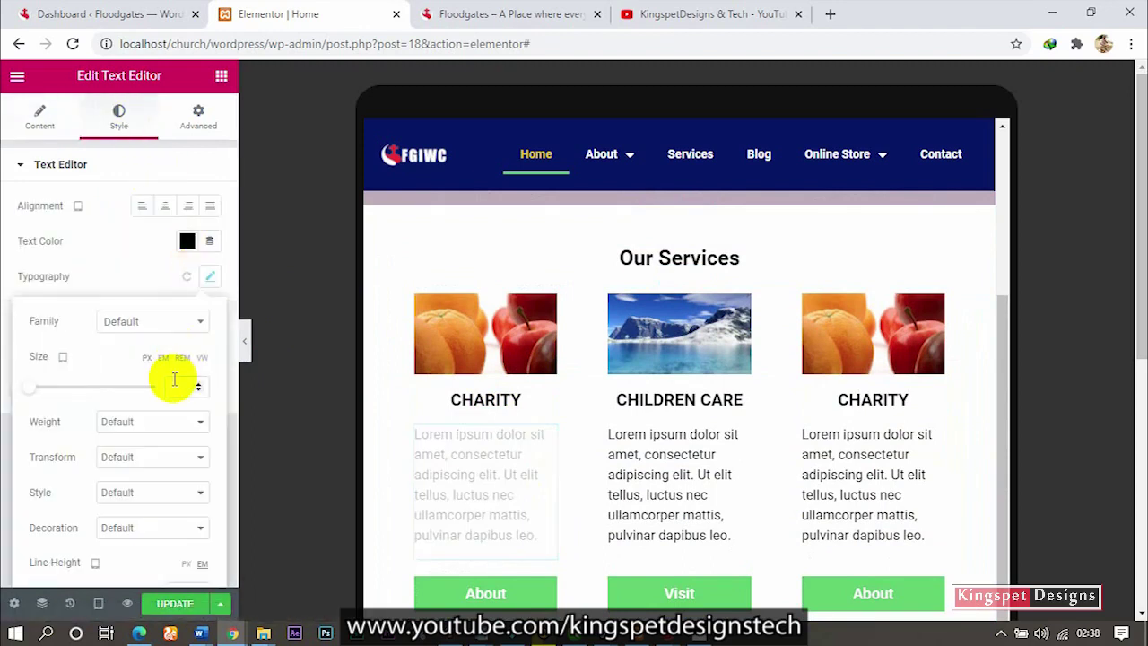
text(14)
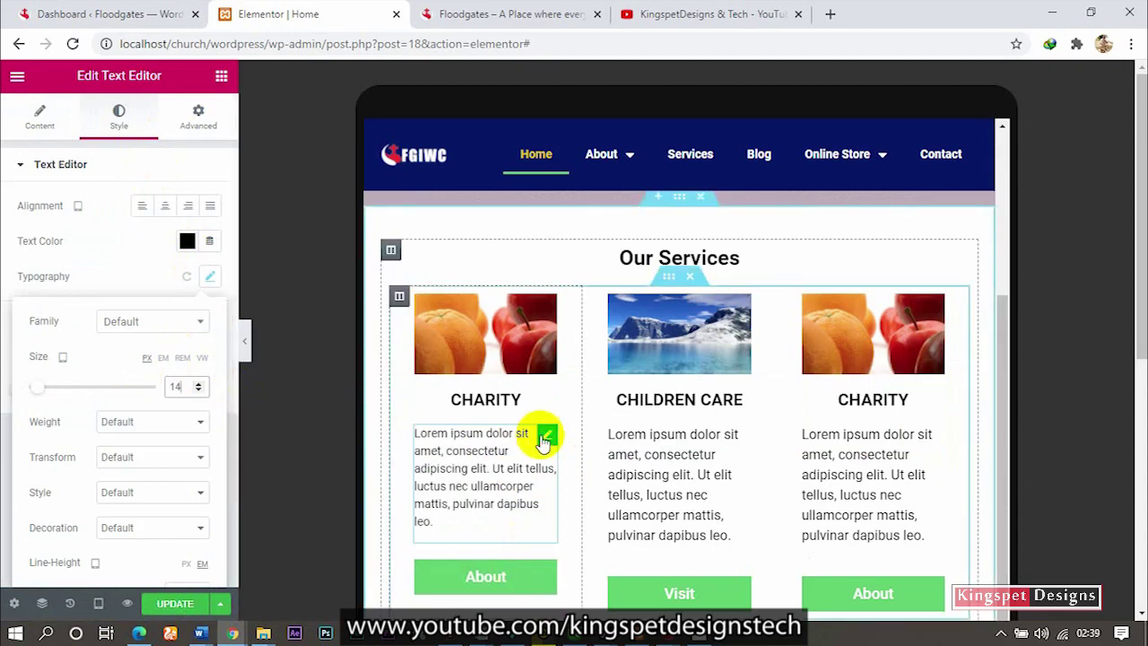
- Copy the first Charity description and paste its style onto the description texts of the Children Care and last Charity columns
right_click(547, 439)
click(595, 436)
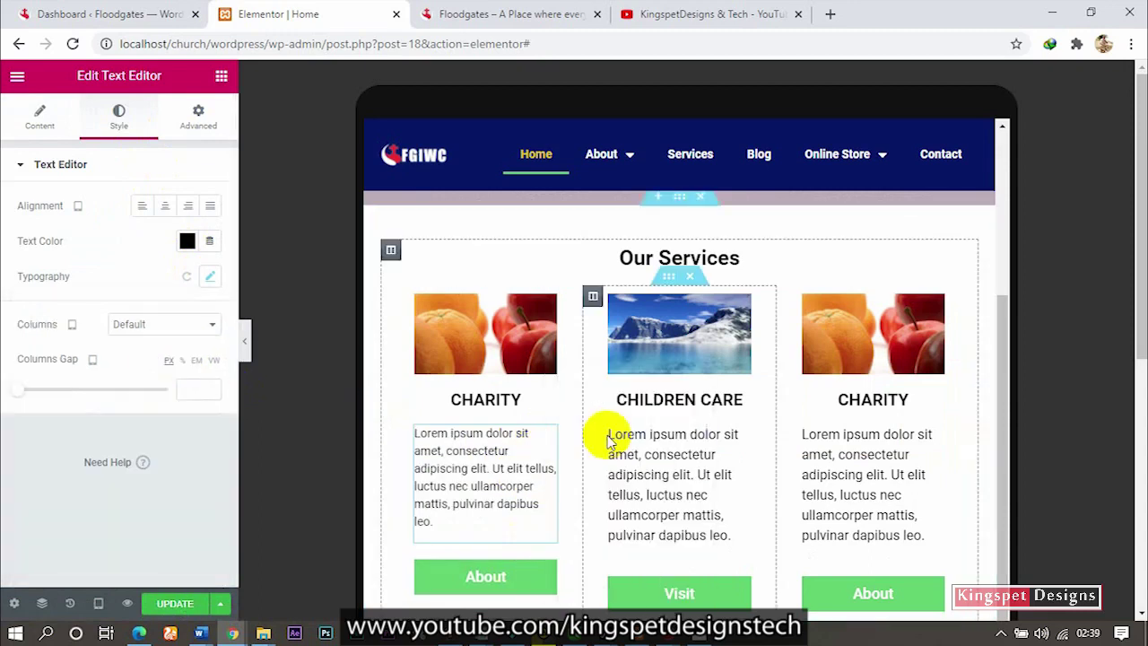
right_click(662, 453)
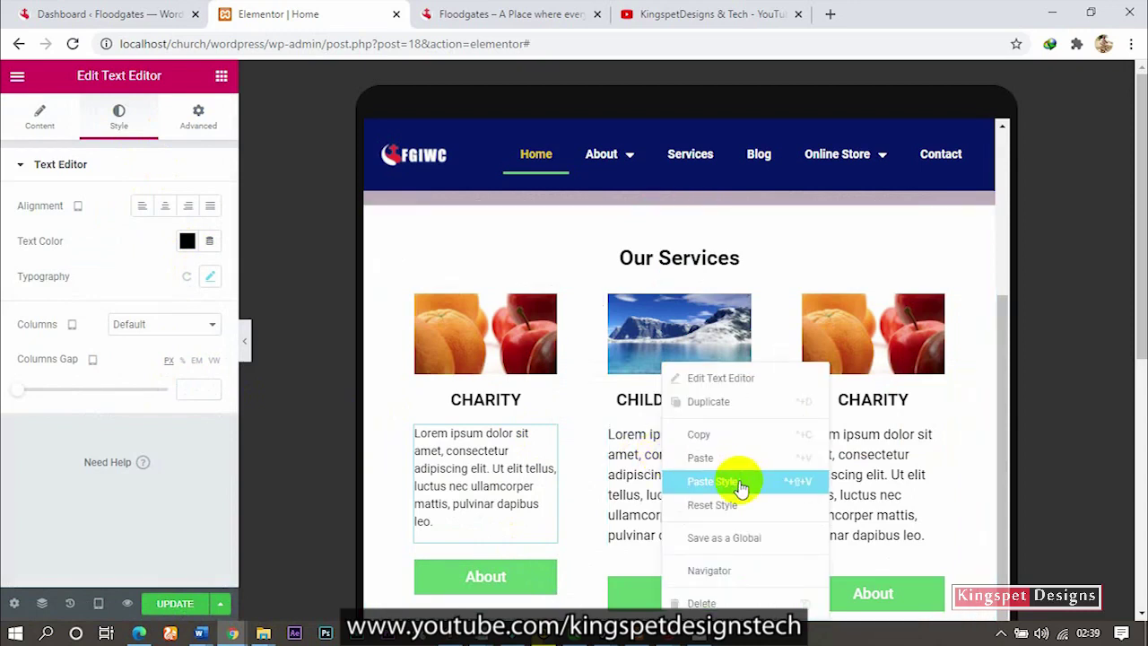
click(742, 481)
right_click(896, 469)
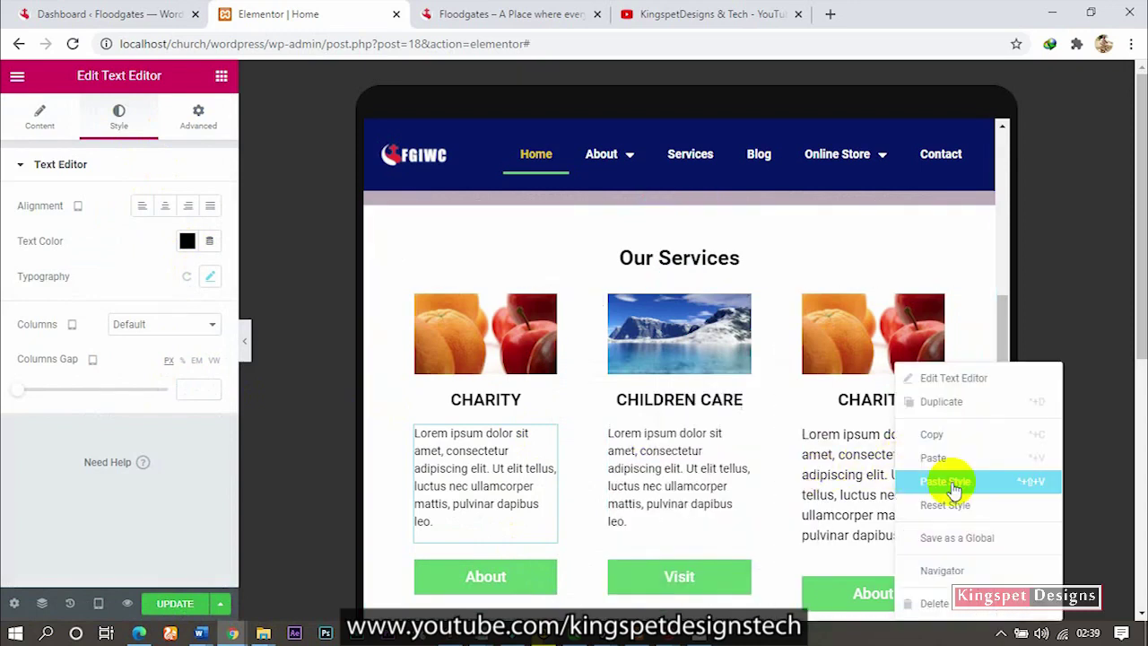
click(952, 484)
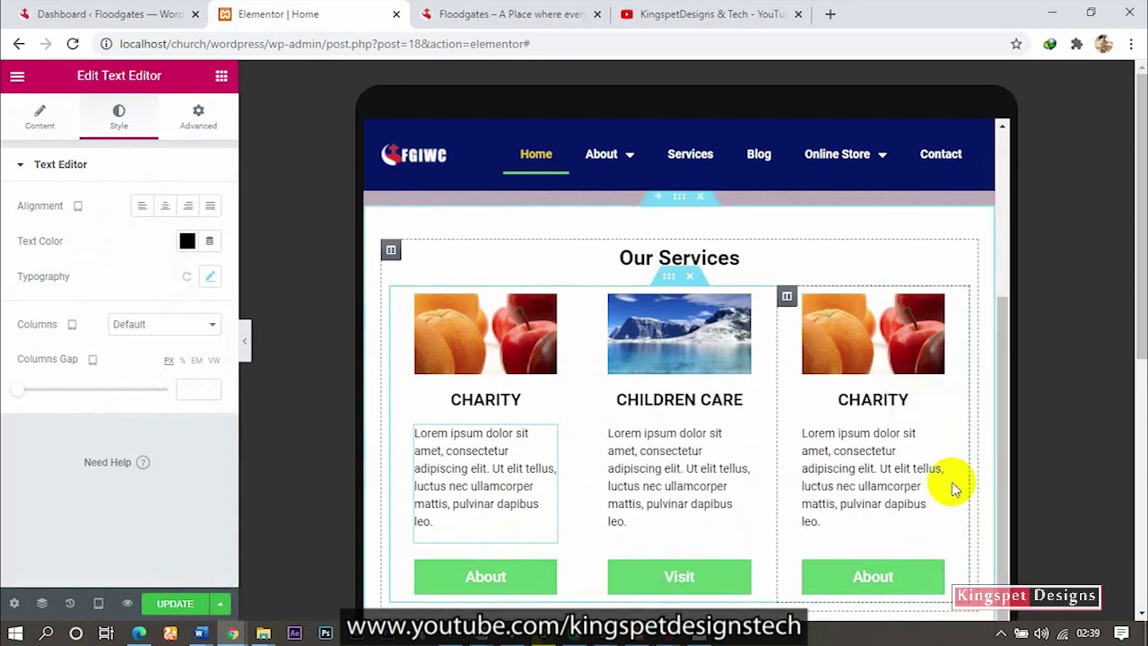
- Set the tablet font size of the first column's "CHARITY" heading to 16 px
click(495, 397)
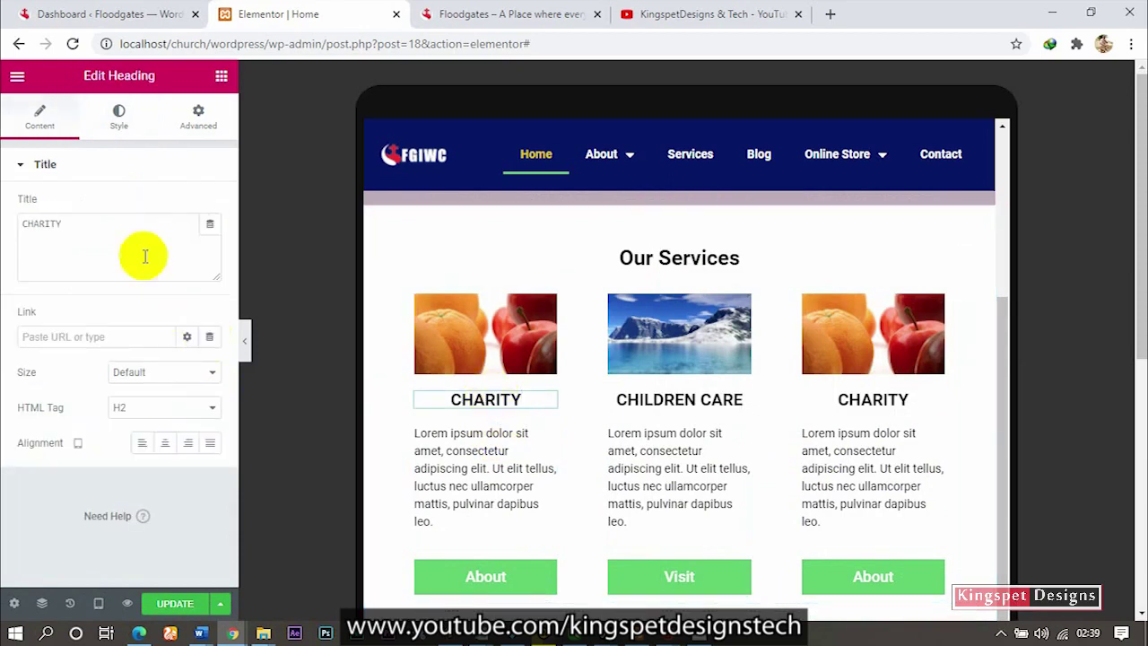
click(114, 117)
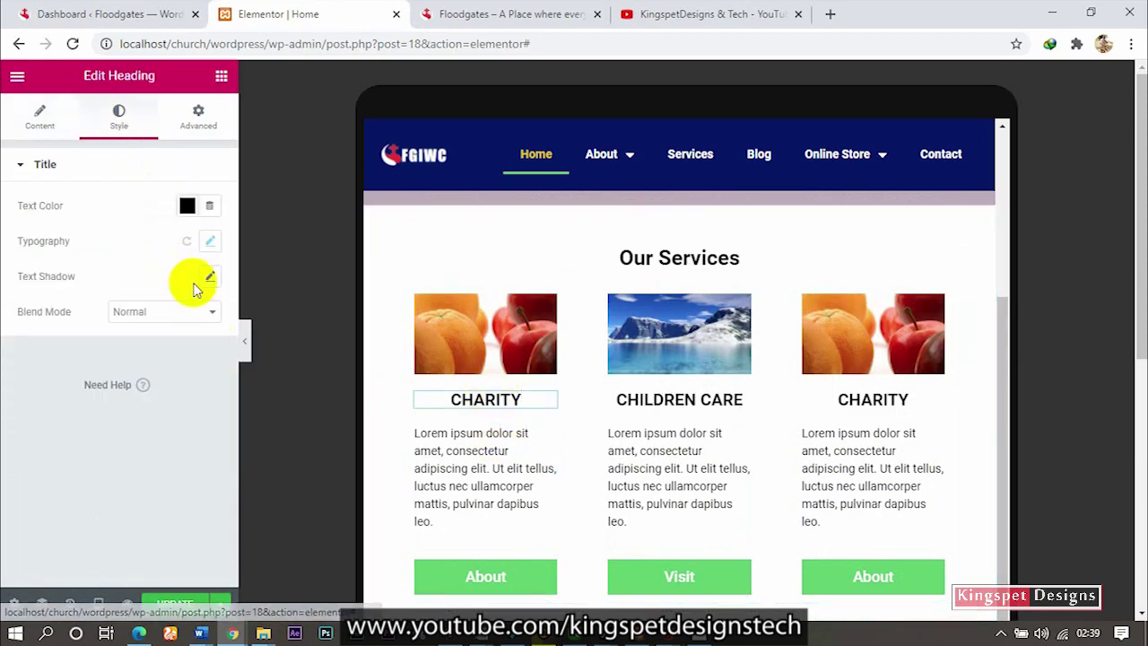
click(210, 243)
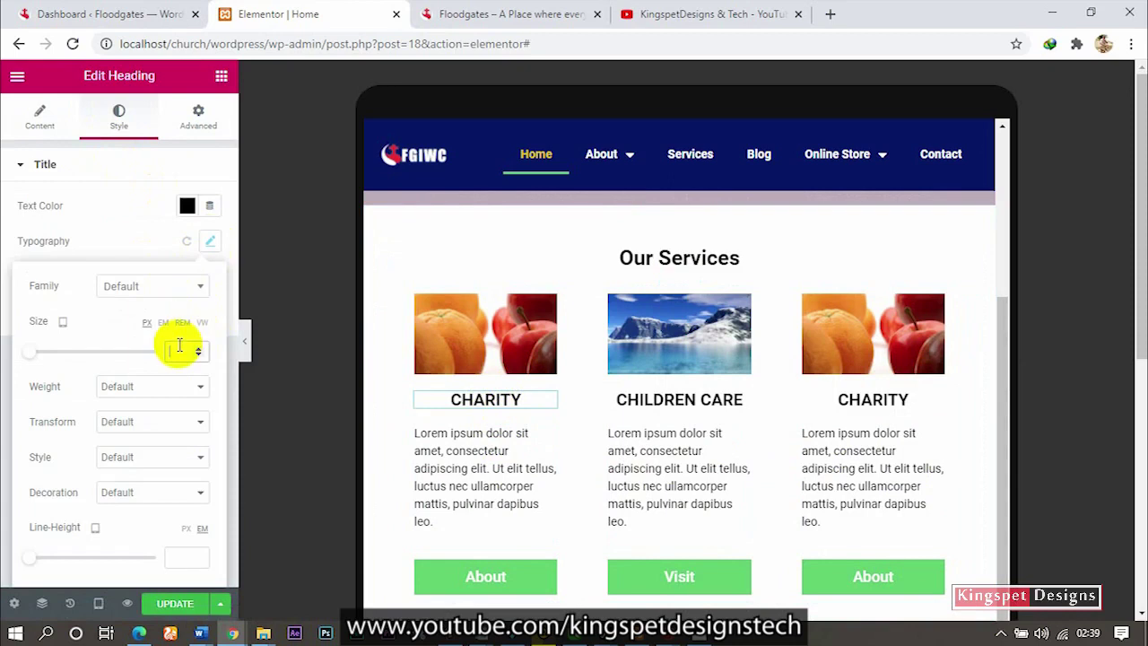
text(16)
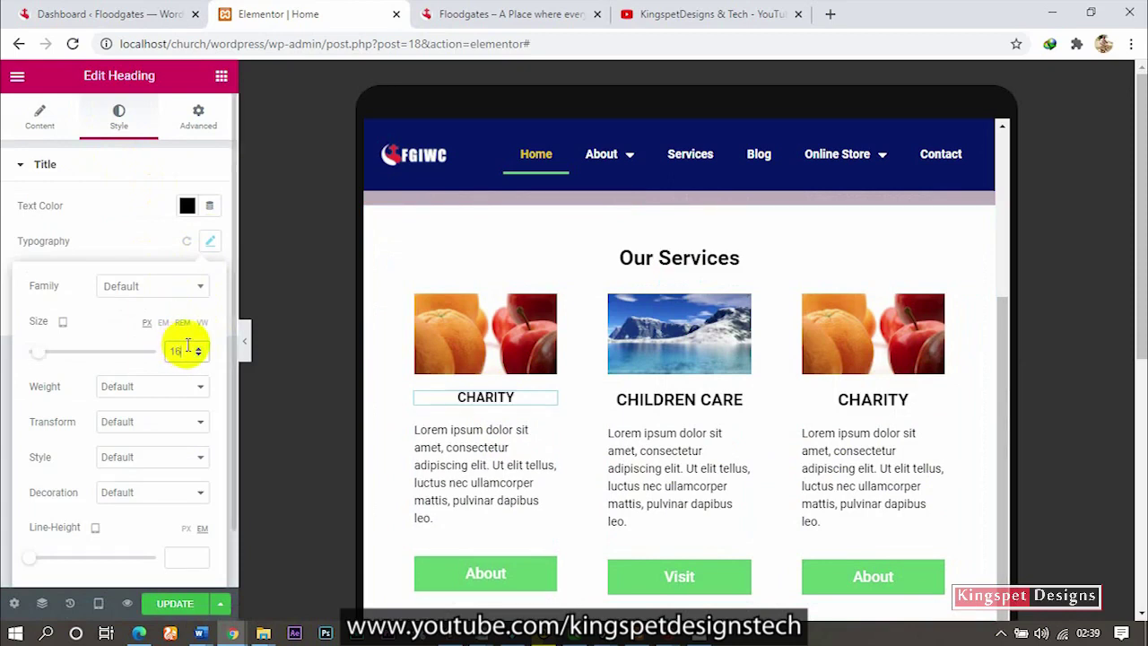
- Copy the first "CHARITY" heading and paste its style onto the "CHILDREN CARE" heading and the last "CHARITY" heading
right_click(497, 395)
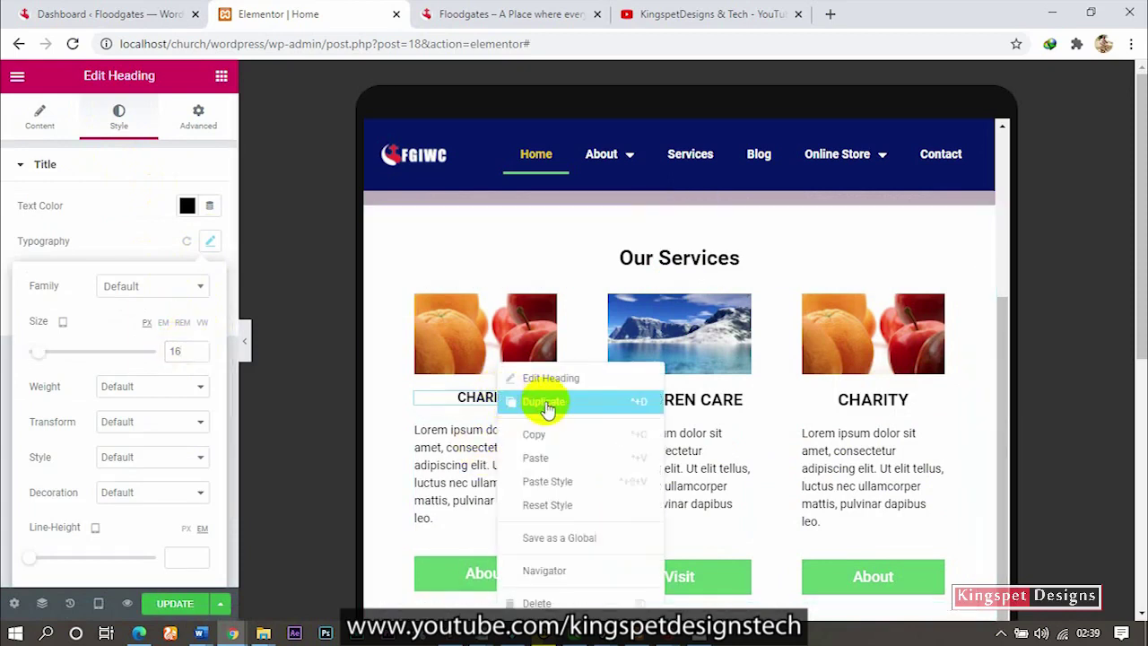
click(549, 433)
right_click(691, 392)
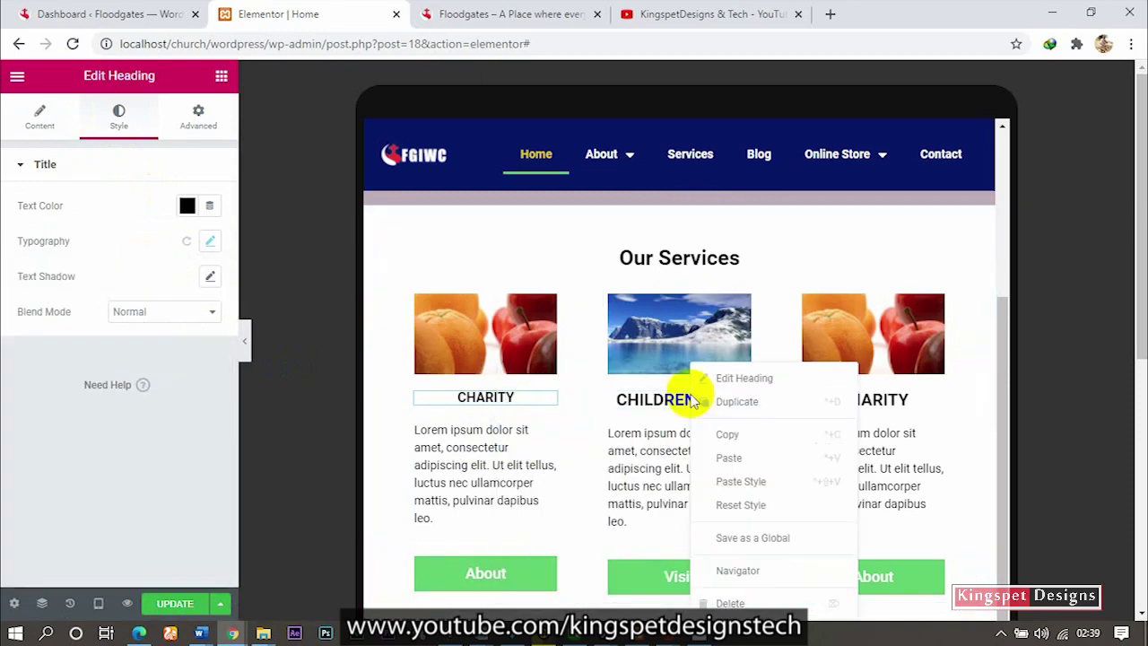
click(740, 482)
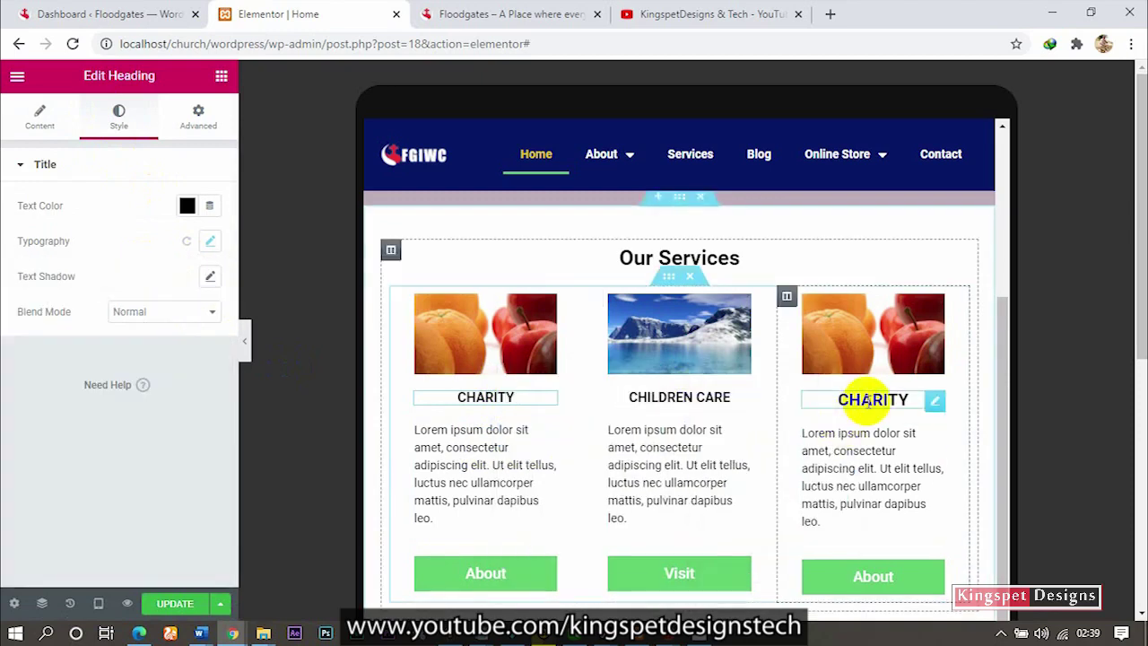
right_click(871, 400)
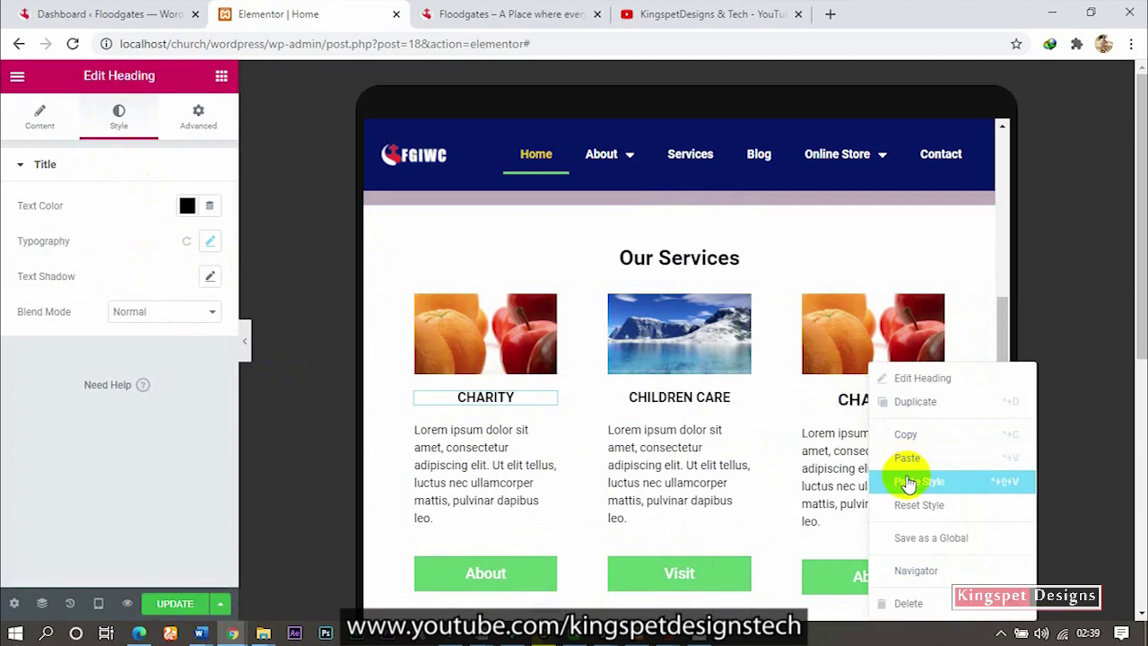
click(908, 482)
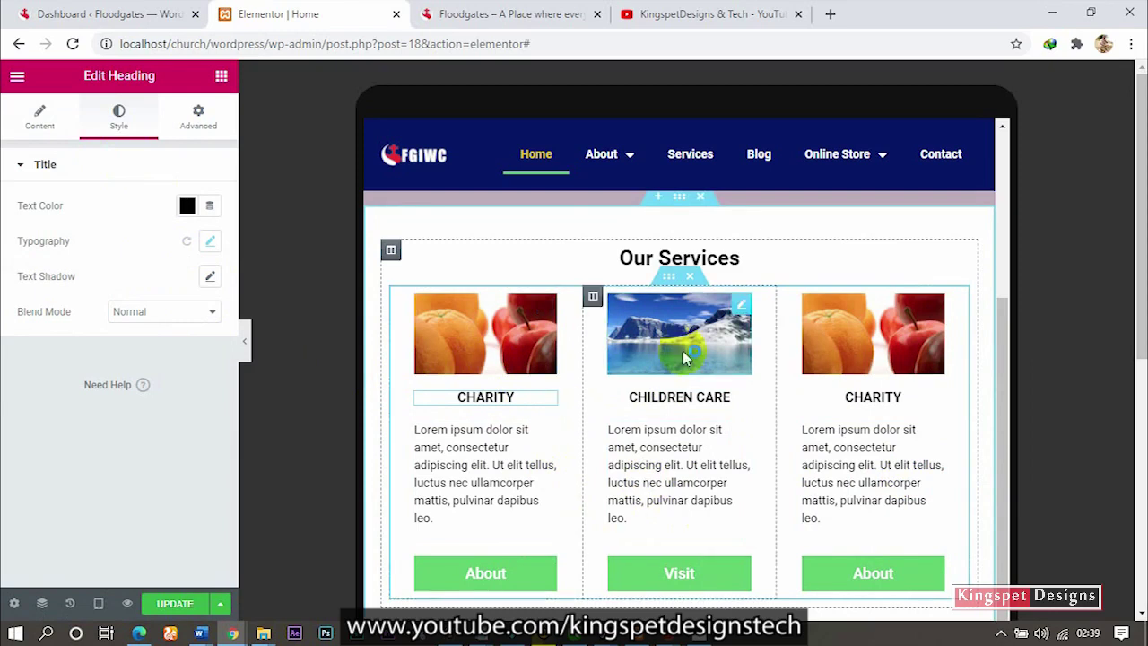
- Set the tablet font size of the "About" button in the first services column to 15 px
scroll(661, 467, down, 2)
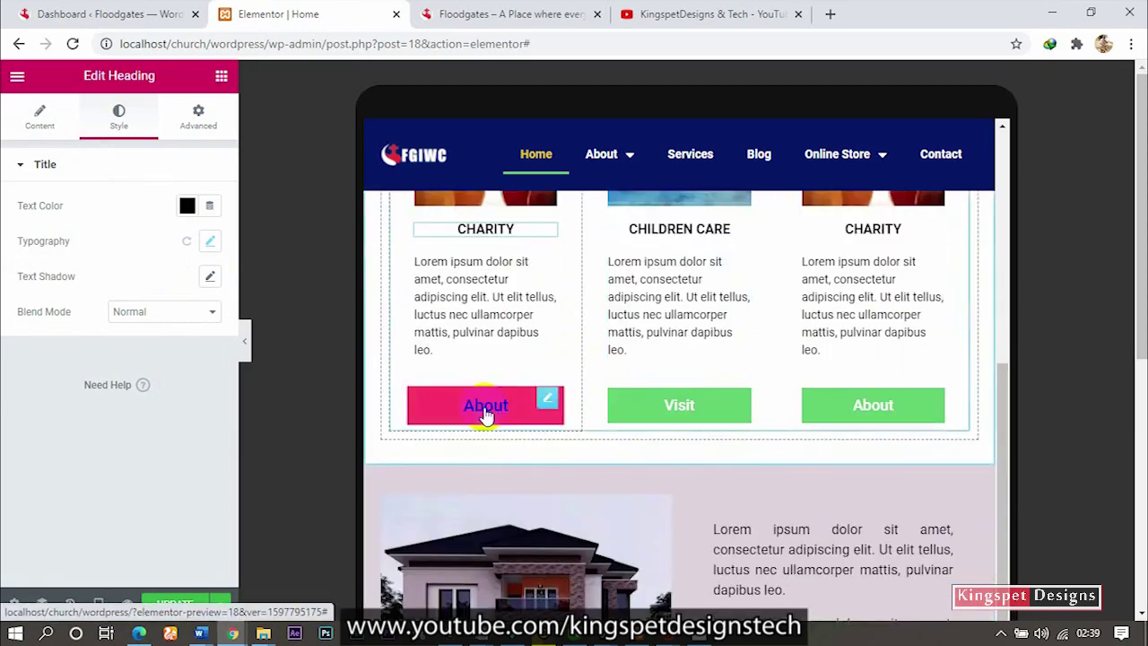
click(485, 414)
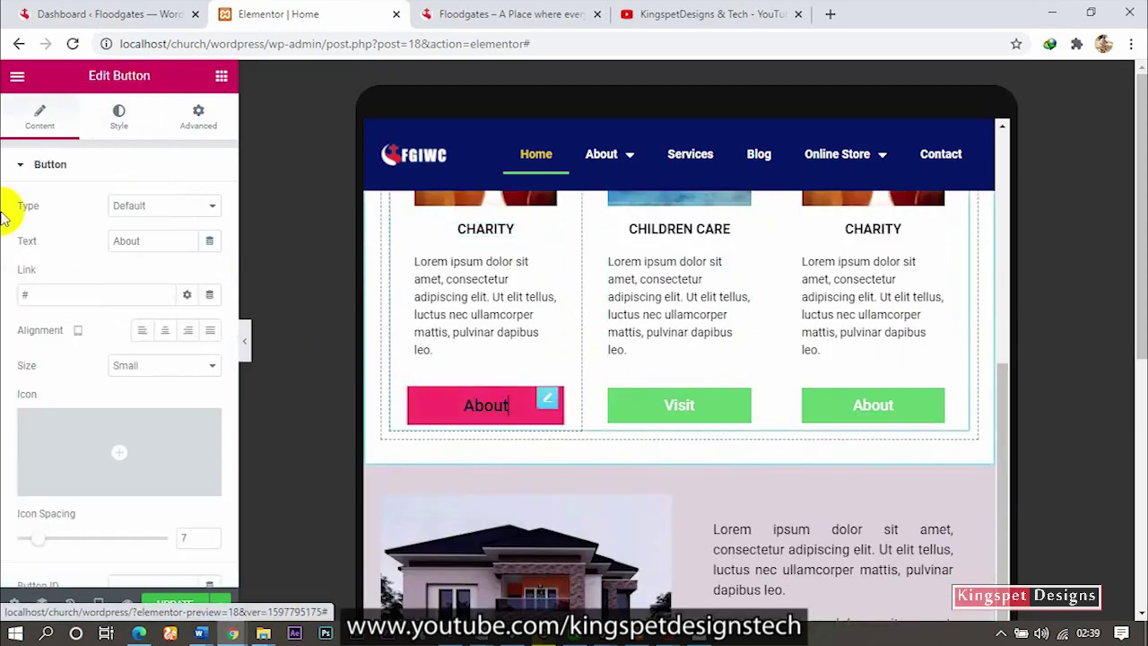
click(129, 126)
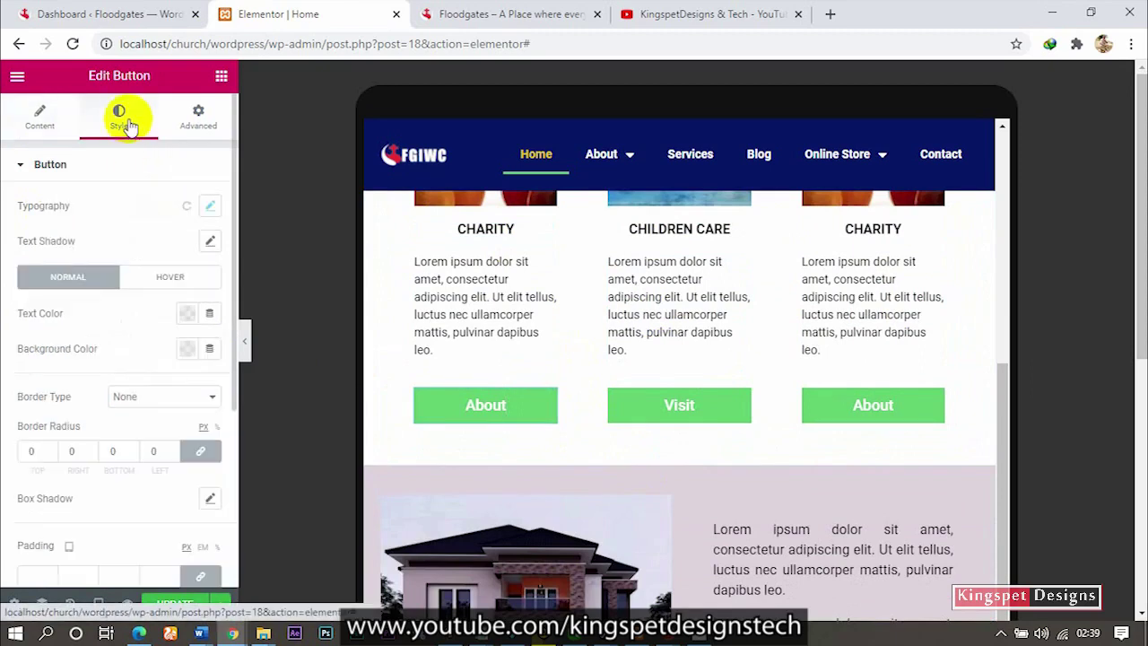
click(209, 209)
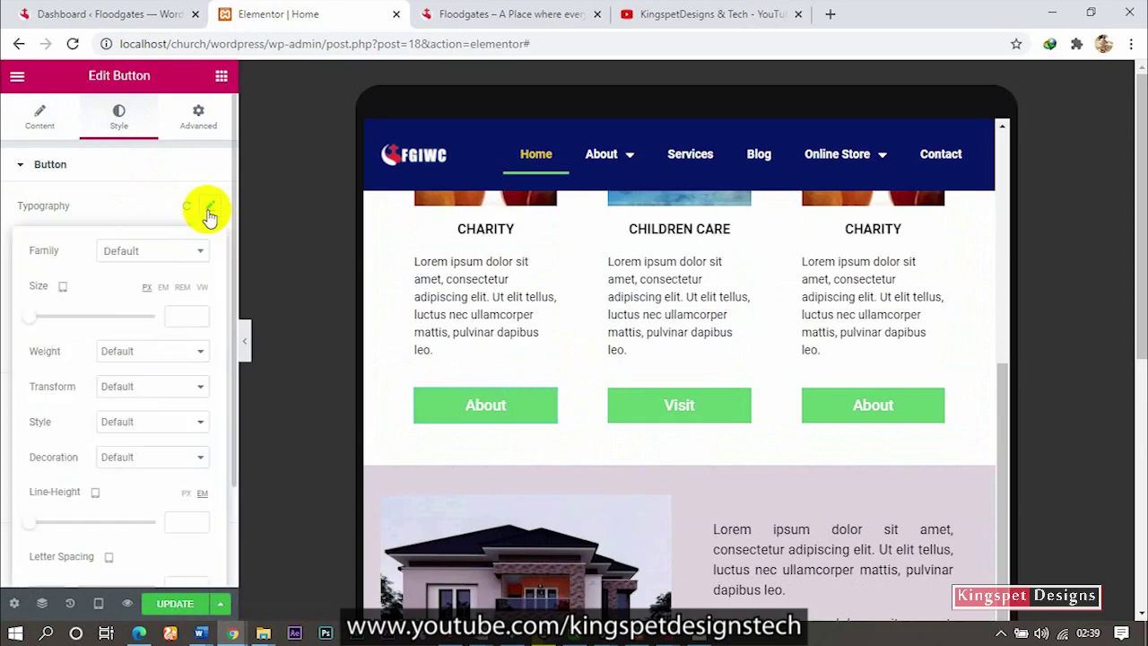
click(176, 316)
text(14)
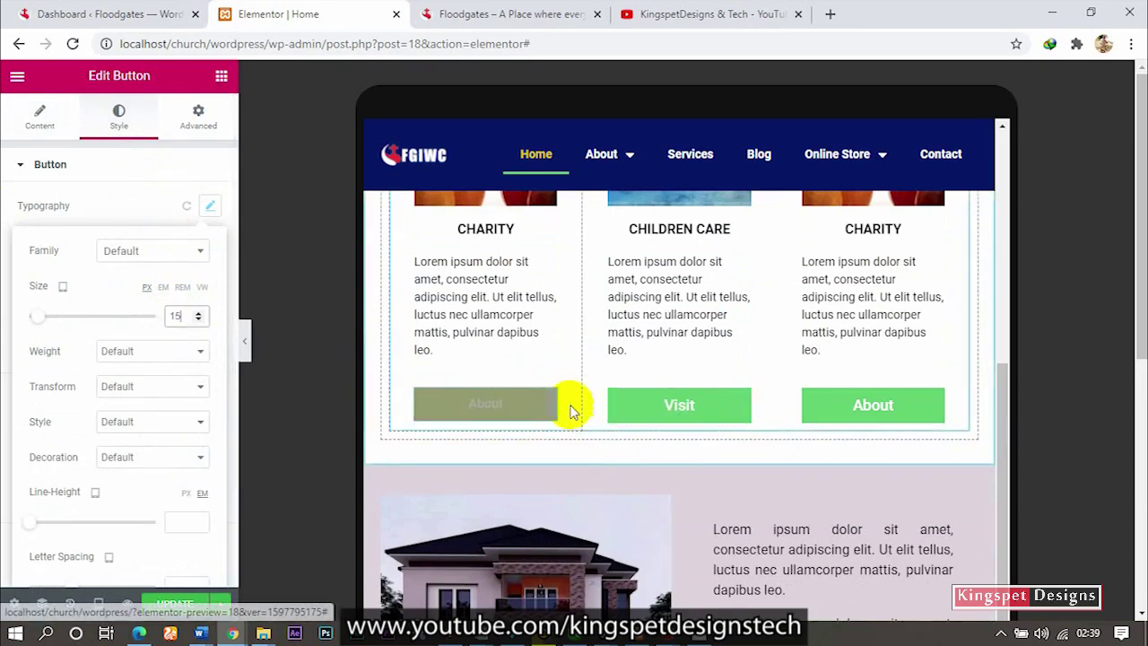
- Copy the first column's "About" button and paste its style onto the "Visit" button and the last column's "About" button
right_click(509, 408)
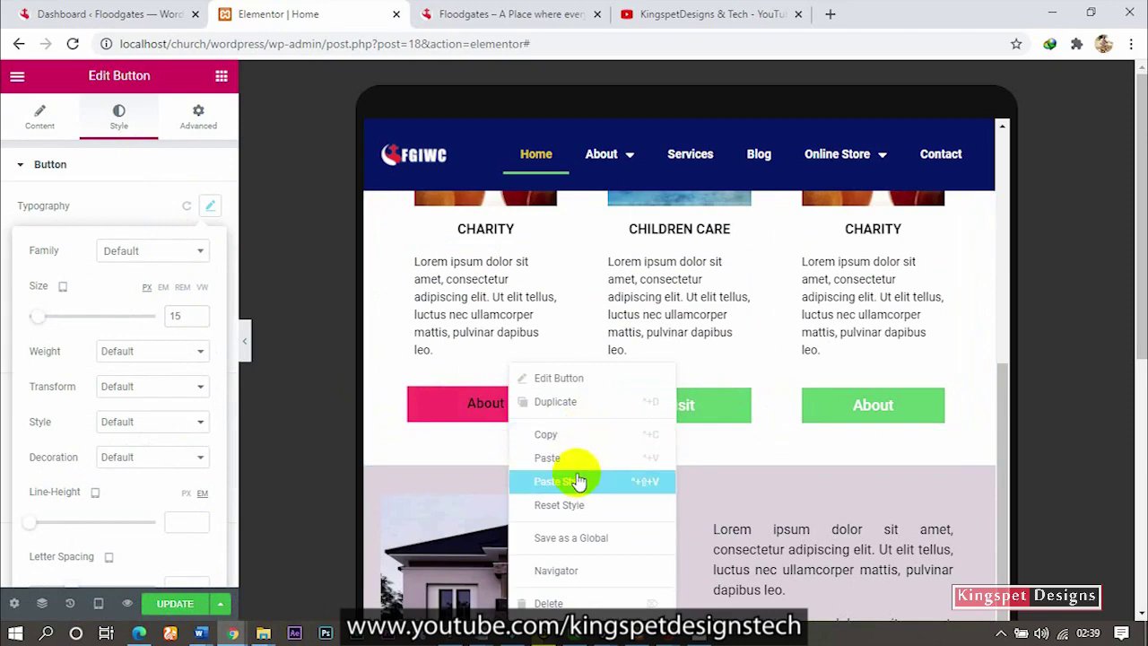
click(577, 436)
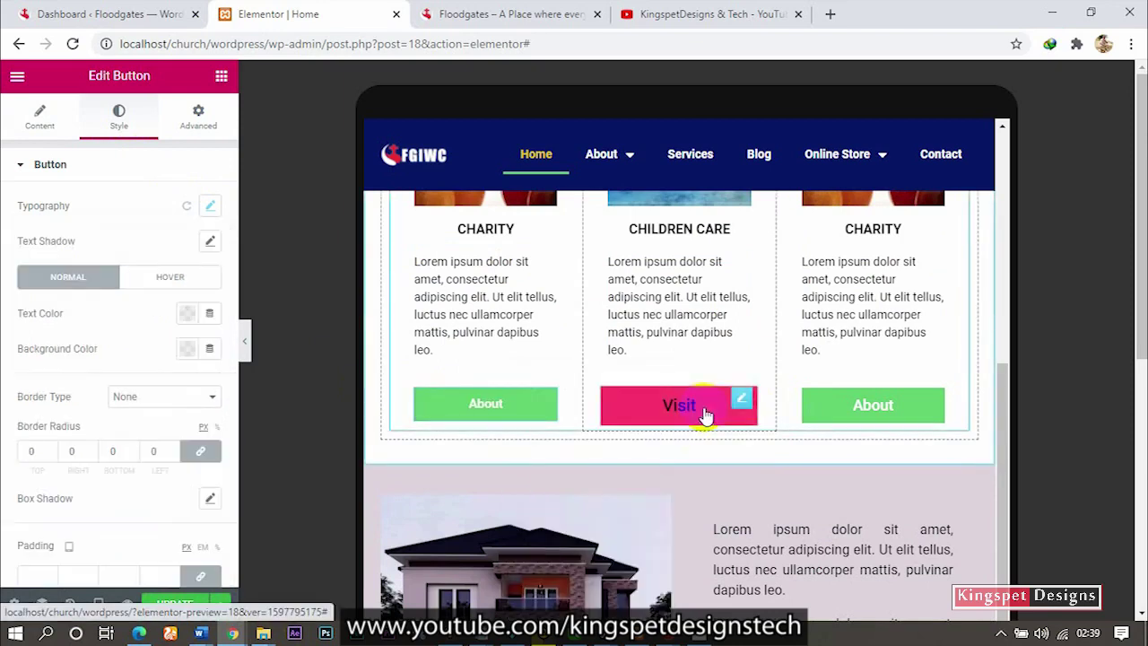
right_click(705, 410)
click(772, 489)
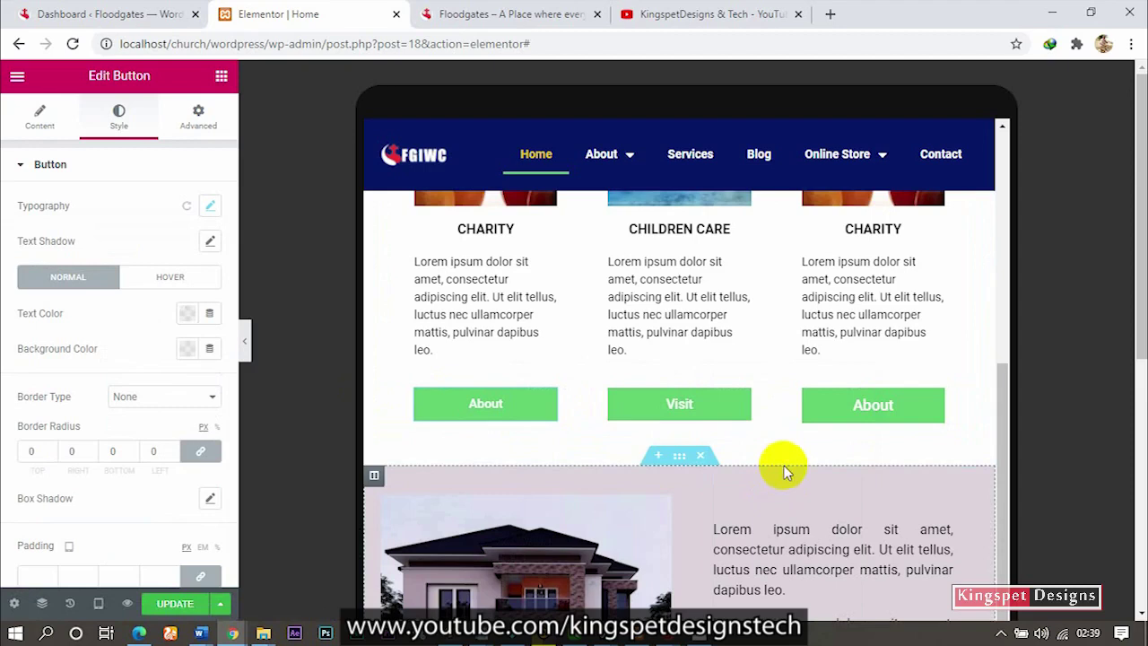
right_click(864, 403)
click(908, 481)
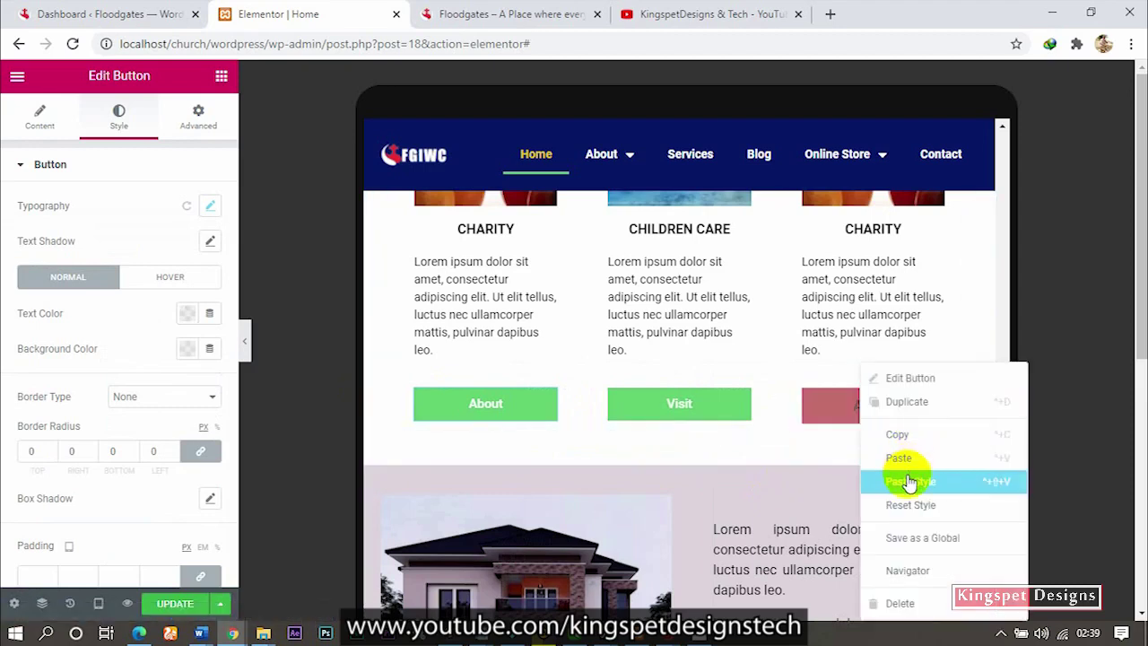
- Set the tablet font size of the text block beside the house image to 14 px
scroll(682, 430, down, 2)
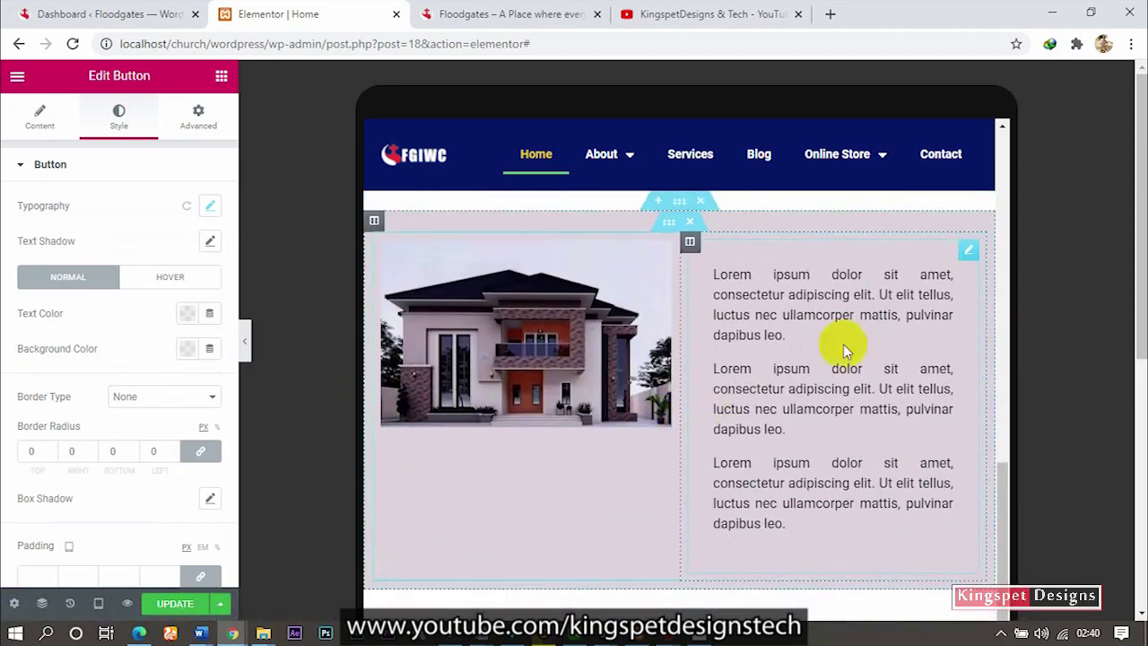
click(756, 302)
click(146, 214)
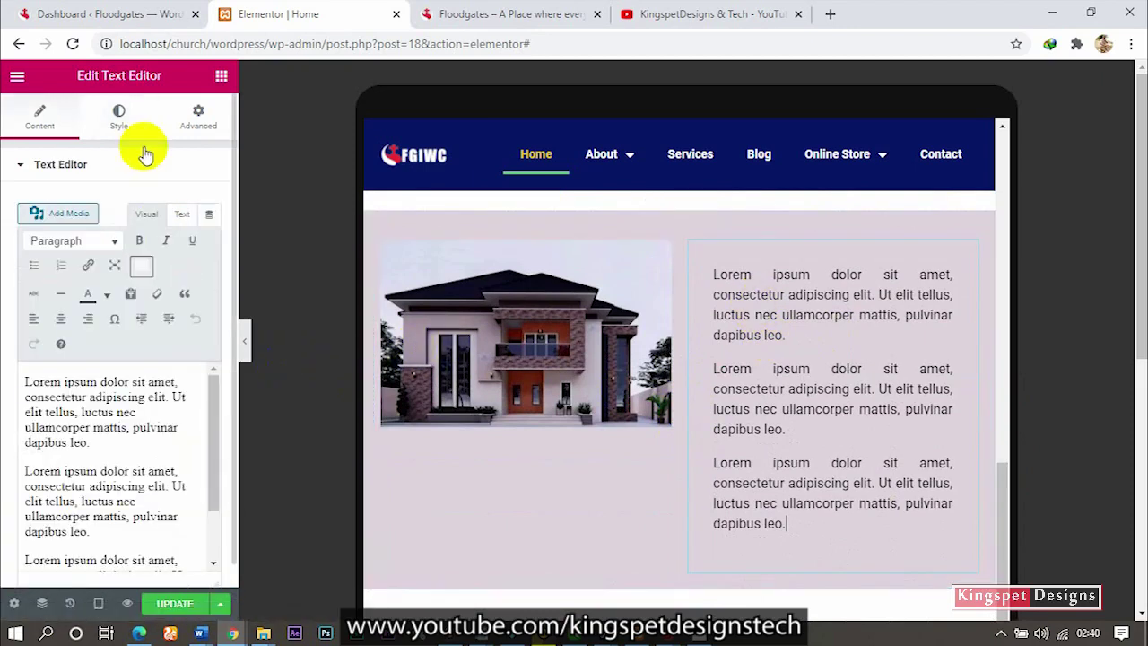
click(120, 123)
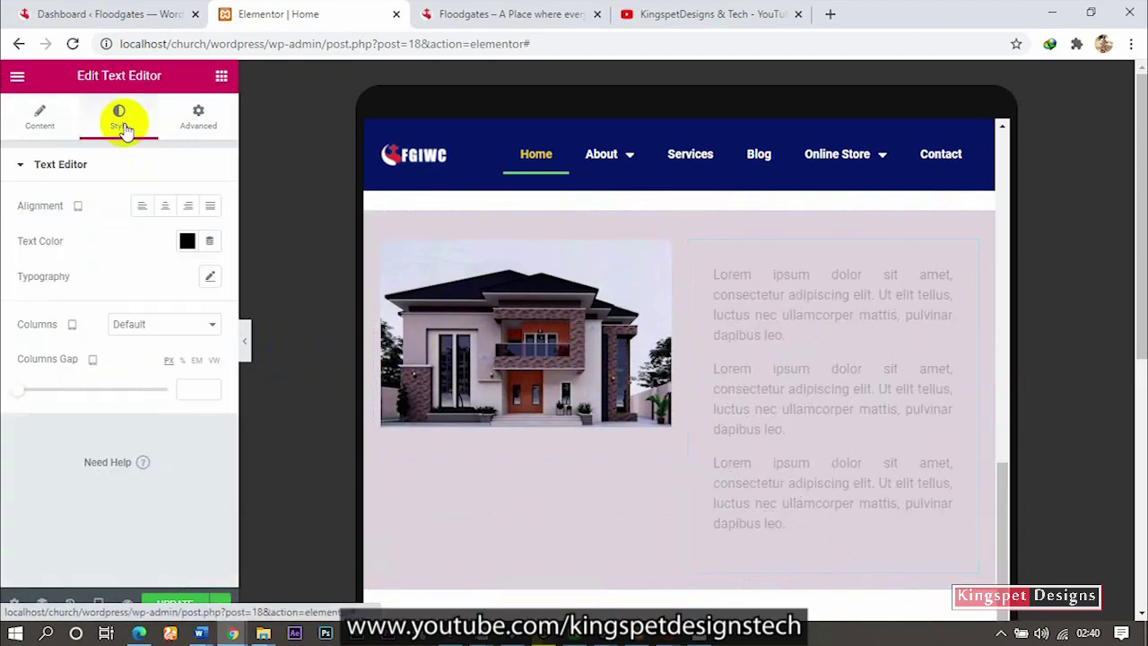
click(209, 276)
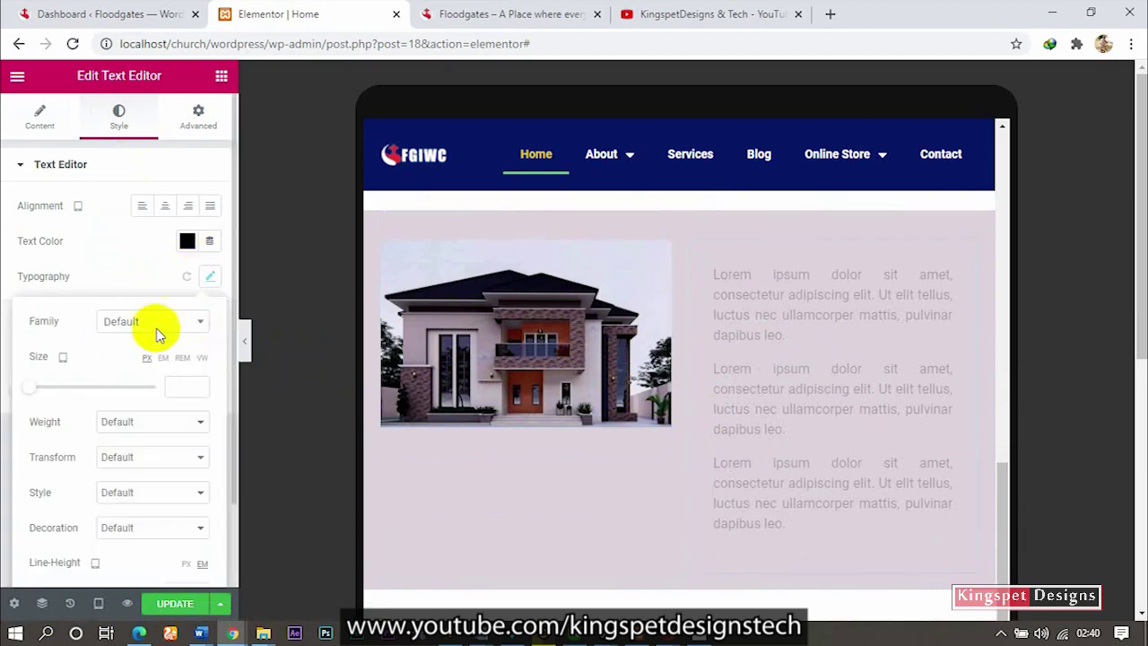
click(169, 390)
text(14)
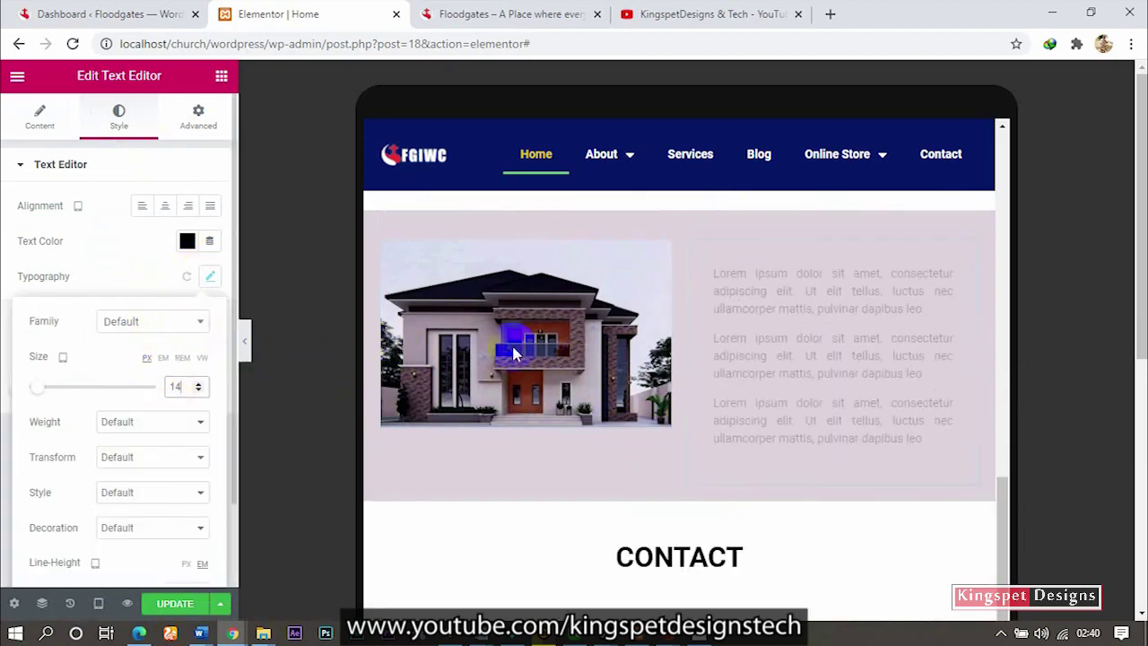
- Examine the tablet layout from the hero area through the services columns and house section to the contact section
click(250, 350)
scroll(664, 405, up, 10)
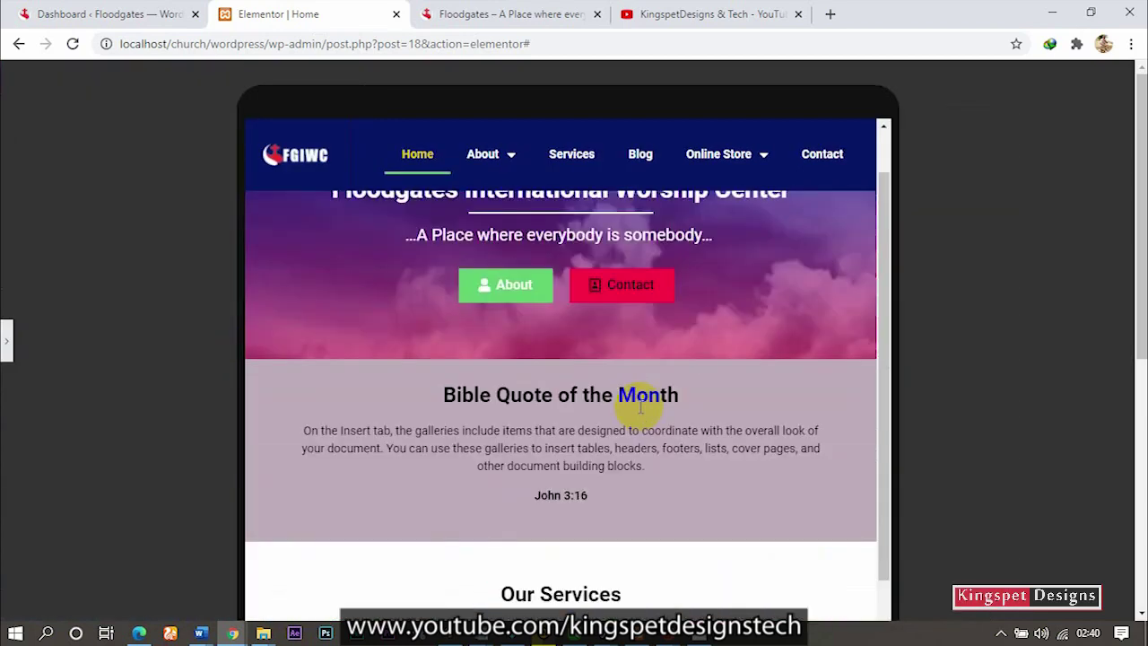
scroll(640, 411, up, 1)
scroll(640, 413, down, 7)
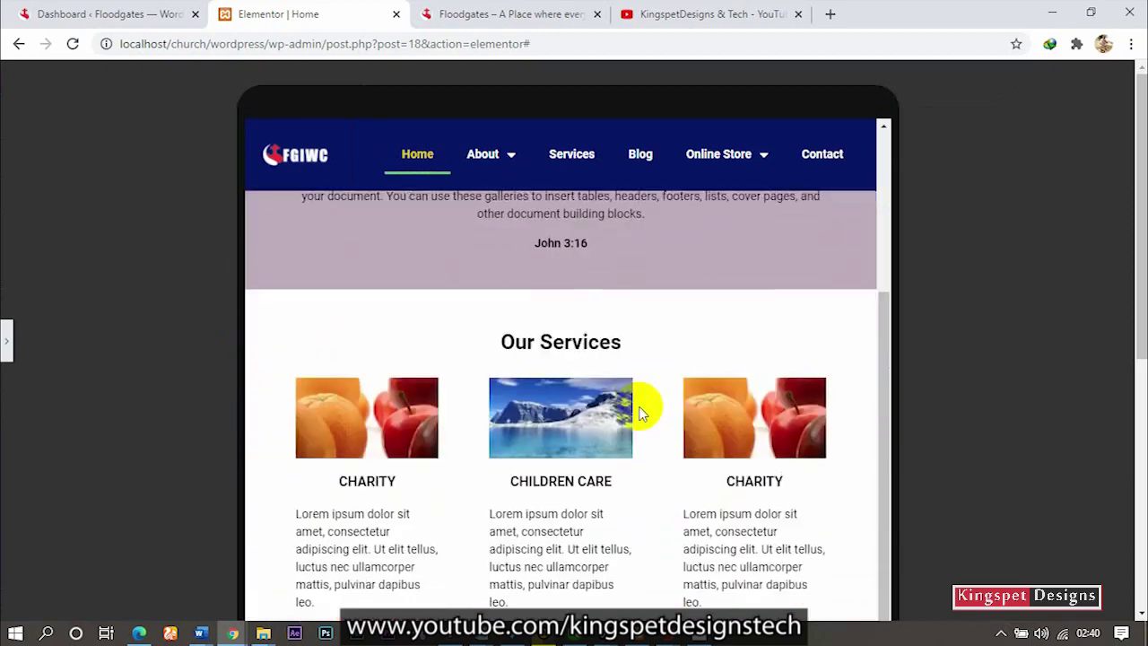
scroll(639, 411, up, 2)
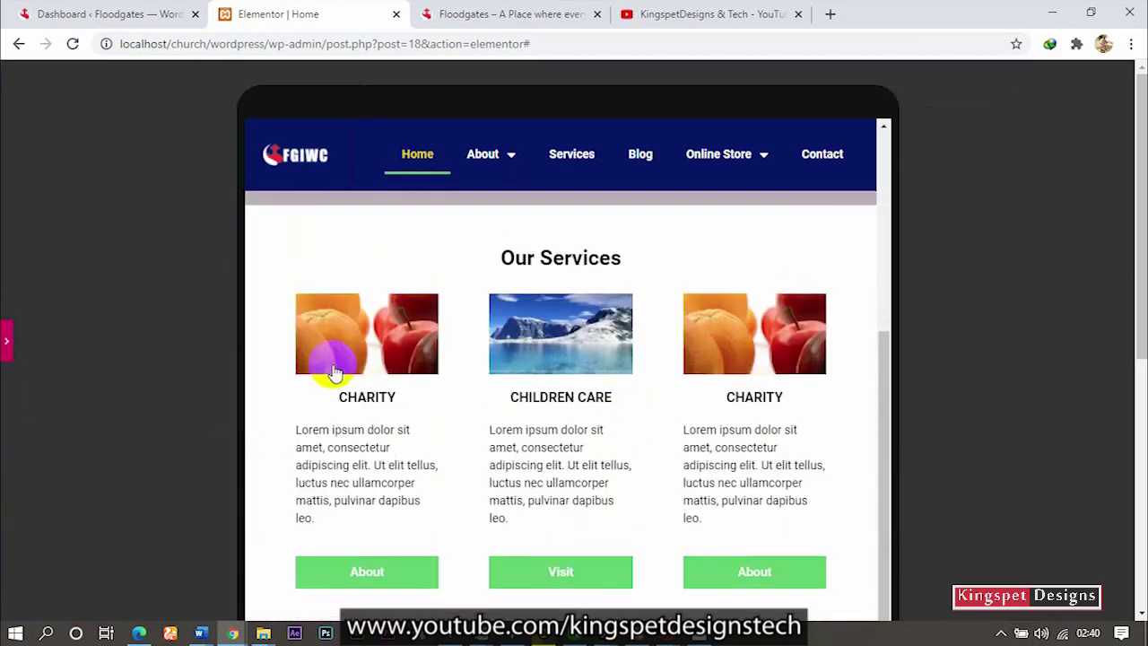
click(577, 400)
scroll(585, 408, down, 4)
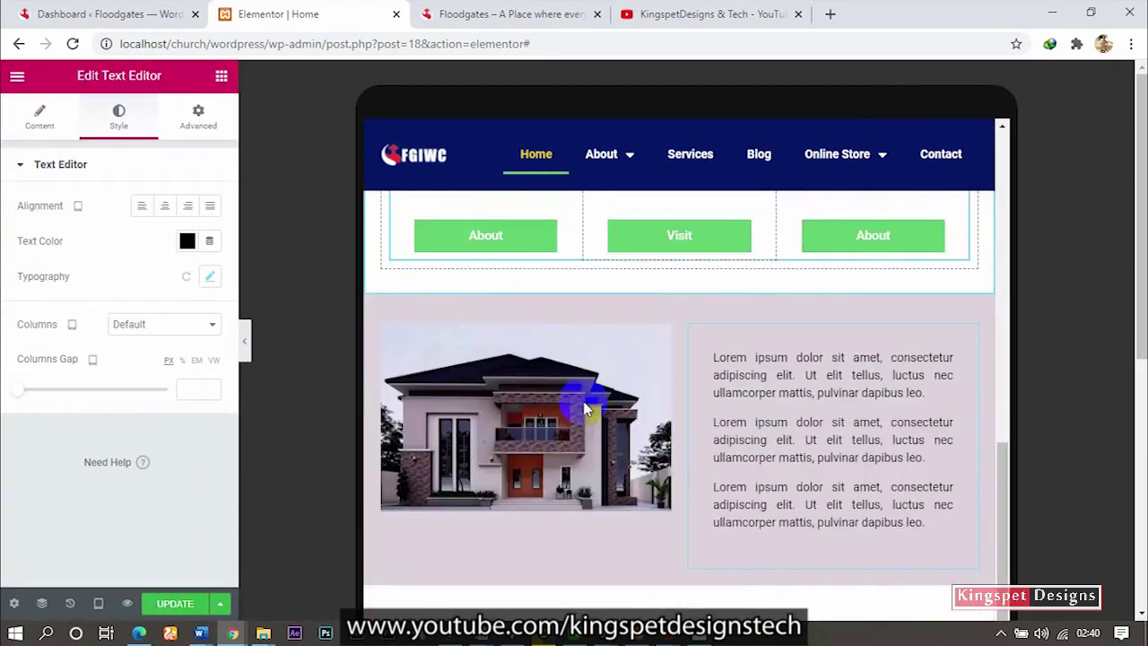
scroll(585, 408, down, 2)
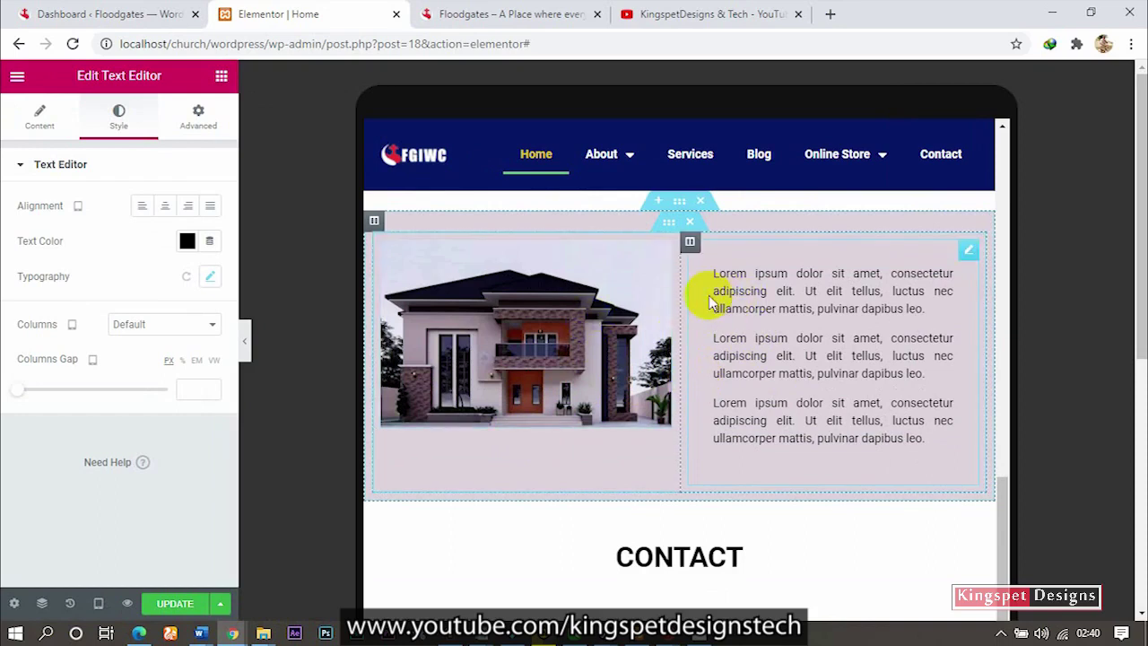
scroll(675, 307, down, 3)
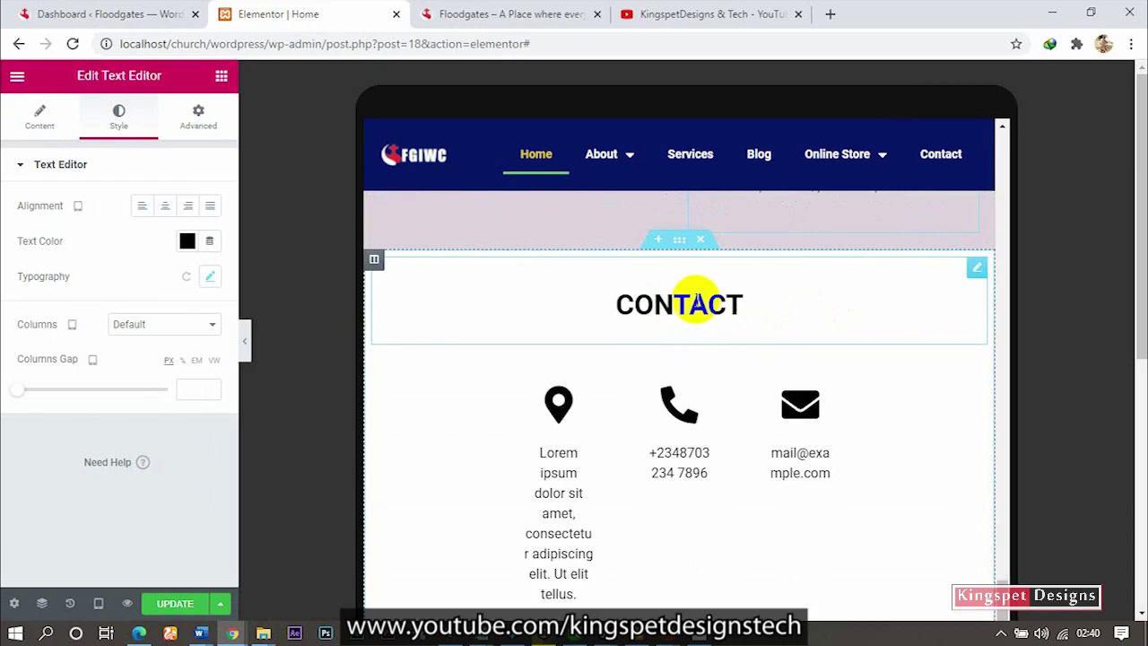
- Copy the "Our Services" heading and paste its style onto the "CONTACT" heading
scroll(696, 302, up, 5)
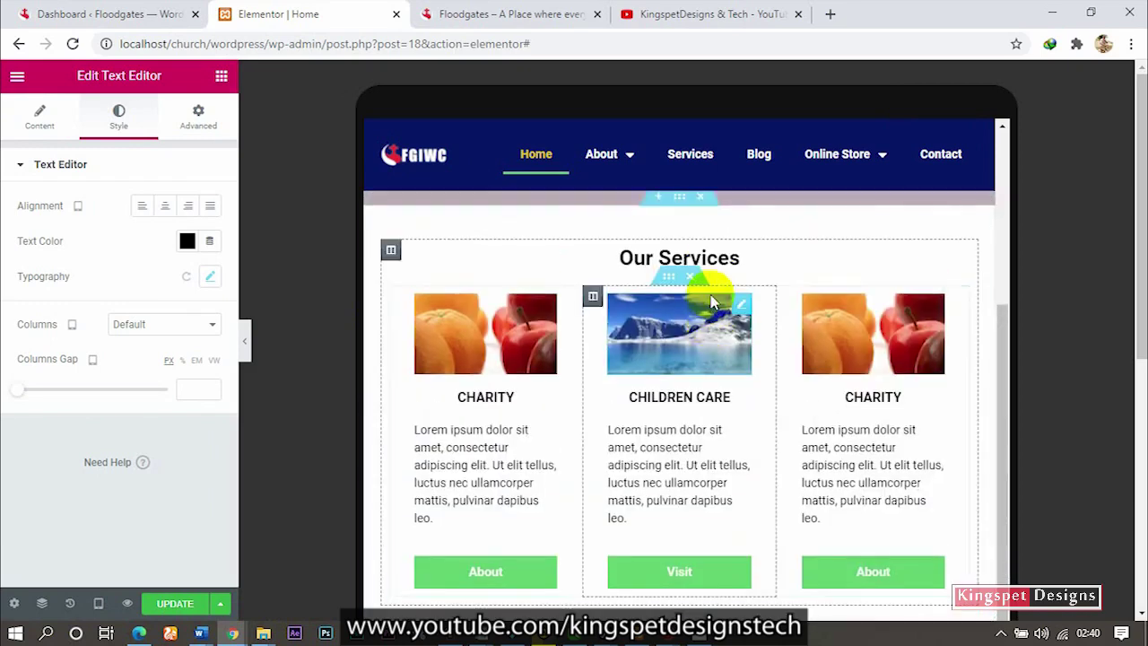
right_click(710, 259)
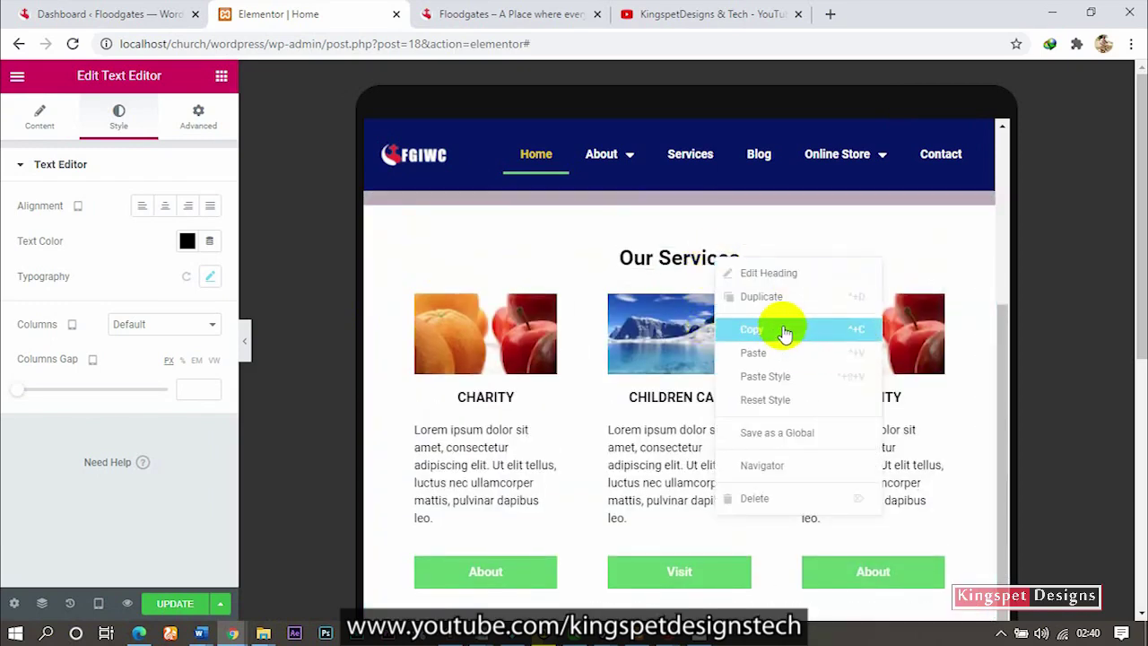
click(784, 331)
scroll(762, 341, down, 10)
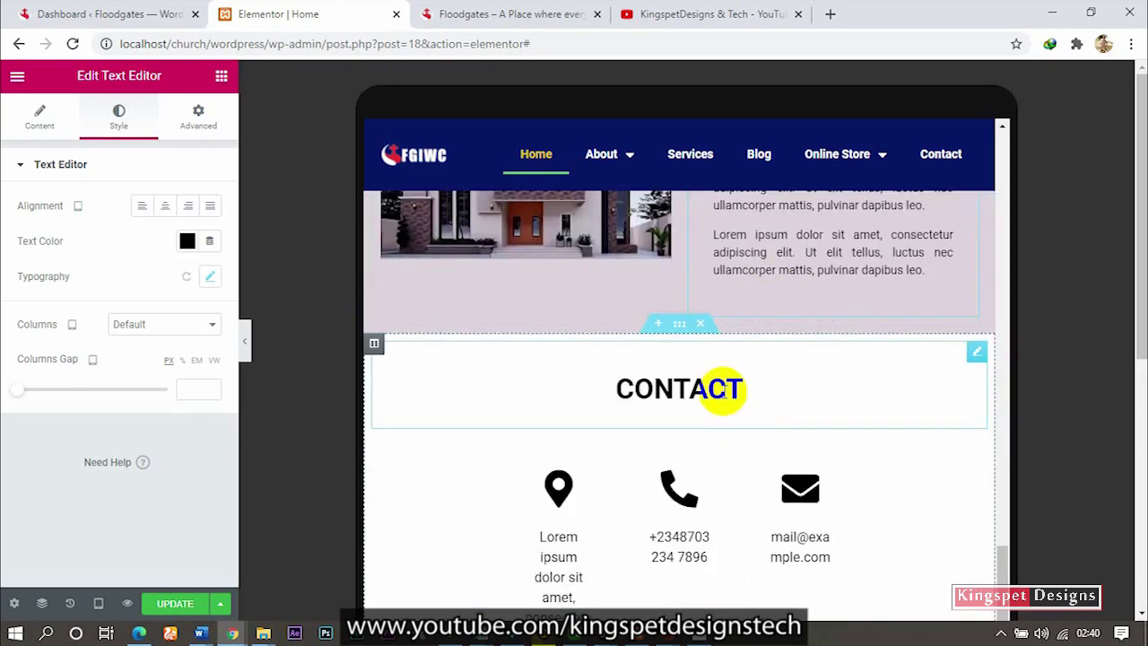
right_click(723, 388)
click(777, 482)
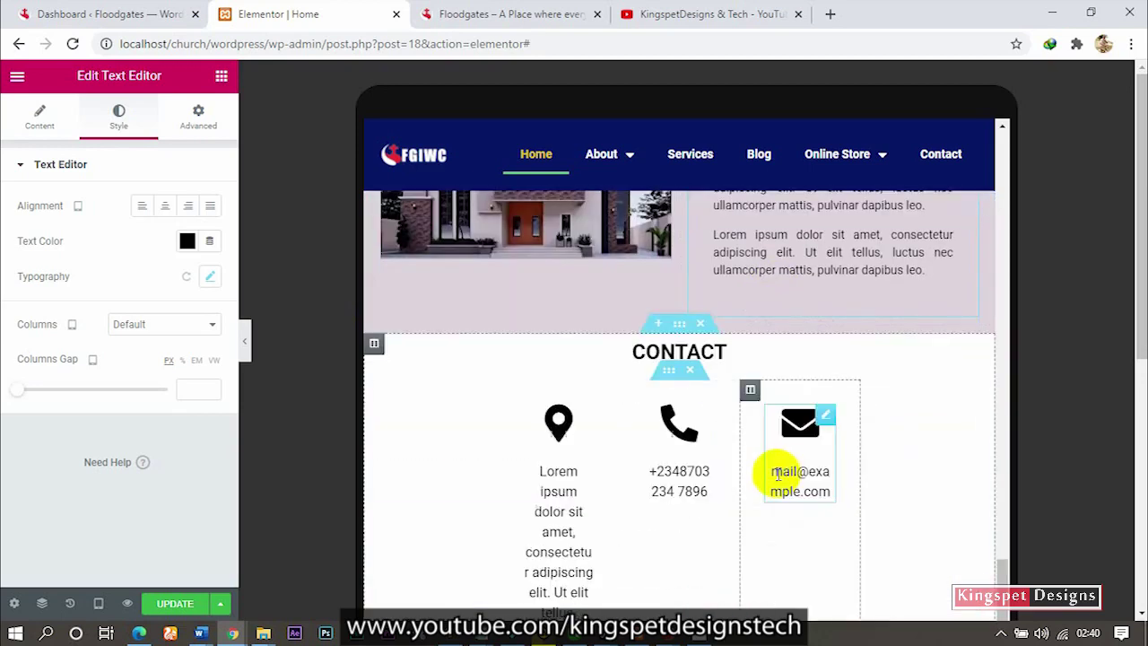
- Set the tablet padding of the inner section holding the contact columns to 20 px on all sides and preview it
scroll(700, 403, down, 1)
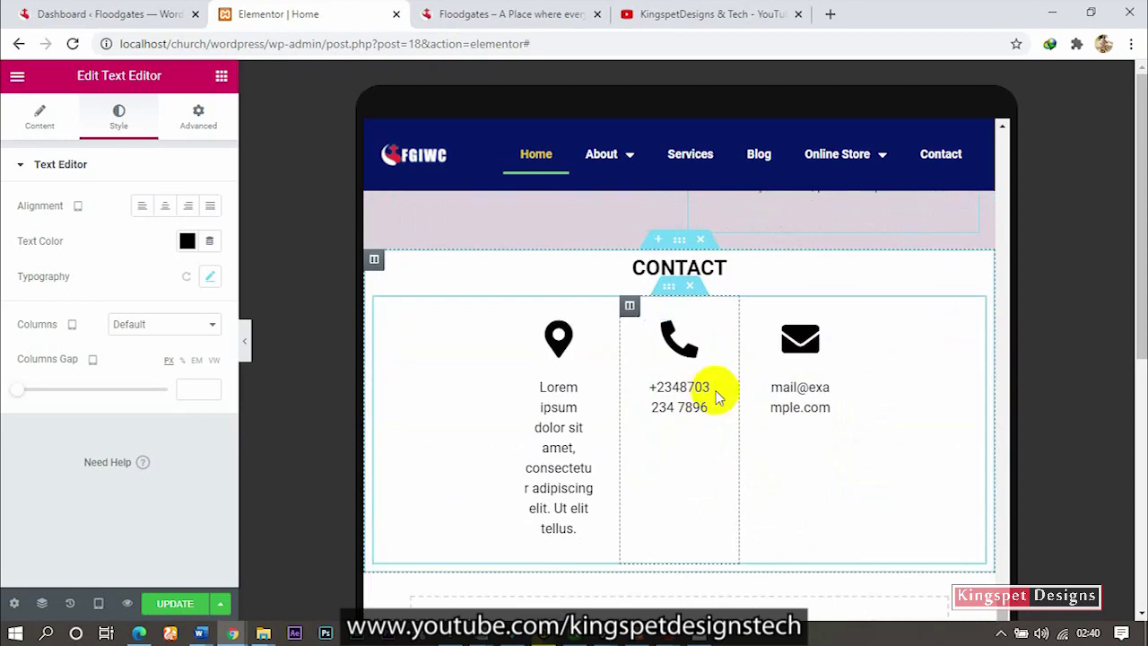
click(673, 295)
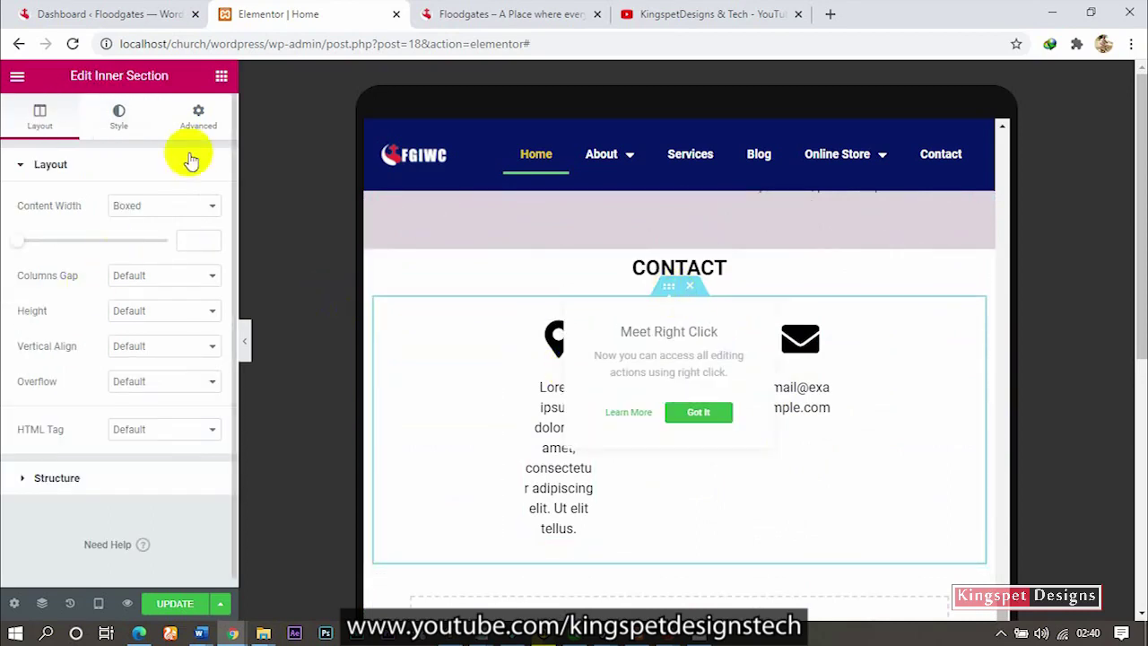
click(197, 125)
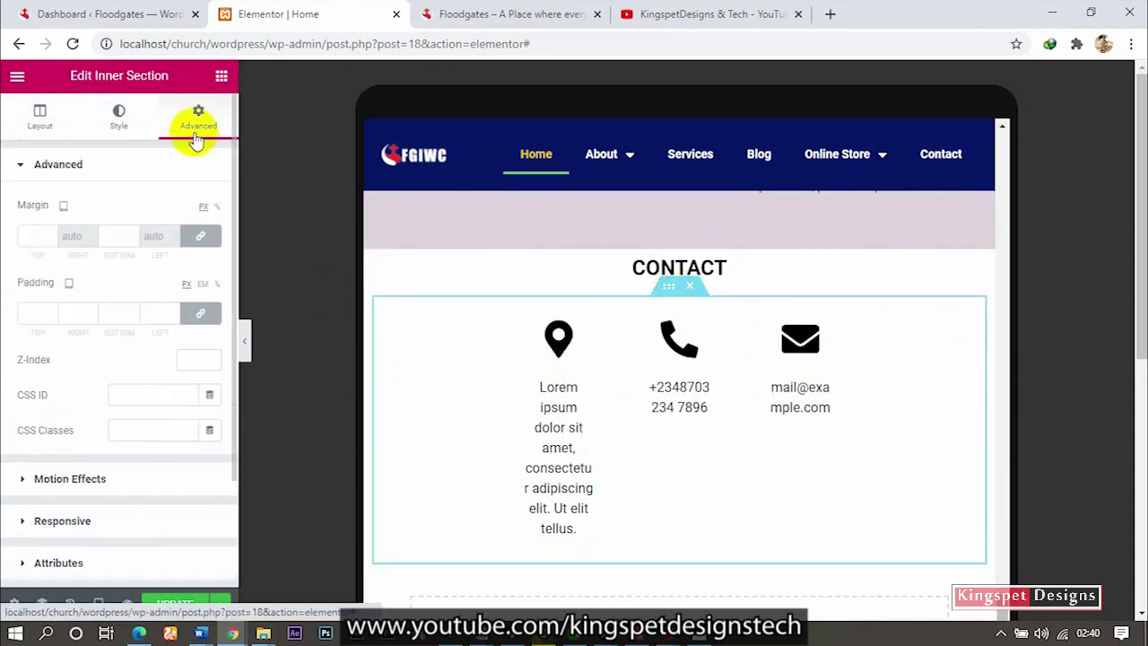
click(201, 314)
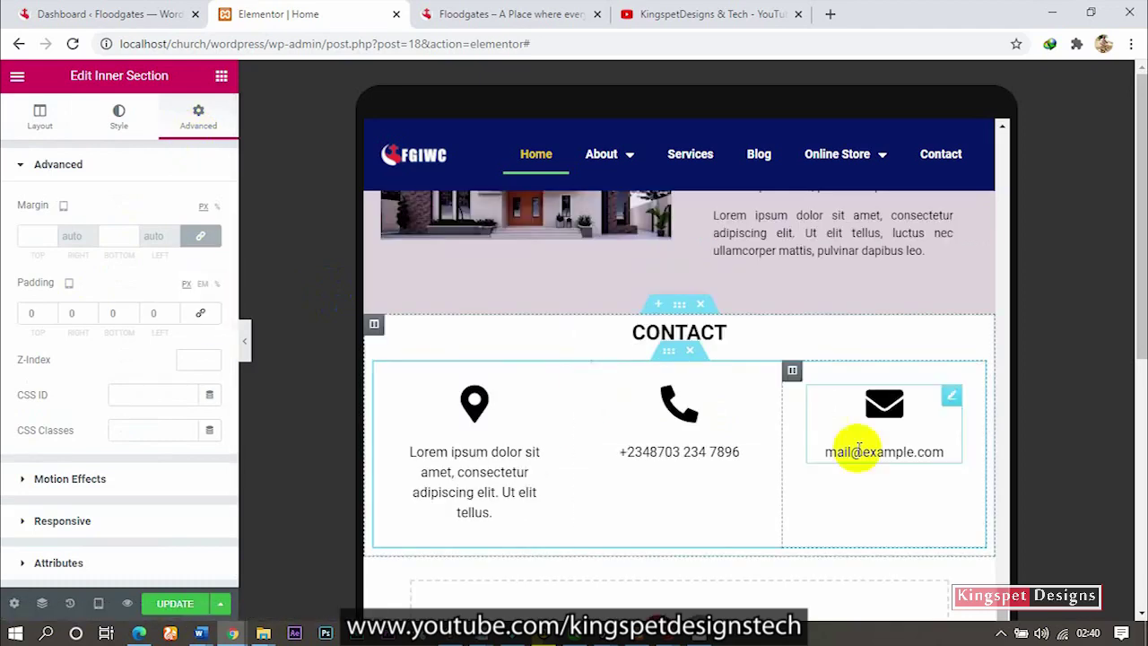
scroll(764, 492, down, 1)
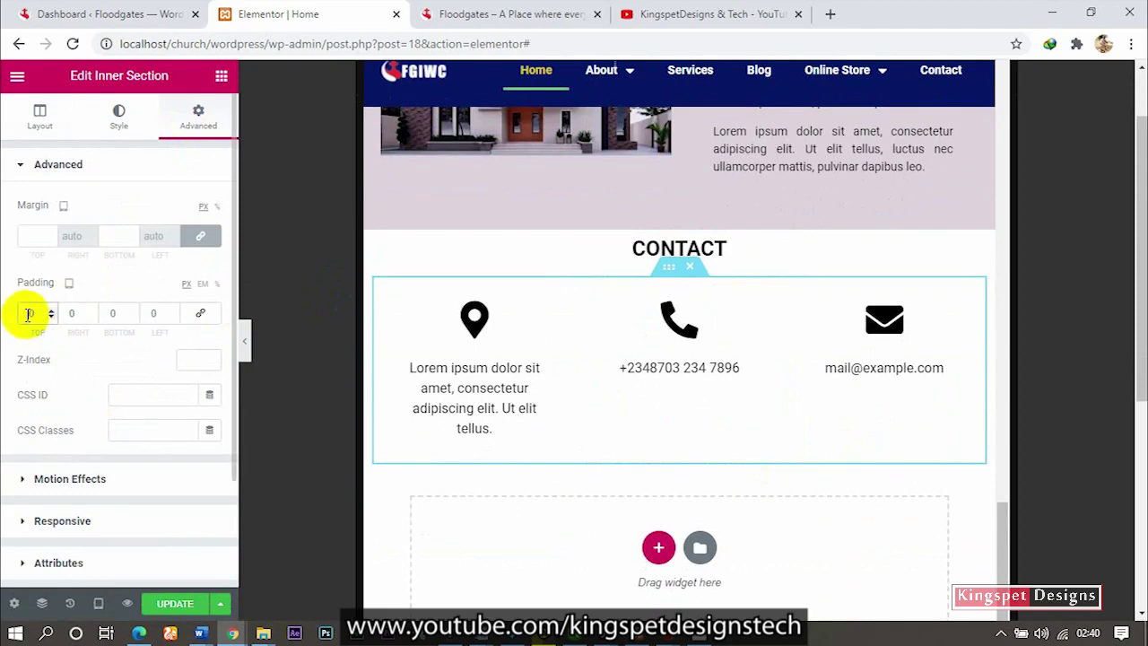
text(10)
click(199, 314)
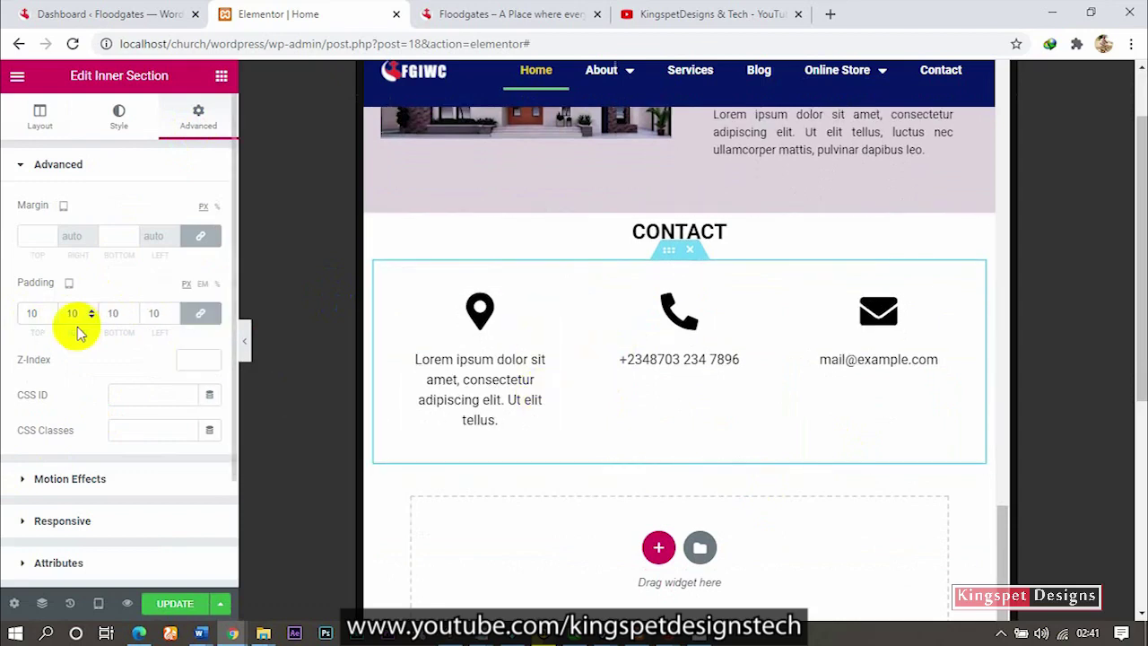
double_click(30, 314)
text(20)
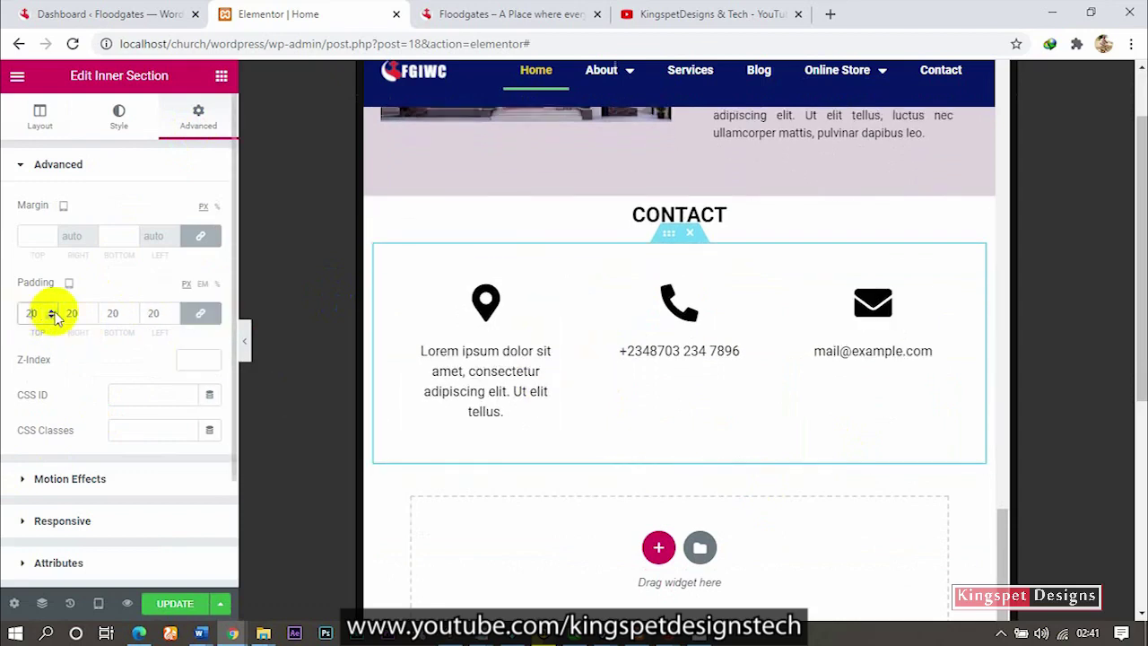
click(245, 352)
scroll(470, 396, down, 3)
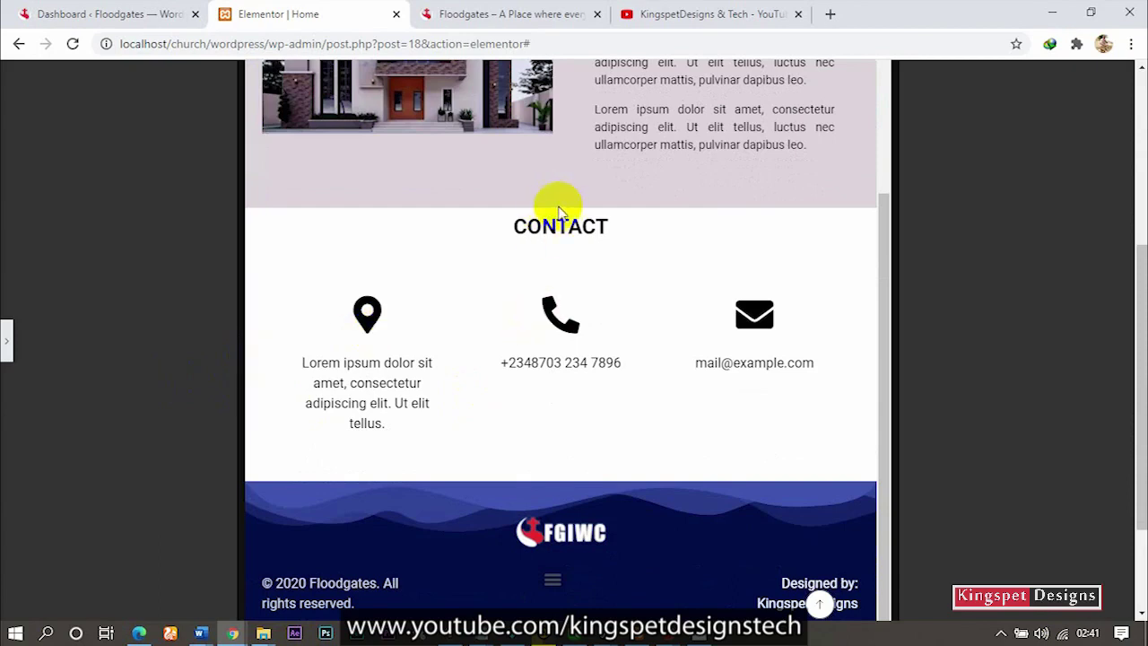
- Unlink the outer contact section's tablet padding, set its top padding to 30 px and preview the result
click(9, 340)
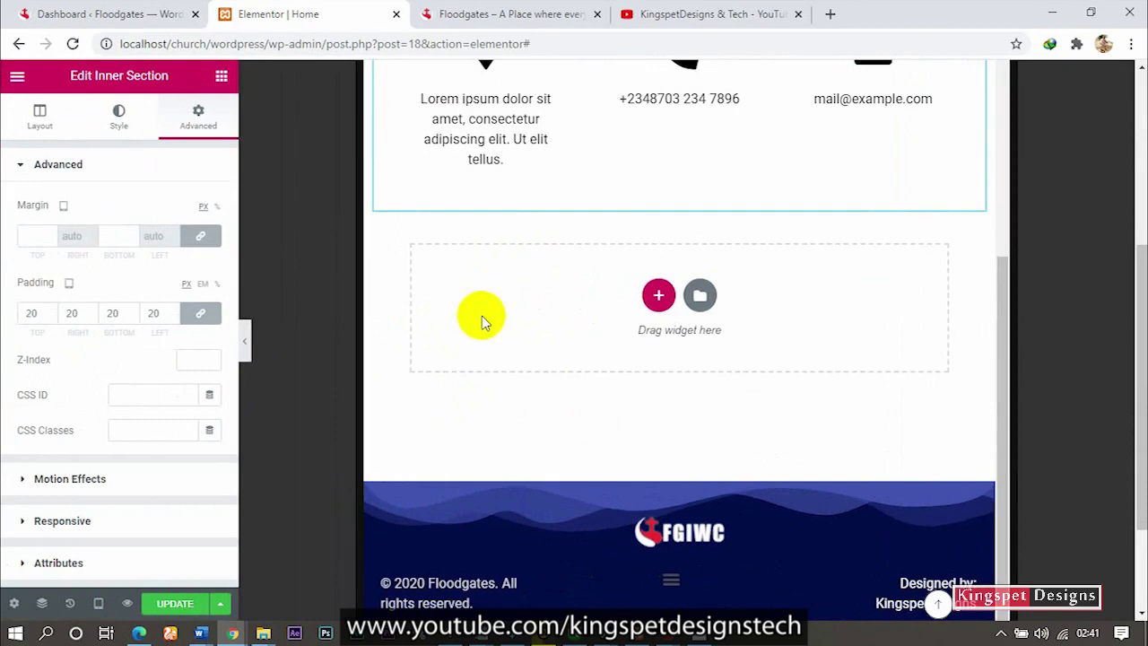
scroll(556, 292, up, 3)
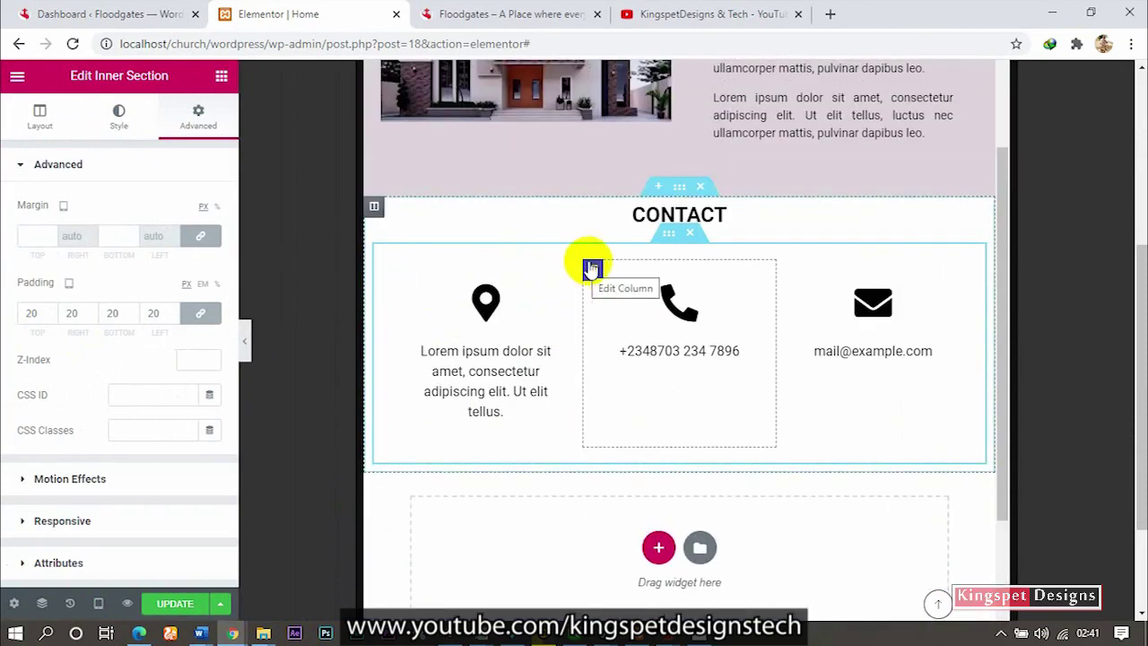
scroll(661, 259, up, 1)
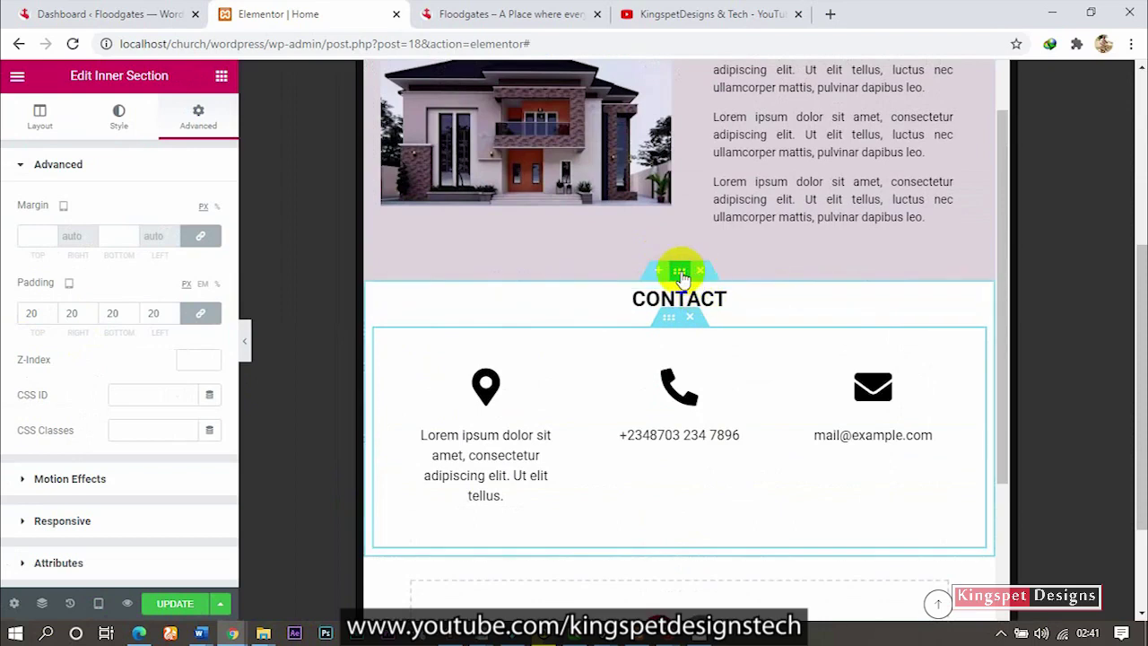
click(680, 271)
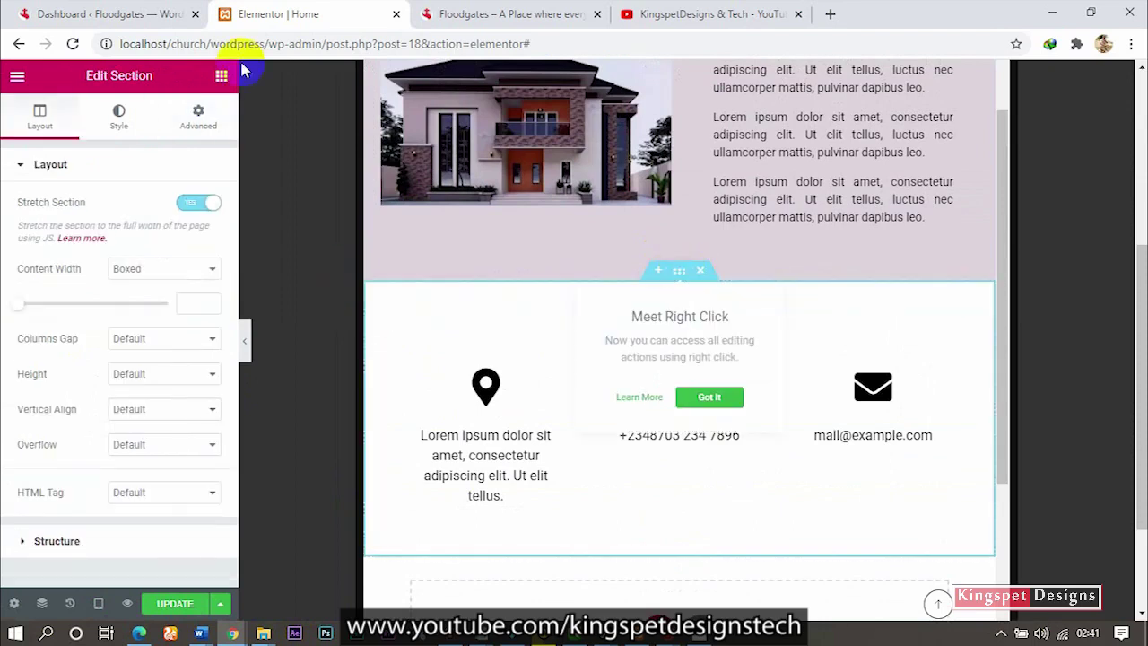
click(199, 113)
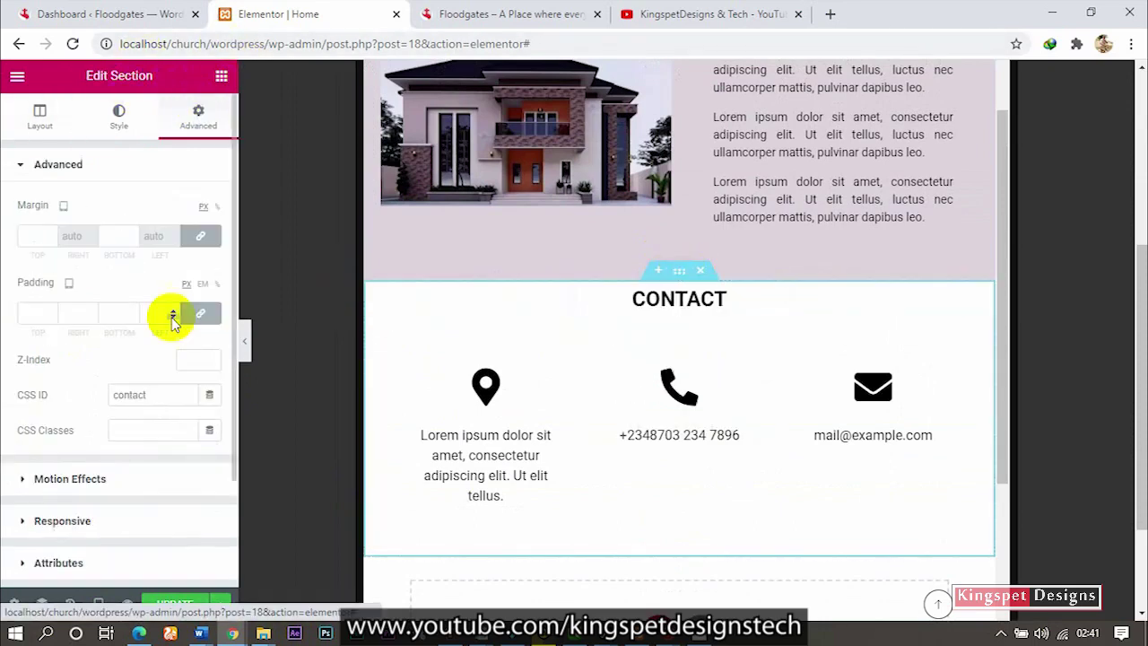
click(202, 318)
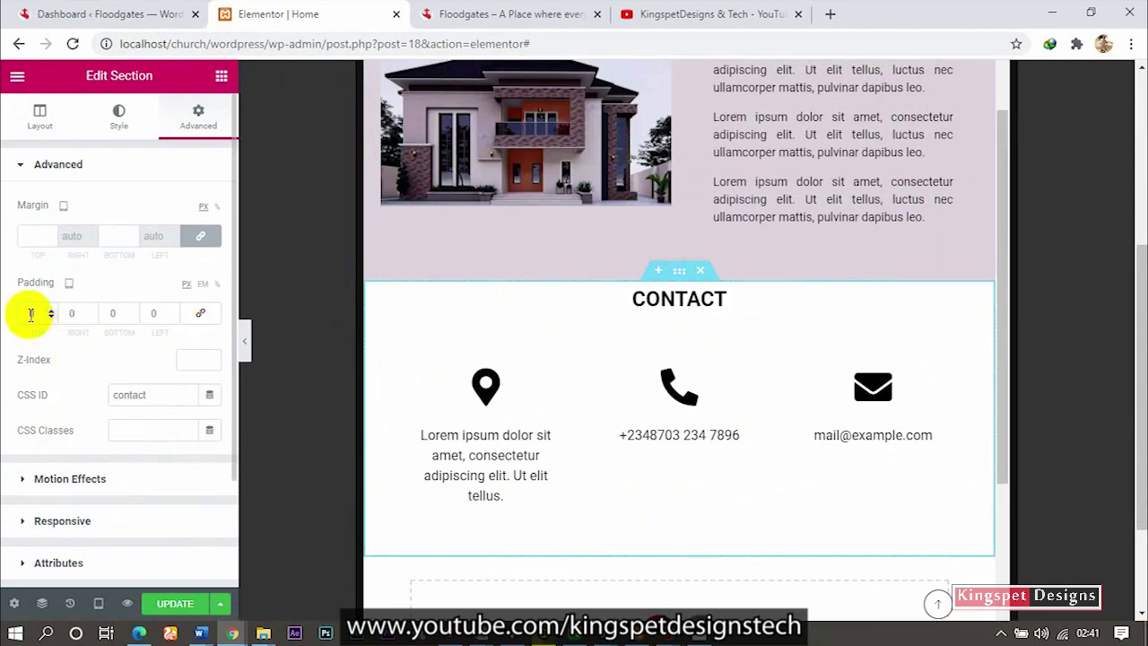
click(31, 315)
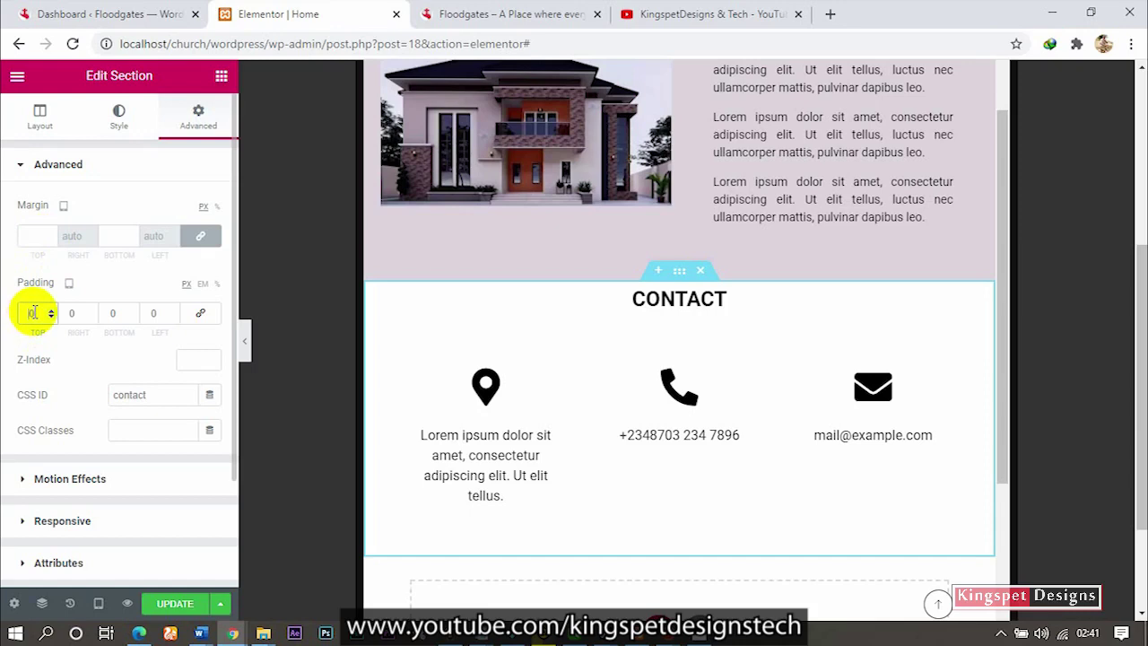
text(3)
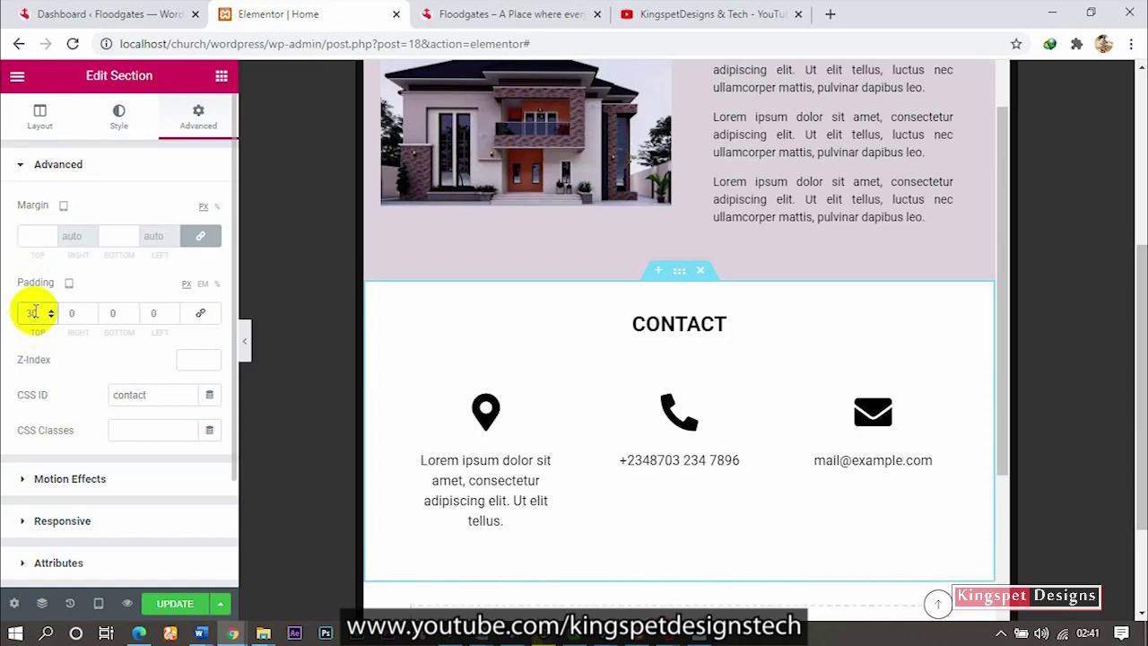
click(244, 341)
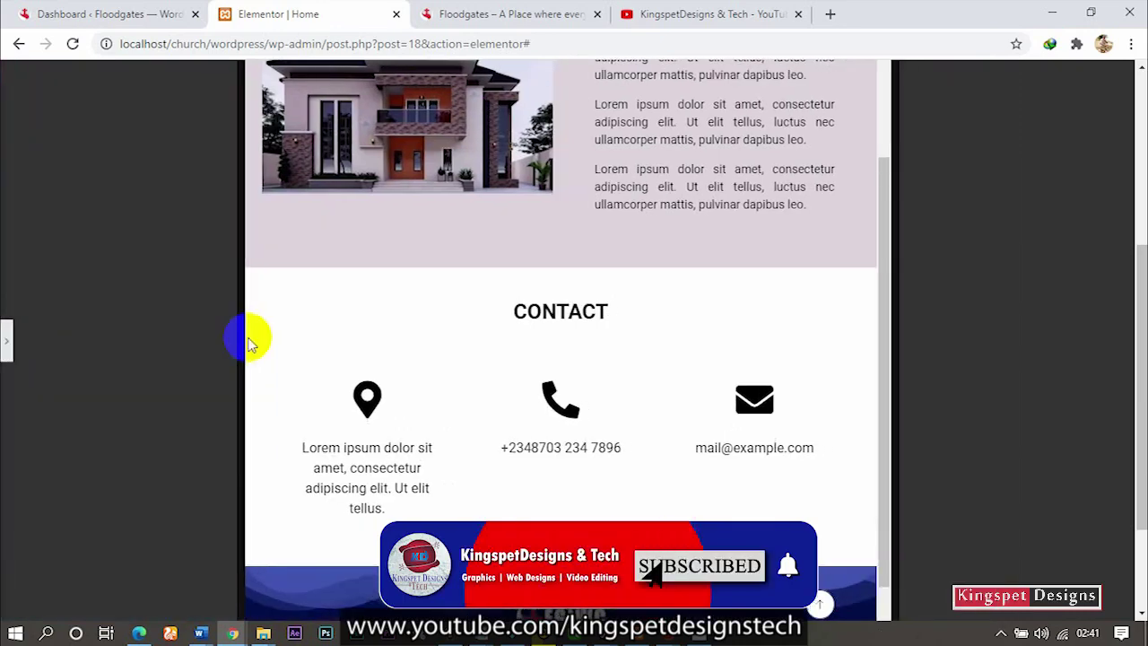
- Unlink the padding of the inner section holding the contact columns and set its top value to 0 px
click(12, 353)
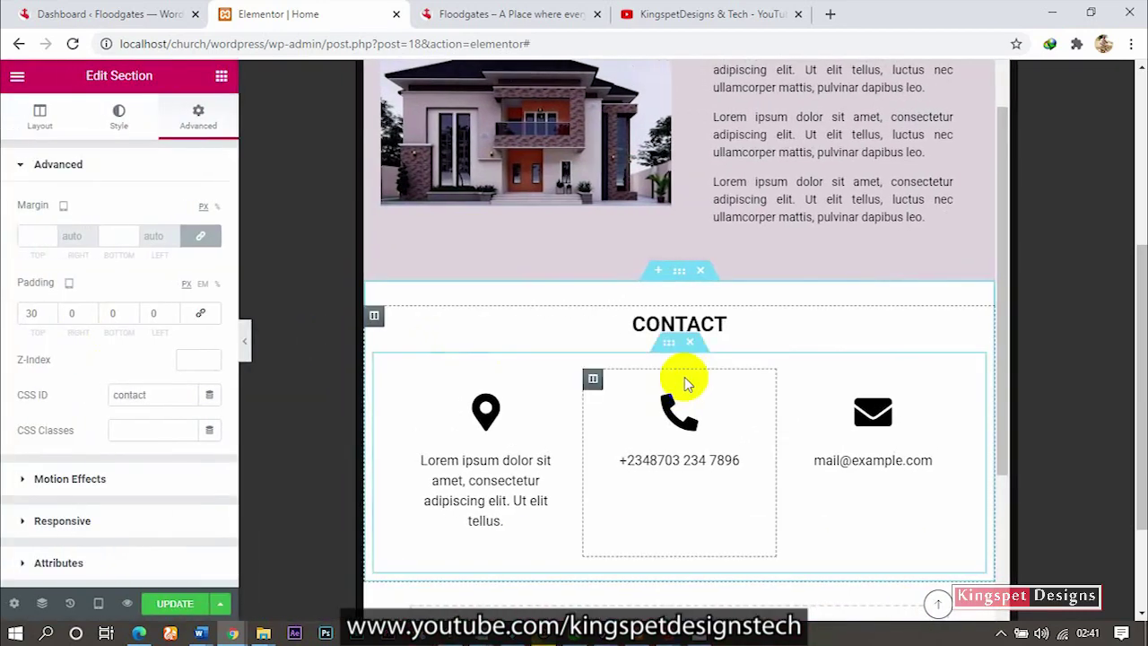
click(668, 348)
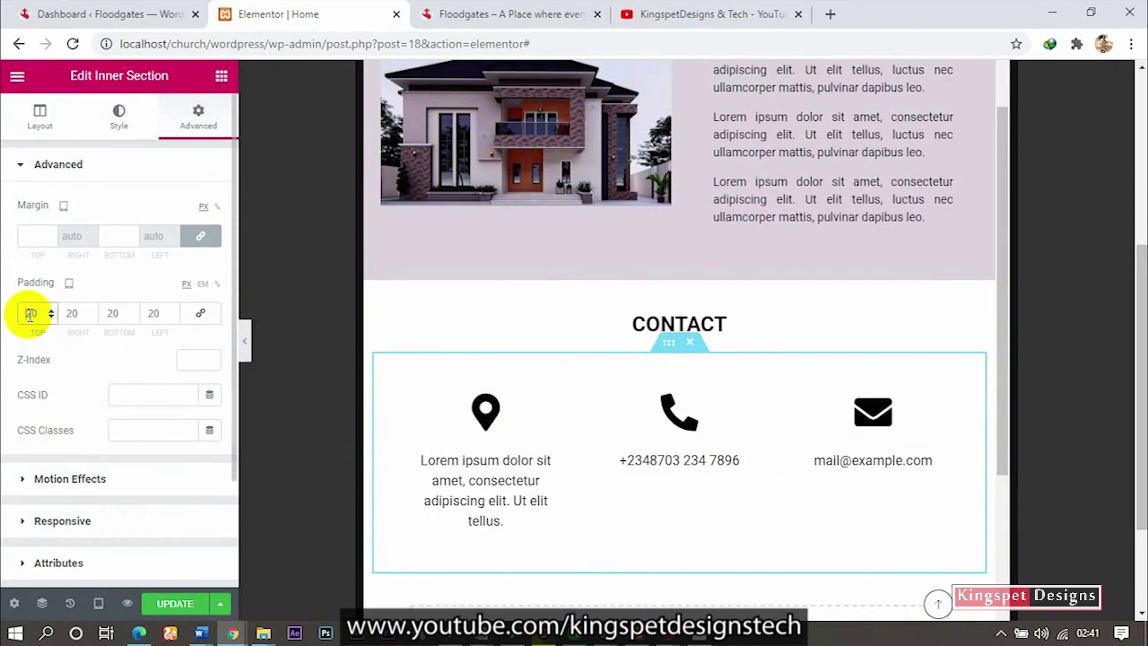
text(0)
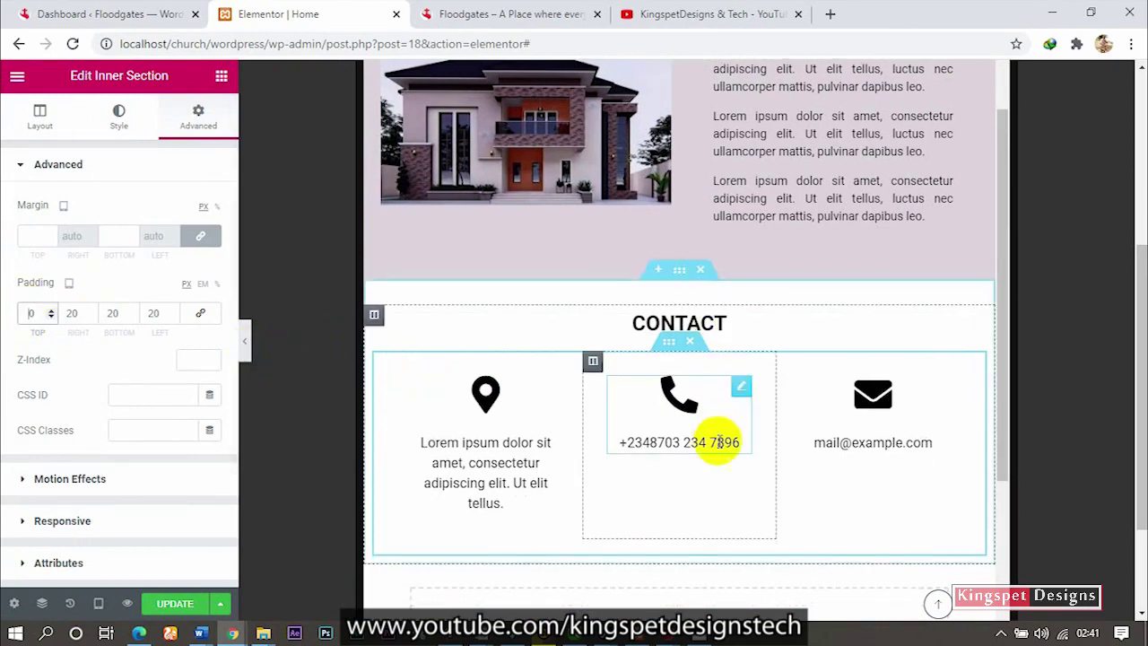
- Preview the tablet layout without the editing panel, checking the contact, services and Bible quote sections
scroll(718, 438, down, 2)
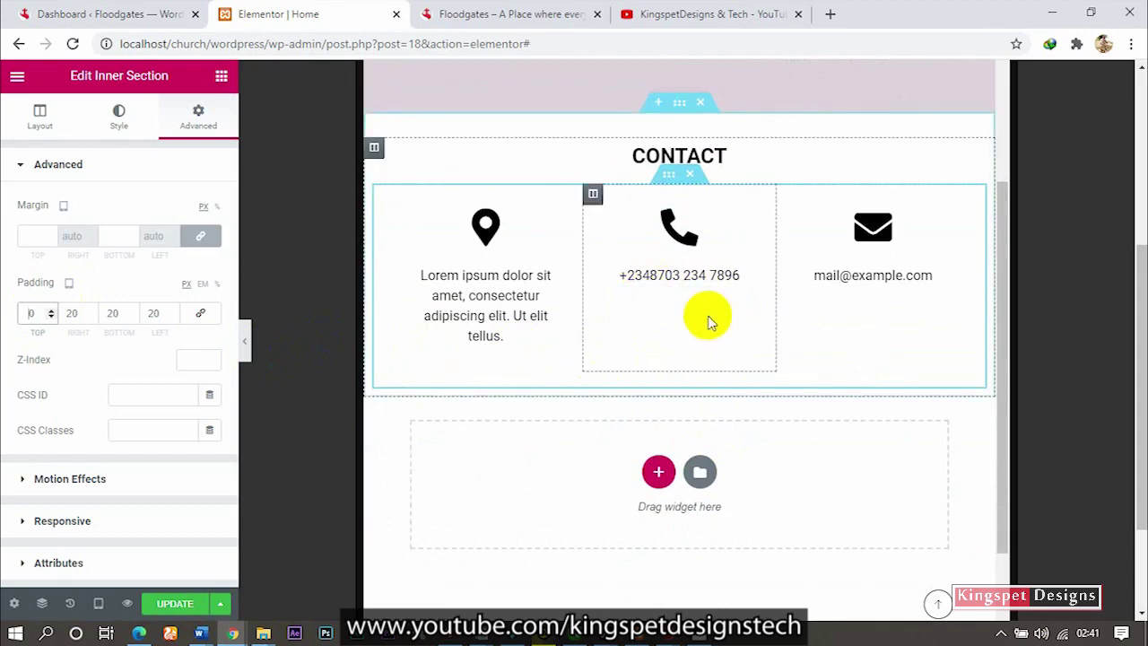
click(245, 346)
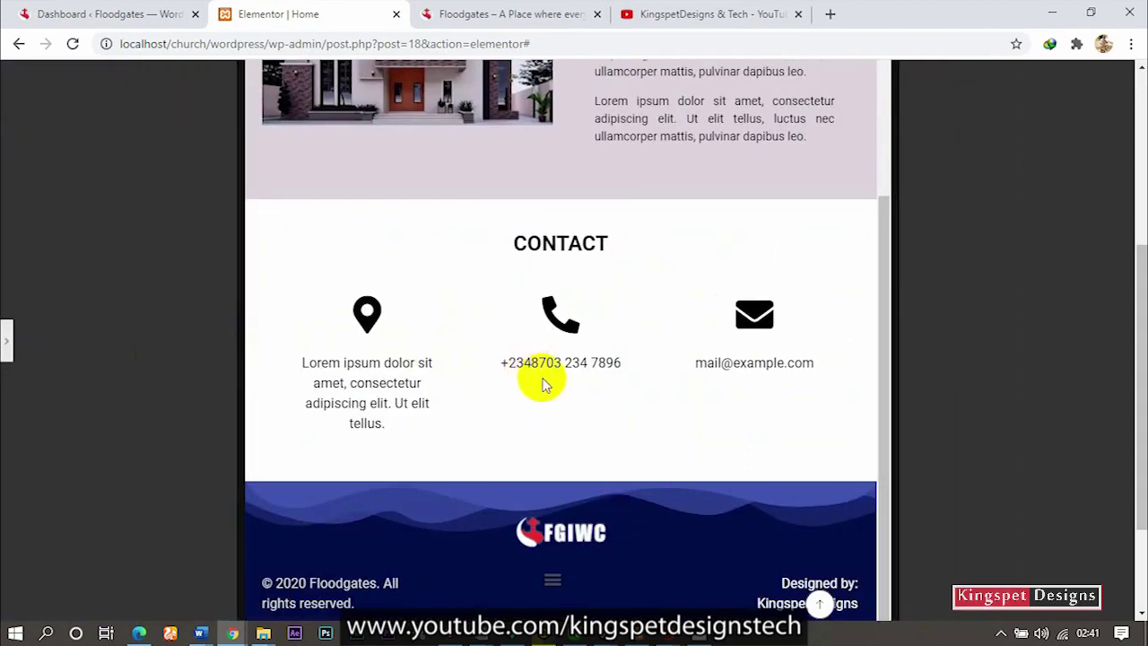
scroll(542, 384, up, 6)
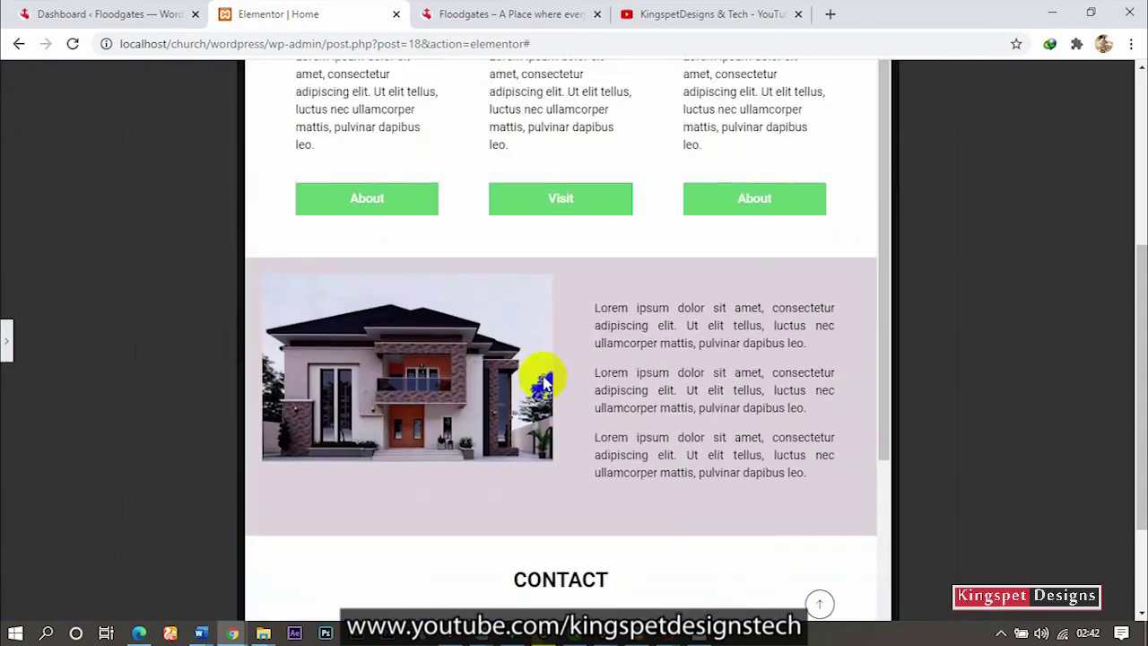
scroll(543, 379, up, 3)
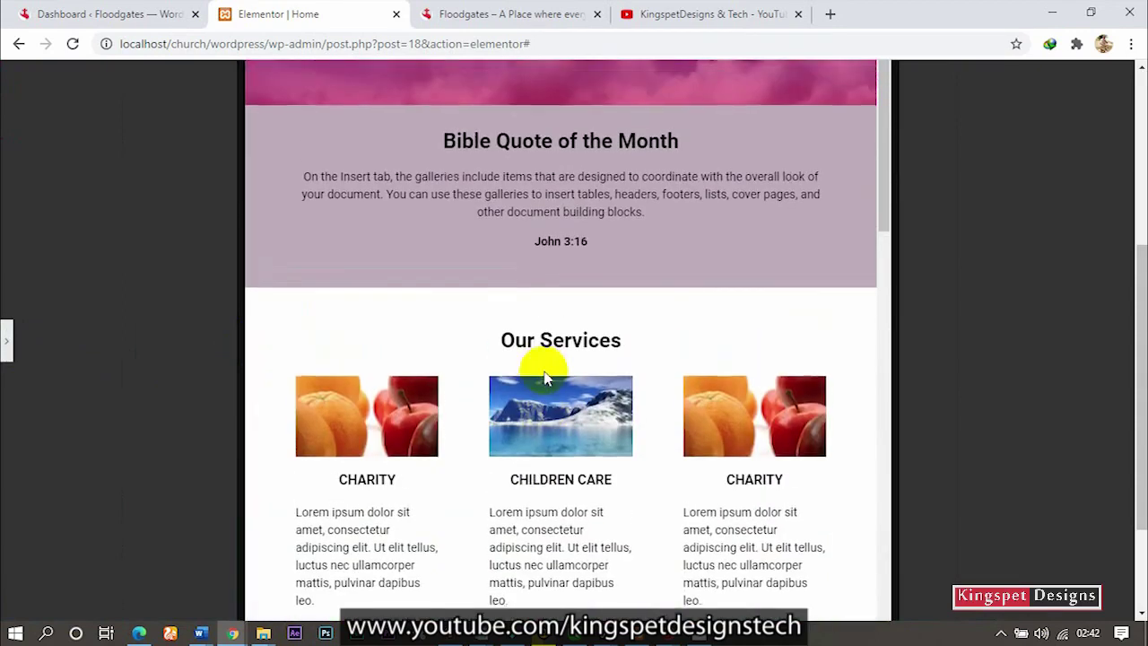
scroll(541, 368, down, 5)
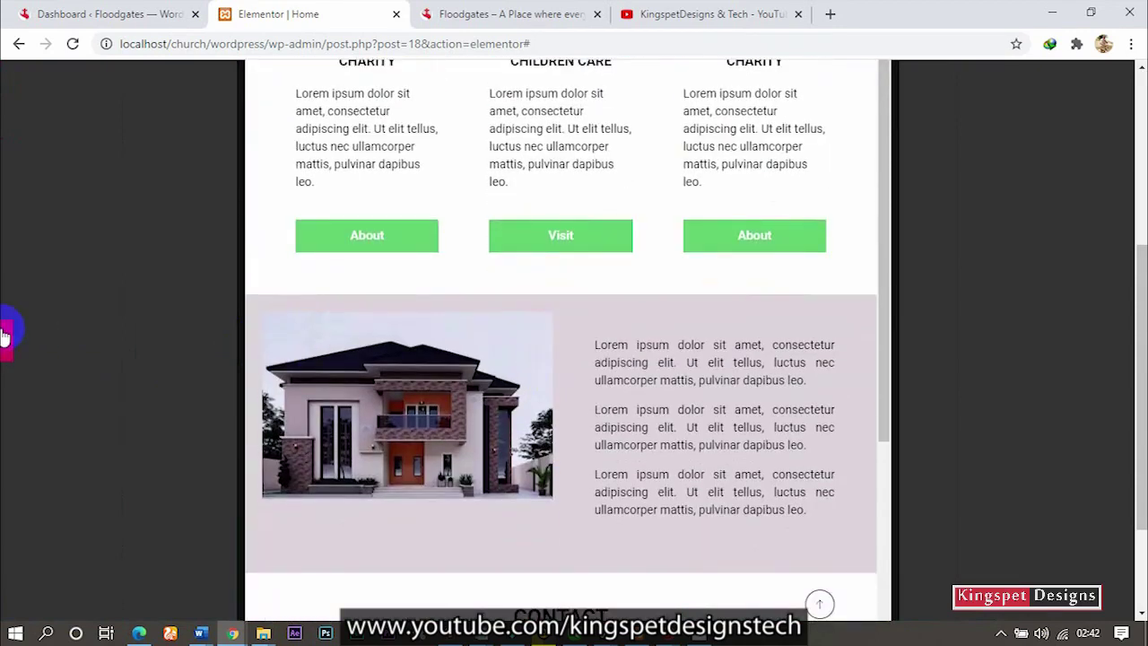
click(5, 336)
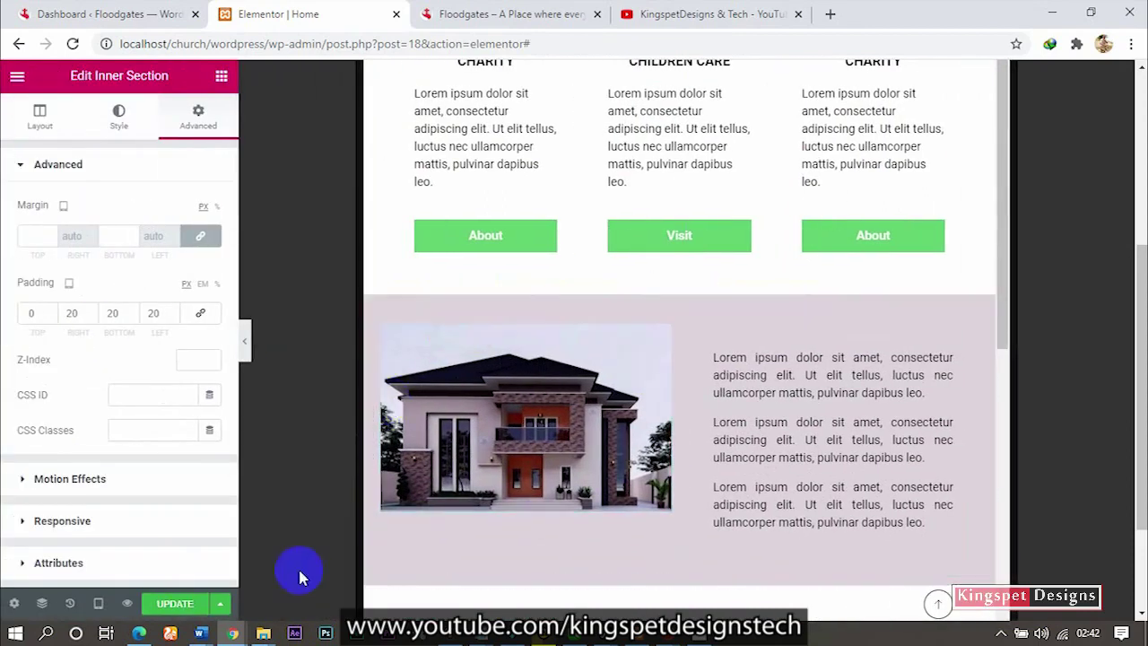
- Switch the responsive preview to Mobile and review the page from the contact section up to the hero section
click(100, 605)
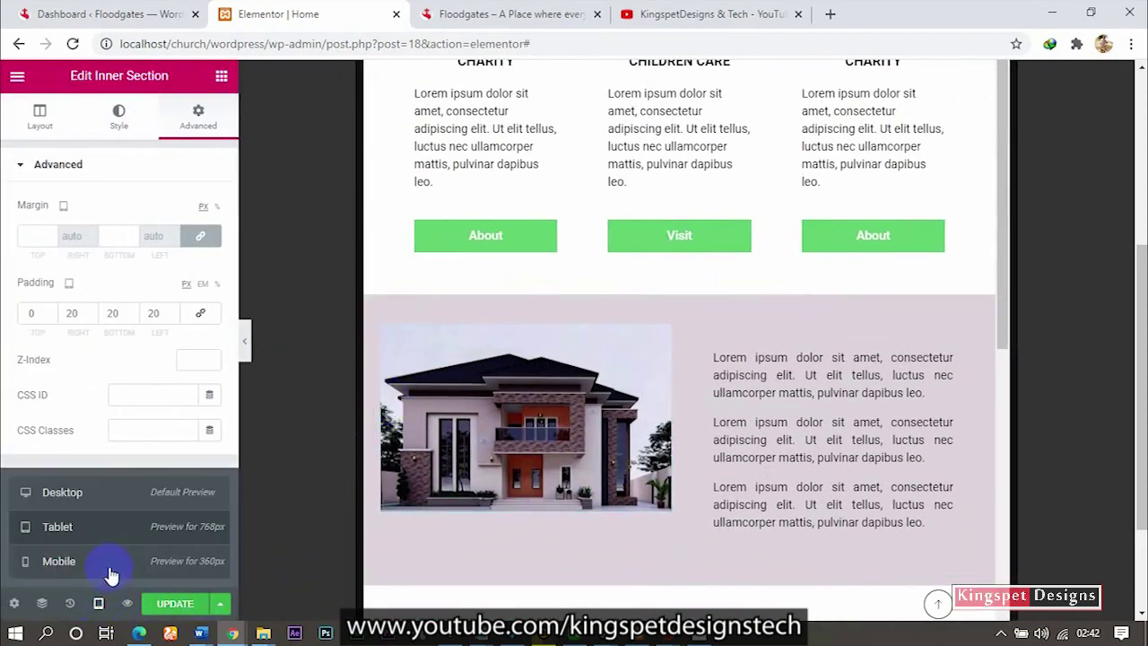
click(110, 570)
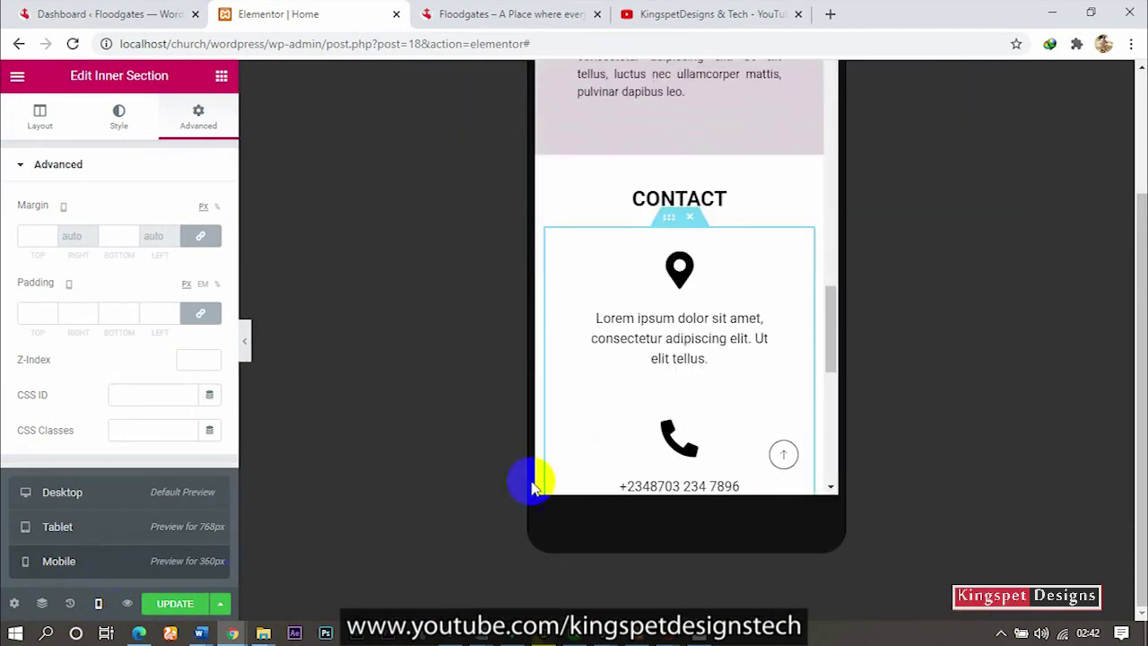
click(244, 341)
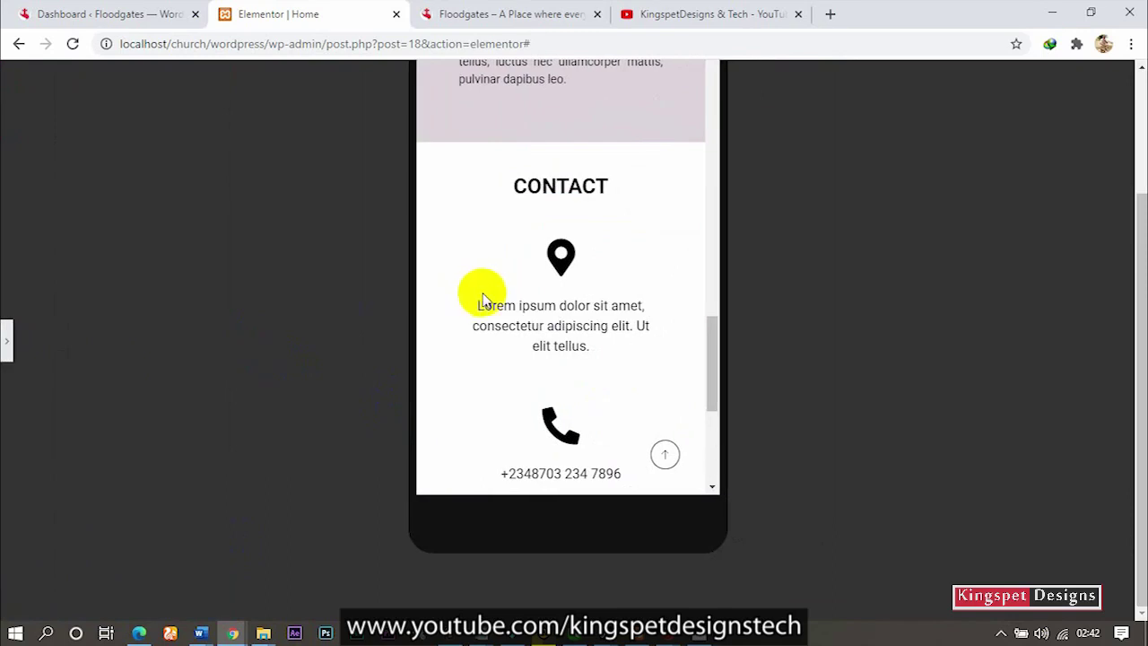
scroll(484, 298, down, 3)
scroll(488, 296, up, 4)
scroll(488, 296, up, 4)
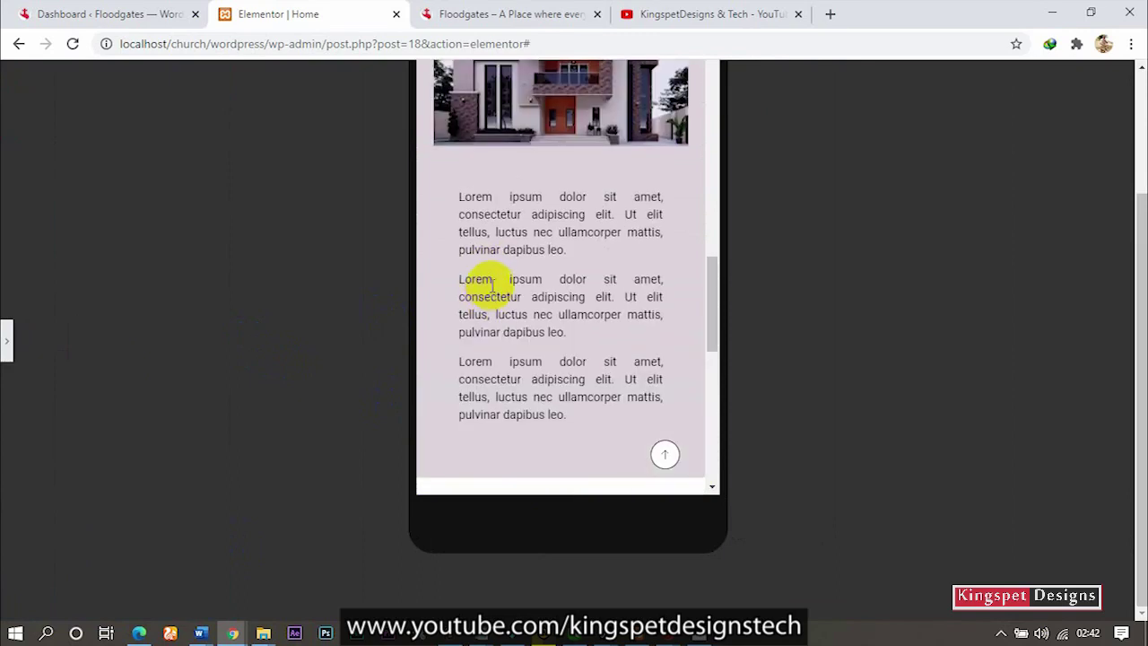
scroll(492, 287, up, 8)
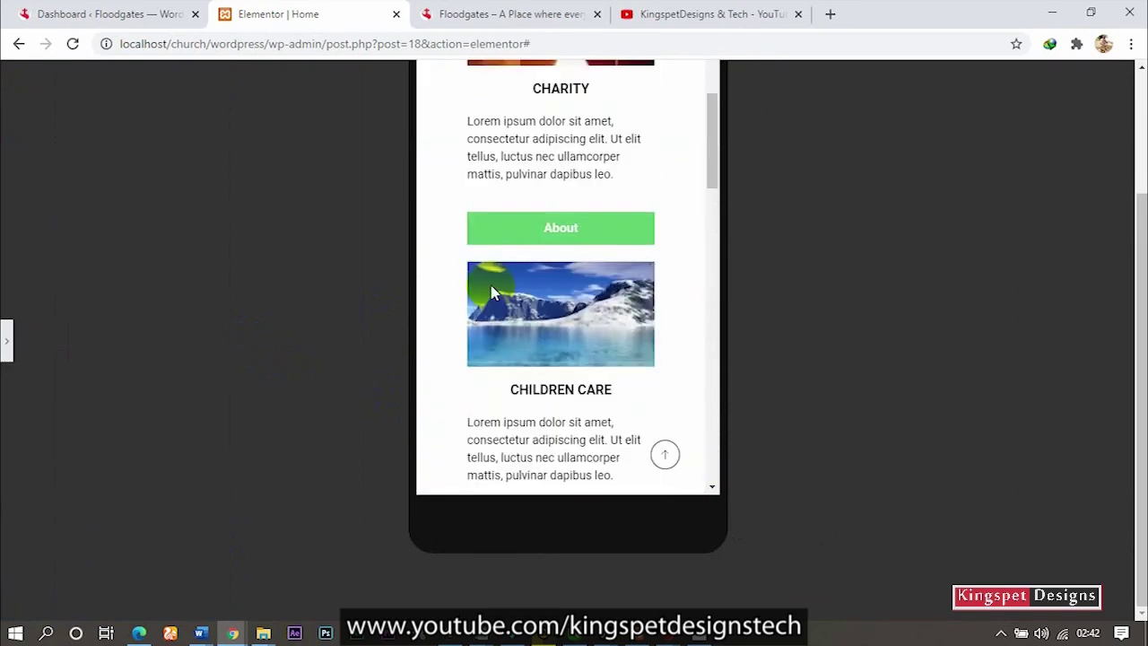
scroll(492, 291, up, 10)
scroll(492, 292, up, 1)
scroll(709, 246, up, 5)
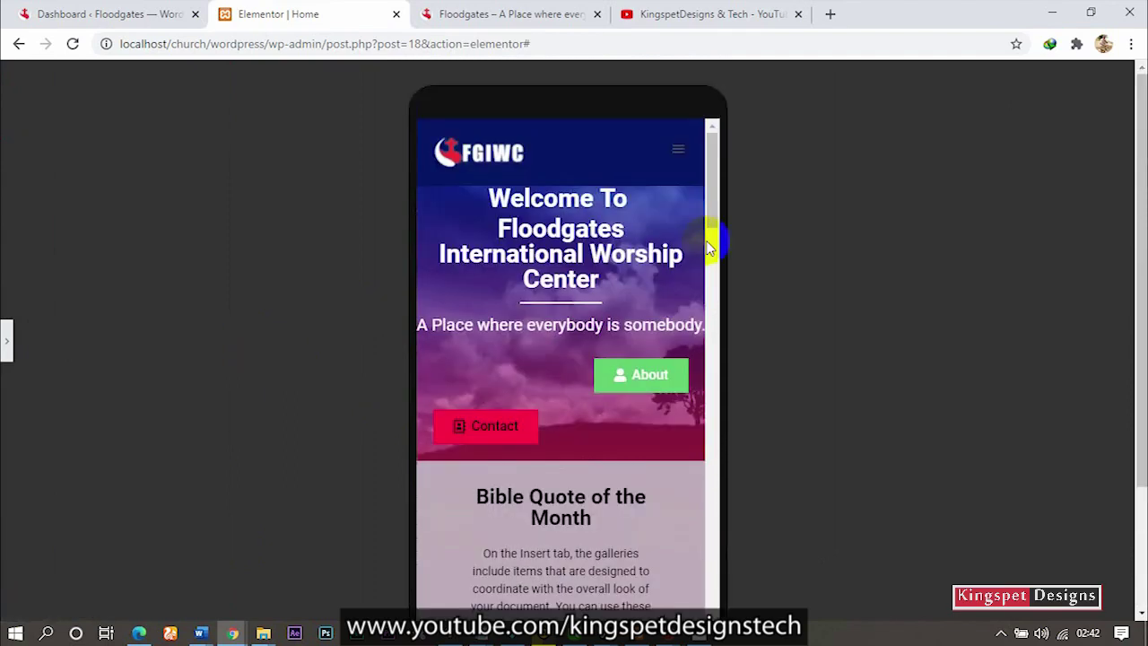
click(12, 357)
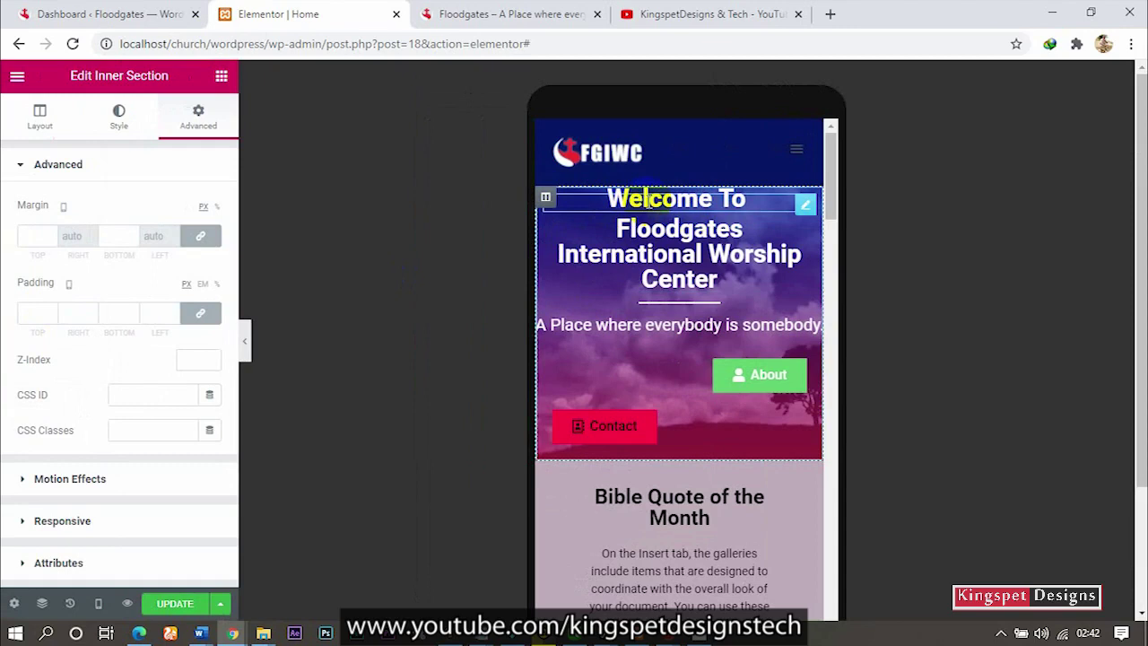
- Set the mobile font size of the "Welcome To" and "Floodgates International Worship Center" headings to 20 px each
click(646, 200)
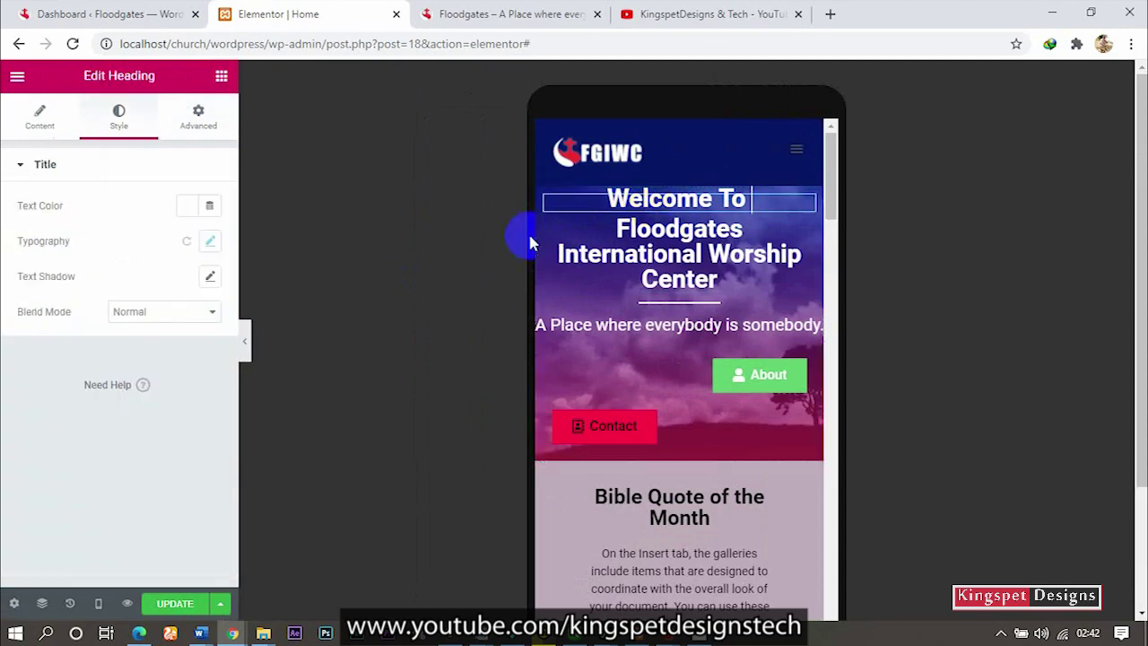
click(209, 241)
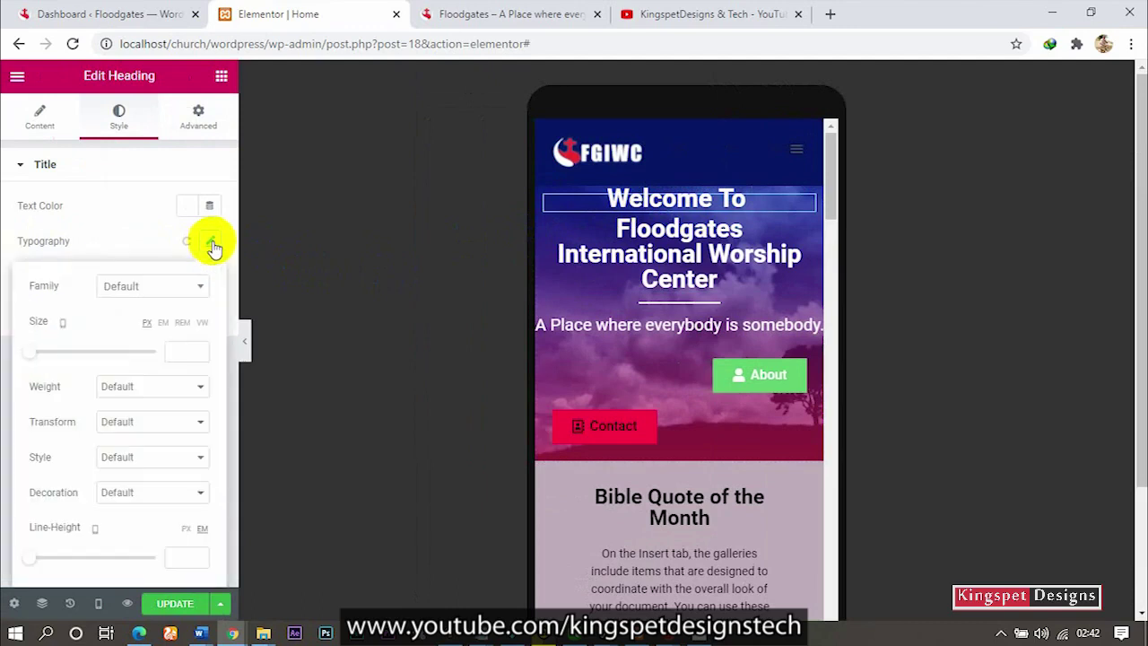
click(175, 354)
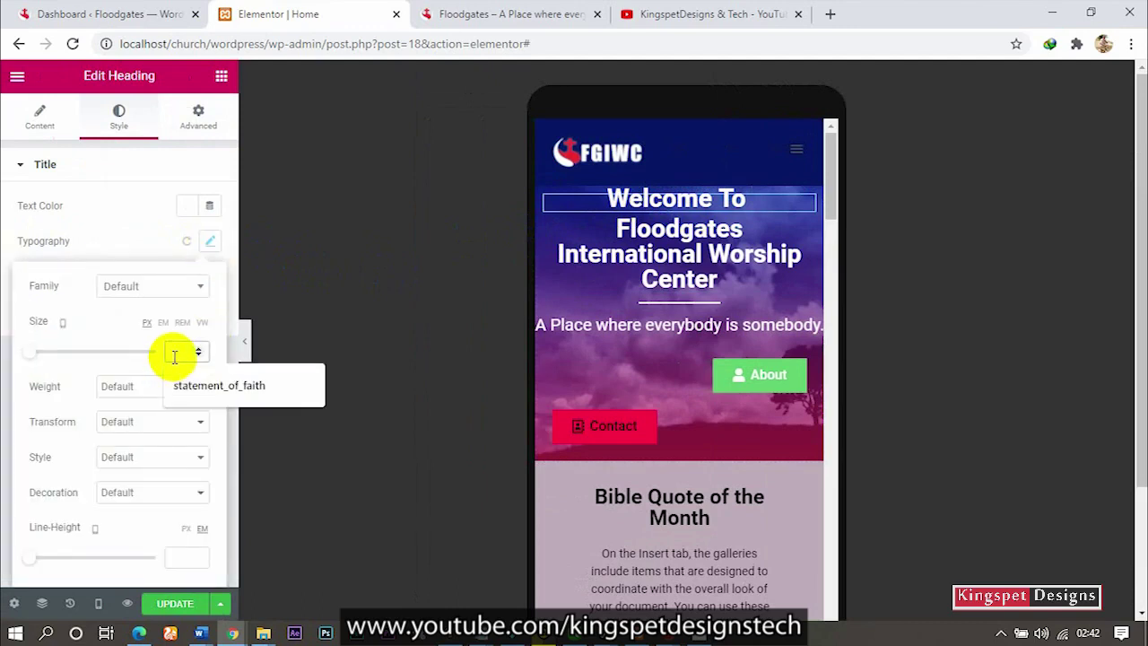
text(26)
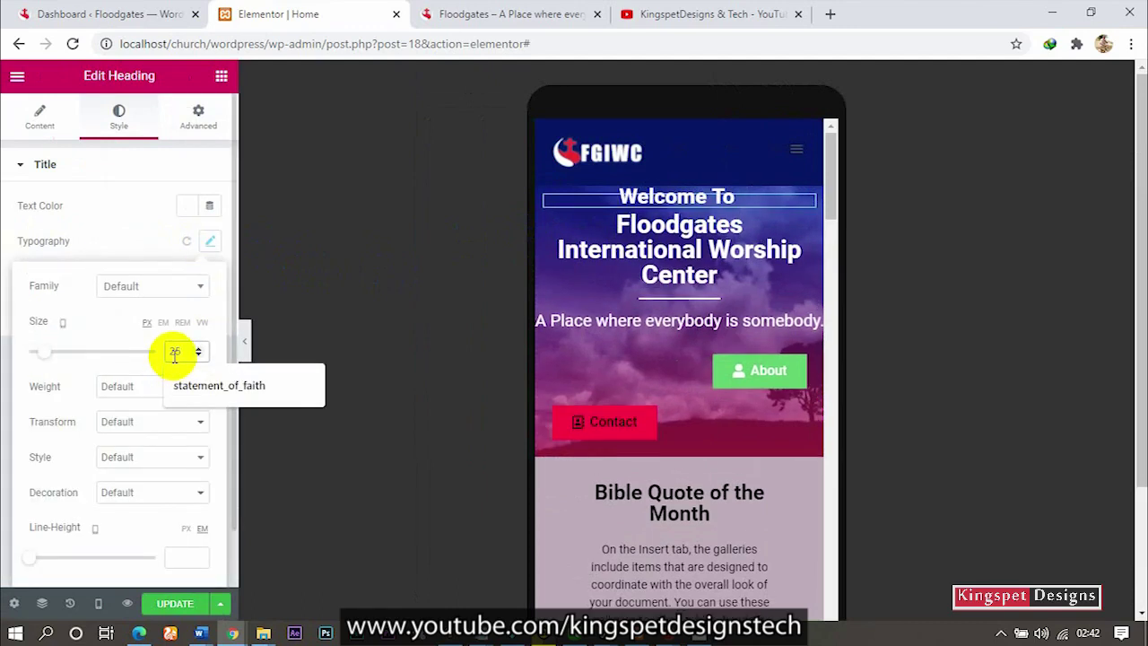
key(BackSpace)
text(5)
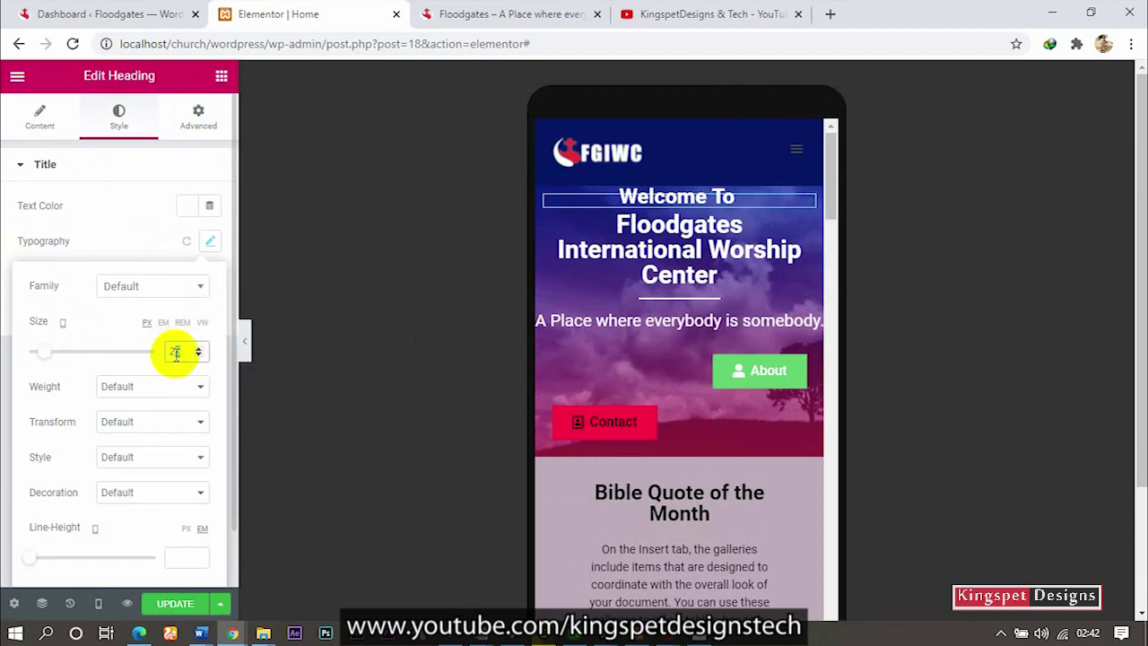
key(BackSpace)
text(0)
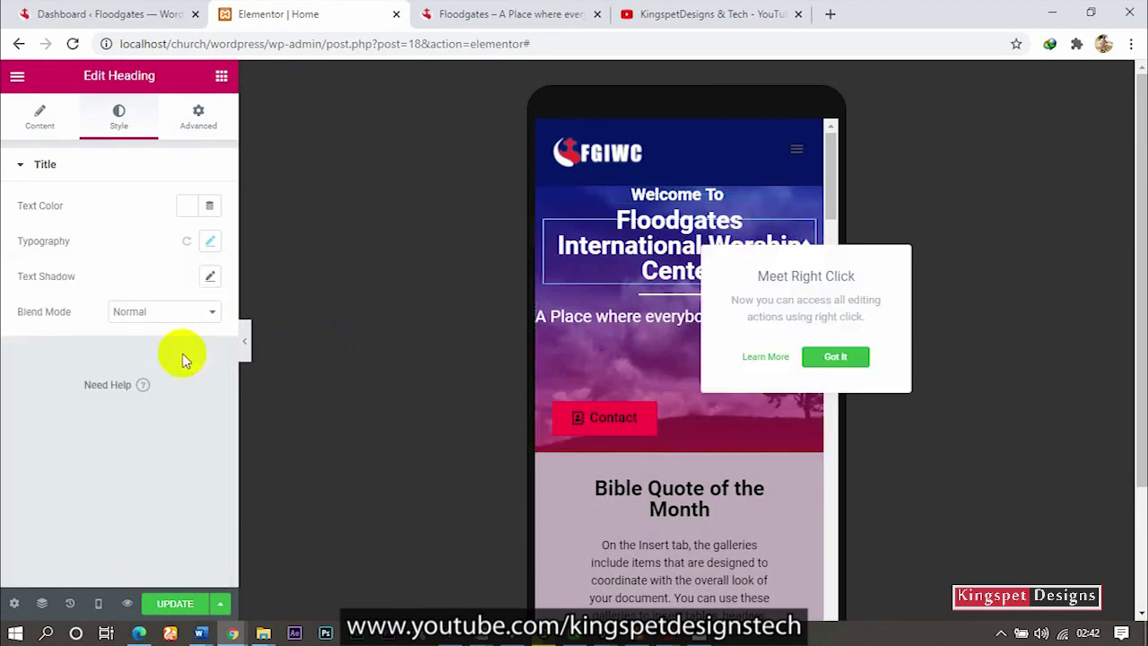
click(209, 248)
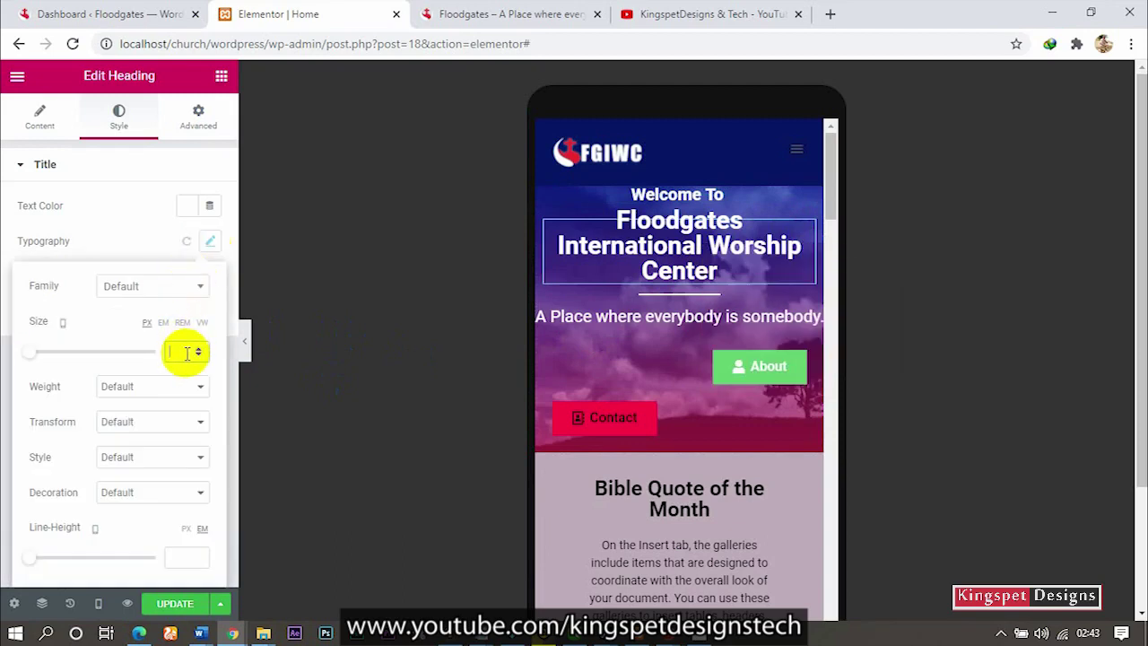
text(20)
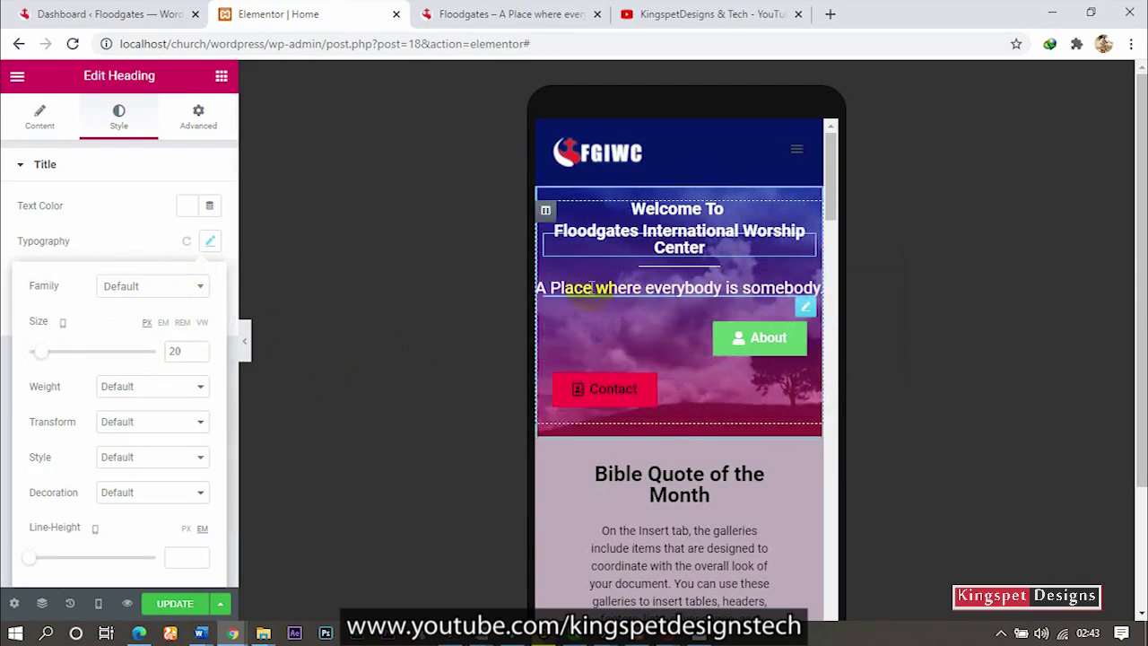
- Set the mobile font size of the "A Place where everybody is somebody" tagline to 15 px
click(541, 303)
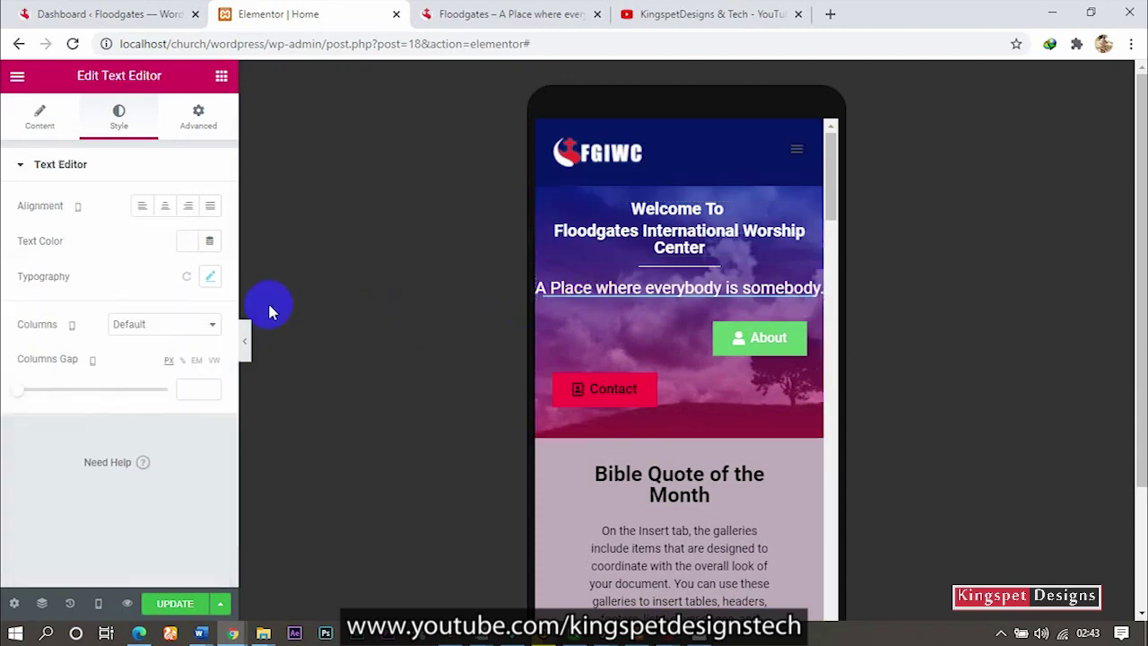
click(211, 279)
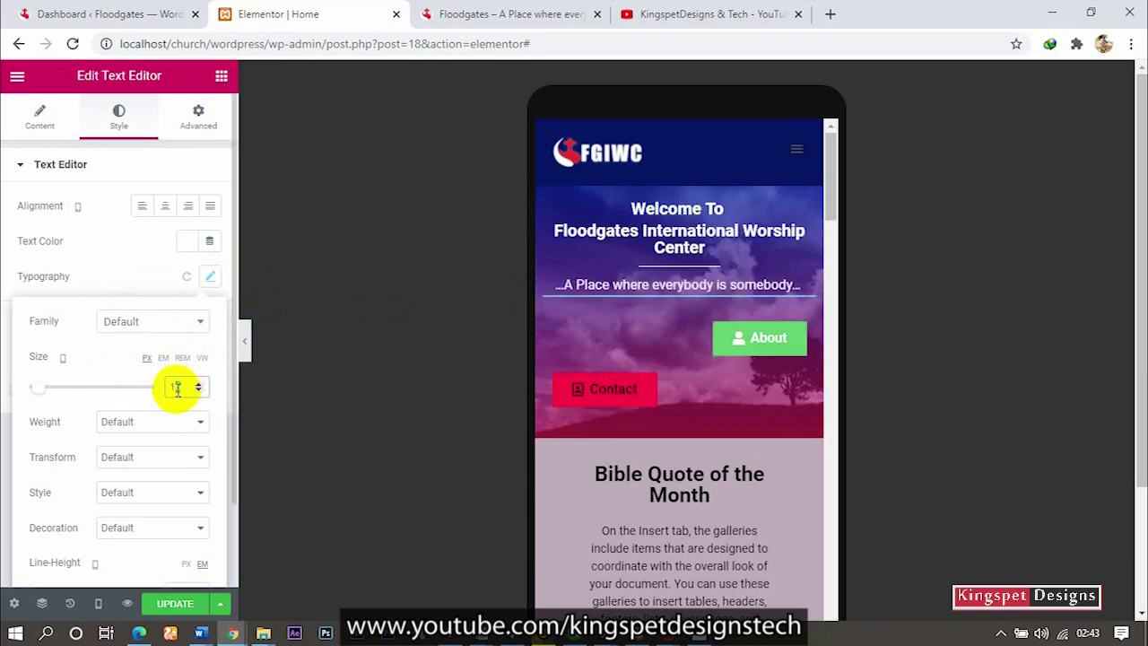
key(Down)
key(Down)
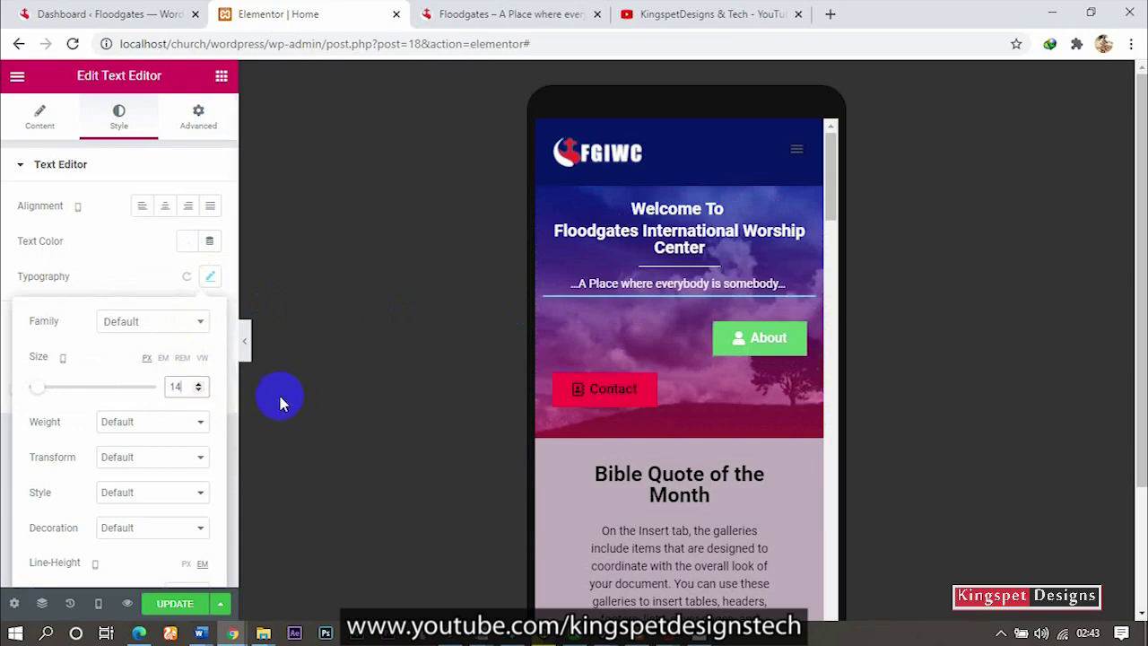
key(Up)
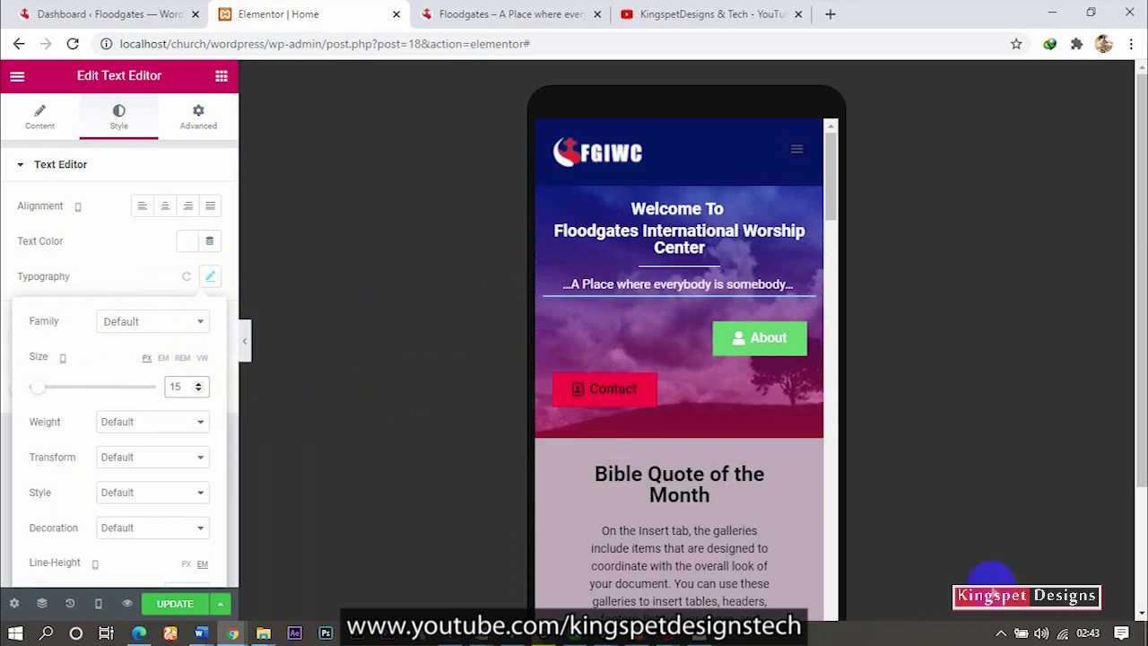
- Centre-align the hero section's About and Contact buttons in the mobile layout
click(733, 347)
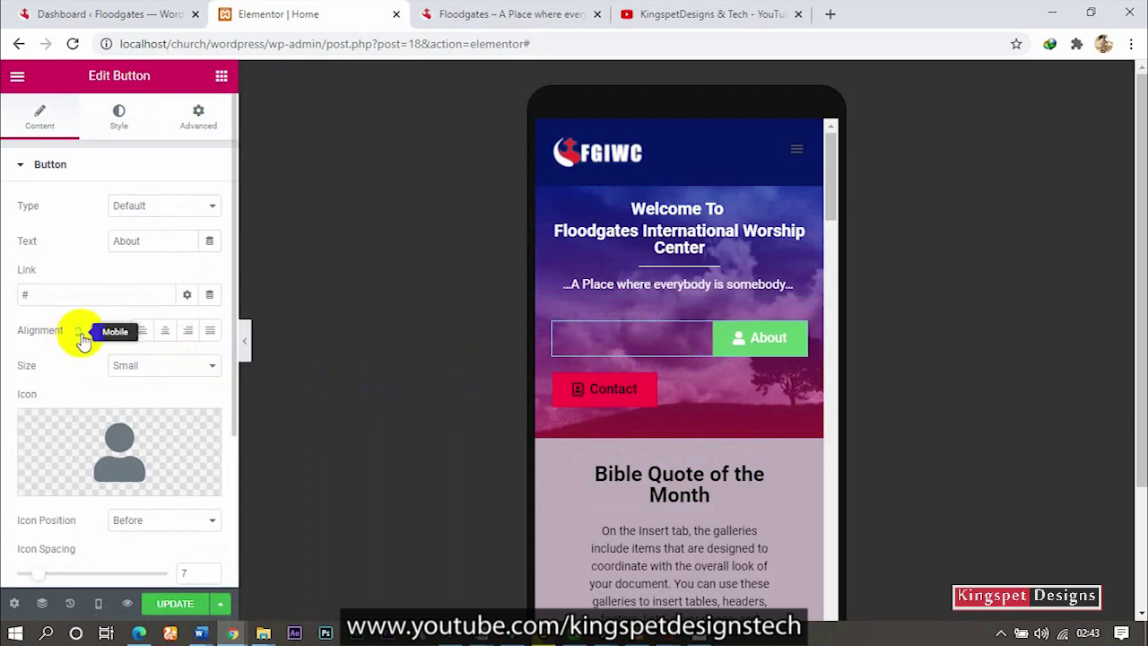
click(164, 332)
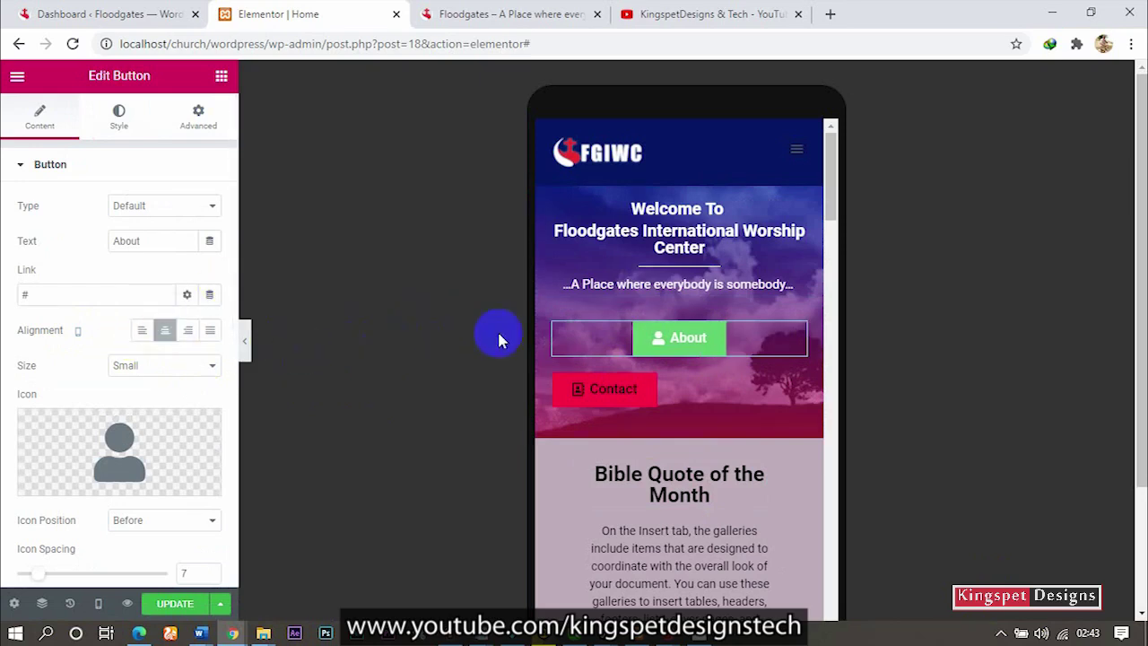
click(607, 395)
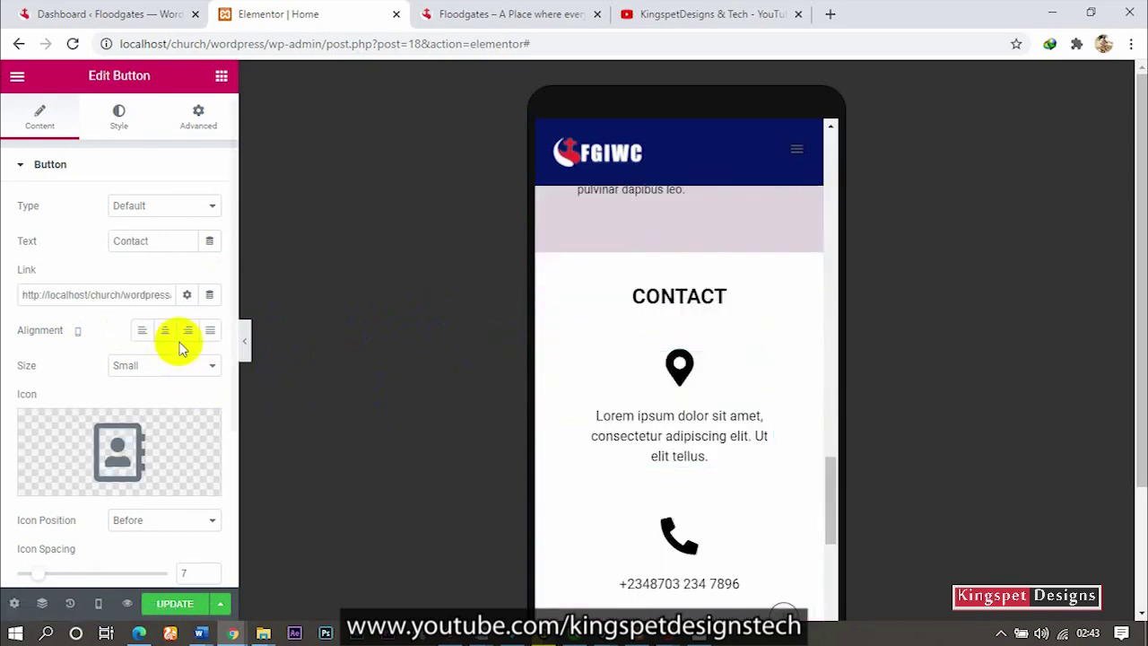
click(166, 334)
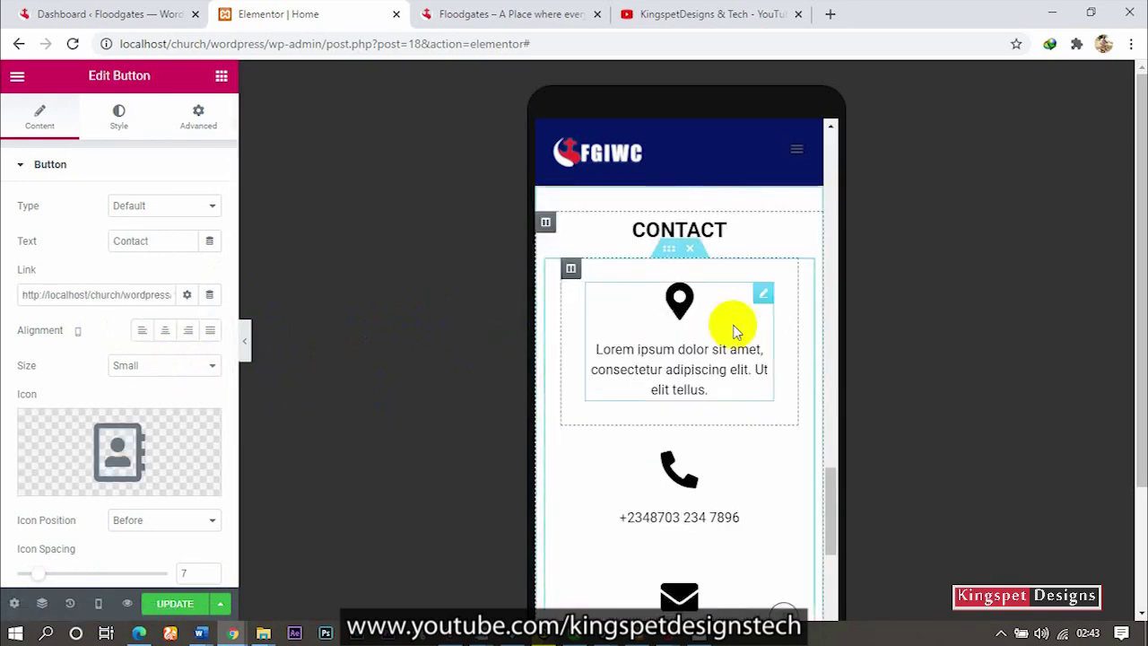
scroll(729, 325, up, 6)
scroll(728, 324, up, 10)
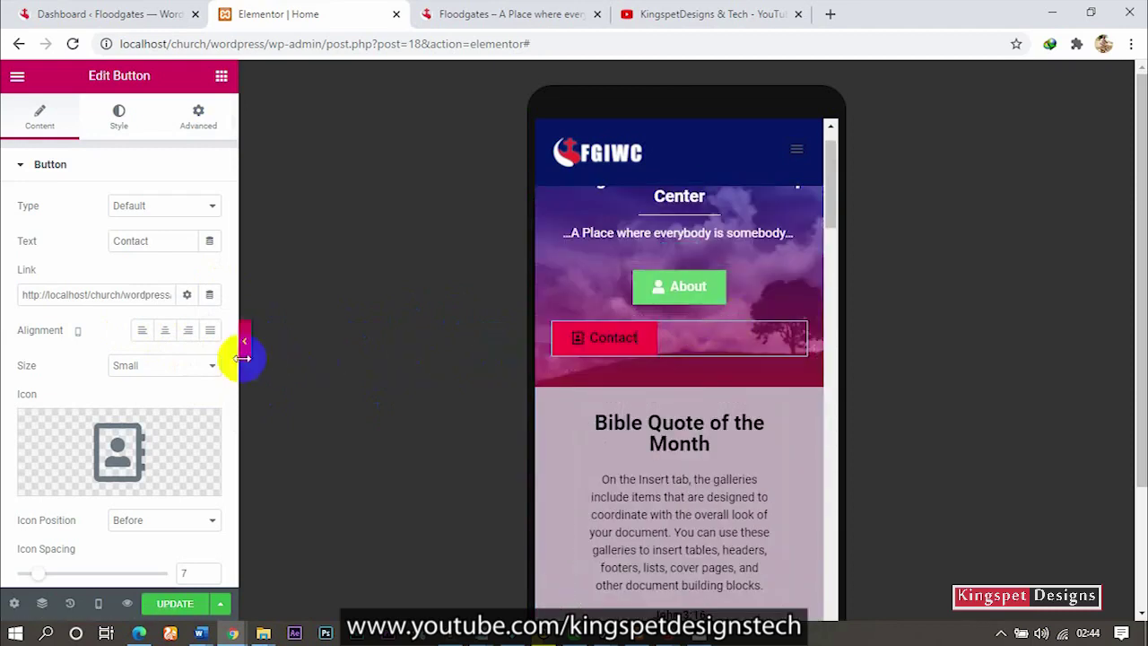
click(164, 330)
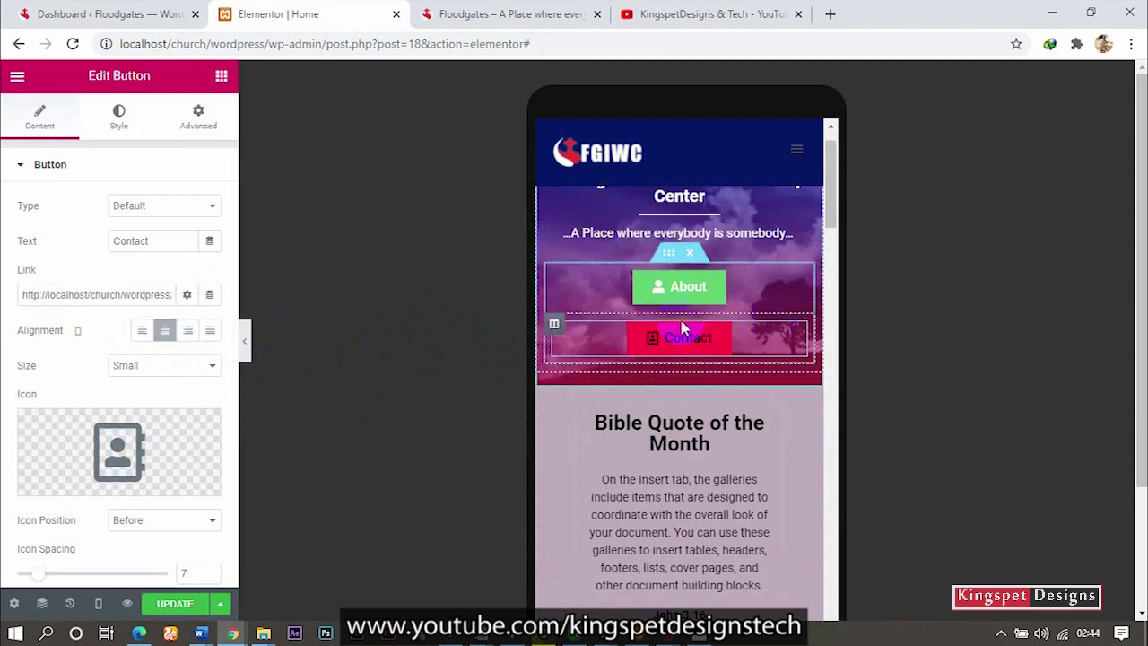
click(463, 328)
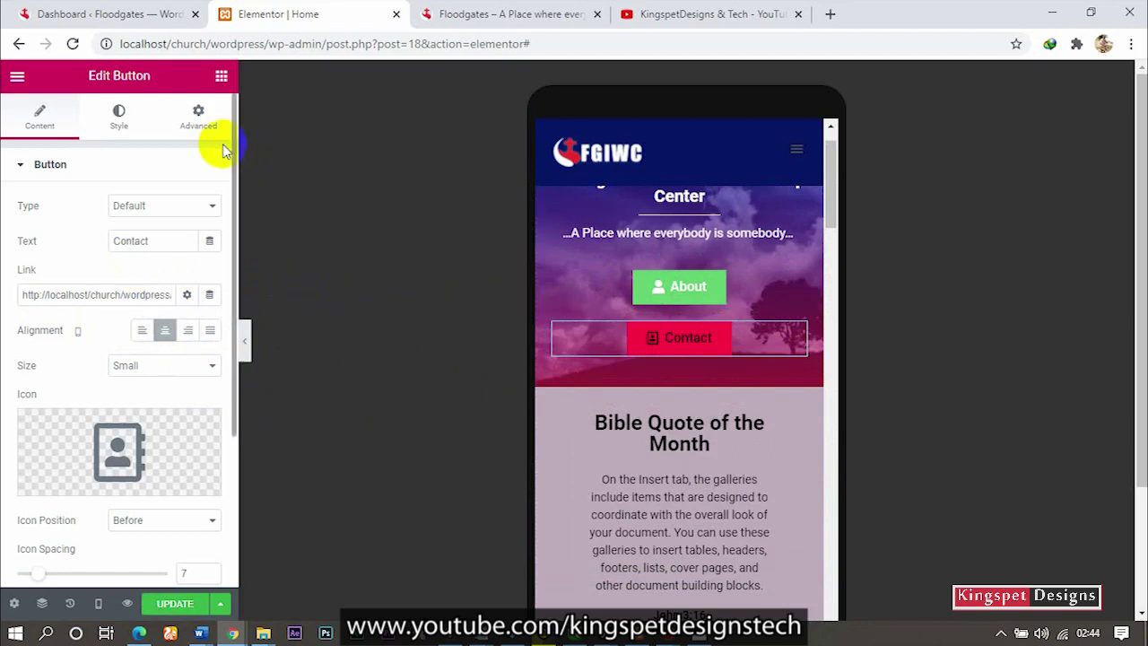
- Set the mobile font size of the hero section's Contact button to 12 px
click(116, 126)
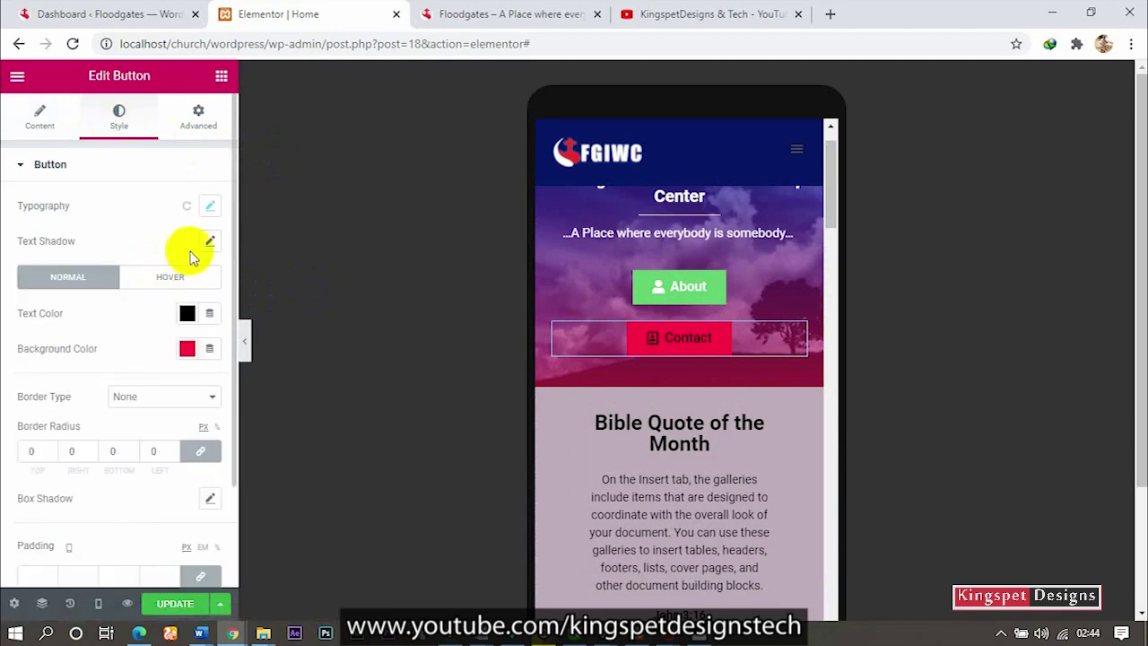
click(209, 208)
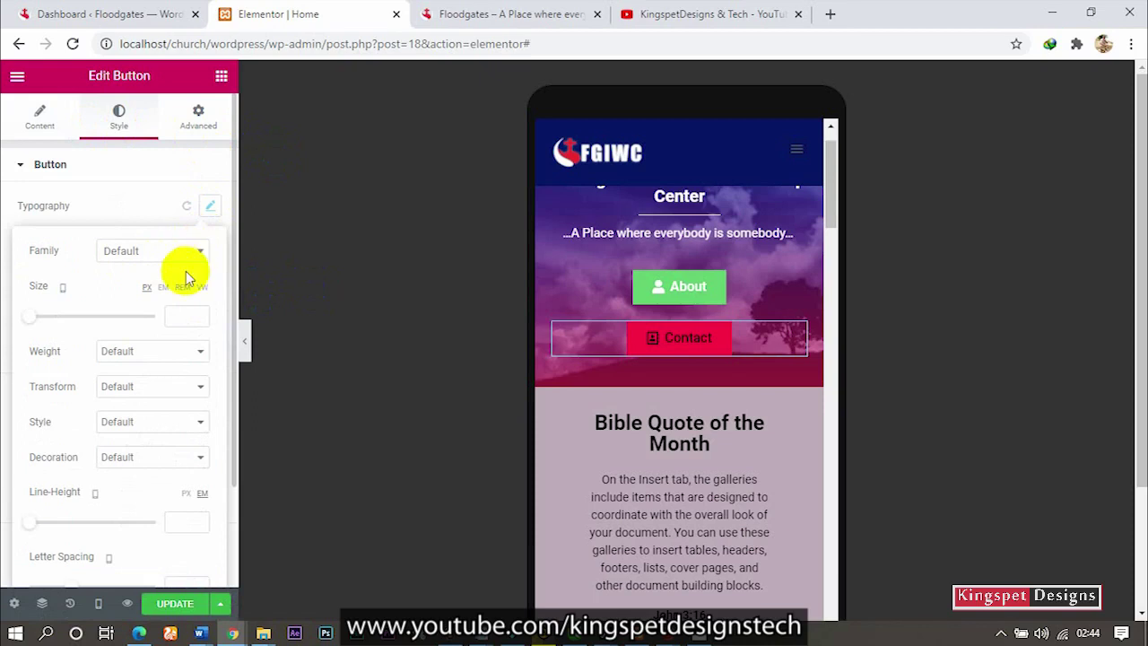
click(187, 316)
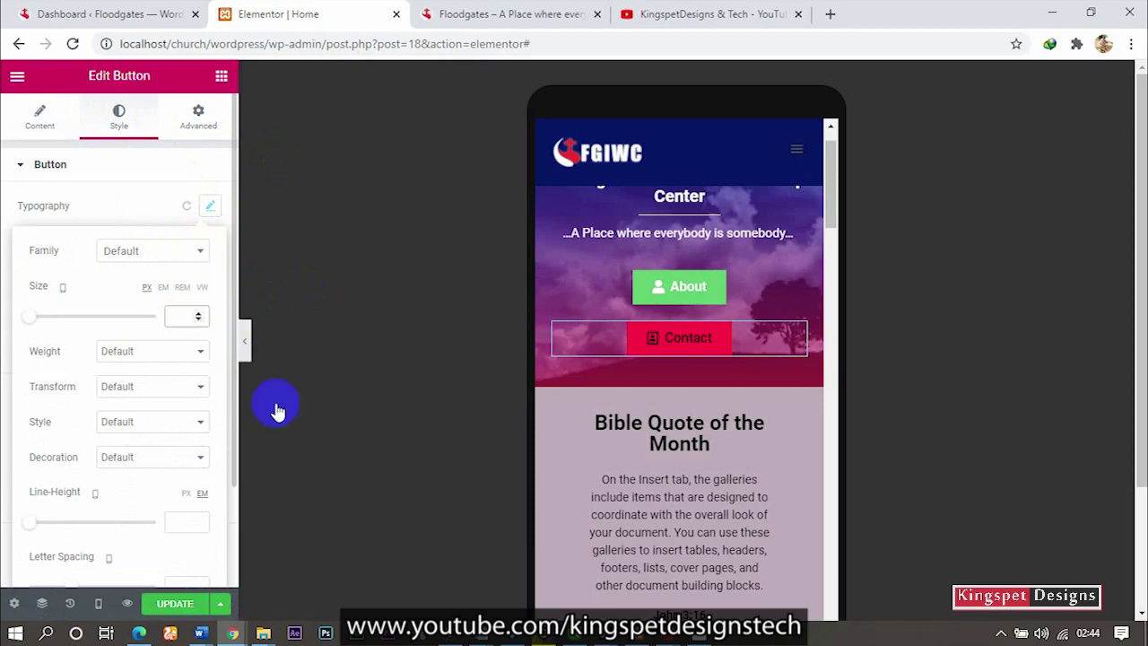
text(1)
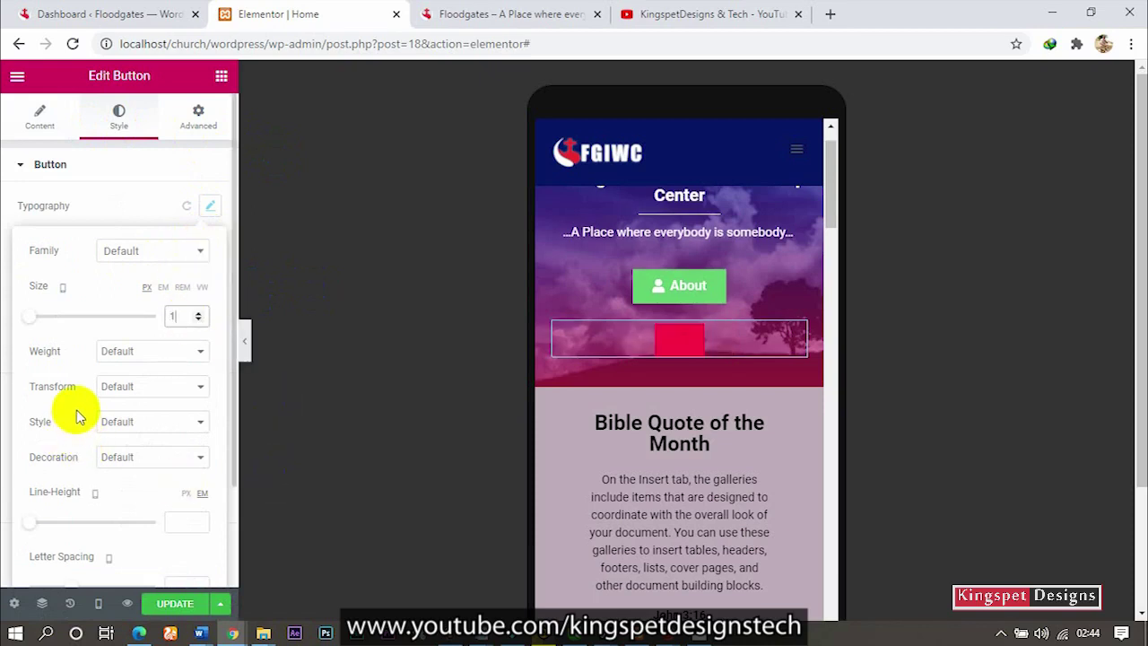
text(3)
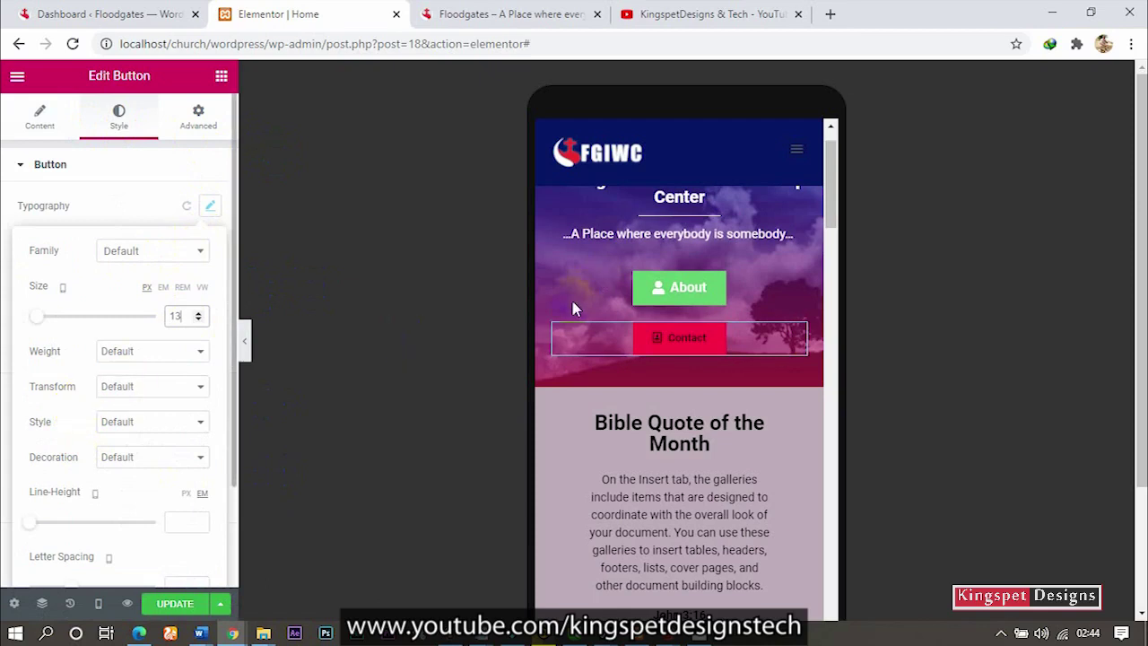
text(2)
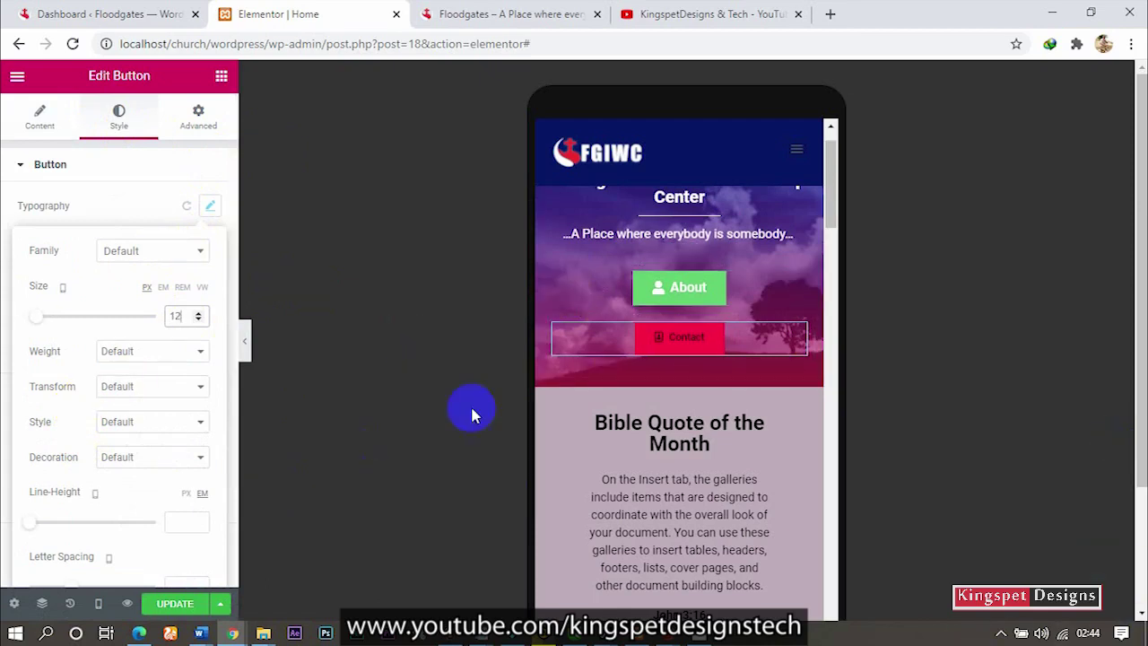
- Copy the Contact button's style onto the hero section's About button
click(688, 346)
right_click(688, 347)
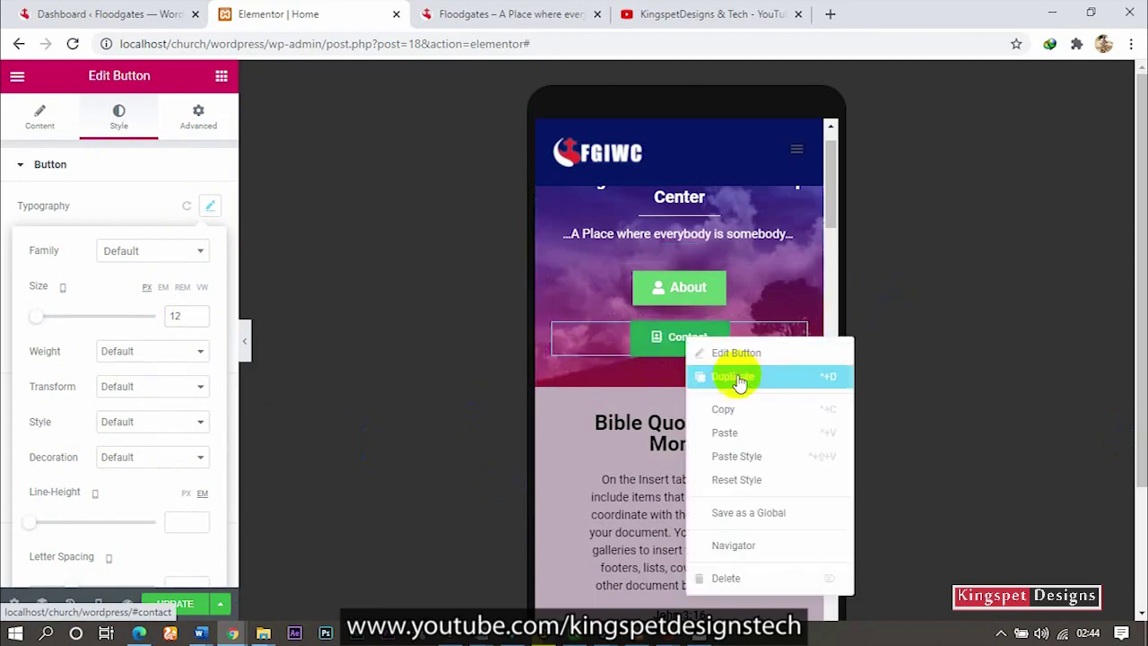
click(744, 404)
click(677, 301)
right_click(677, 298)
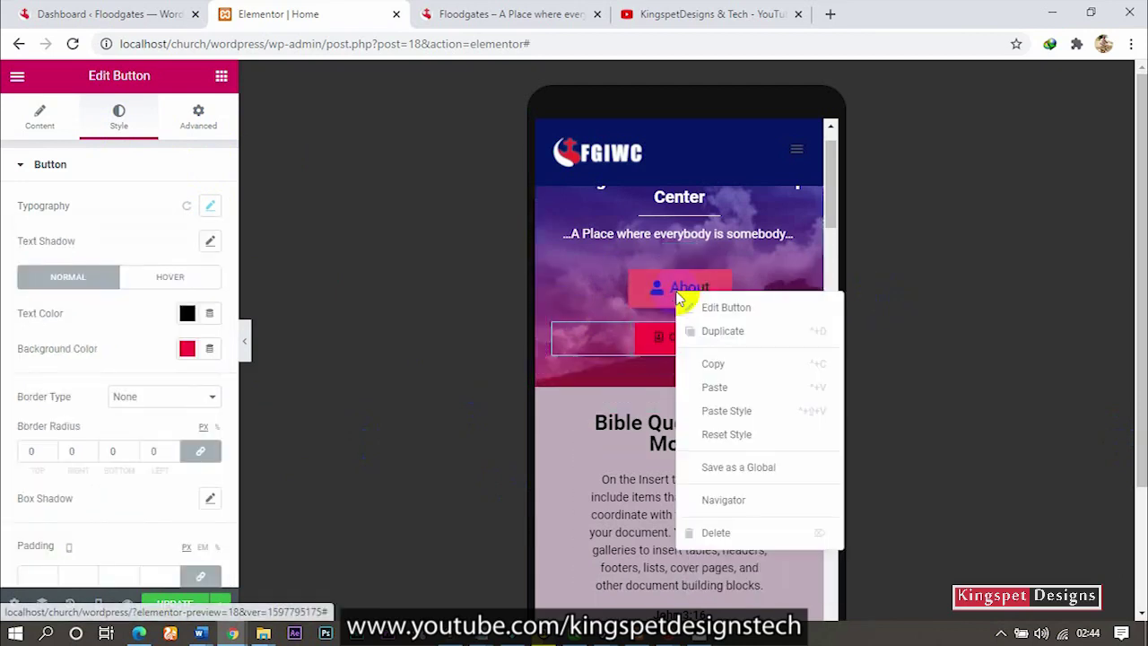
click(736, 414)
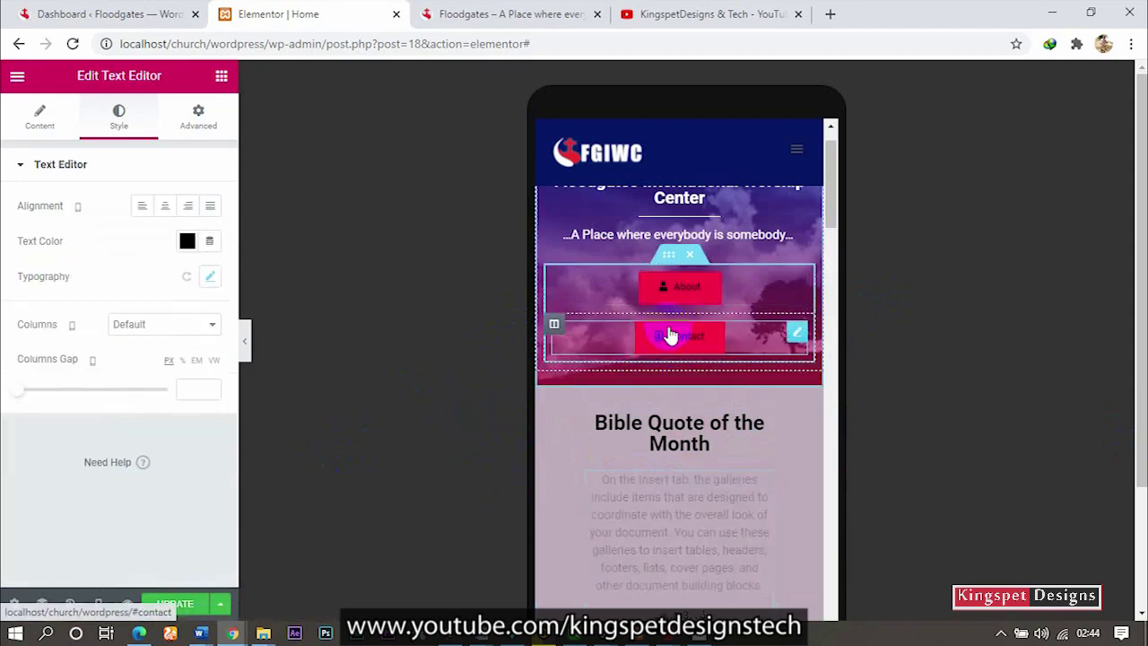
click(704, 514)
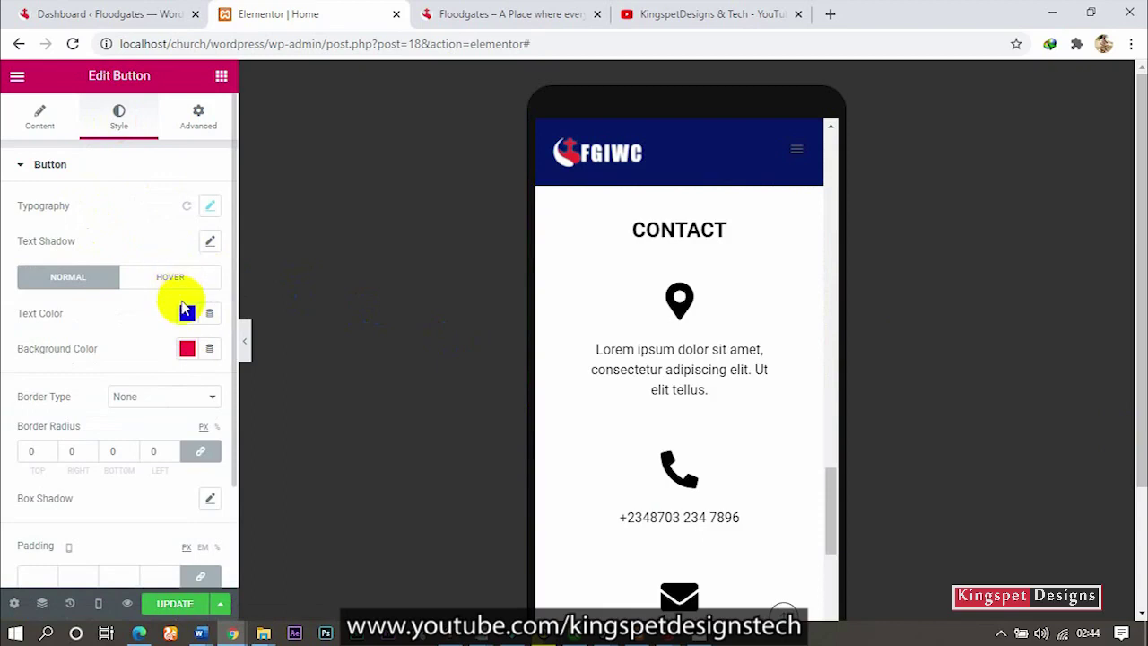
- Change the Contact button's normal background colour to green #23A455
click(187, 350)
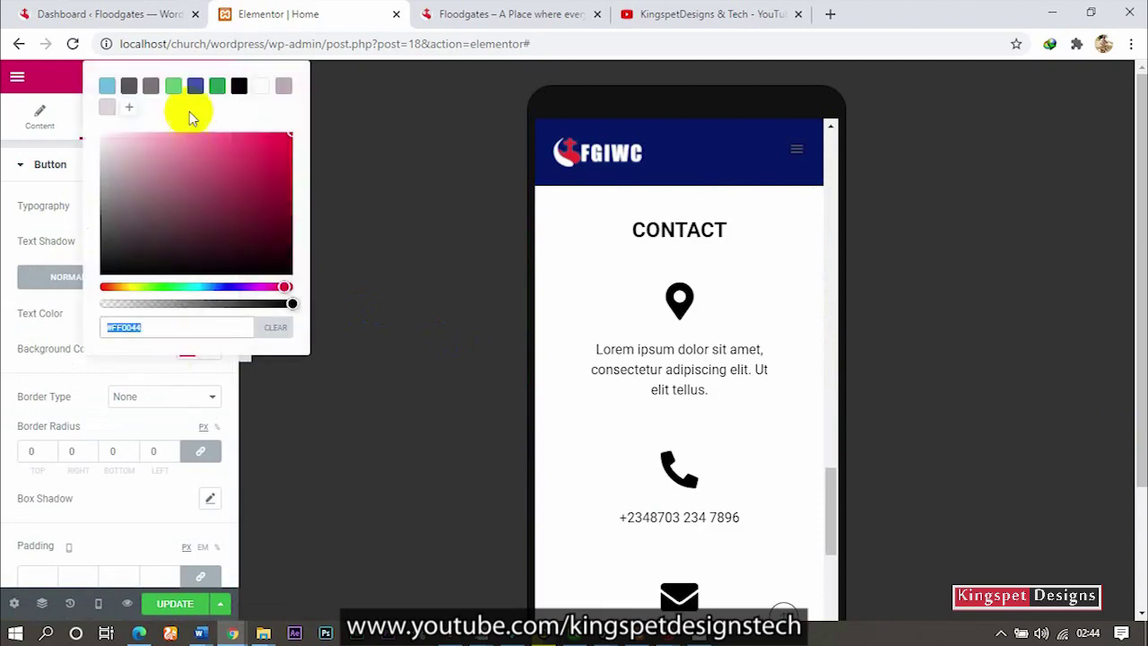
click(217, 86)
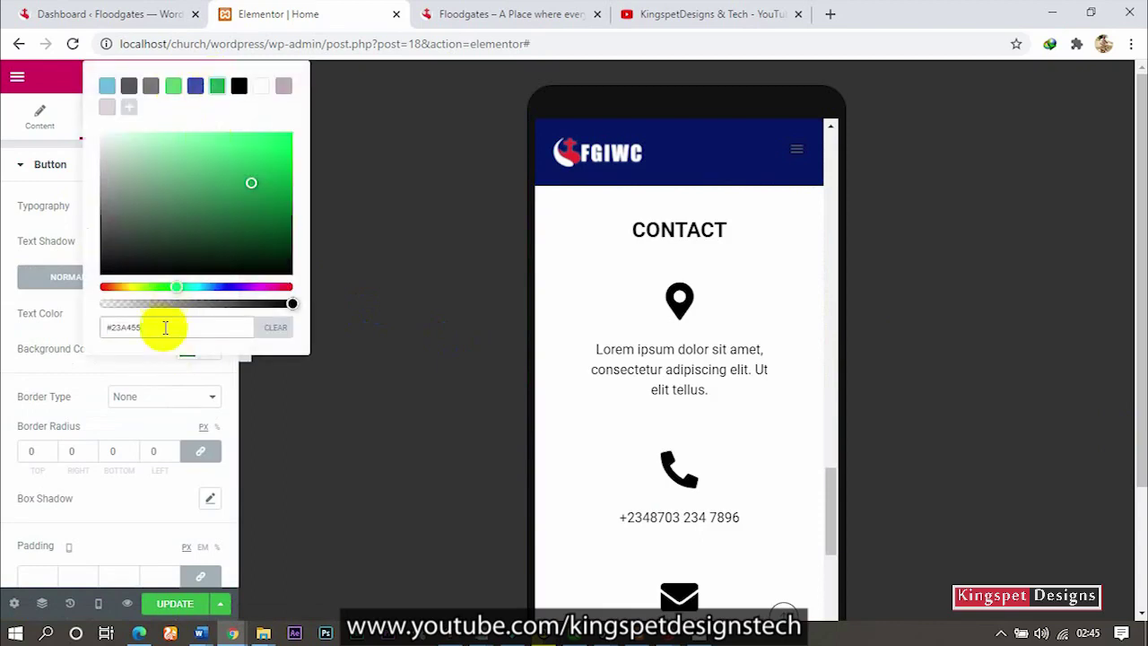
click(143, 350)
- Set the Contact button's hover background colour to #FF004D and check both hero buttons
click(170, 276)
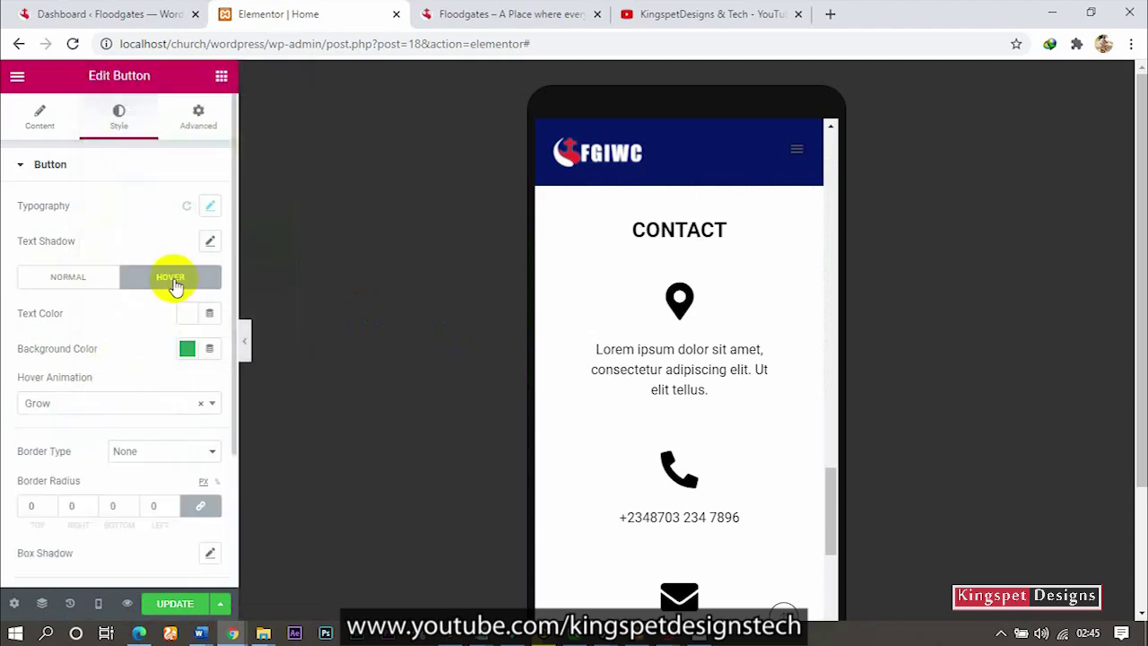
click(187, 349)
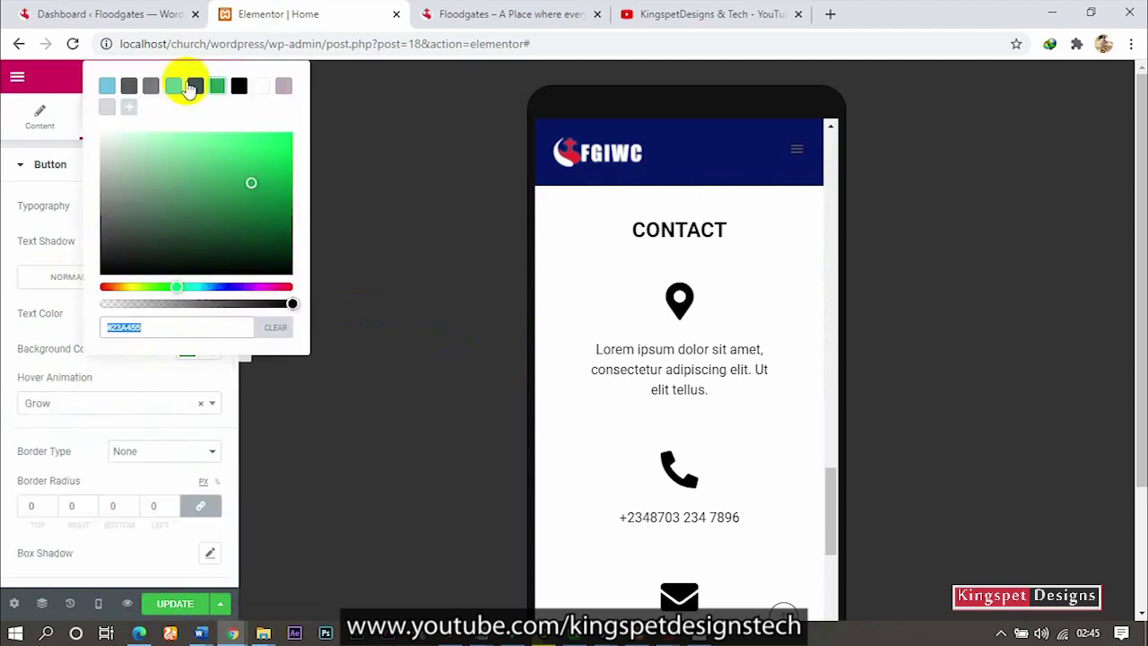
click(216, 263)
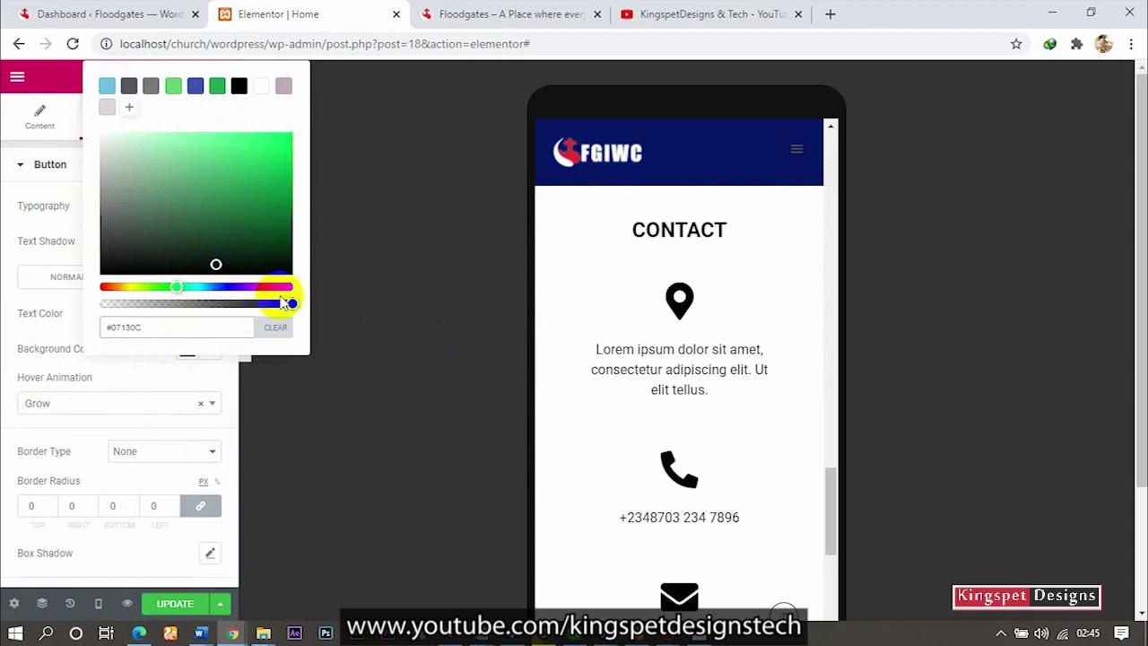
click(283, 287)
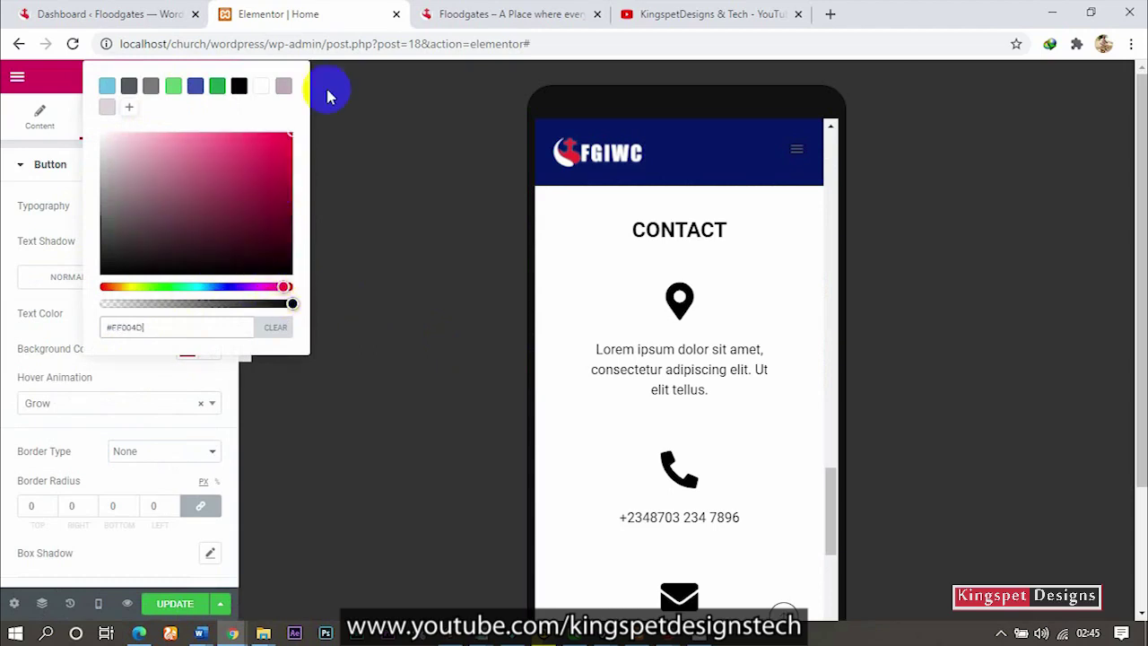
click(56, 224)
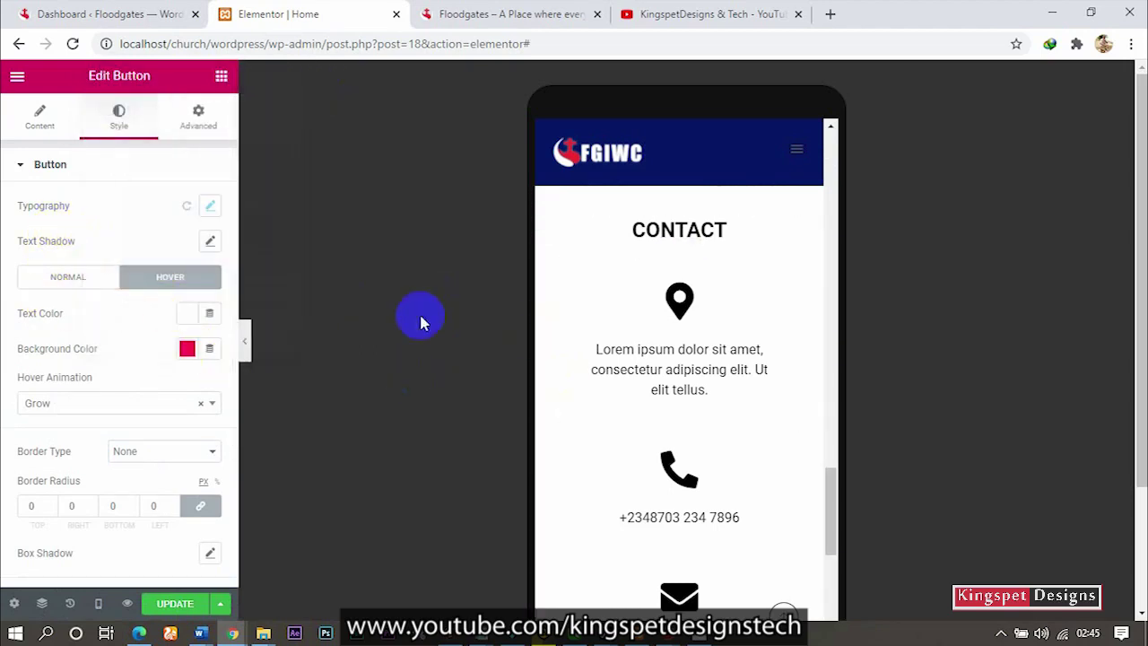
scroll(713, 285, up, 10)
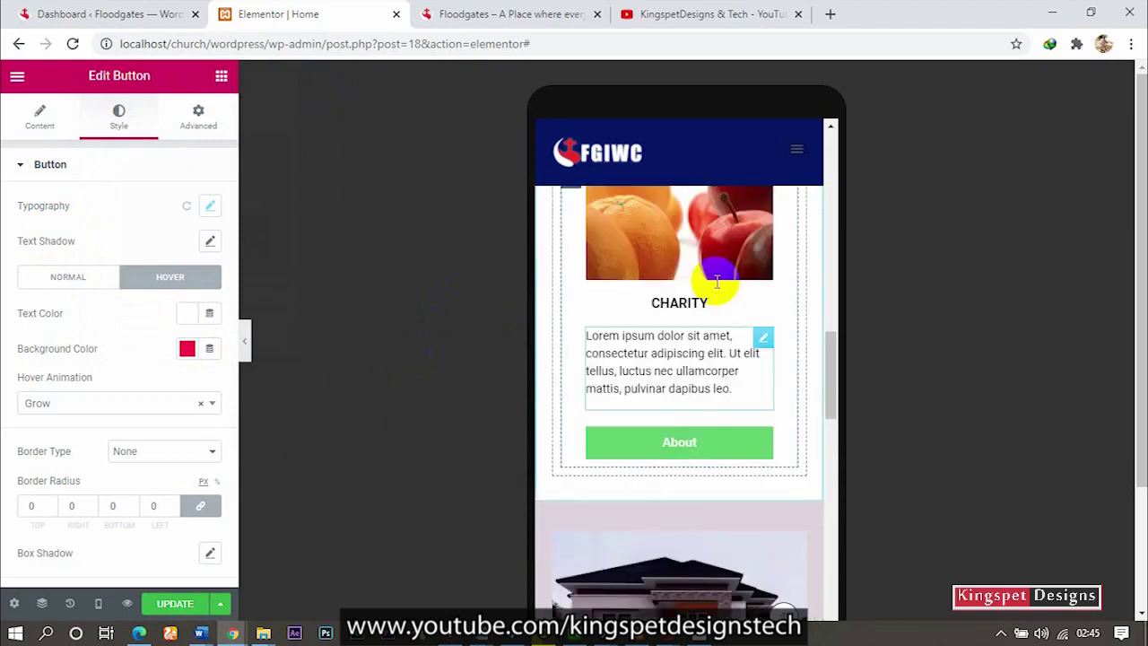
scroll(717, 283, up, 10)
scroll(716, 283, up, 3)
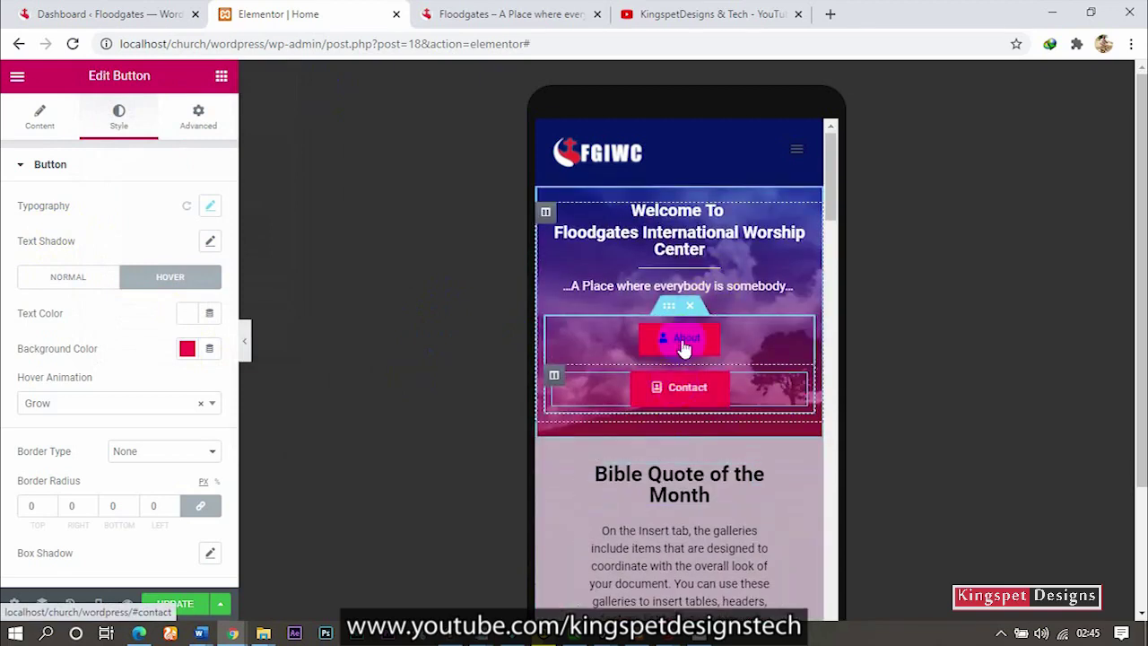
click(150, 558)
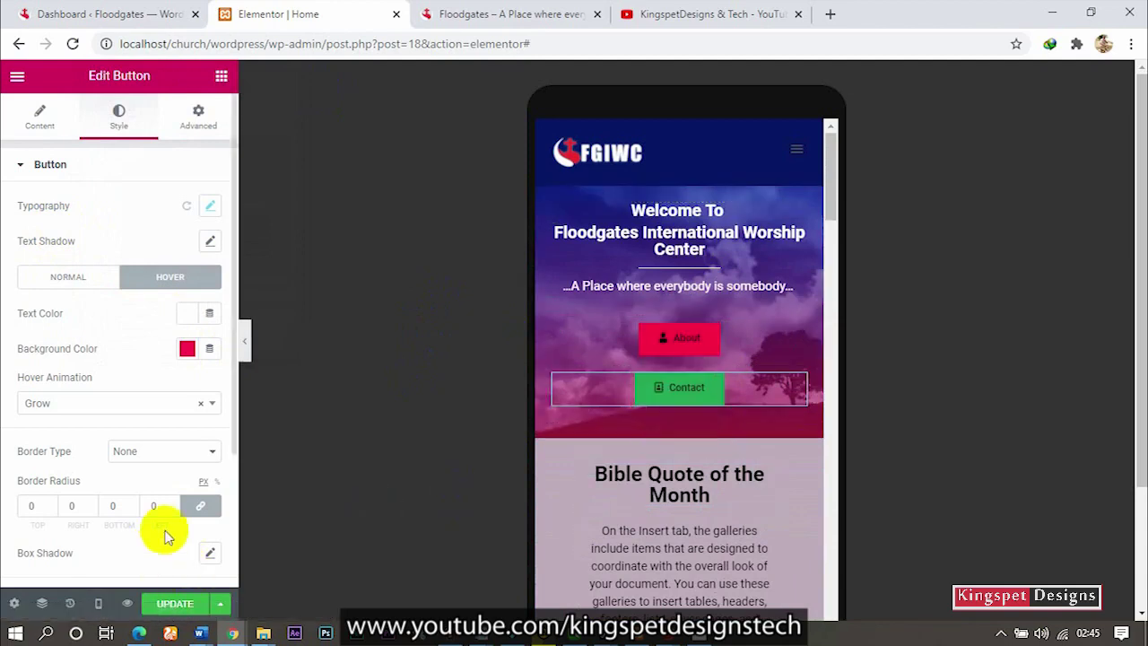
- Set the mobile padding of the "Bible Quote of the Month" section to 20 px on all sides
scroll(668, 503, down, 2)
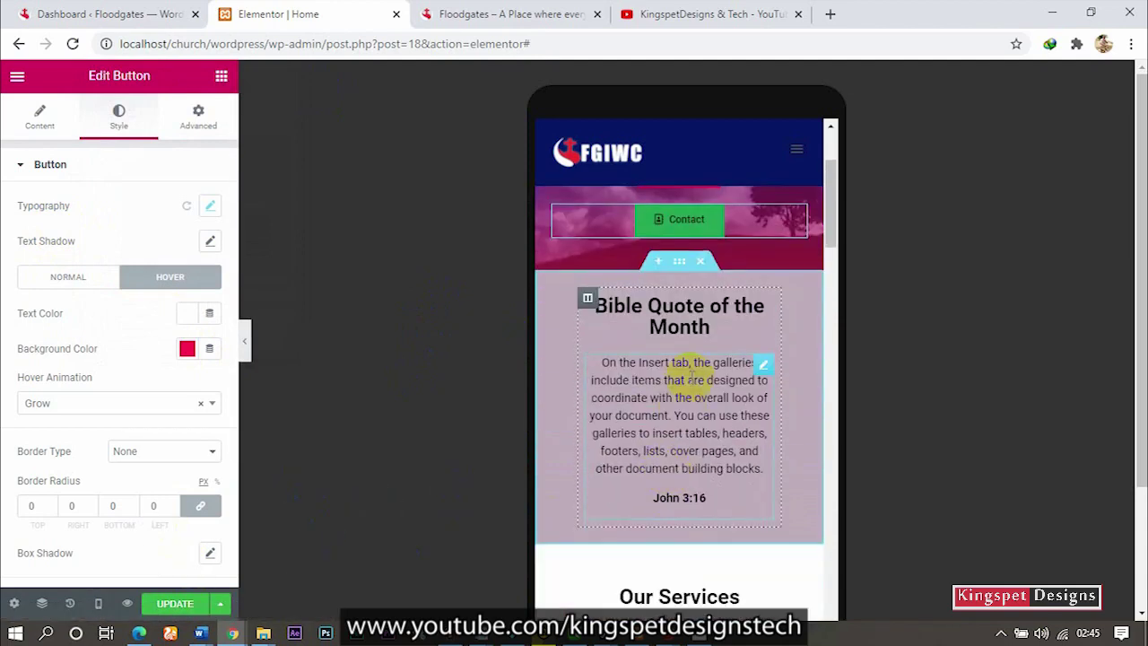
click(679, 268)
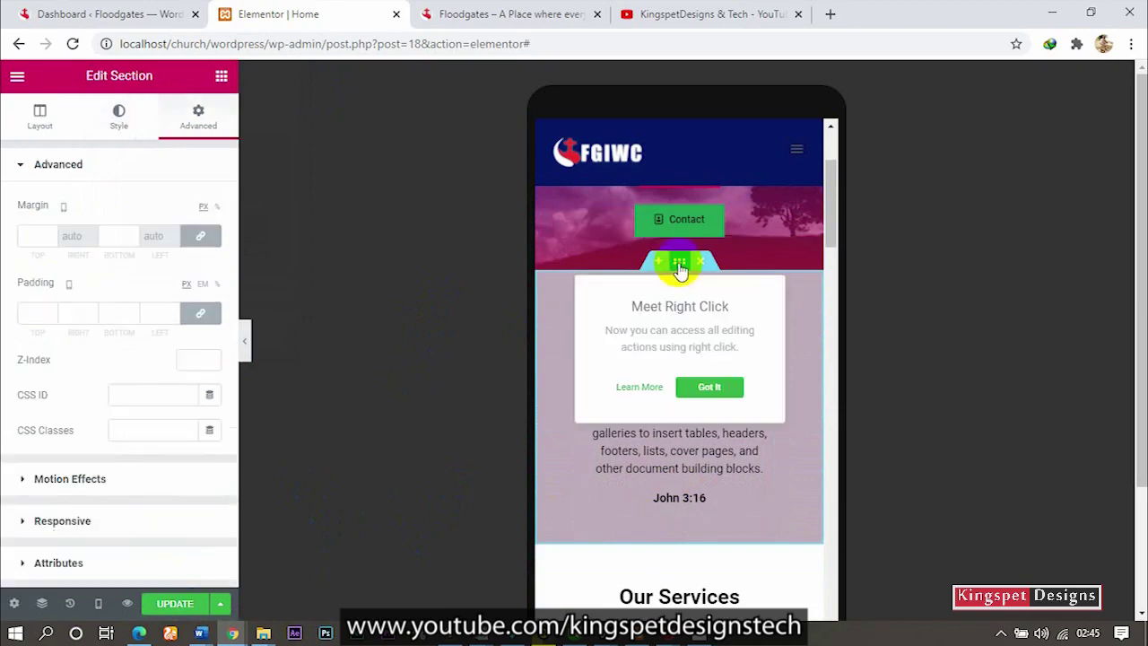
click(195, 316)
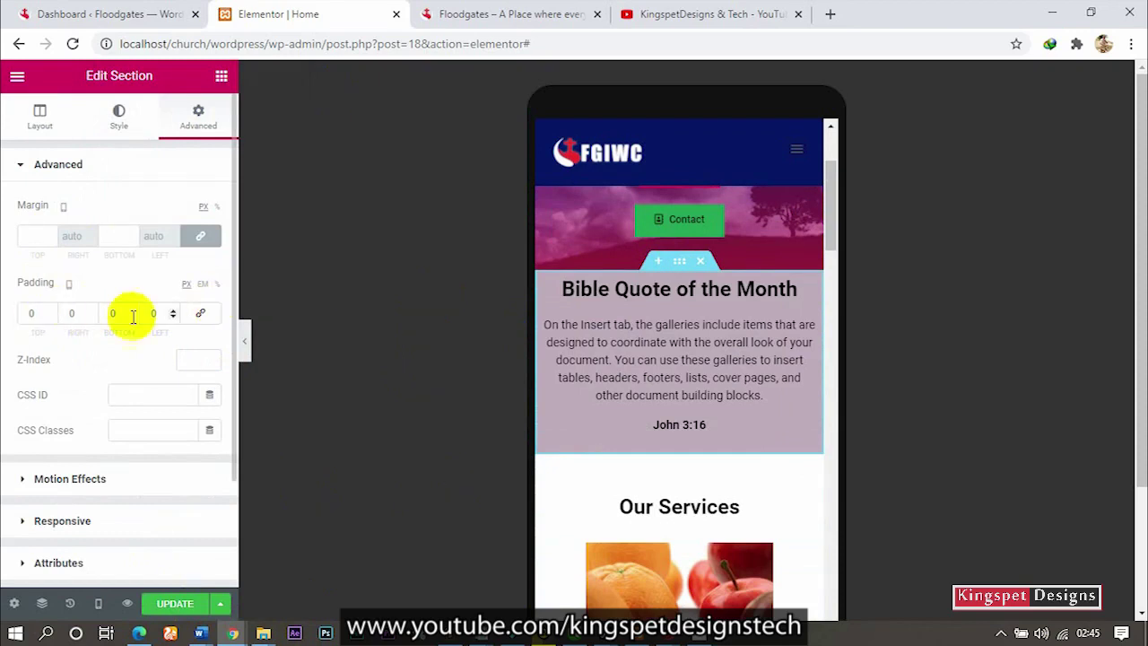
click(205, 316)
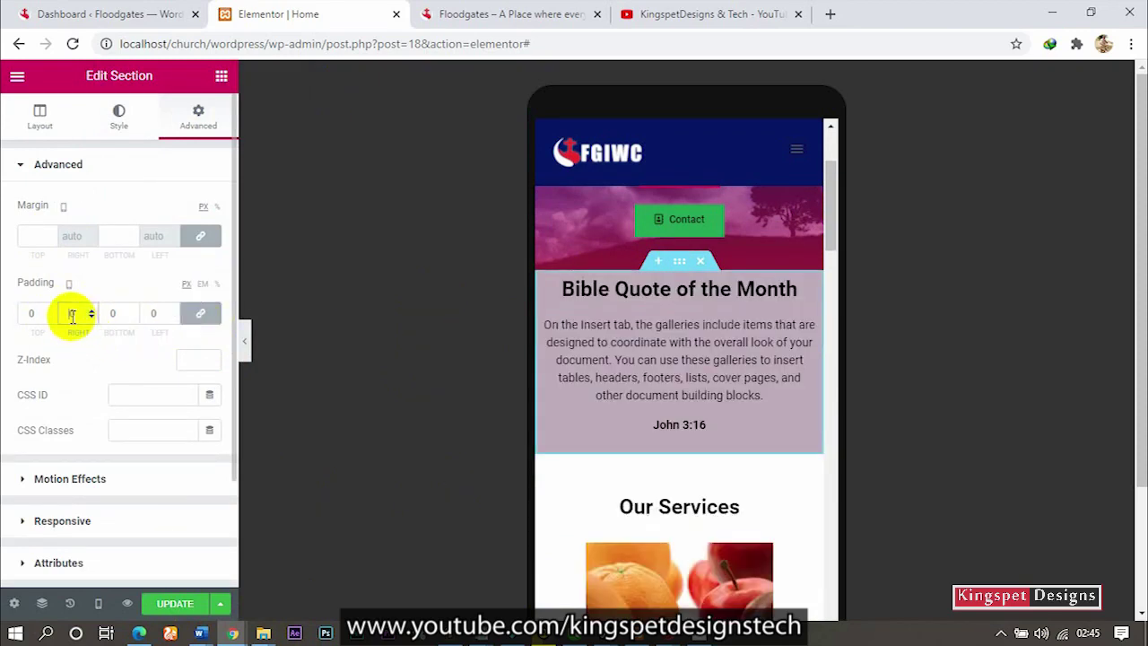
text(20)
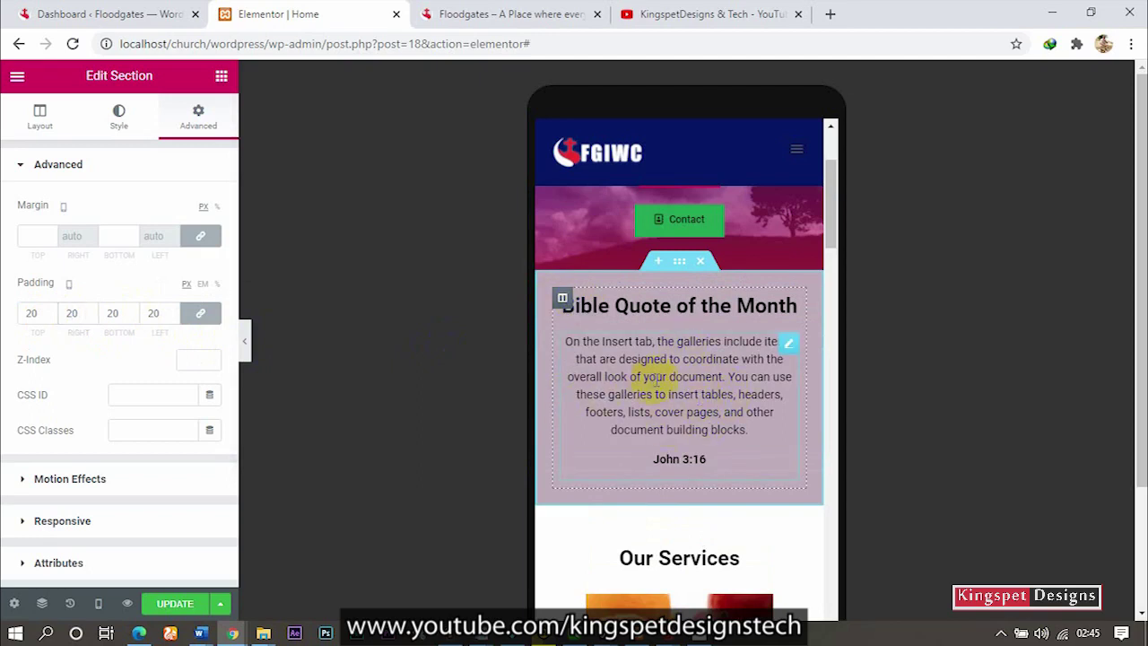
- Try left and justified alignment on the Bible quote paragraph, and set its mobile alignment to centre
click(655, 381)
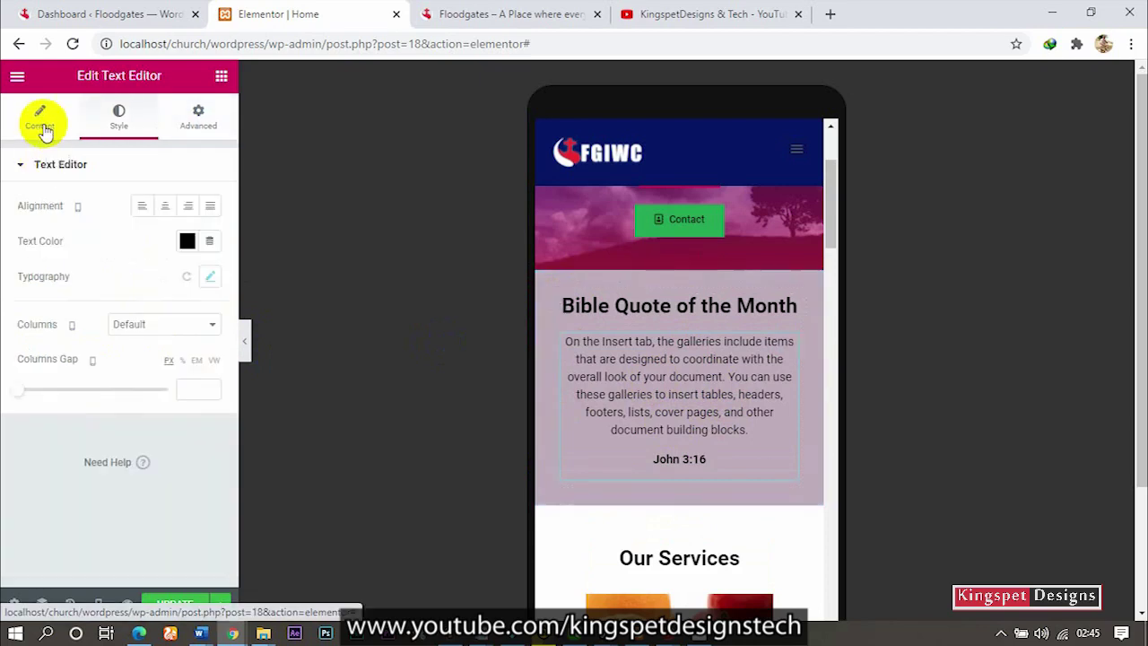
click(43, 124)
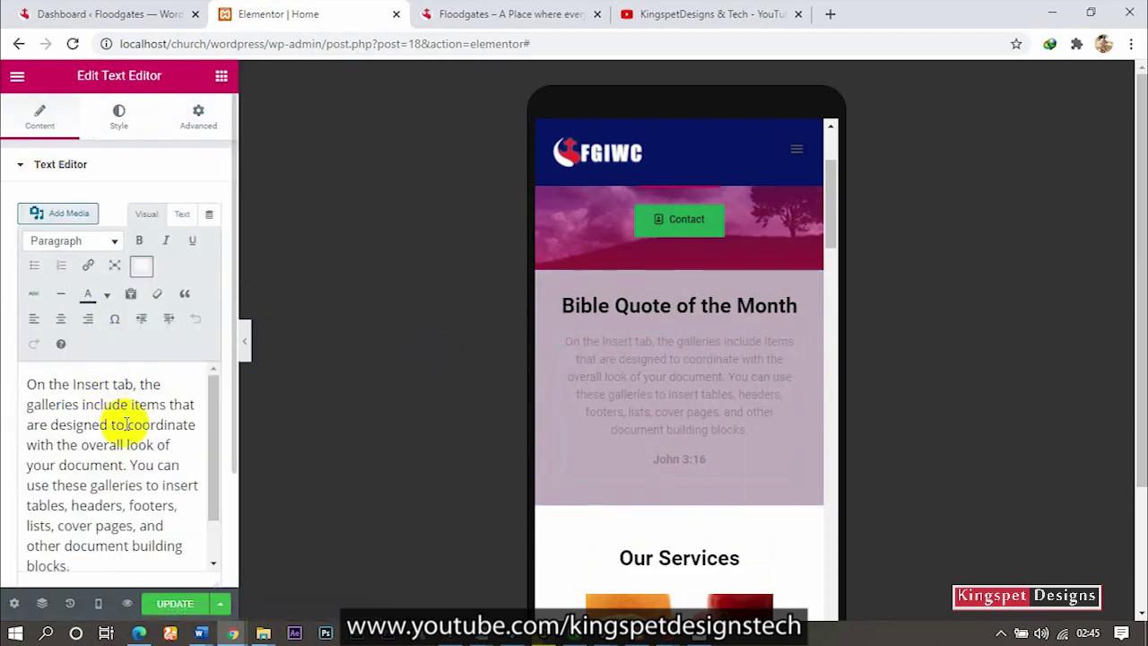
scroll(134, 421, down, 2)
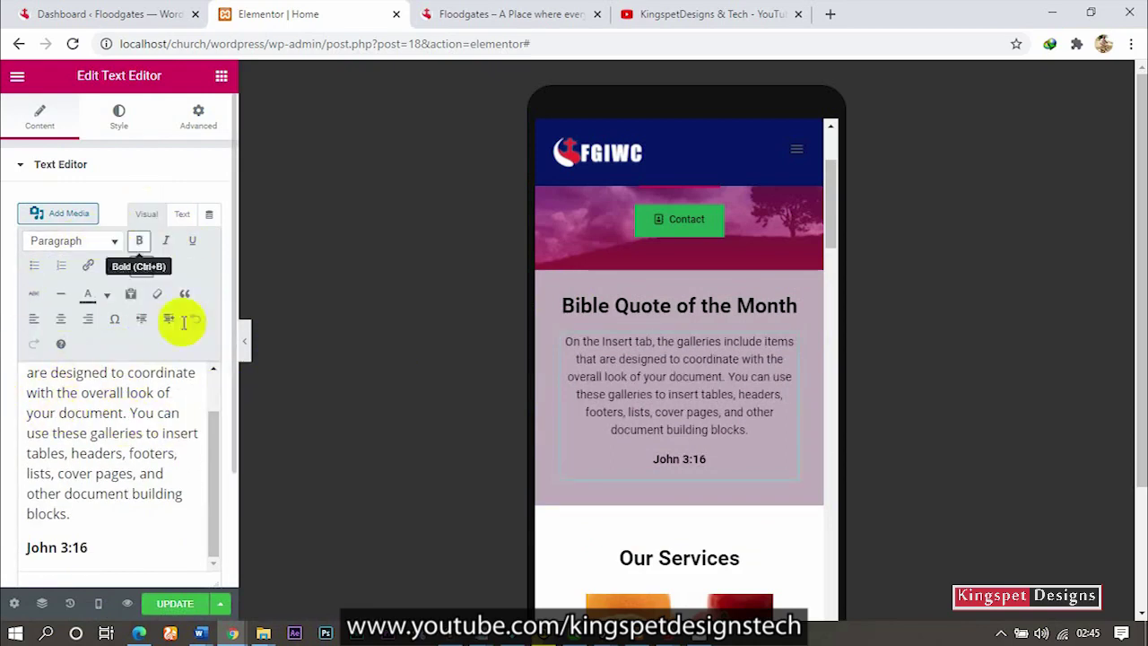
click(120, 117)
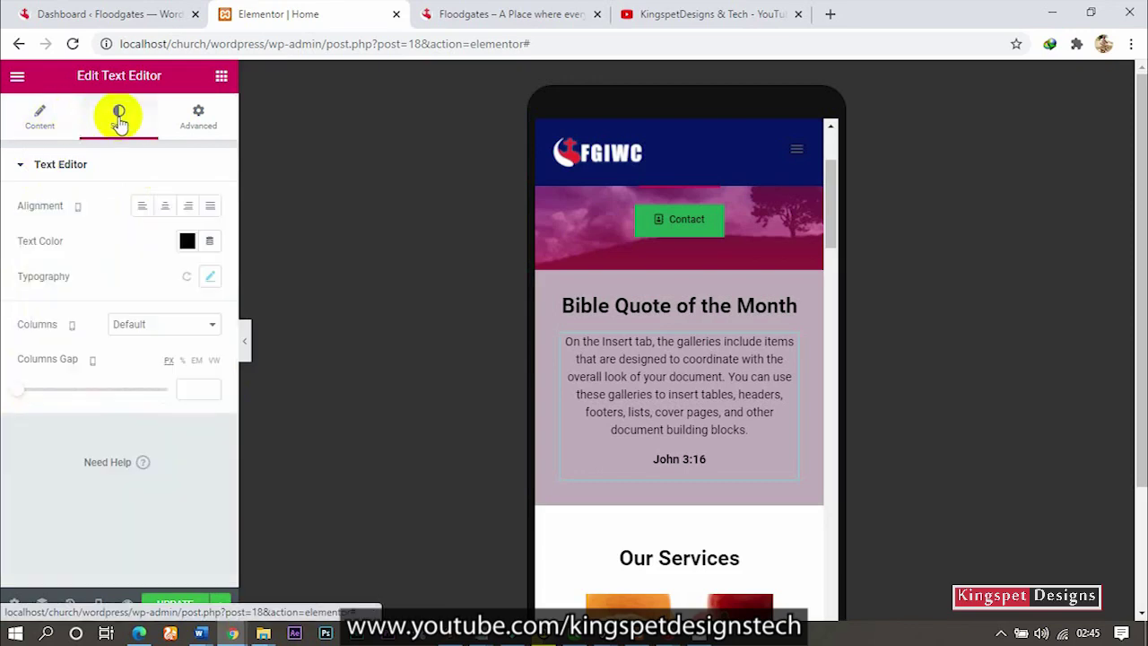
click(143, 206)
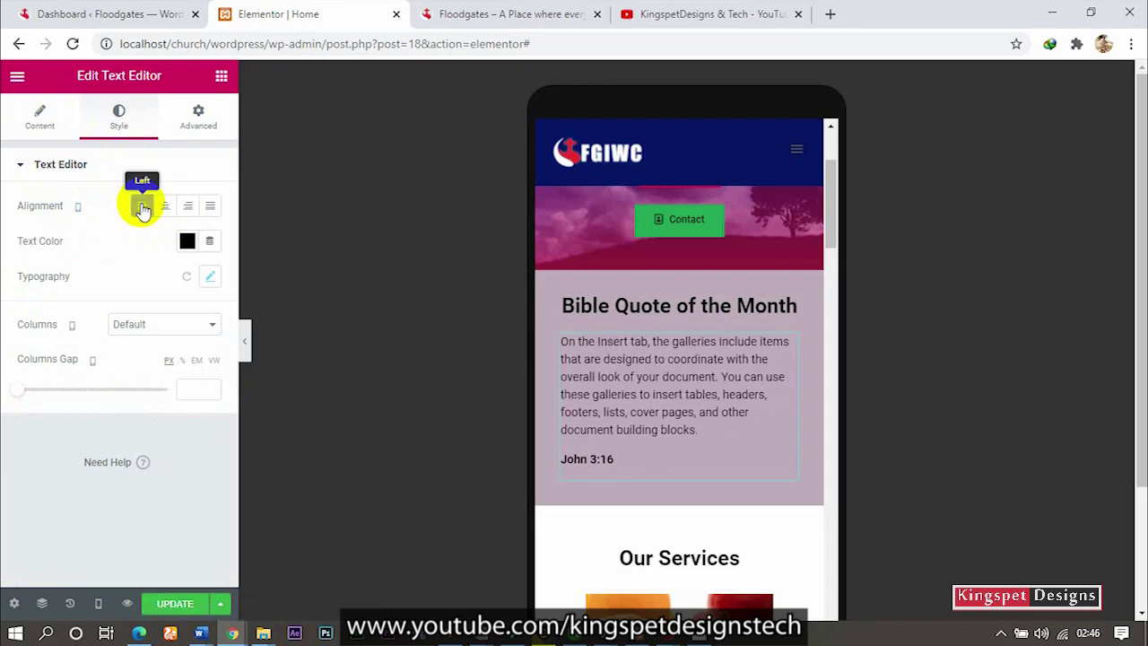
click(212, 208)
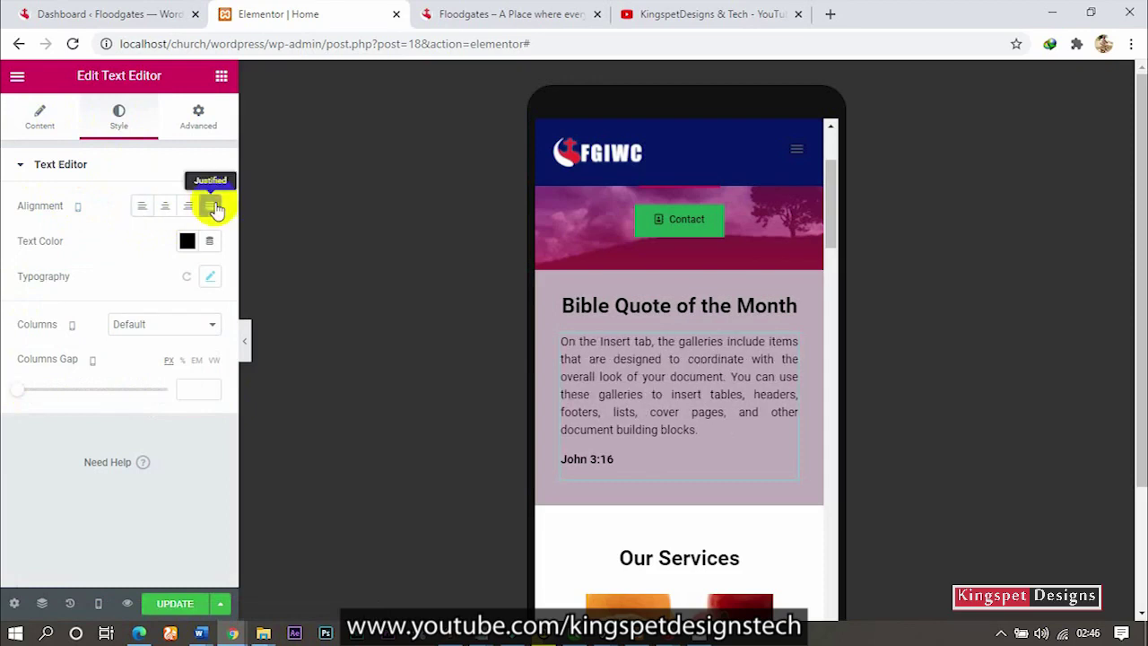
click(165, 208)
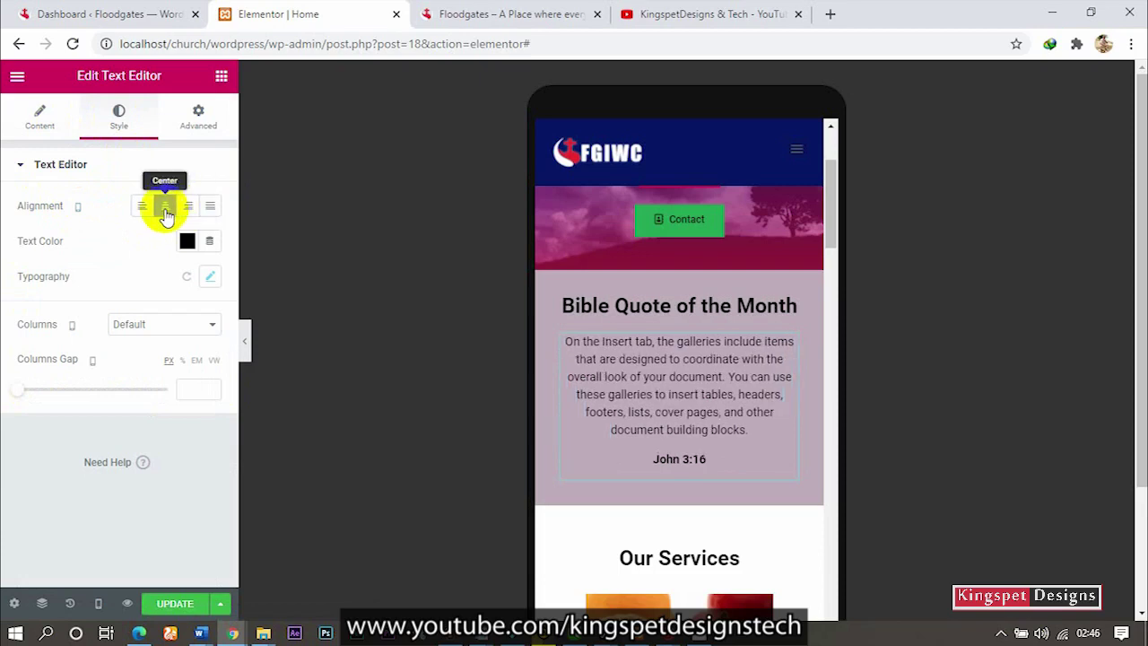
click(142, 208)
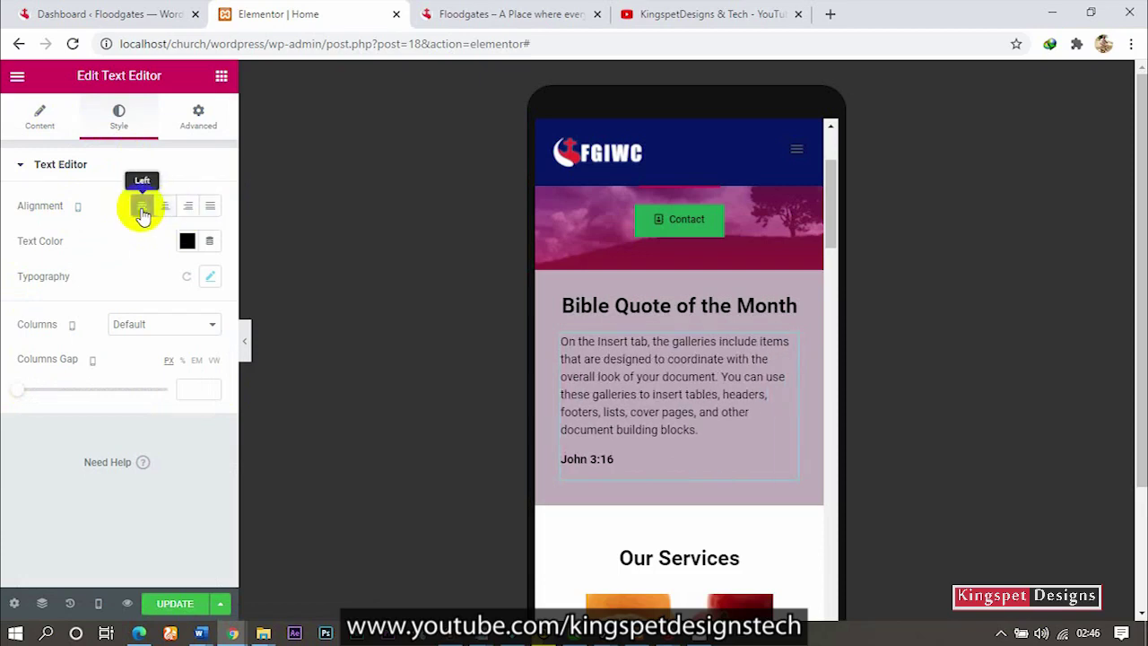
click(165, 208)
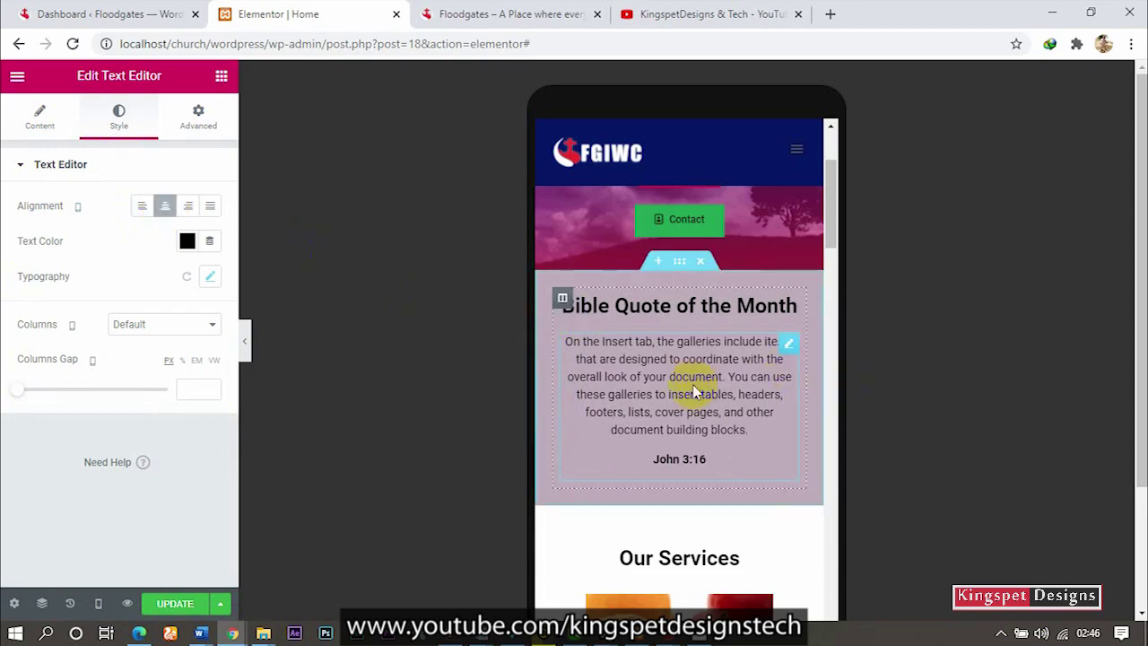
scroll(693, 392, down, 1)
scroll(692, 384, up, 2)
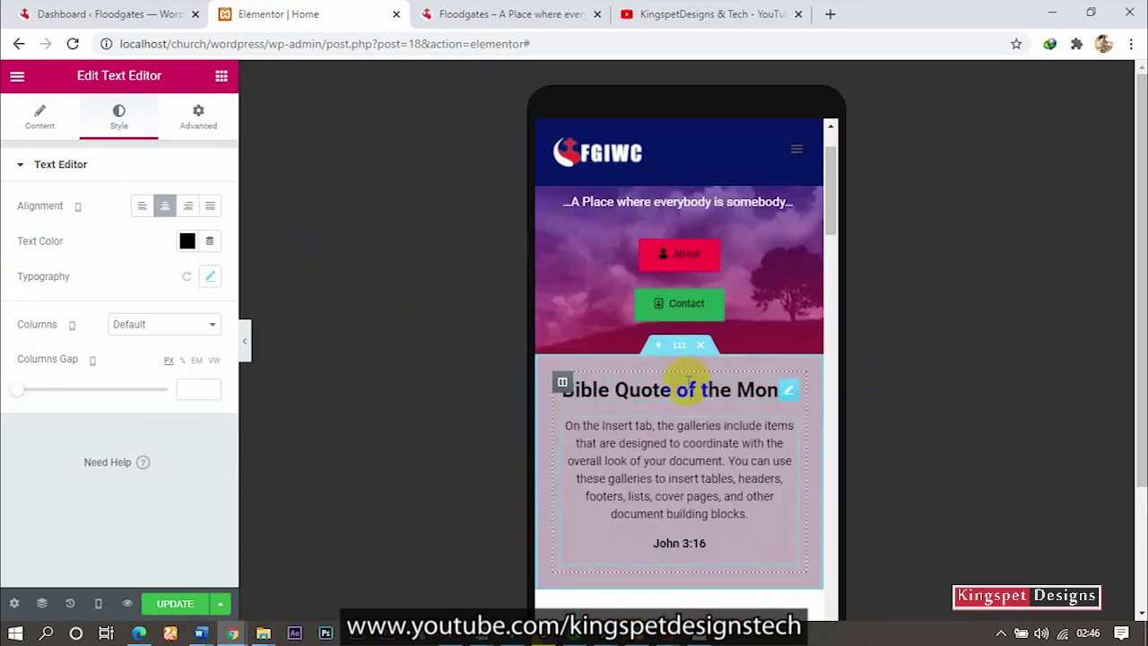
- Set the mobile text size of the "Bible Quote of the Month" heading to 18 px and copy the heading
click(686, 382)
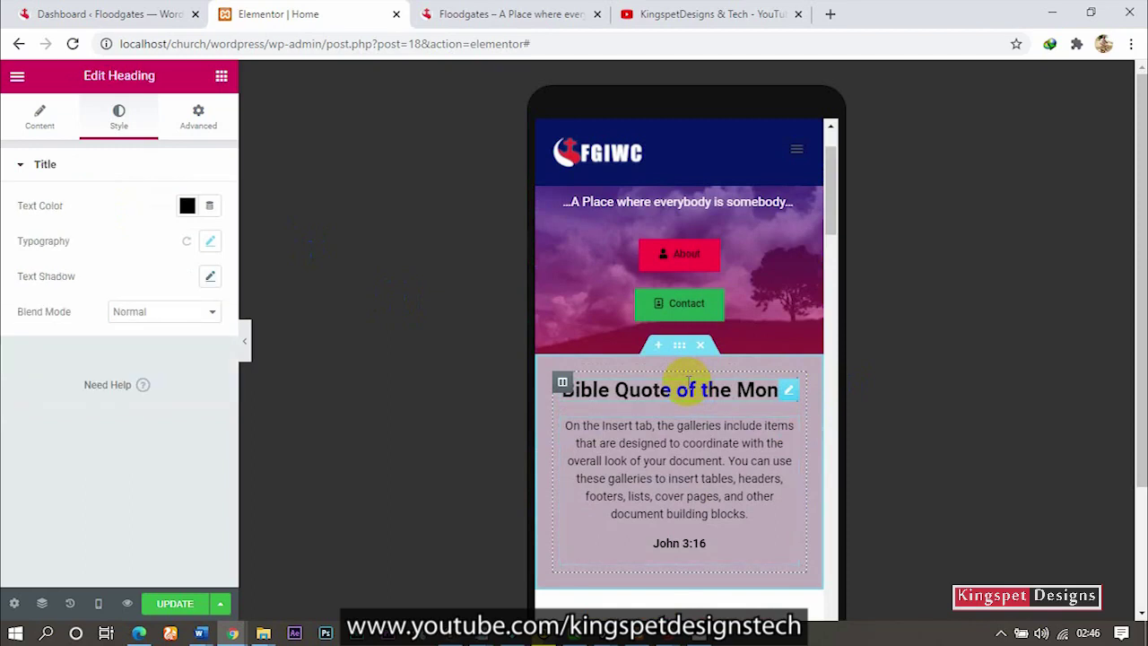
click(211, 243)
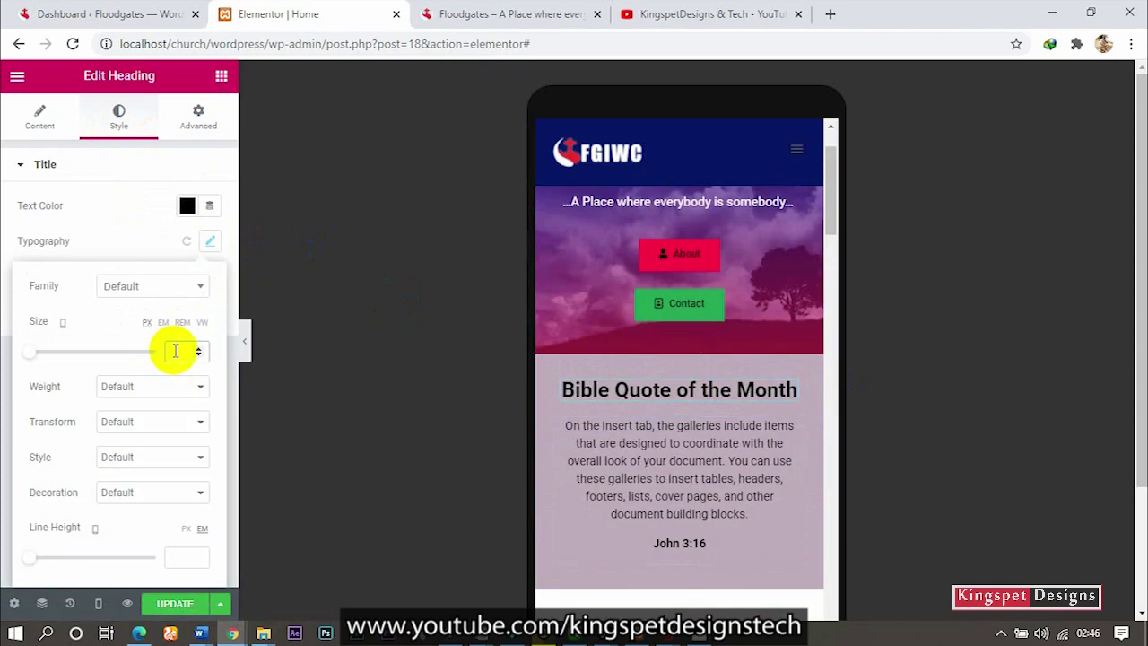
text(18)
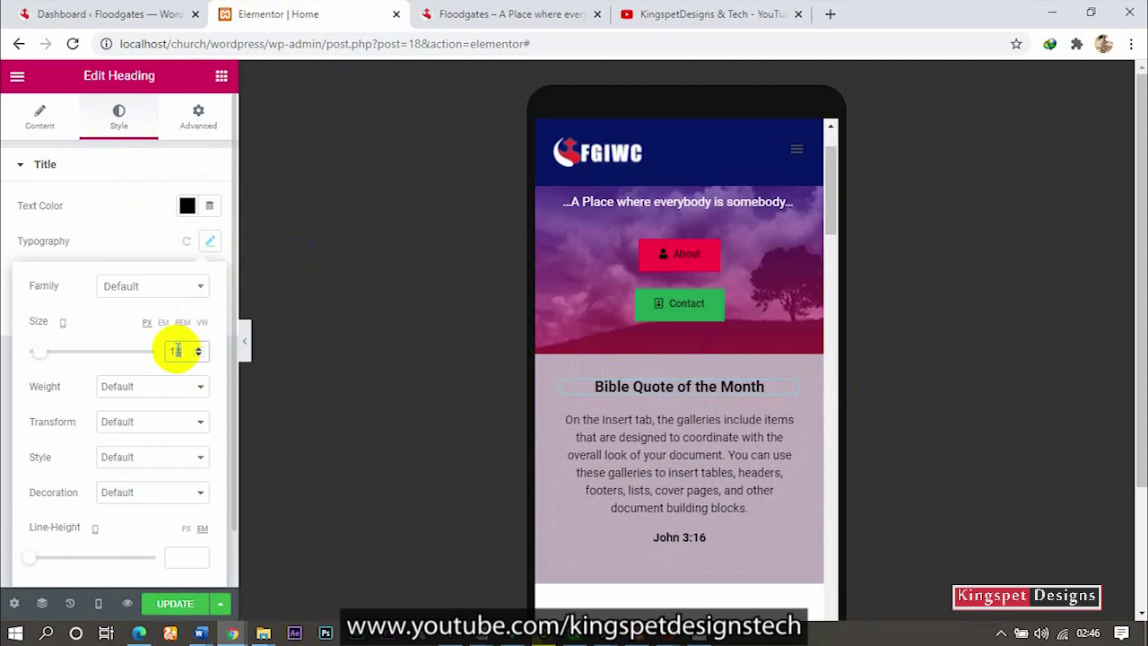
right_click(648, 383)
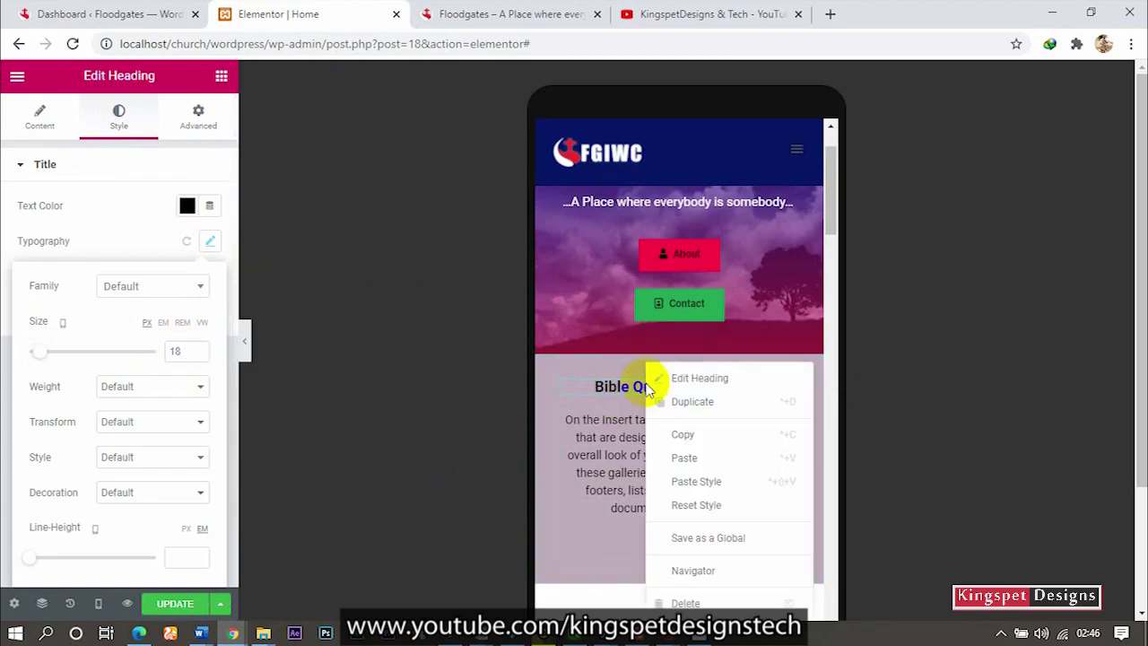
click(688, 433)
scroll(687, 440, down, 4)
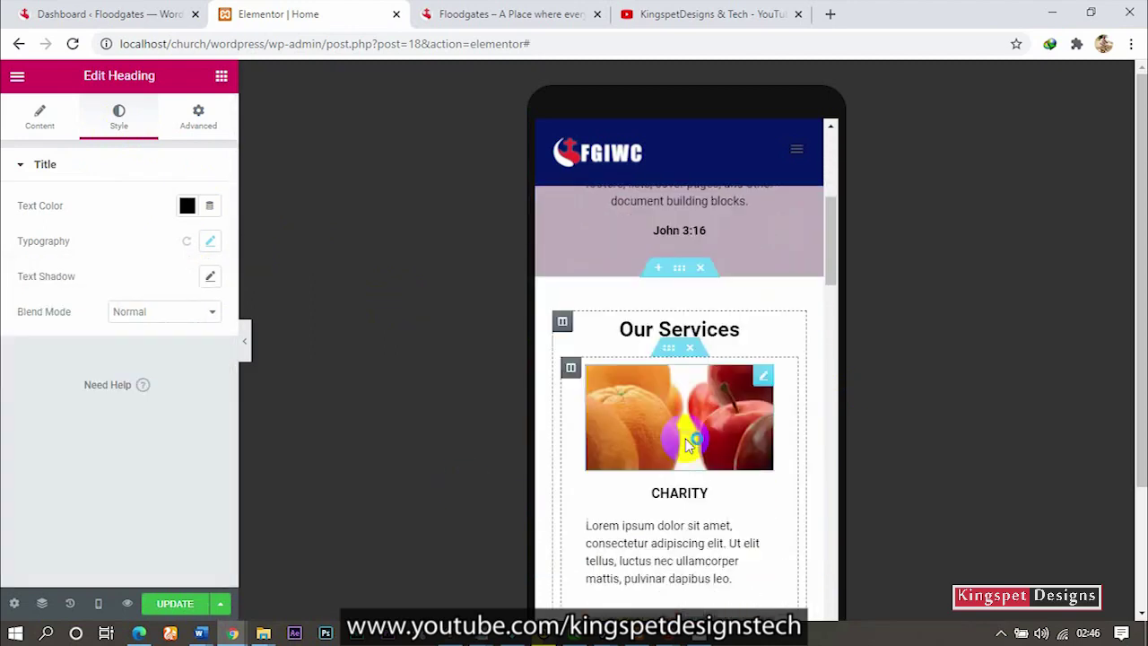
right_click(666, 301)
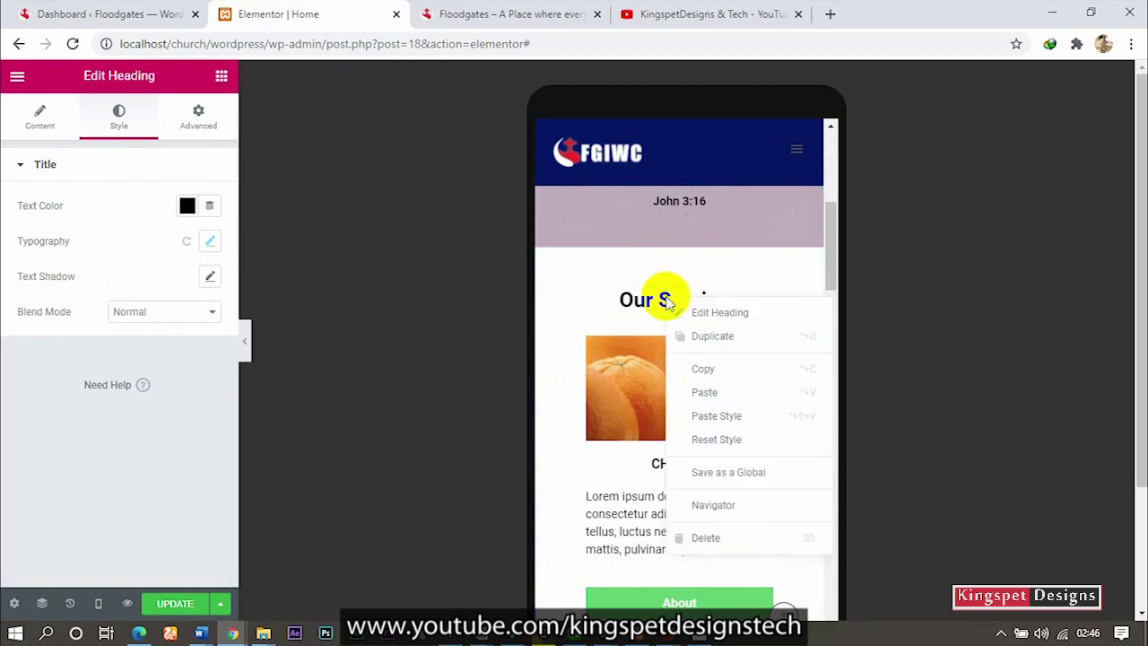
click(717, 396)
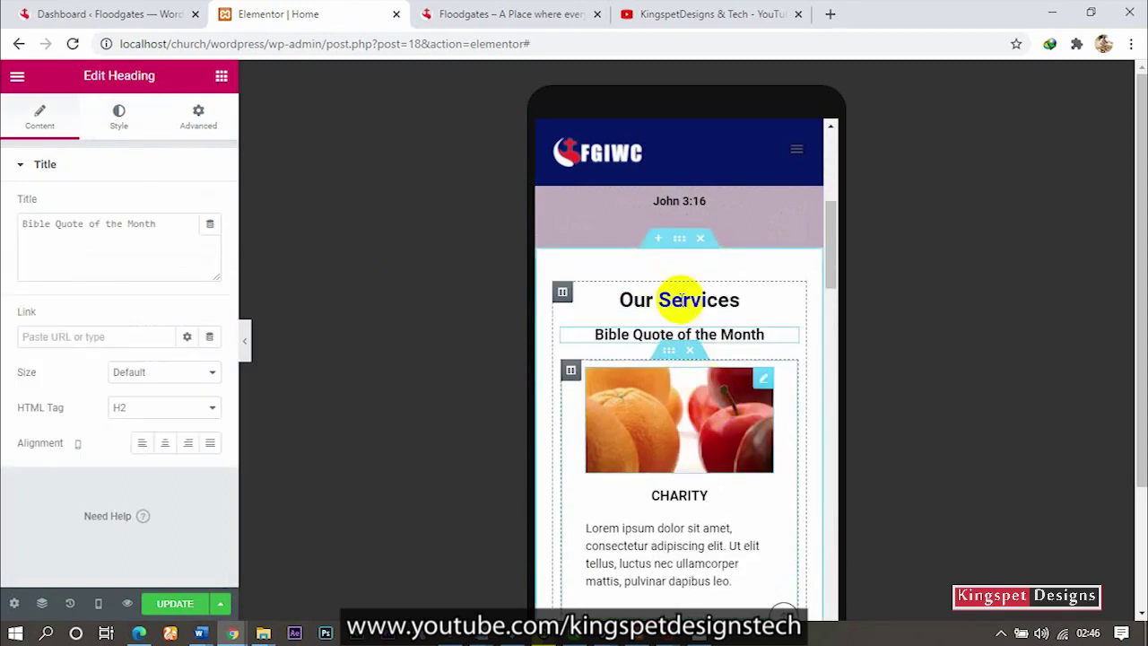
key(Delete)
- Apply the style of the "Bible Quote of the Month" heading to the "Our Services" heading
scroll(686, 301, up, 4)
right_click(682, 303)
scroll(656, 422, up, 1)
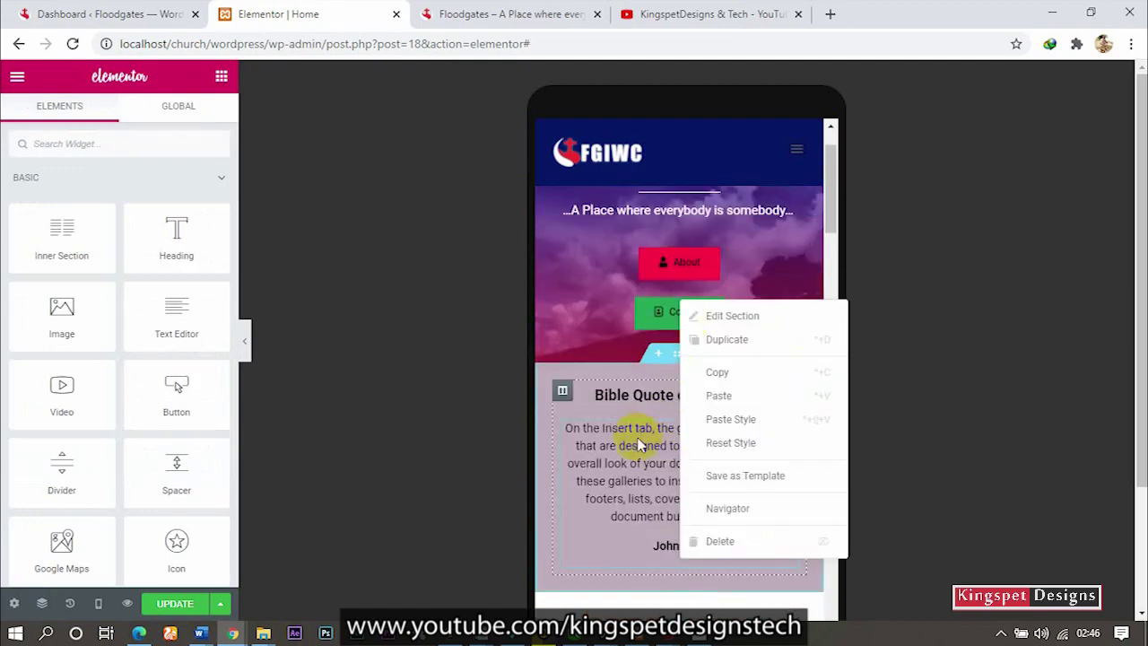
double_click(608, 397)
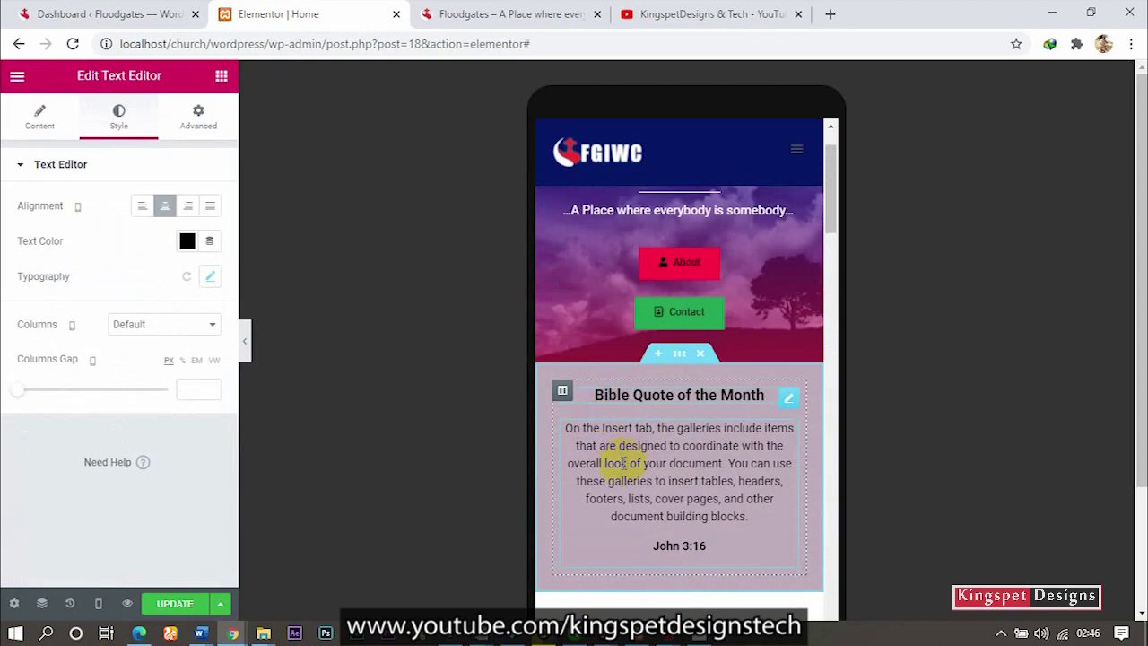
scroll(622, 466, up, 1)
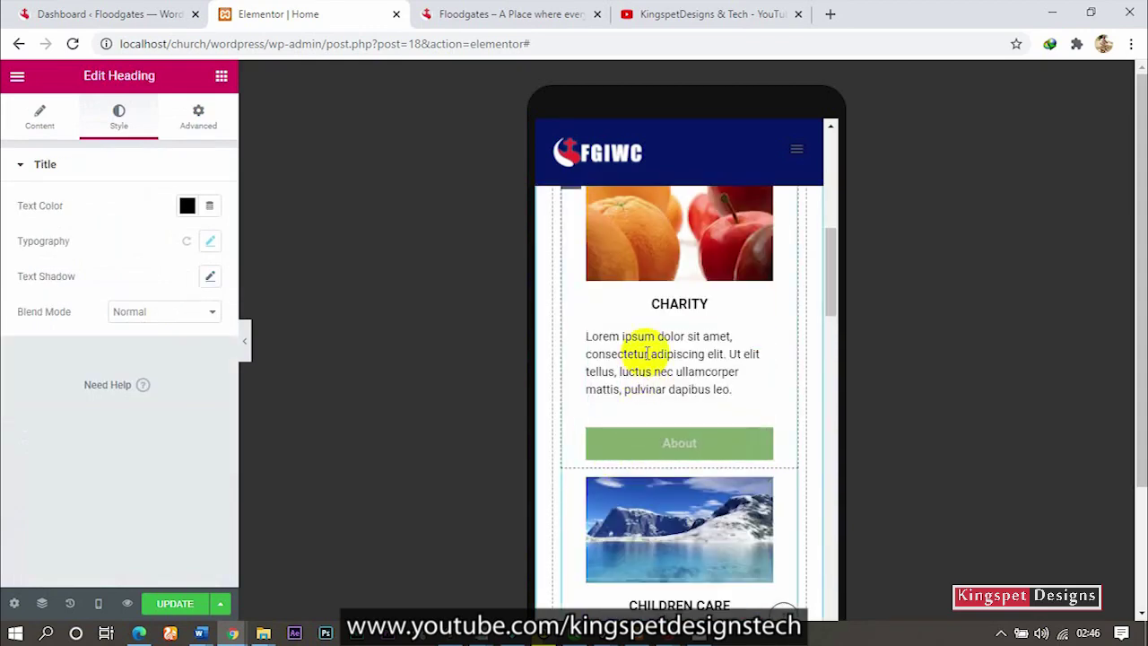
scroll(647, 353, up, 3)
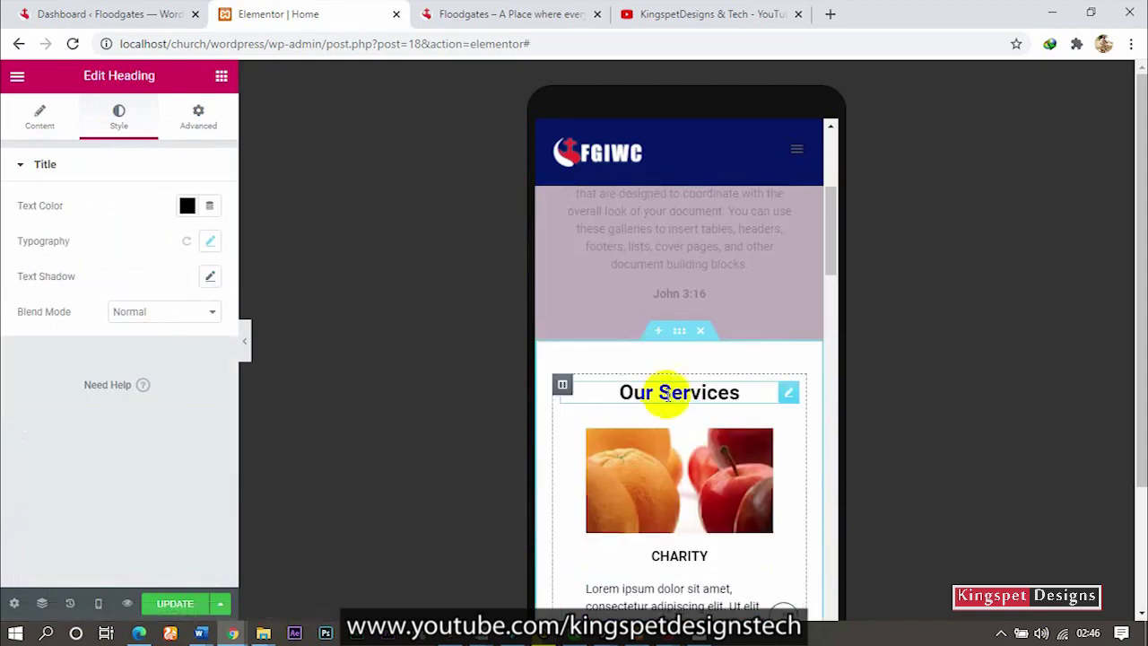
right_click(667, 393)
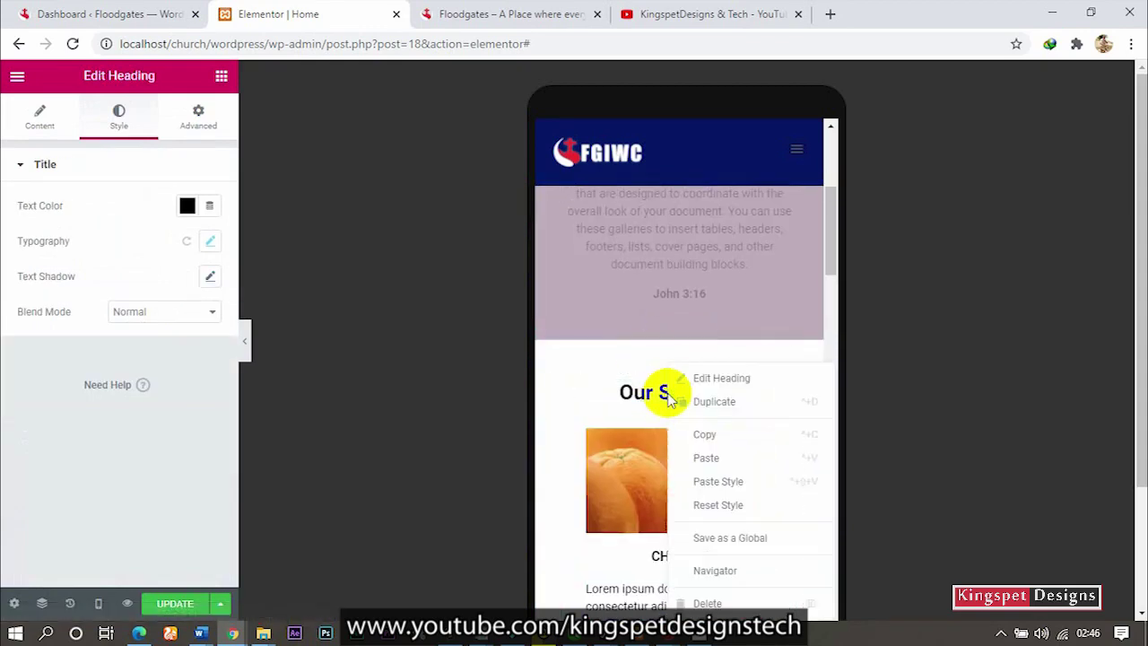
click(715, 480)
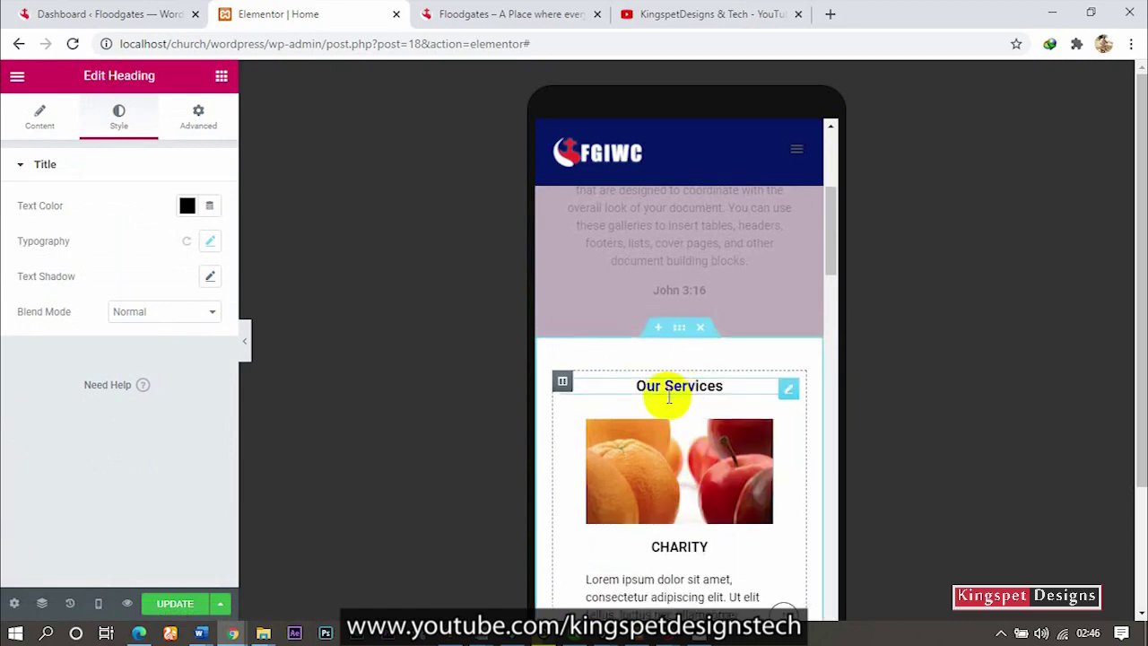
- Apply the copied heading style to the "CONTACT" heading further down the page
scroll(667, 389, down, 5)
scroll(672, 403, down, 6)
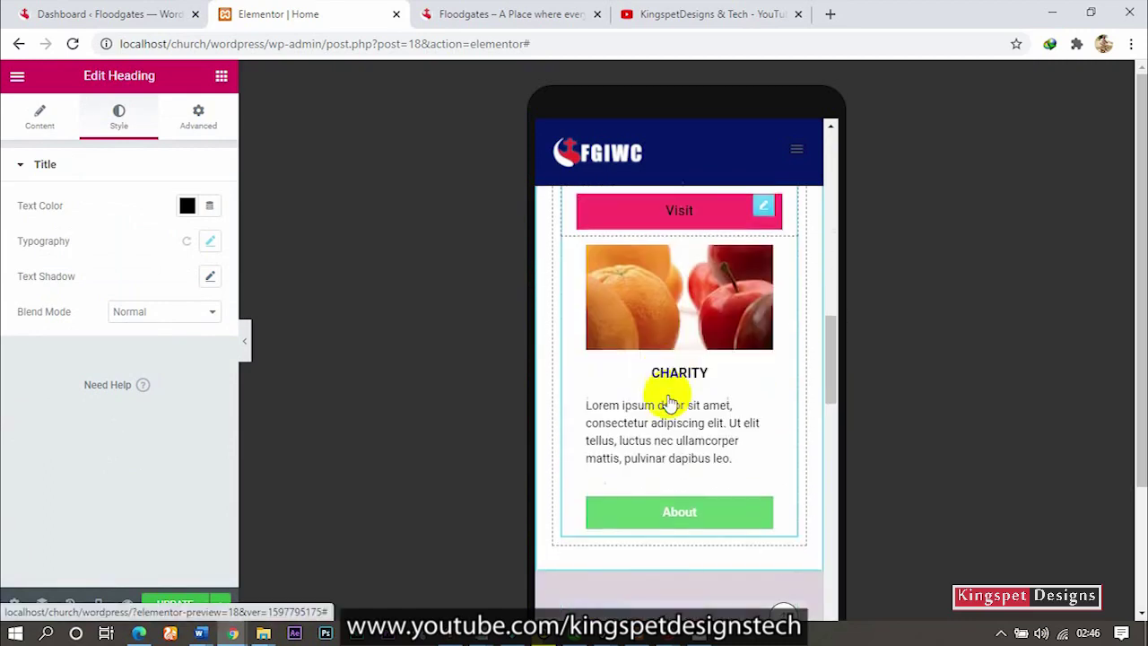
scroll(686, 403, down, 5)
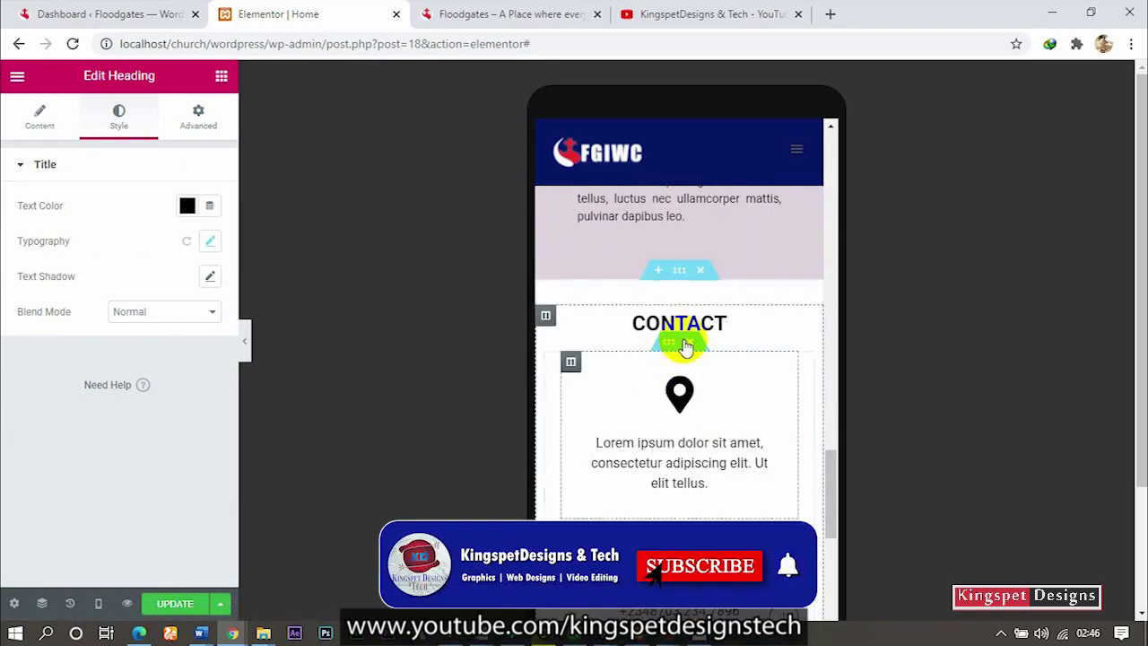
right_click(687, 321)
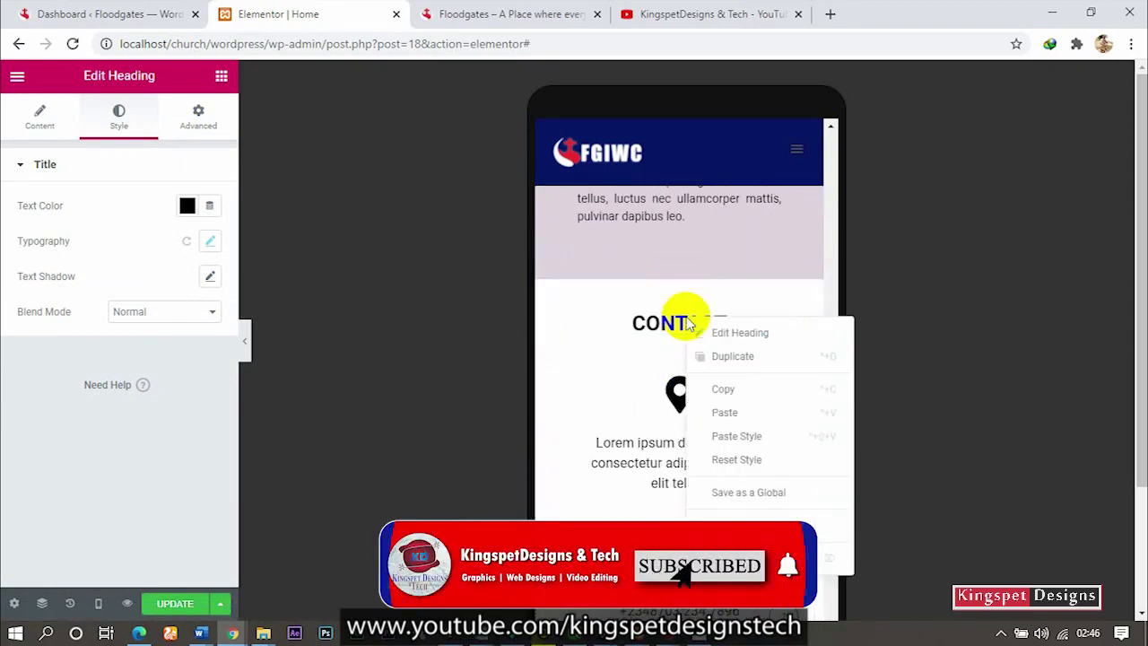
click(744, 436)
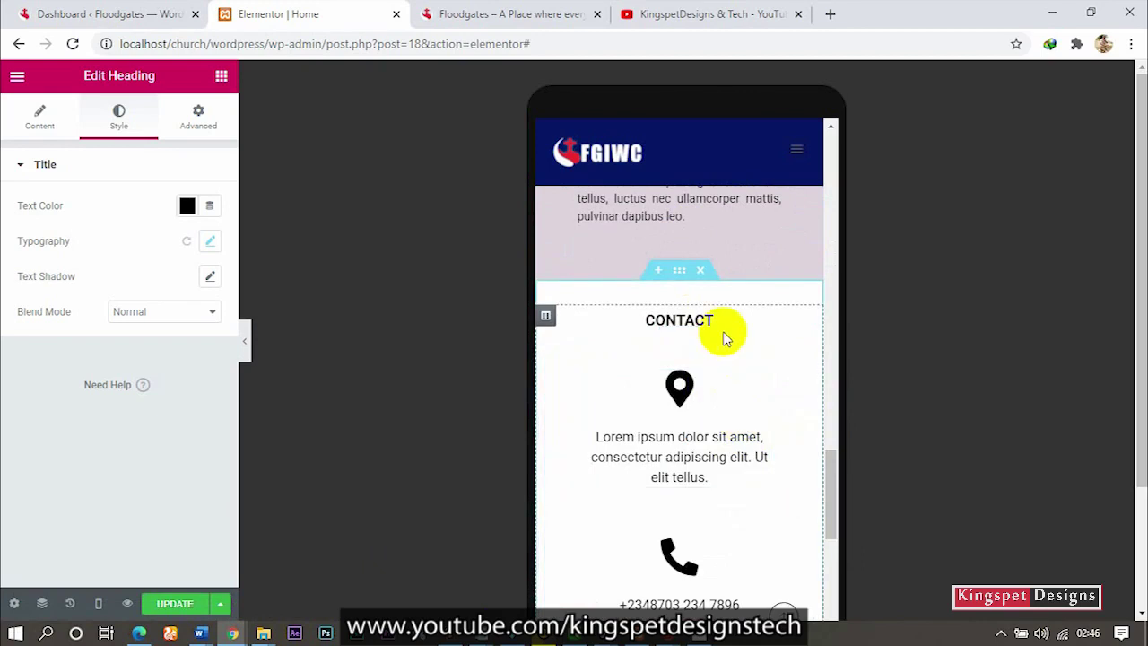
- Unlink the mobile padding and margin values of the inner section under "Our Services", setting them to 0
scroll(725, 334, up, 10)
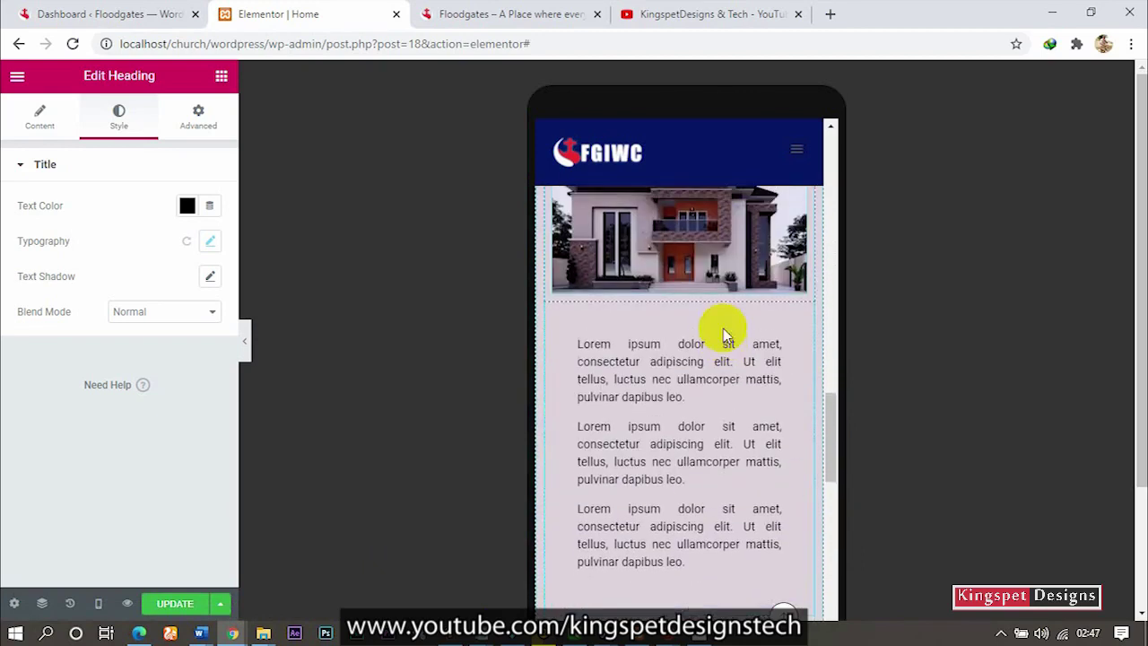
scroll(723, 327, up, 10)
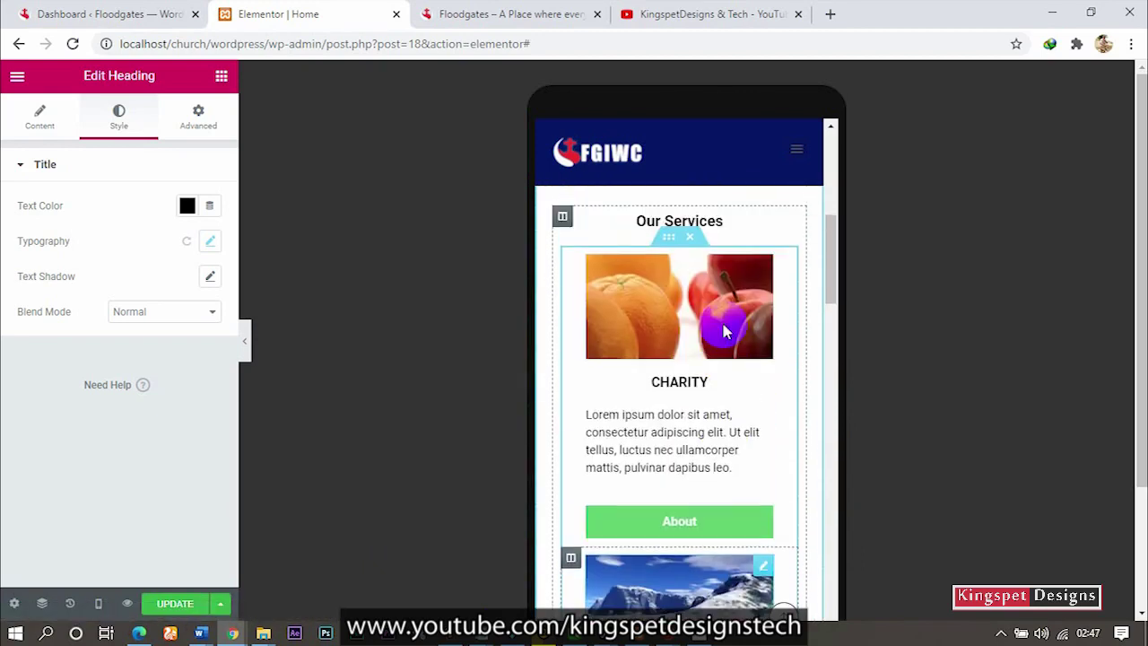
scroll(713, 324, up, 2)
scroll(709, 359, down, 2)
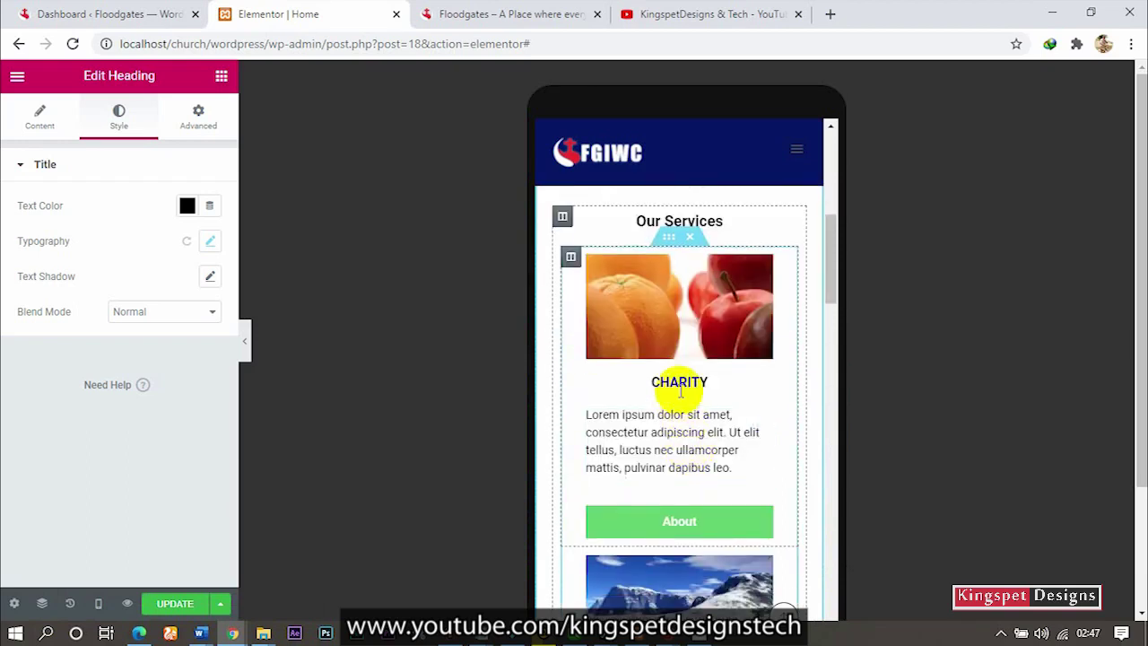
click(672, 242)
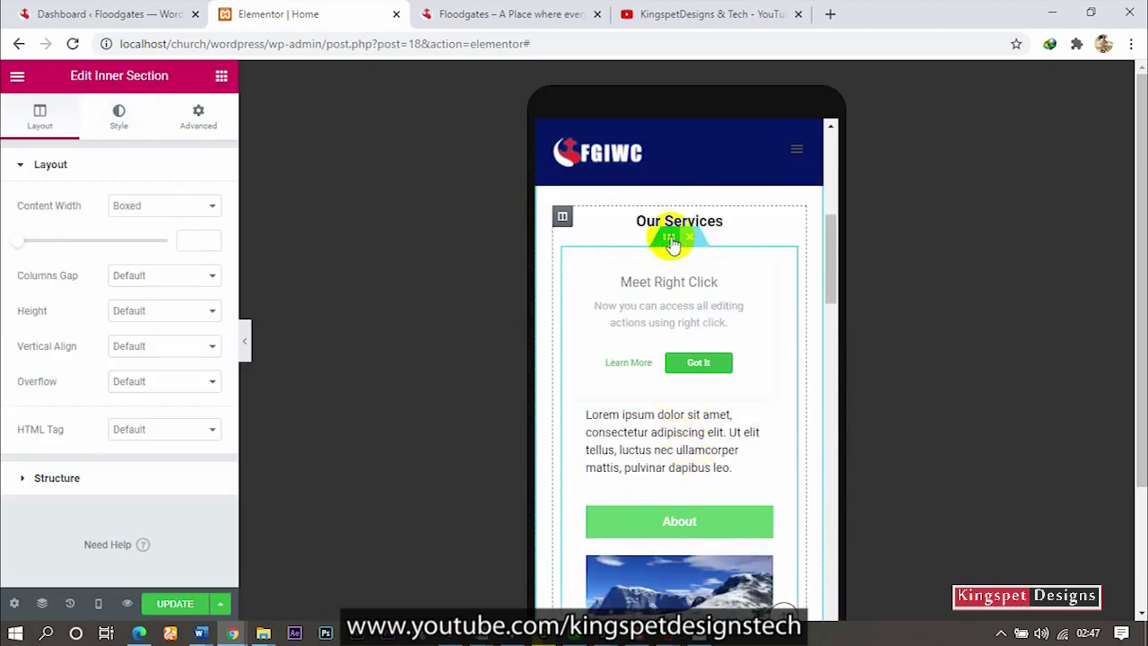
click(203, 121)
click(199, 311)
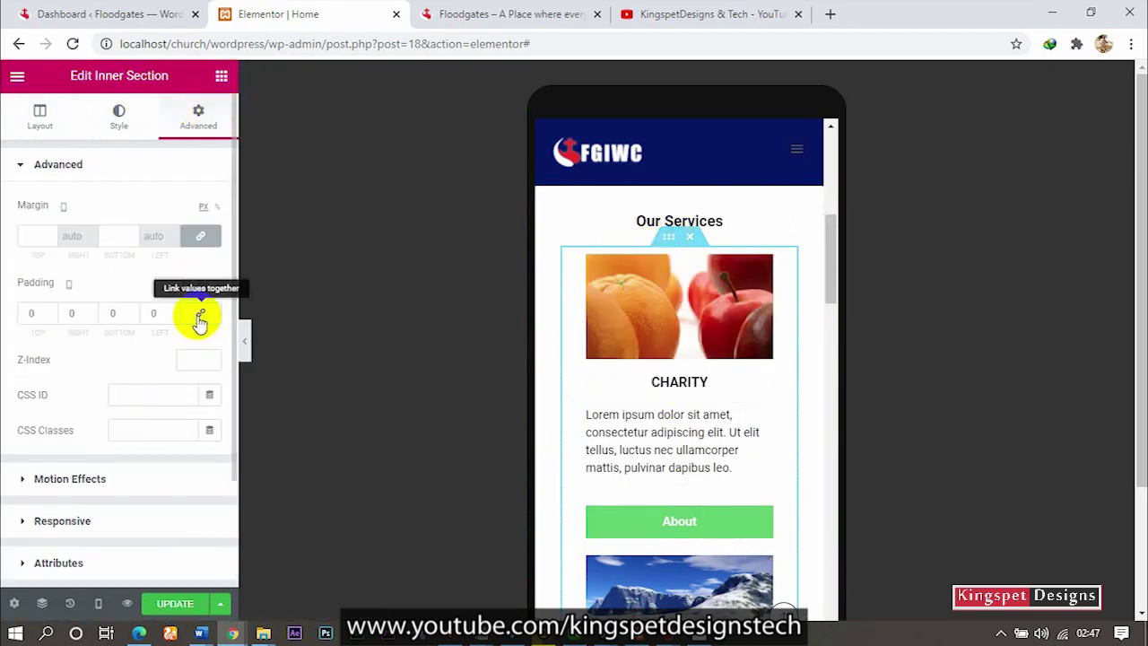
click(200, 237)
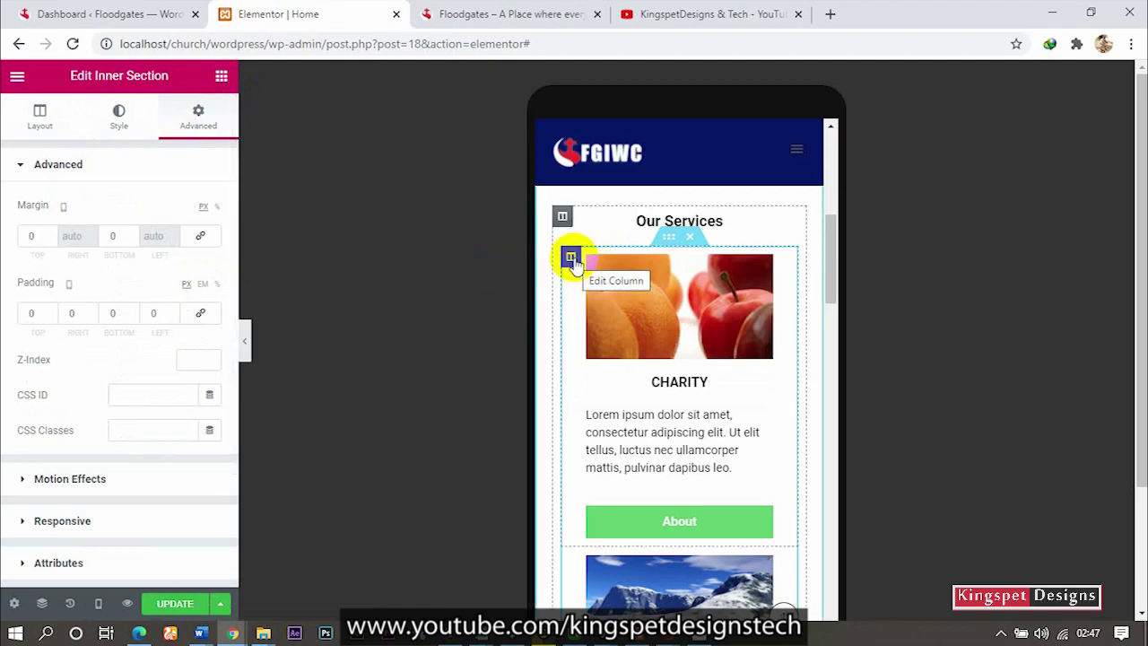
- Set the mobile padding of the first Charity column under "Our Services" to 10 px on all sides
click(571, 259)
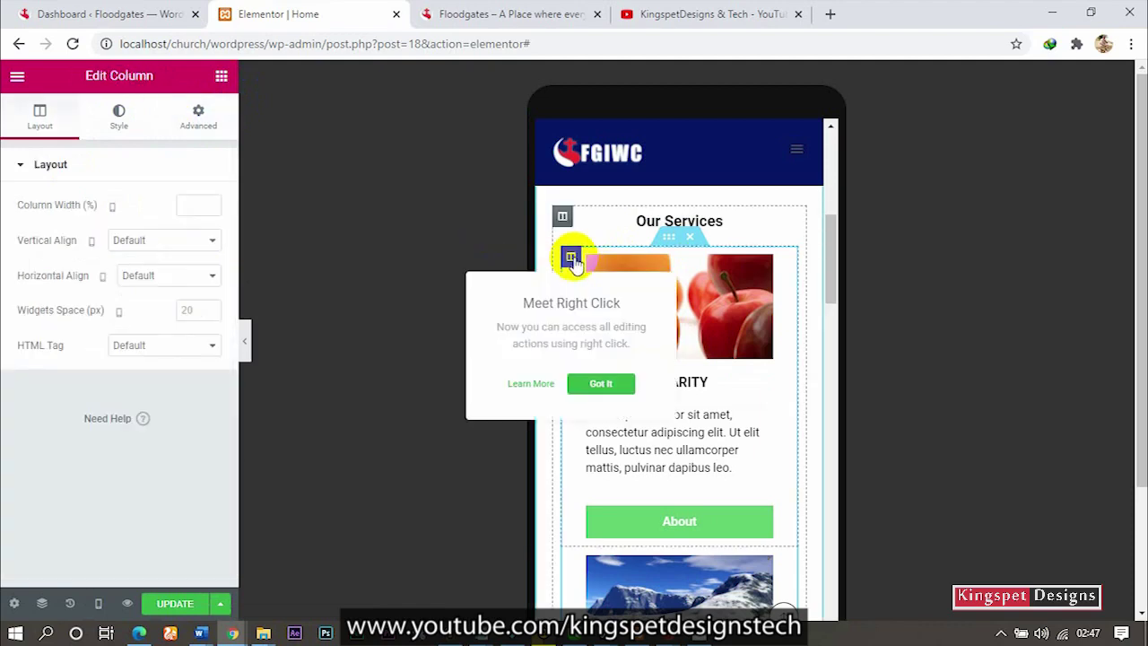
click(199, 114)
click(201, 314)
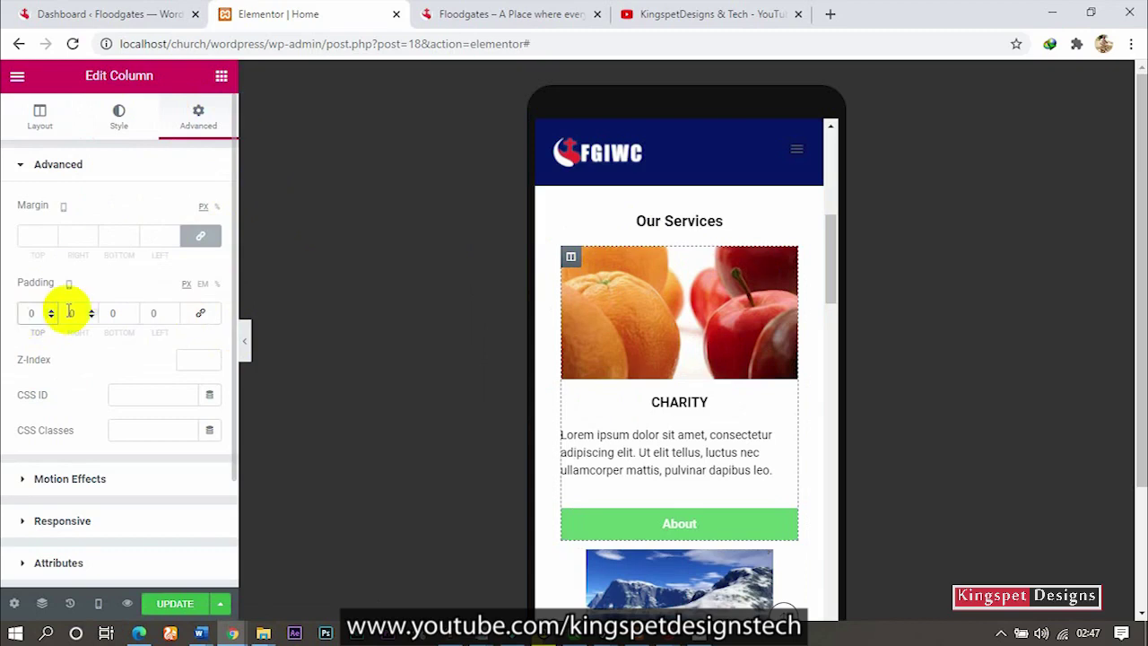
text(1)
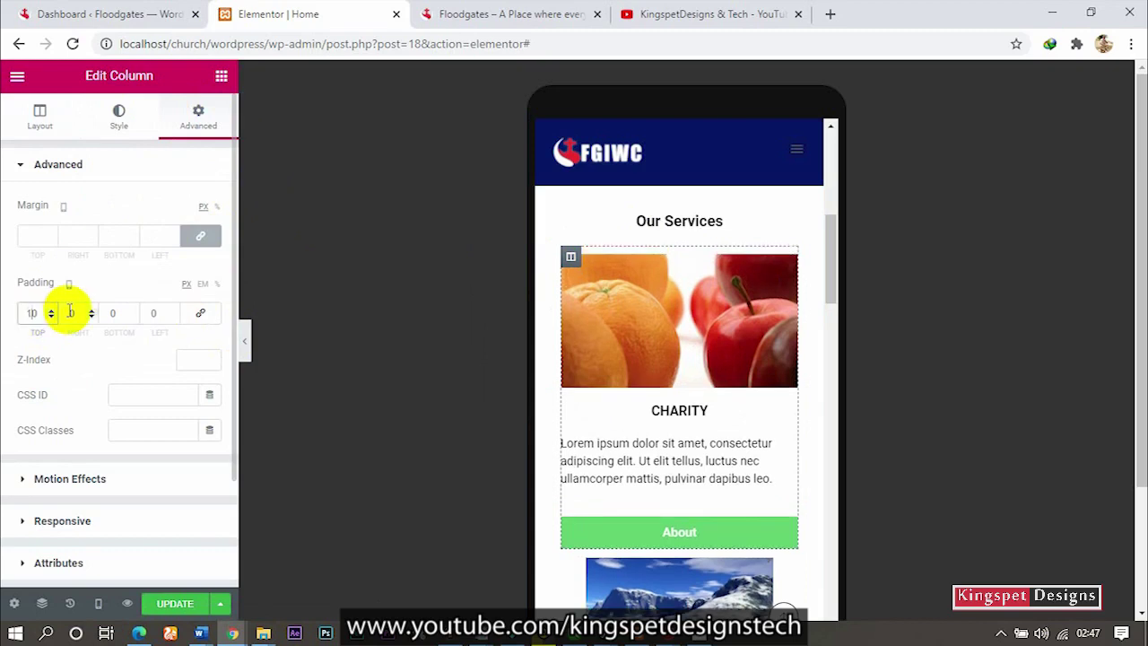
click(202, 314)
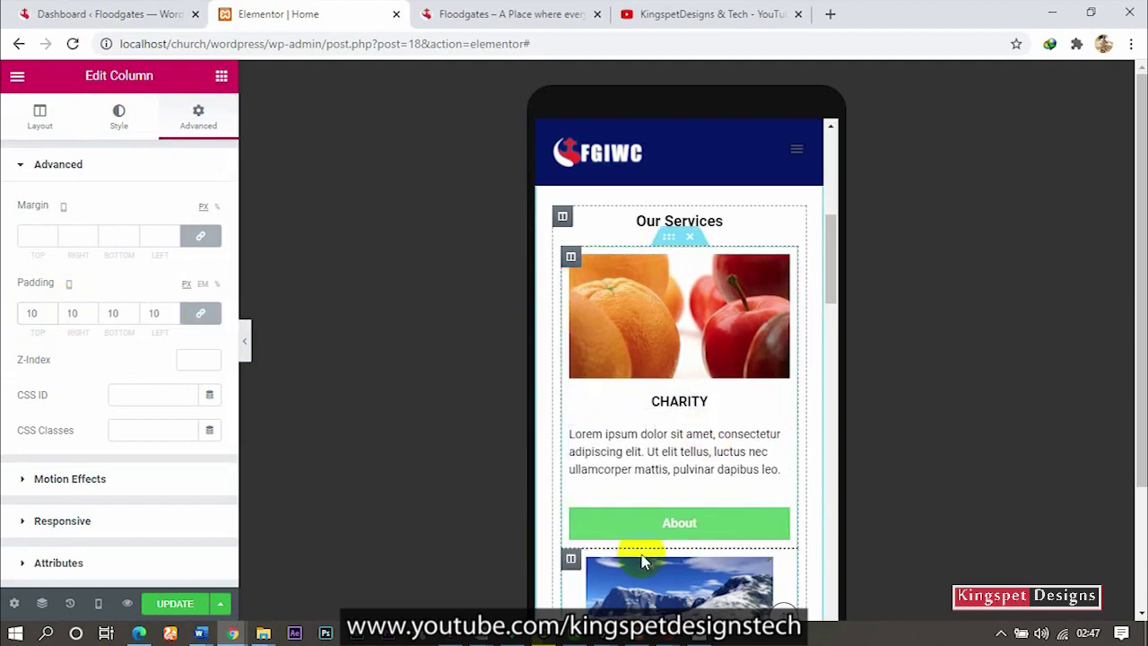
- Copy the first Charity column and apply its style to the Children Care column
click(572, 259)
right_click(571, 259)
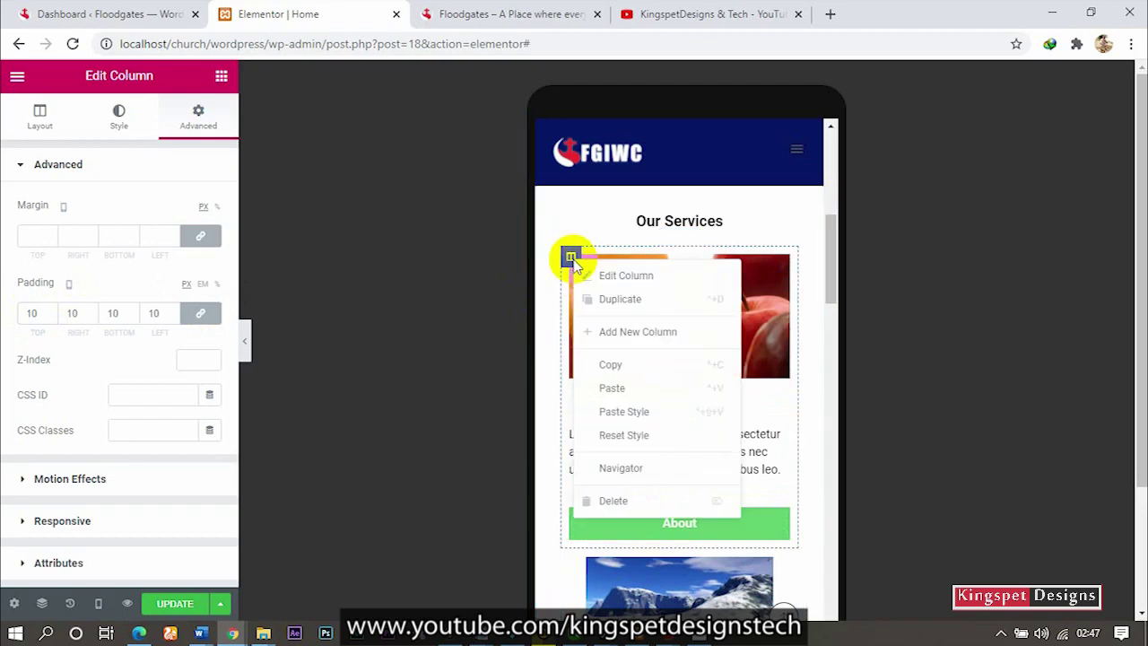
click(622, 371)
scroll(616, 363, down, 3)
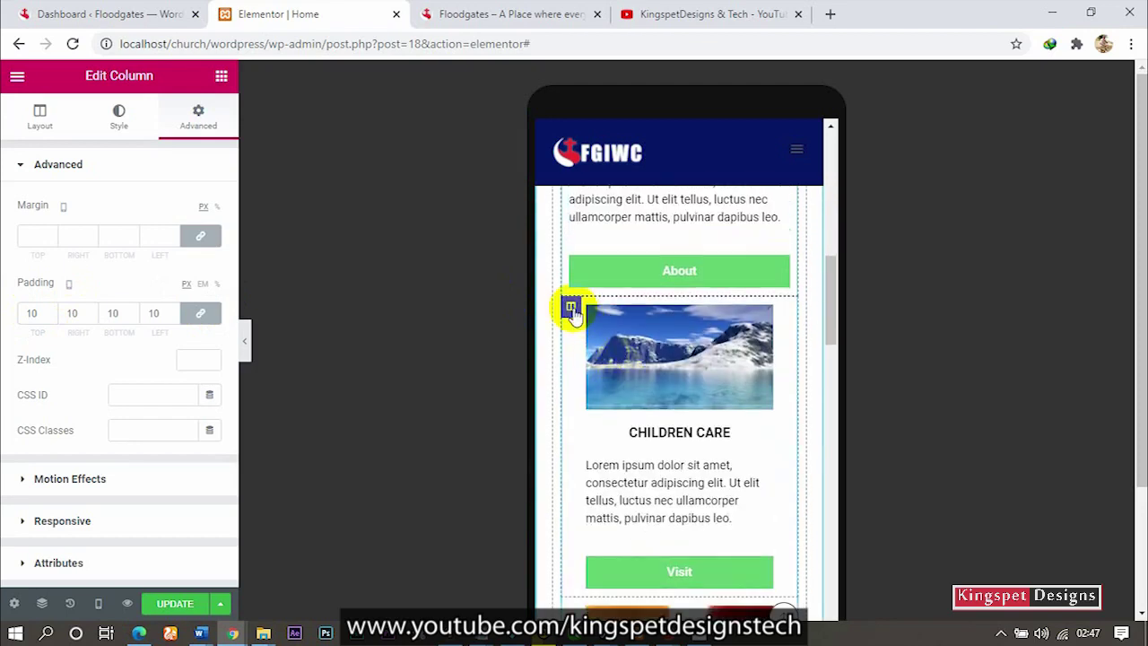
right_click(572, 310)
click(636, 455)
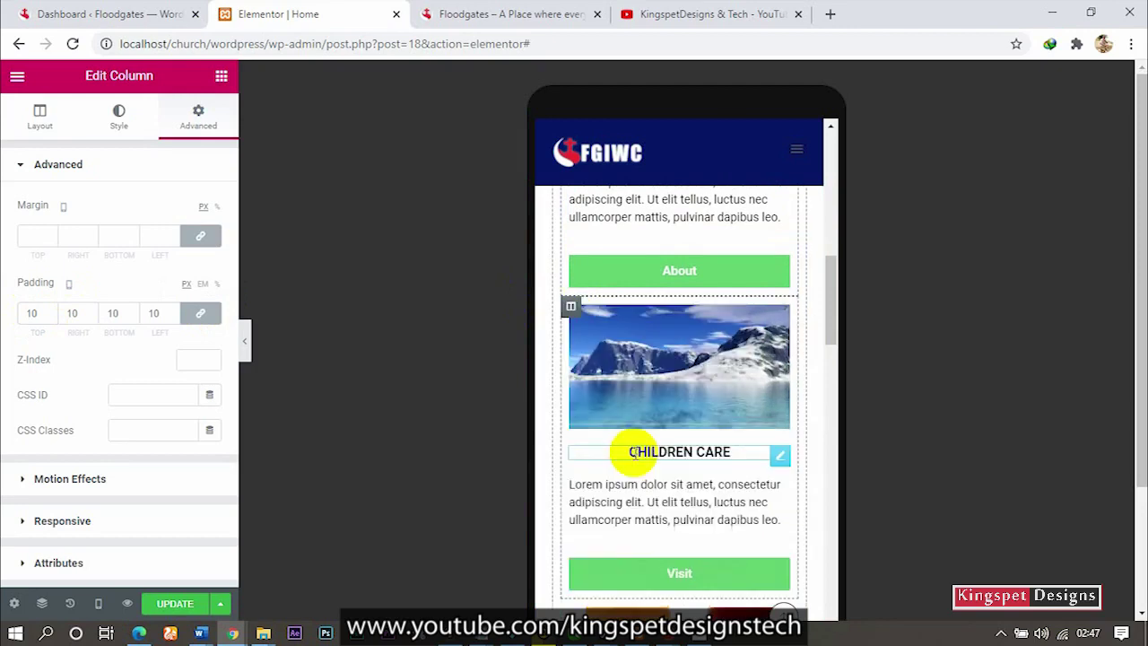
- Apply the copied column style to the second Charity column and hide the editing controls to preview the services section
scroll(619, 451, down, 2)
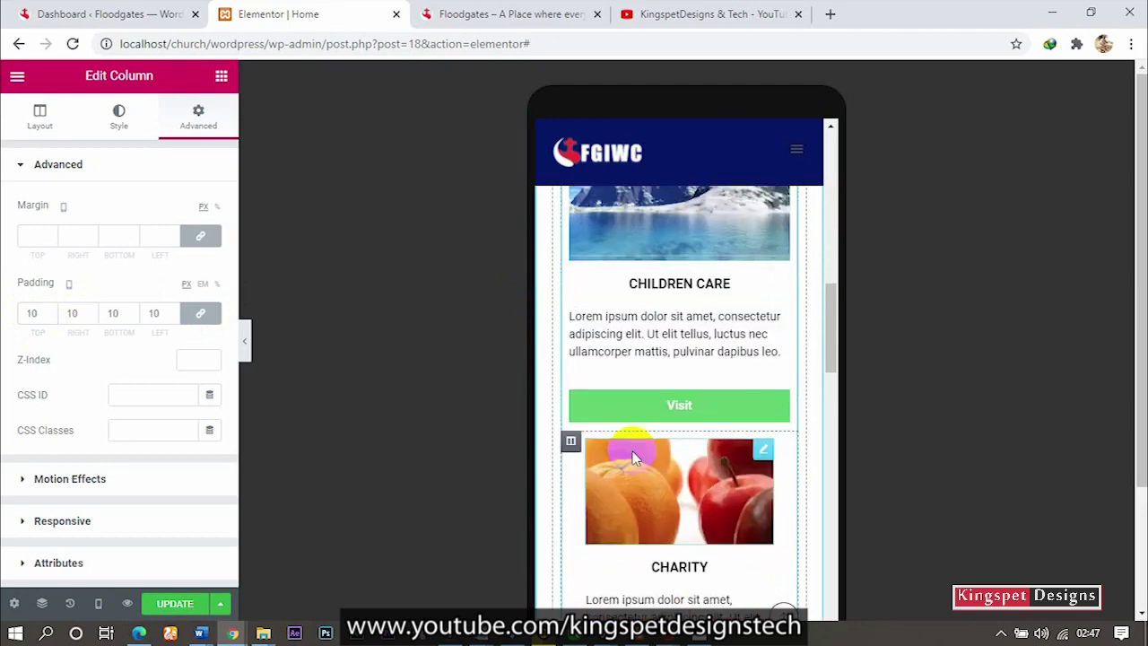
right_click(572, 444)
click(628, 516)
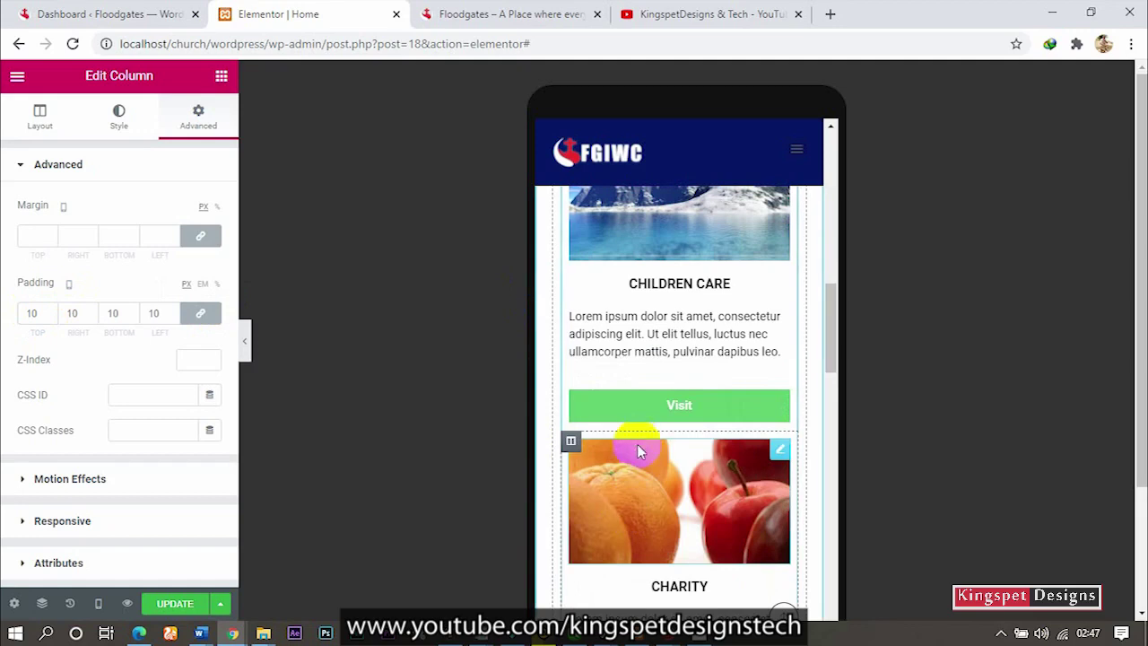
scroll(639, 442, down, 4)
scroll(639, 437, up, 4)
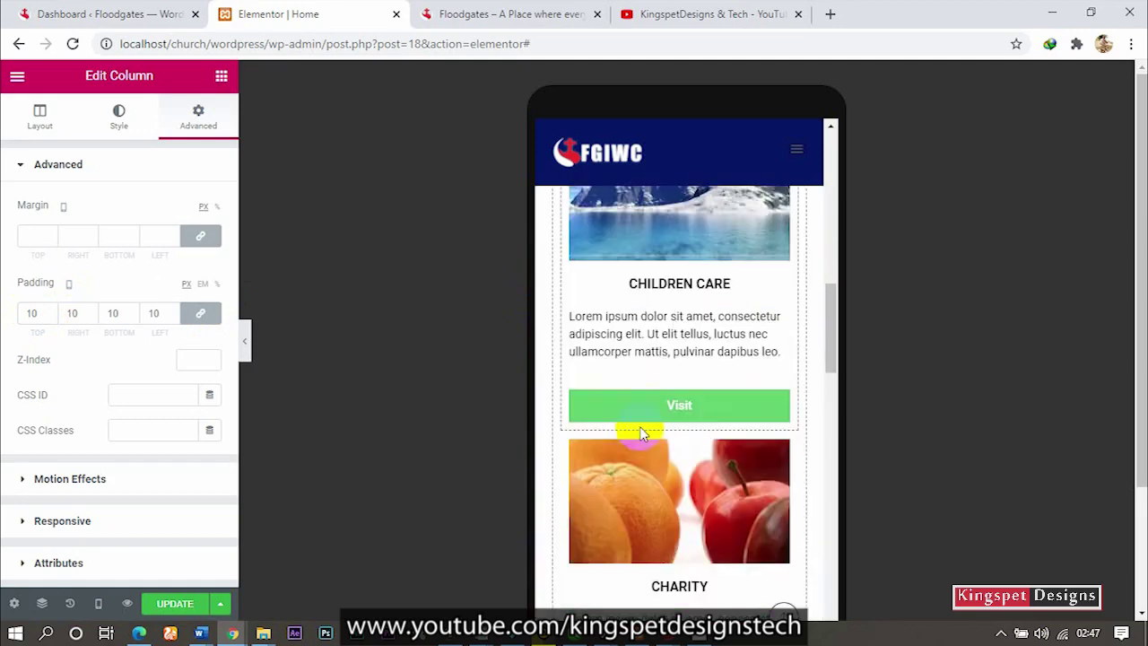
scroll(640, 429, up, 5)
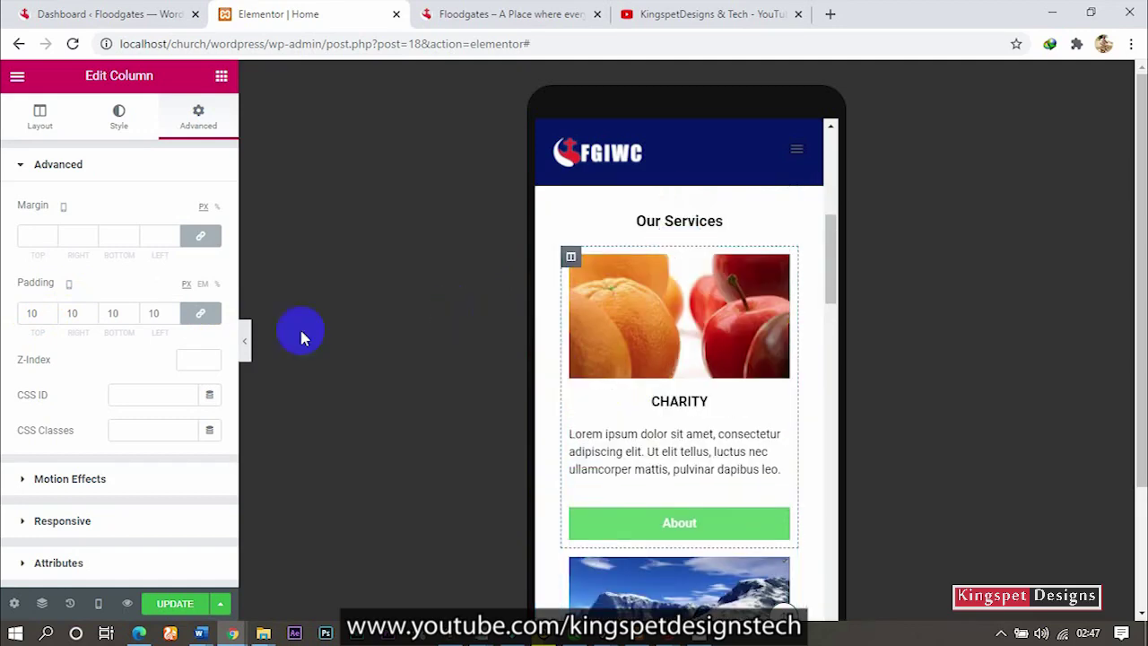
click(248, 357)
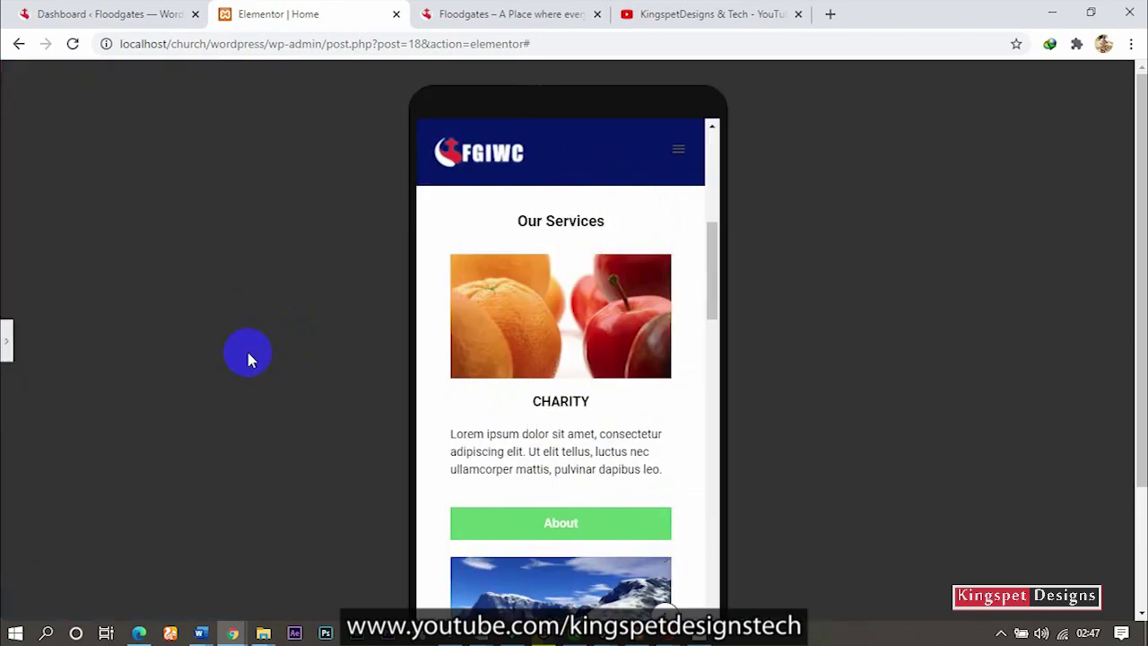
- Unlink the mobile padding of the "Our Services" section and set it to 30 px top and 20 px bottom, with 0 on the sides
scroll(577, 357, down, 3)
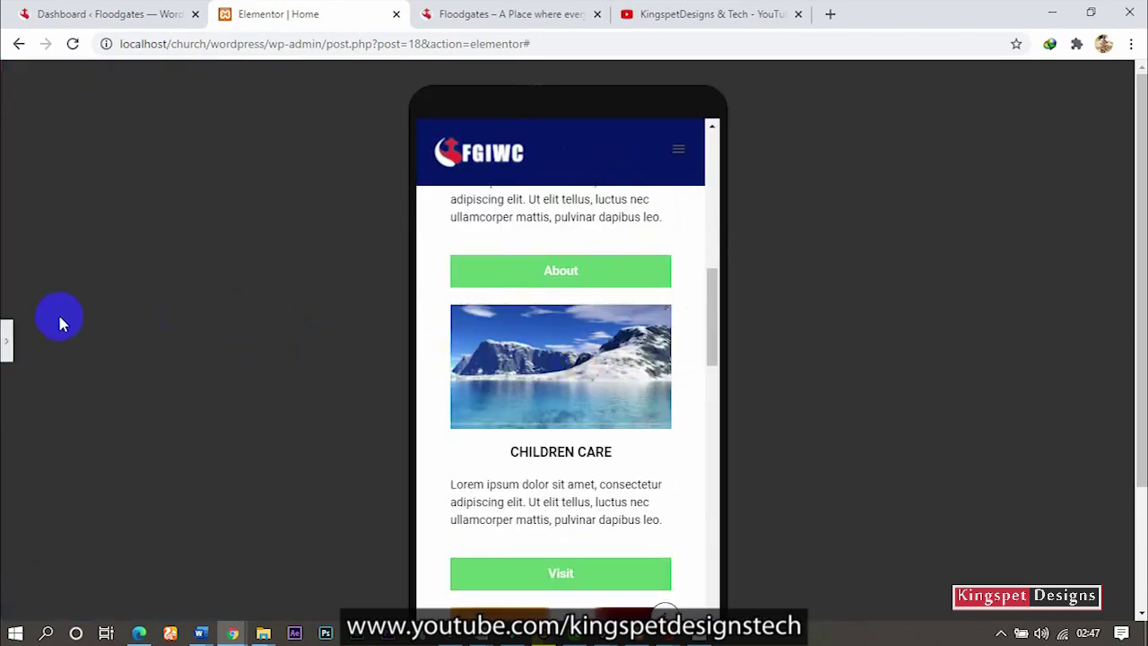
click(5, 341)
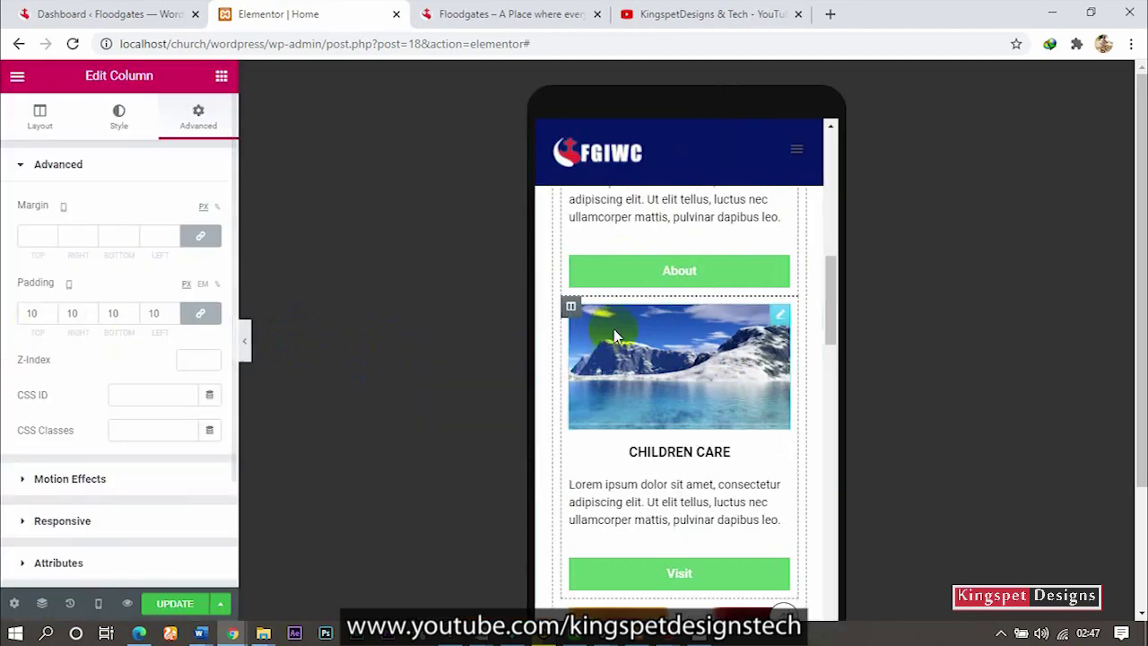
scroll(664, 314, up, 3)
scroll(659, 327, up, 3)
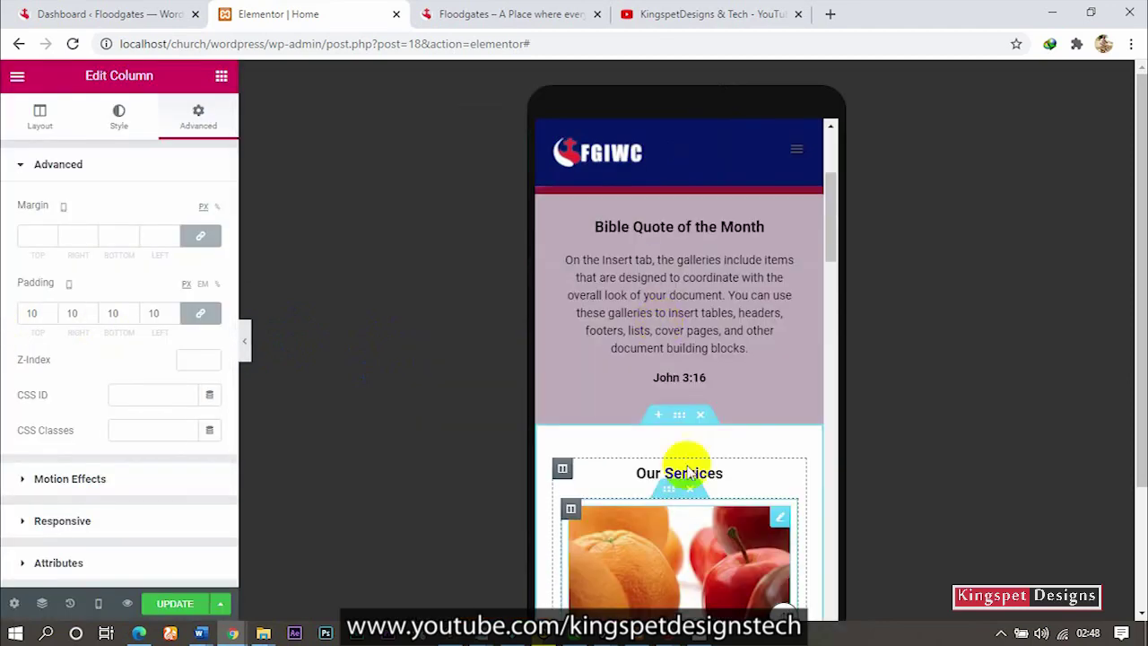
click(687, 418)
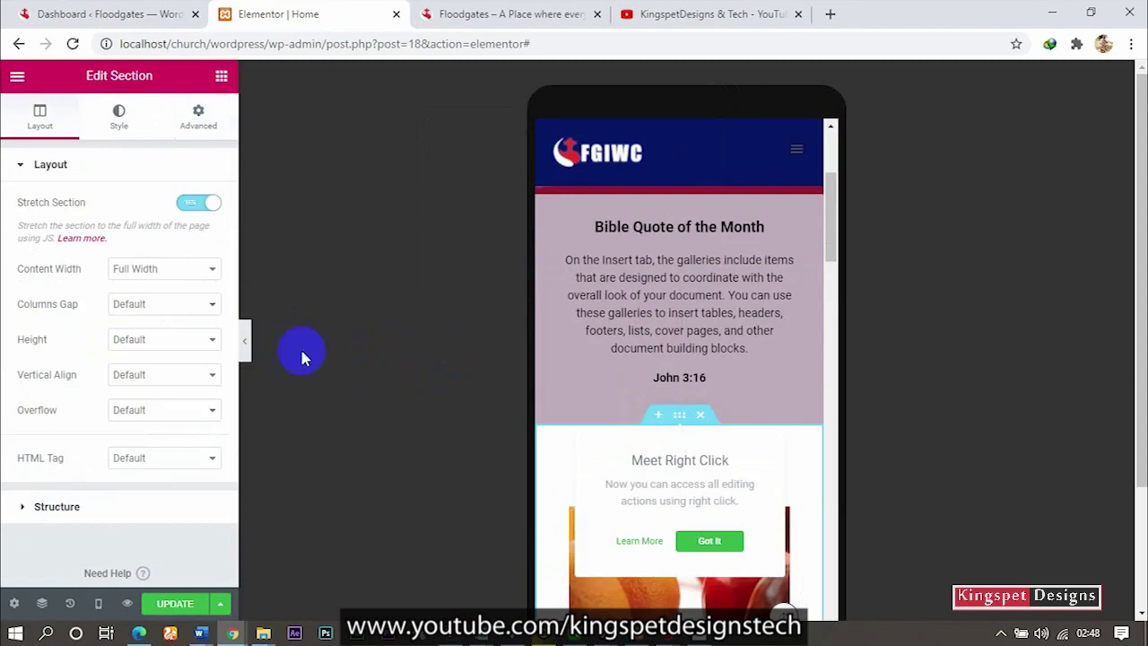
click(201, 118)
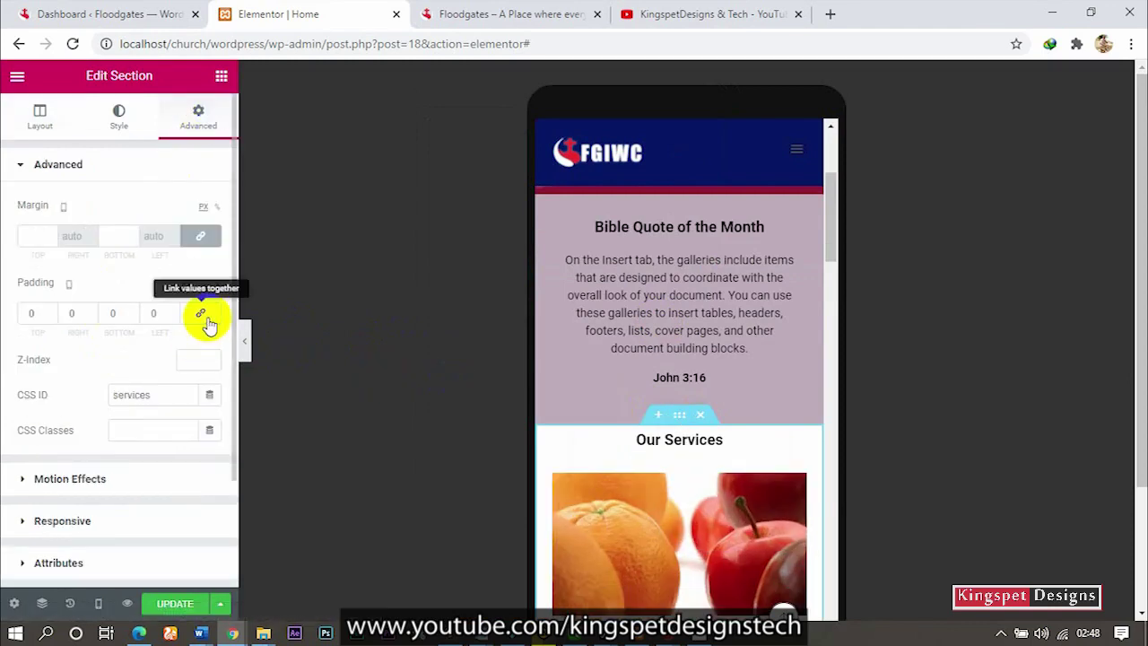
click(32, 313)
text(30)
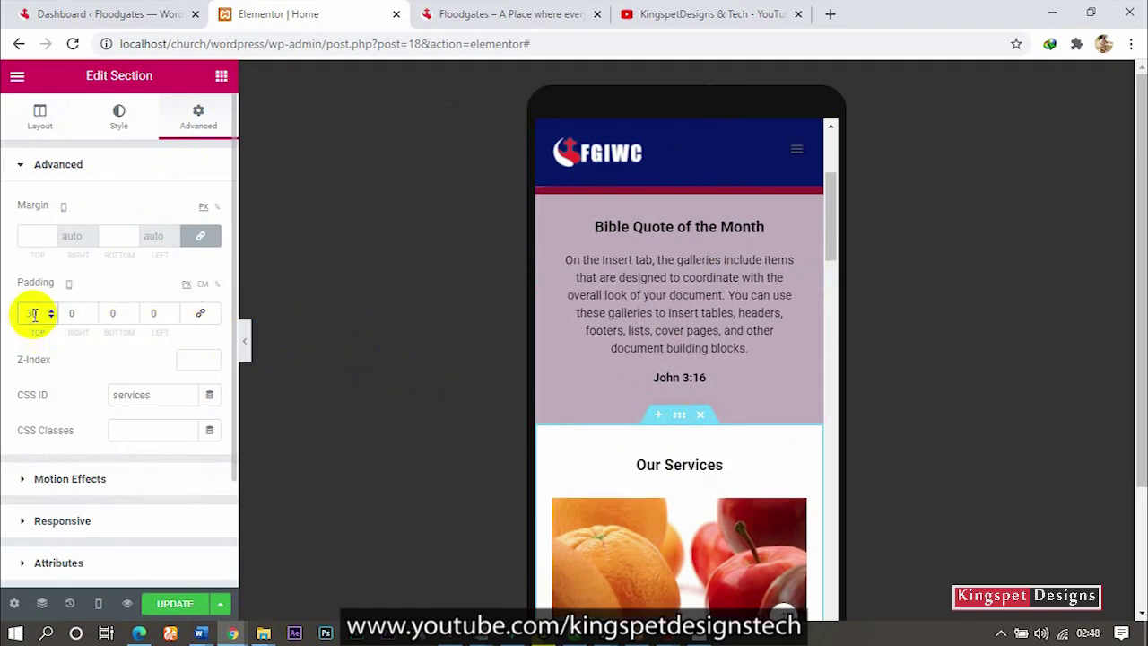
click(110, 314)
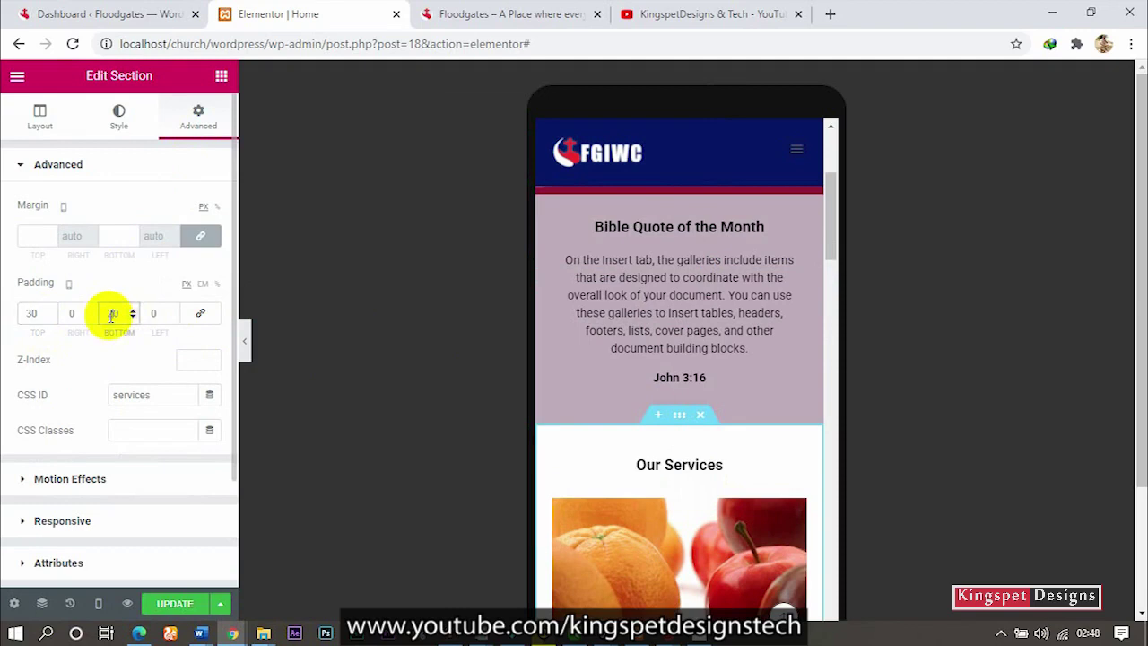
text(2)
- Hide the editing controls and review the spacing of the "Our Services" section in the mobile preview
scroll(696, 402, down, 3)
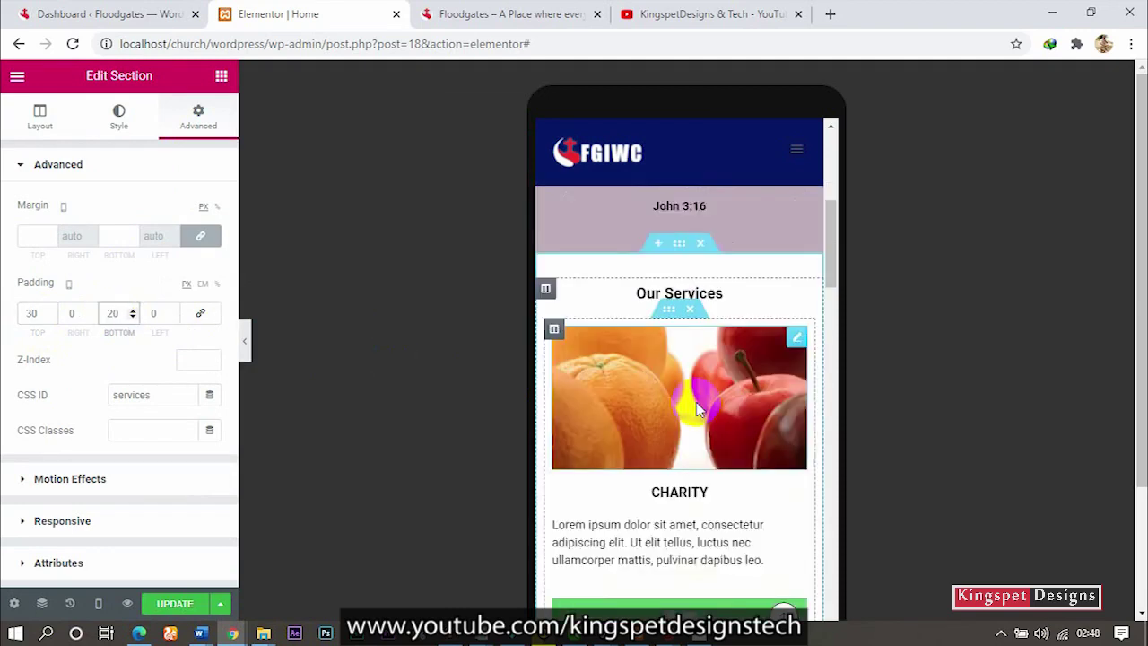
click(244, 341)
scroll(594, 385, up, 3)
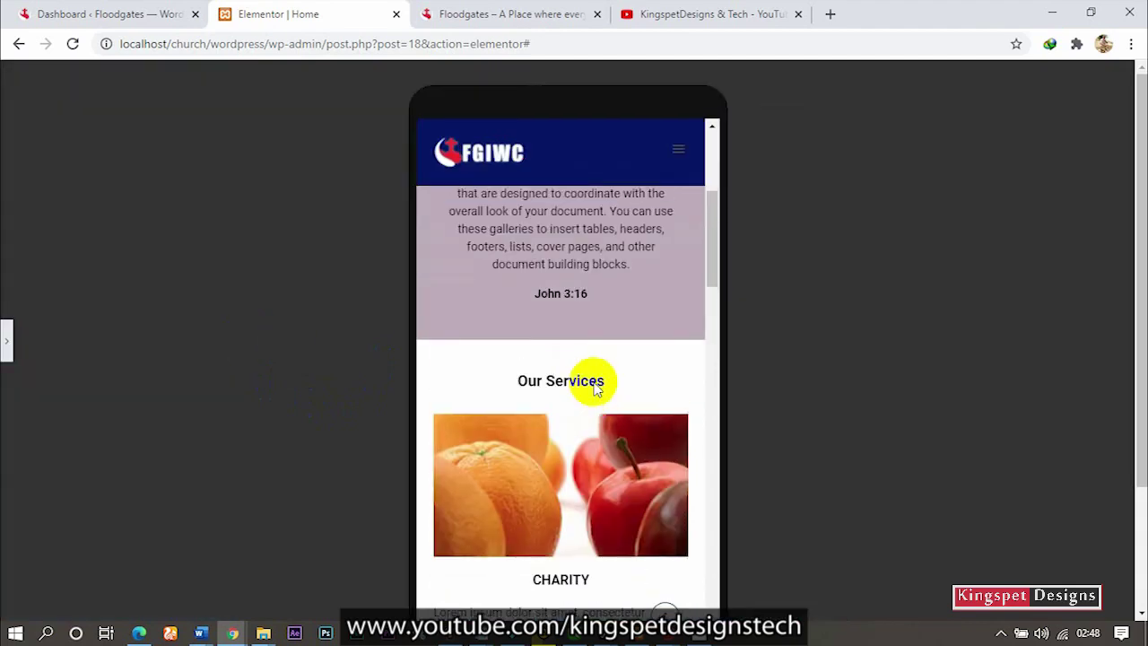
scroll(594, 386, down, 3)
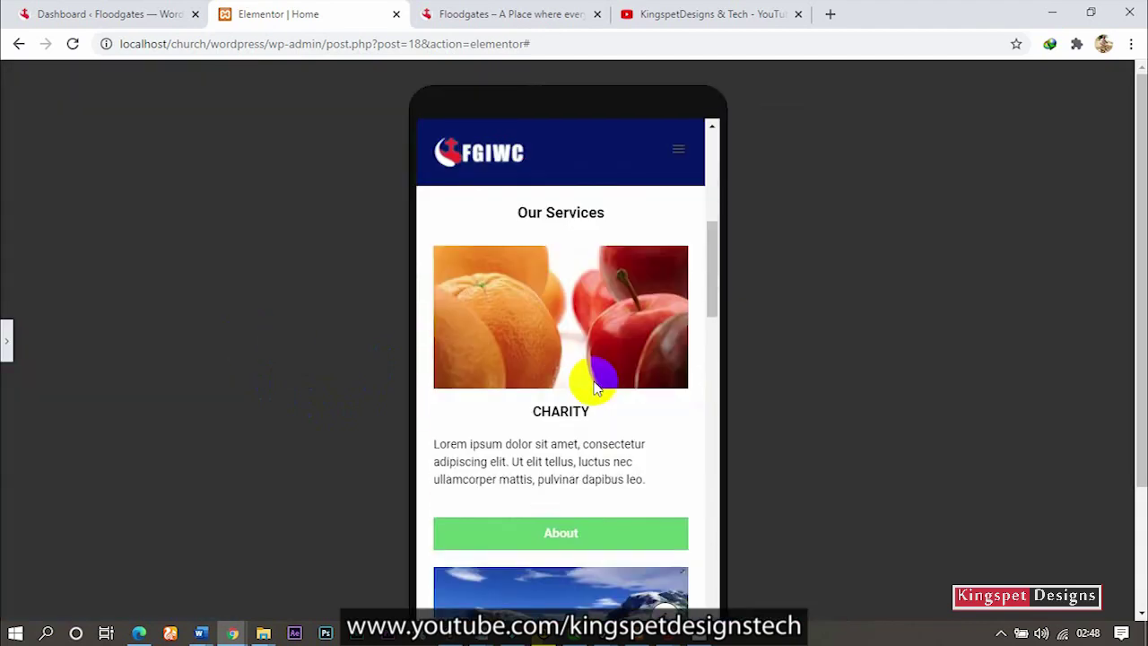
scroll(594, 386, down, 5)
scroll(511, 379, up, 2)
scroll(512, 378, up, 1)
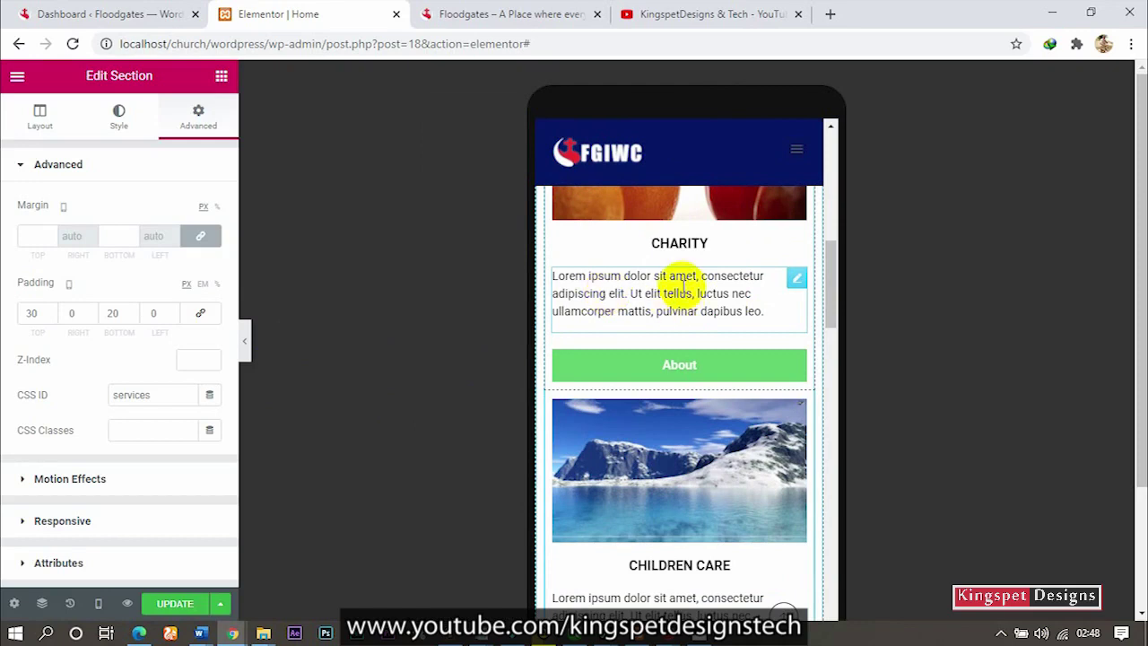
- Set the mobile text size of the first Charity heading under "Our Services" to 14 px
click(655, 308)
scroll(655, 305, up, 2)
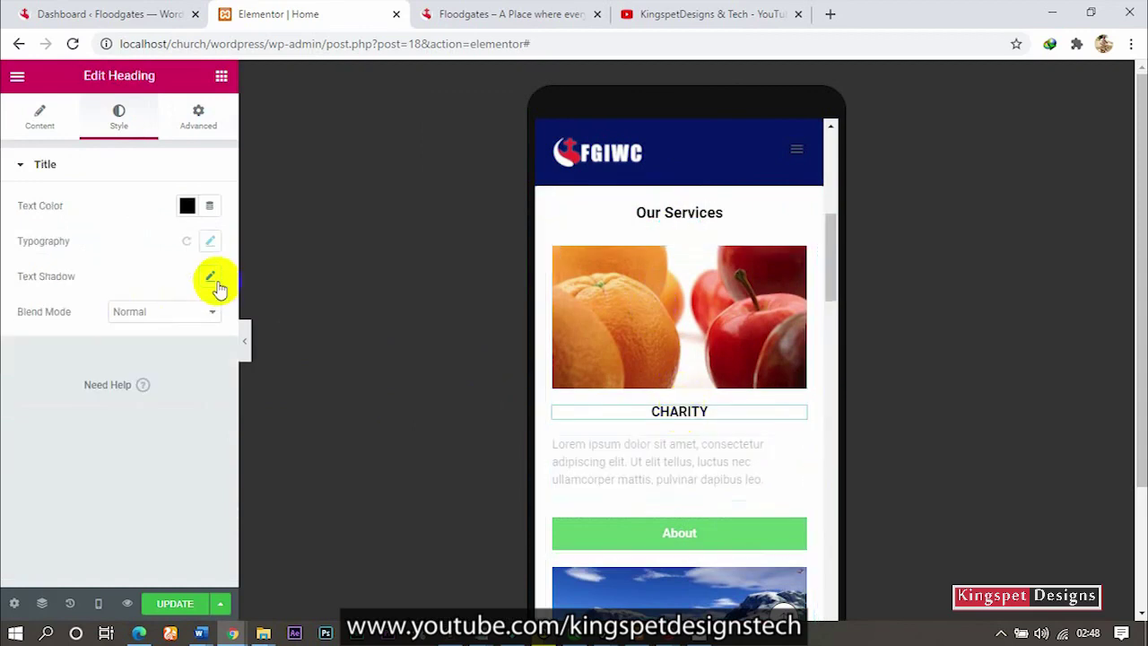
click(210, 244)
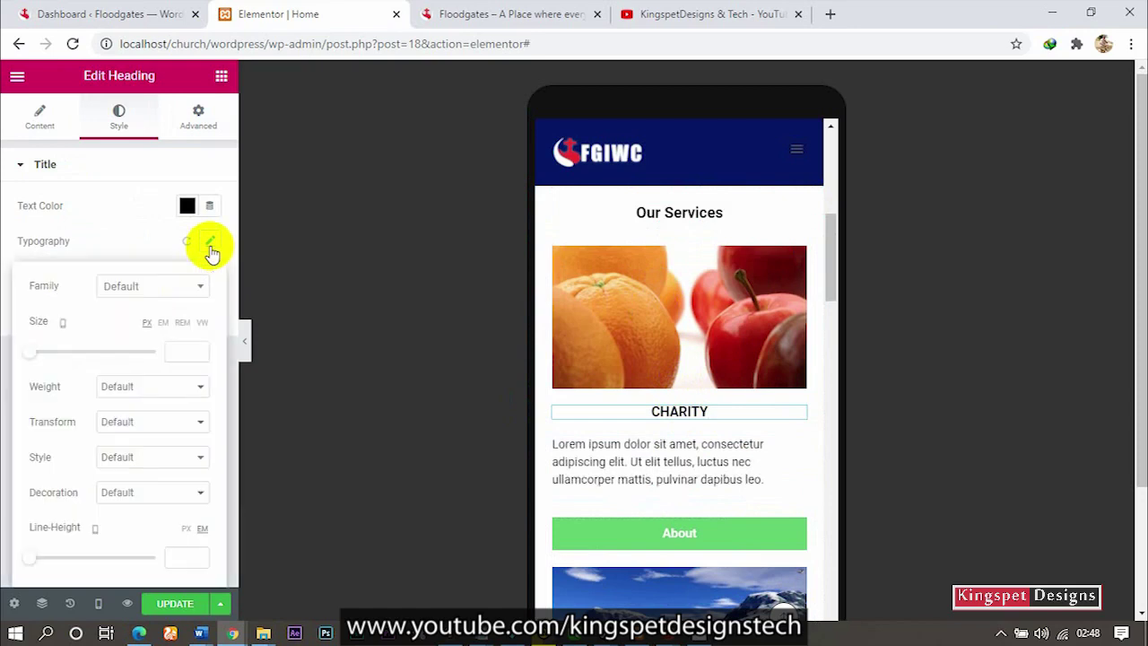
click(180, 352)
text(14)
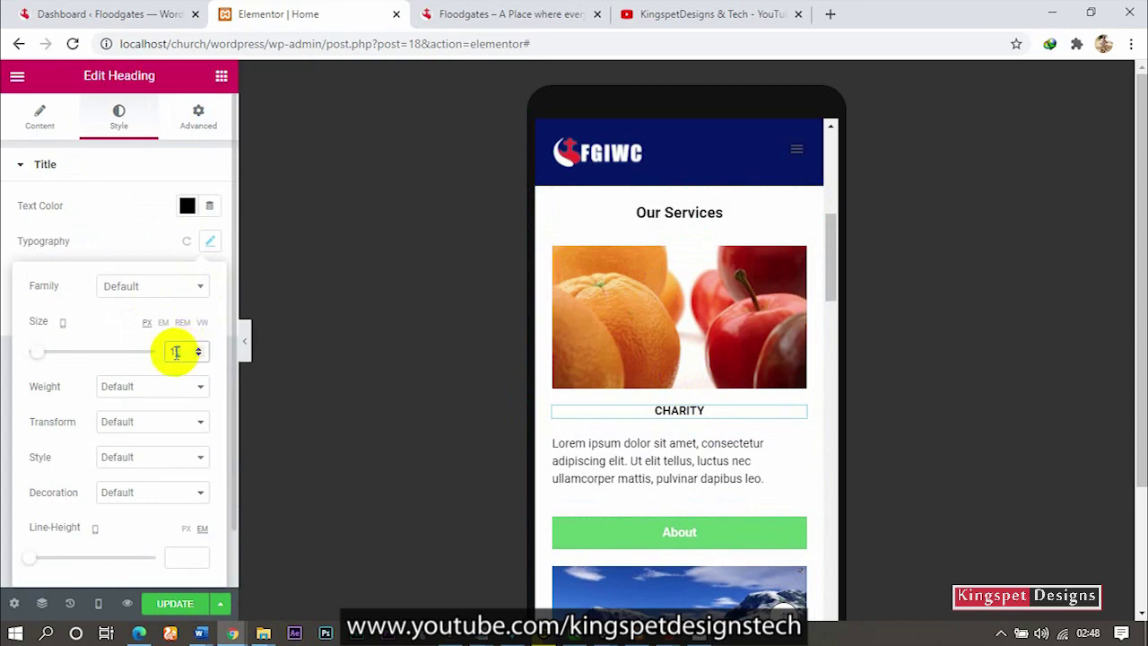
key(Up)
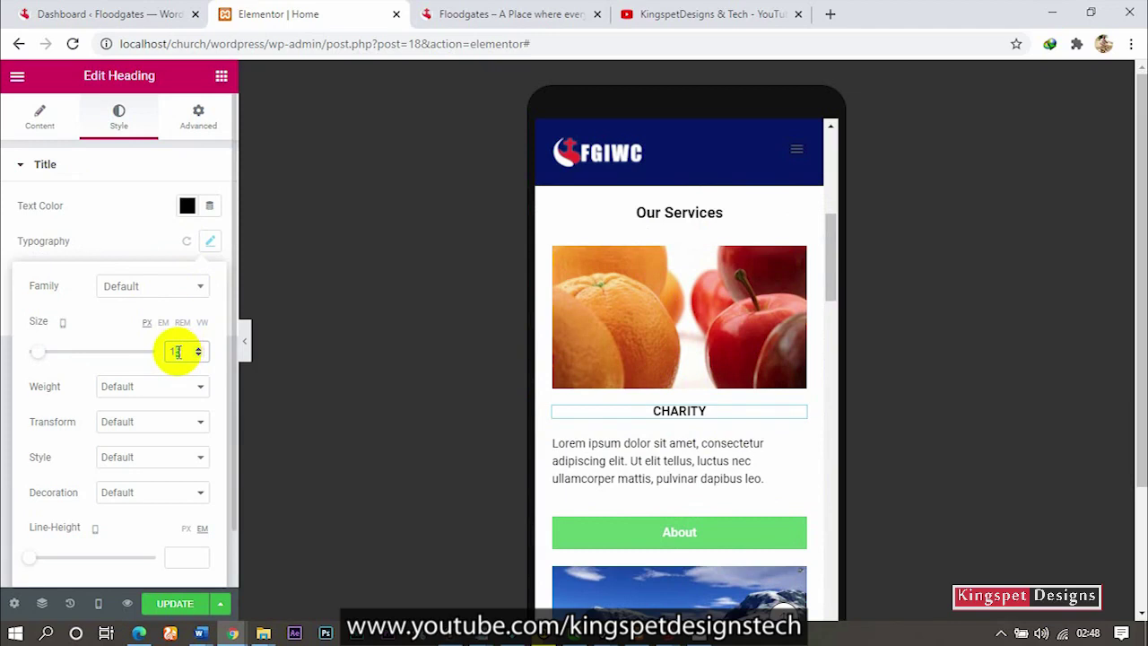
key(Down)
key(Down)
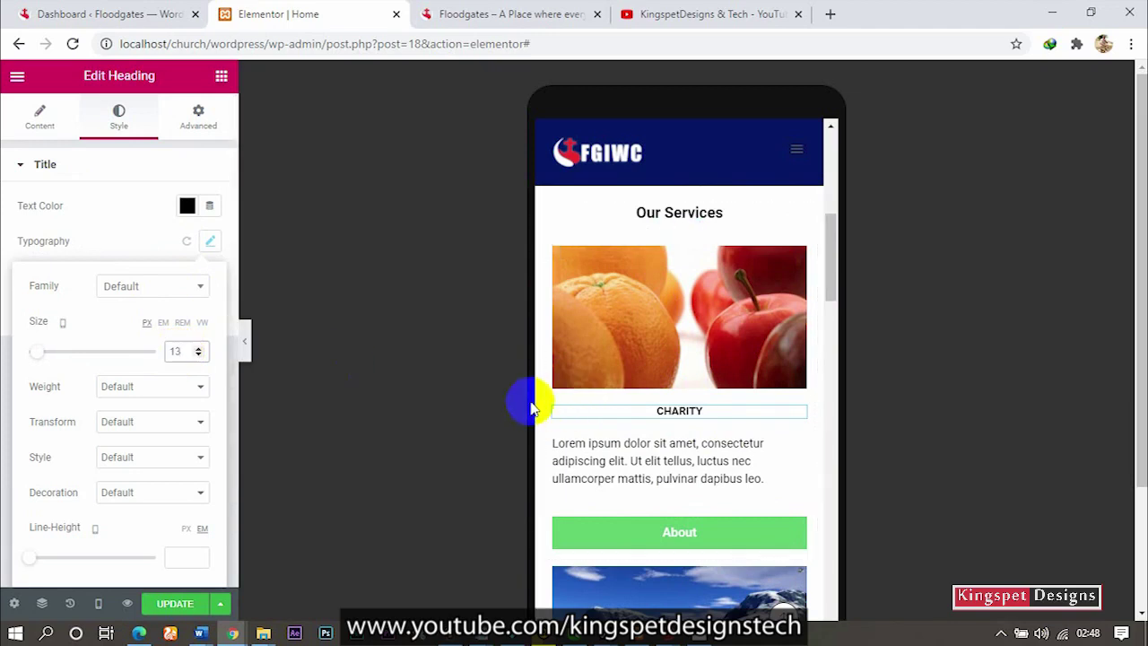
text(4)
- Copy the first Charity heading and apply its style to the Children Care heading and the second Charity heading
right_click(693, 414)
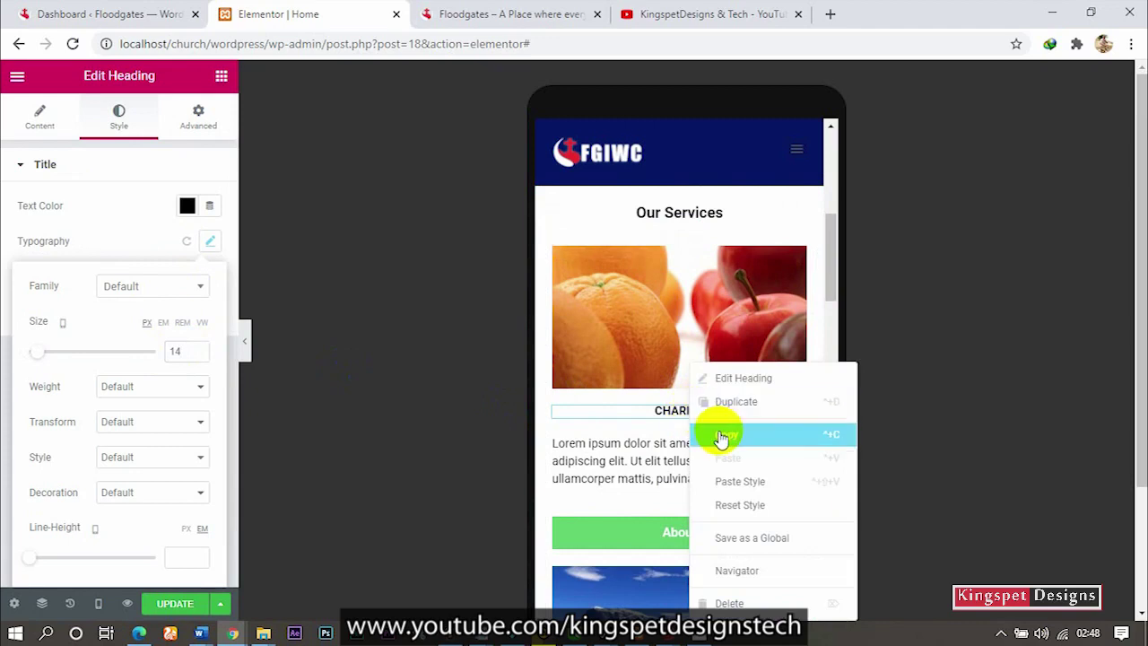
click(723, 435)
scroll(679, 493, down, 3)
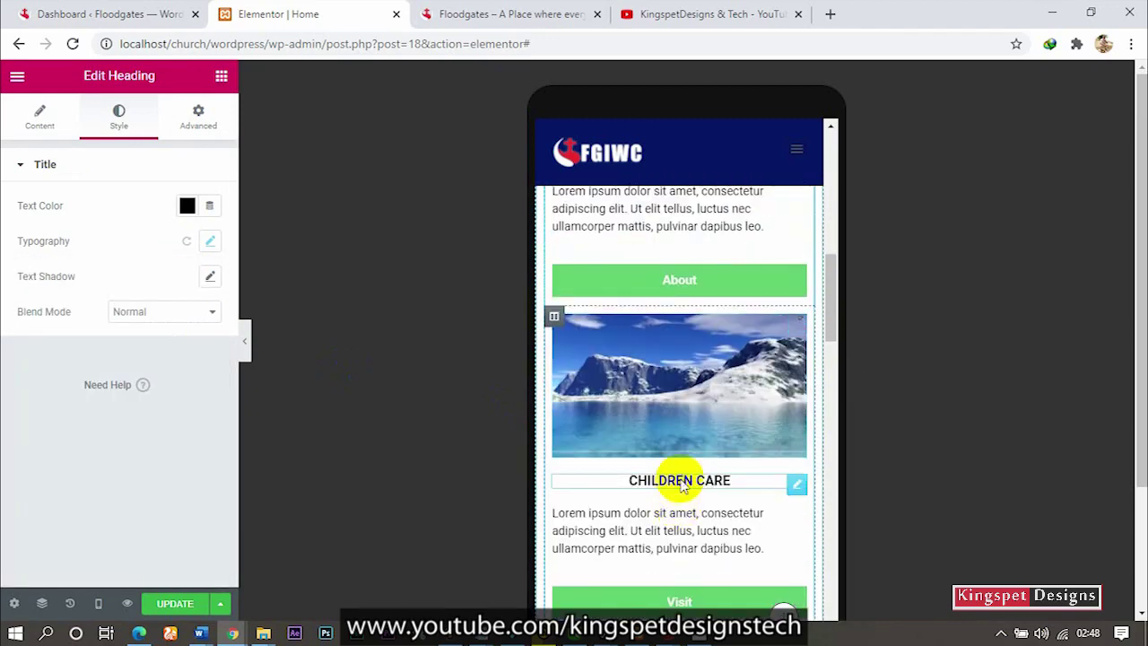
right_click(687, 481)
click(735, 481)
scroll(699, 467, down, 3)
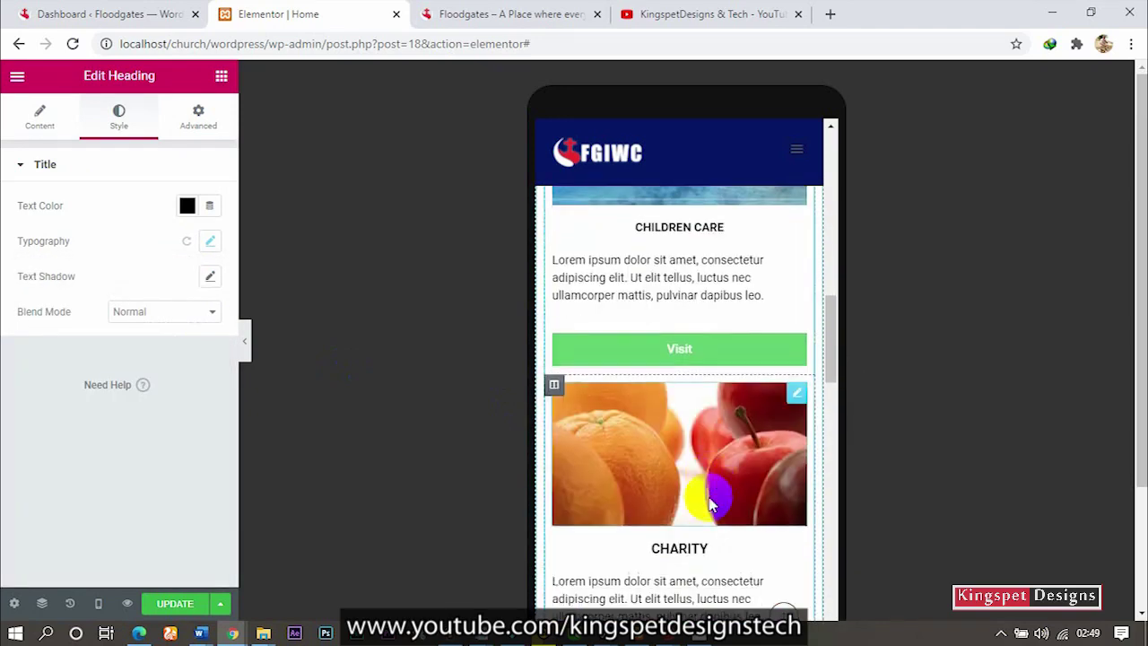
right_click(679, 546)
click(695, 485)
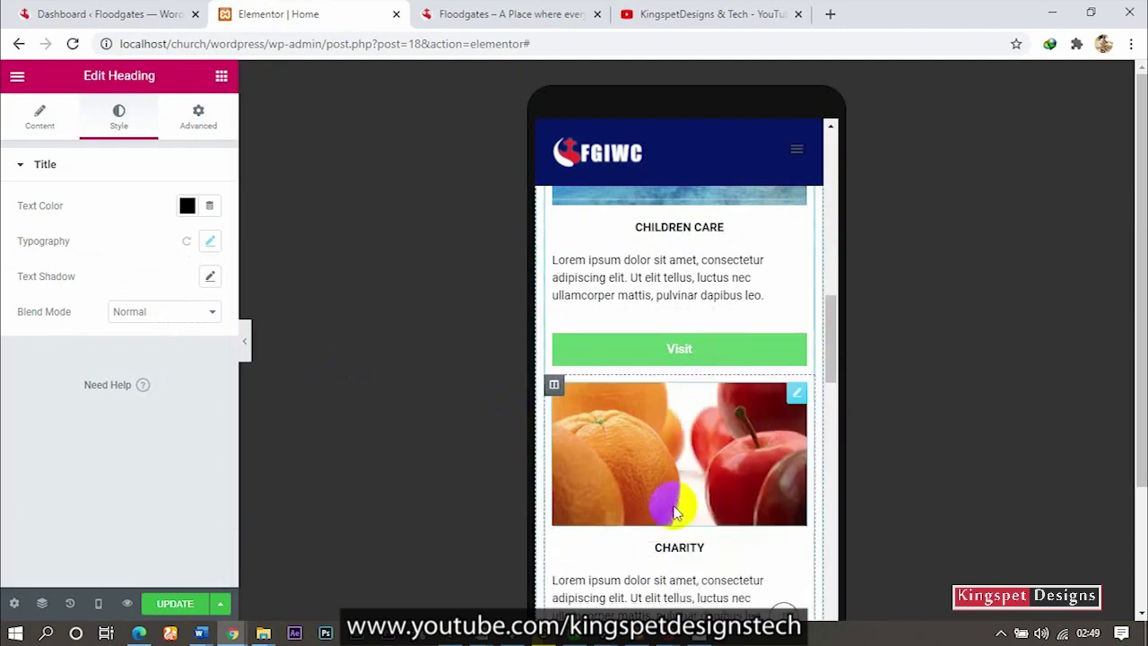
- Unlink the mobile padding values of the text column beneath the house image, setting them to 0
scroll(672, 502, down, 4)
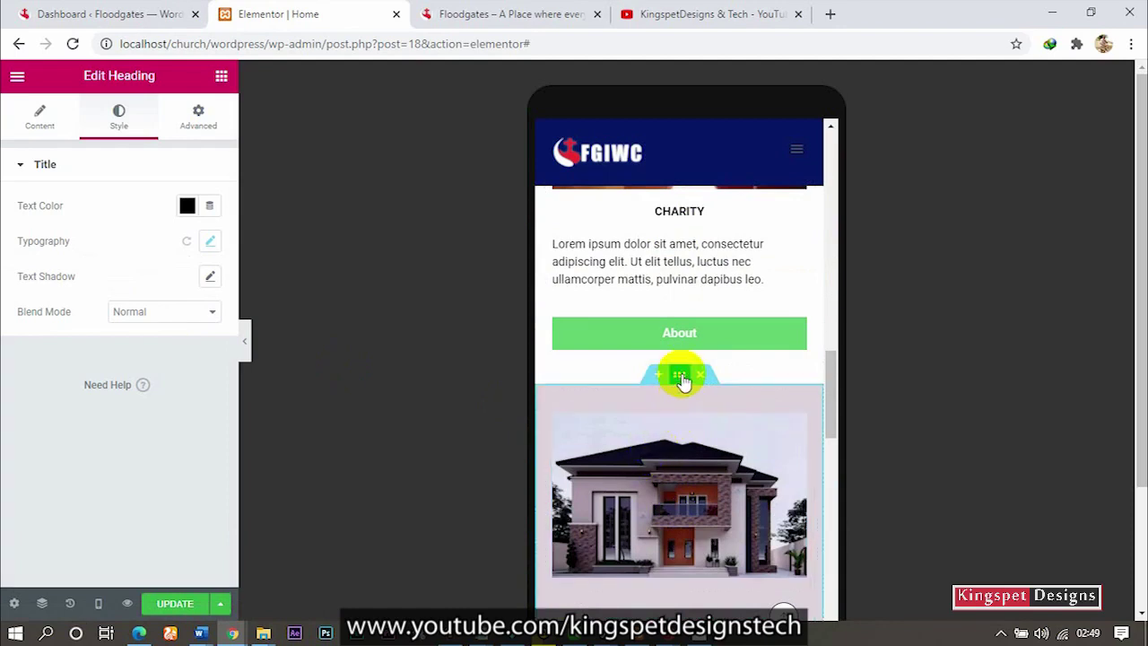
drag(682, 377, 678, 435)
click(625, 473)
scroll(625, 473, down, 3)
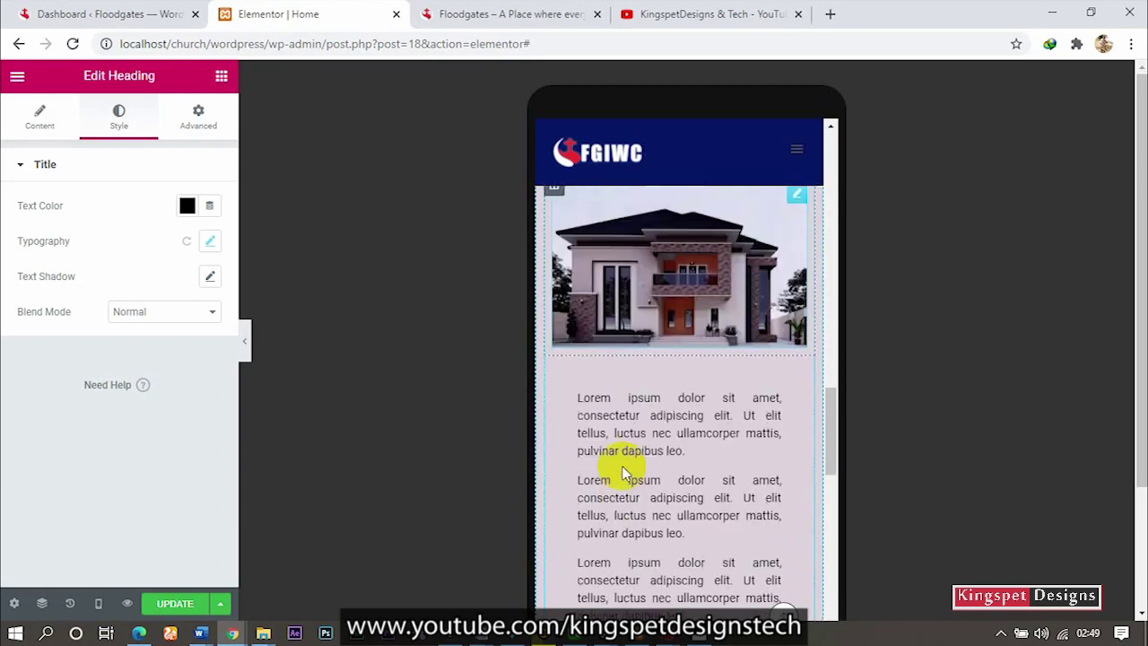
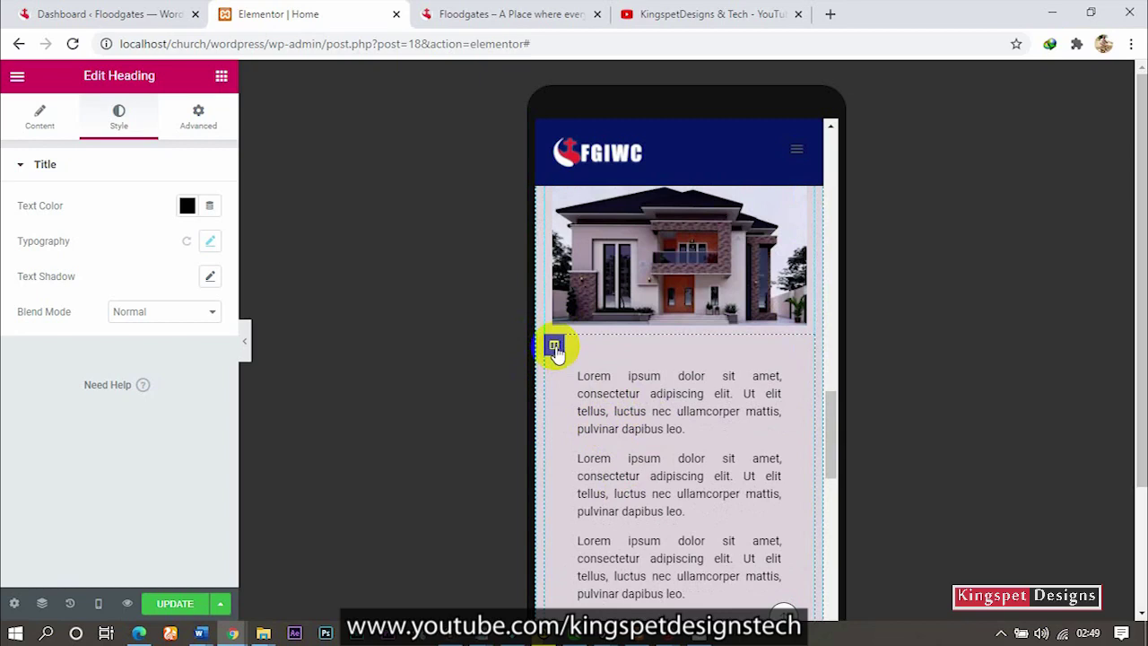
click(554, 348)
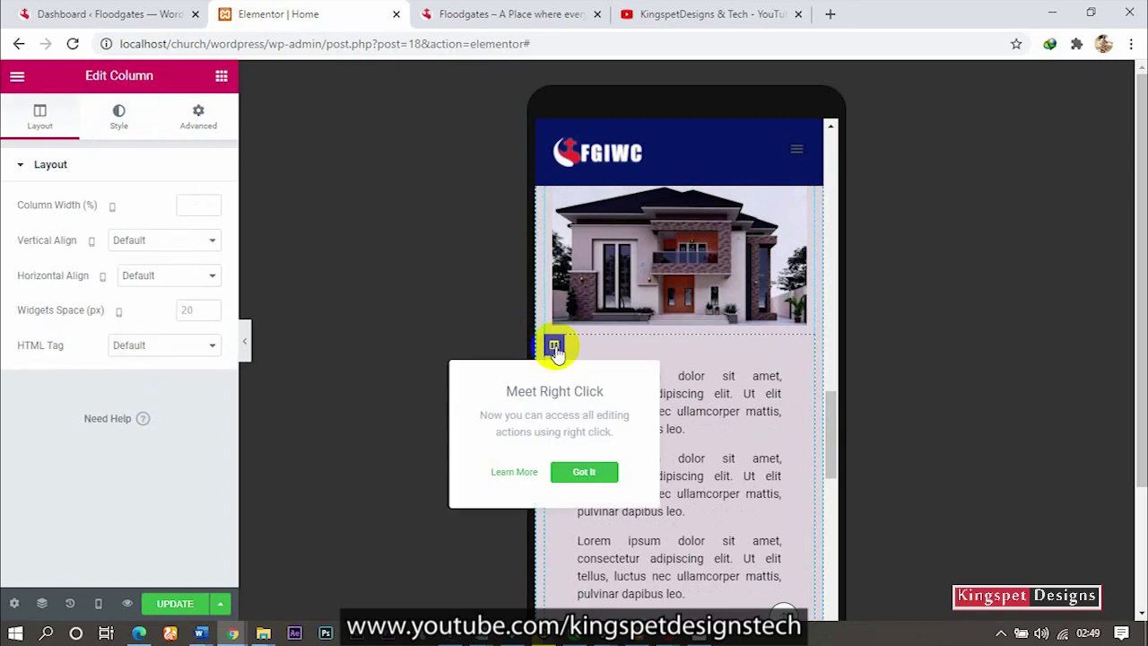
click(207, 123)
click(202, 314)
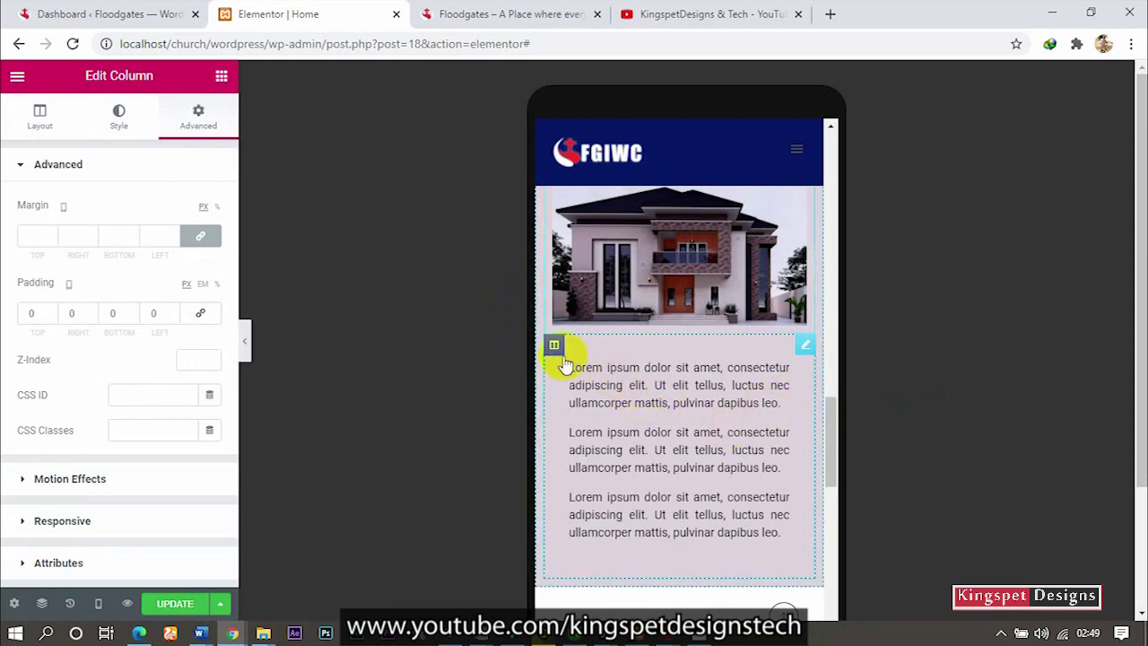
- Set the mobile padding of the text block beneath the house image to a linked 10 px on all sides
click(695, 392)
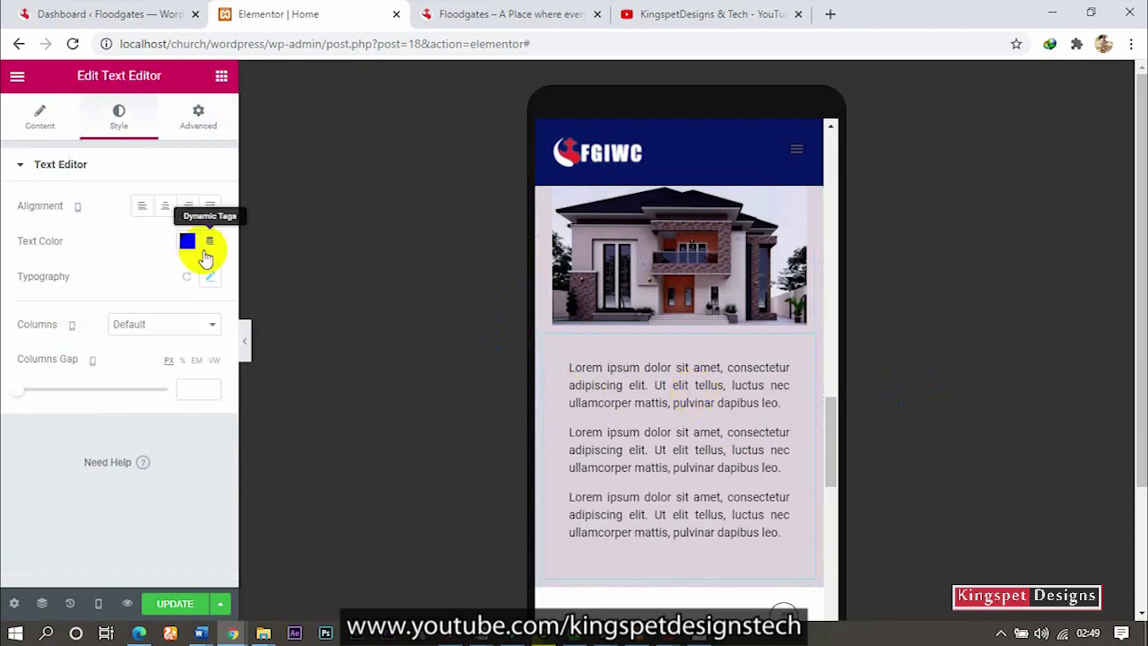
click(199, 121)
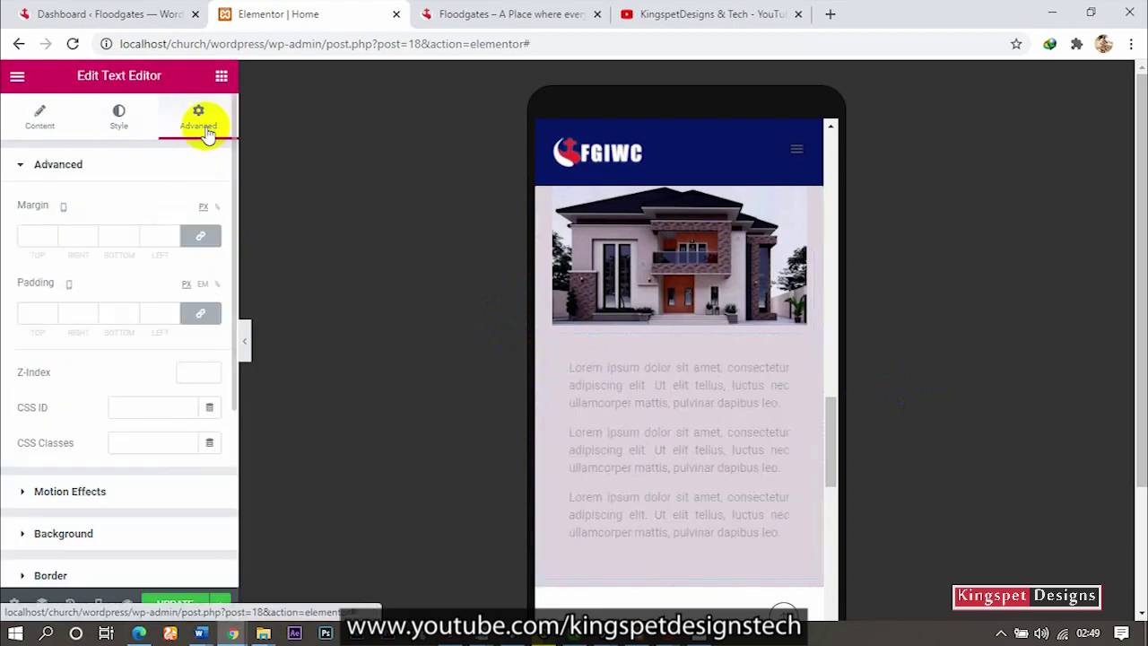
click(197, 315)
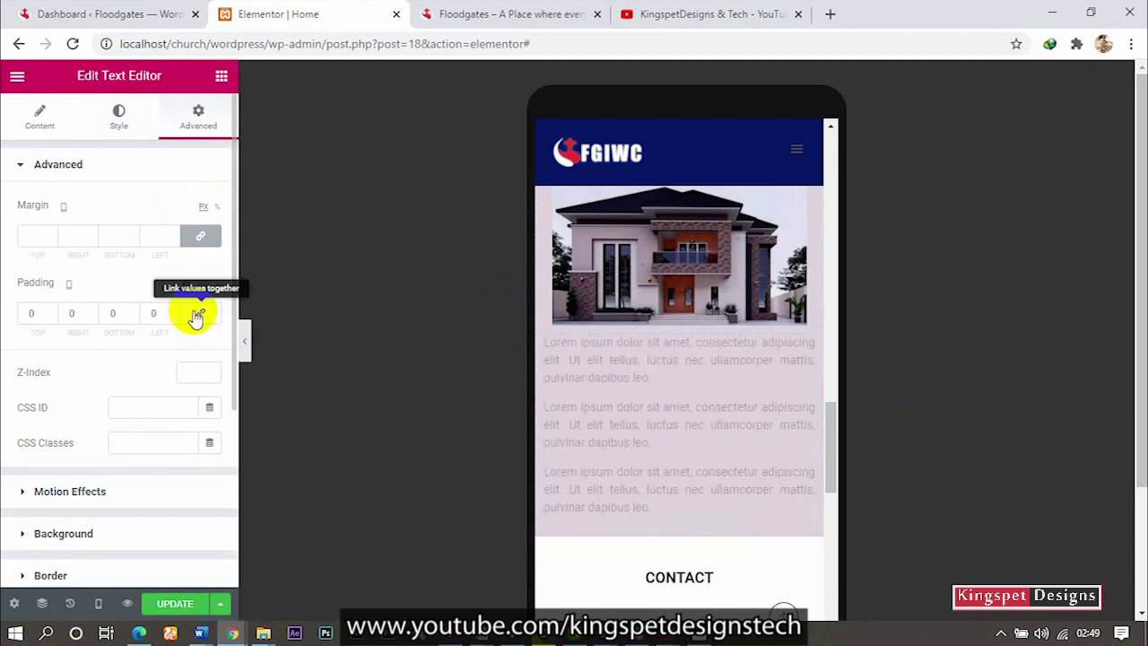
click(200, 314)
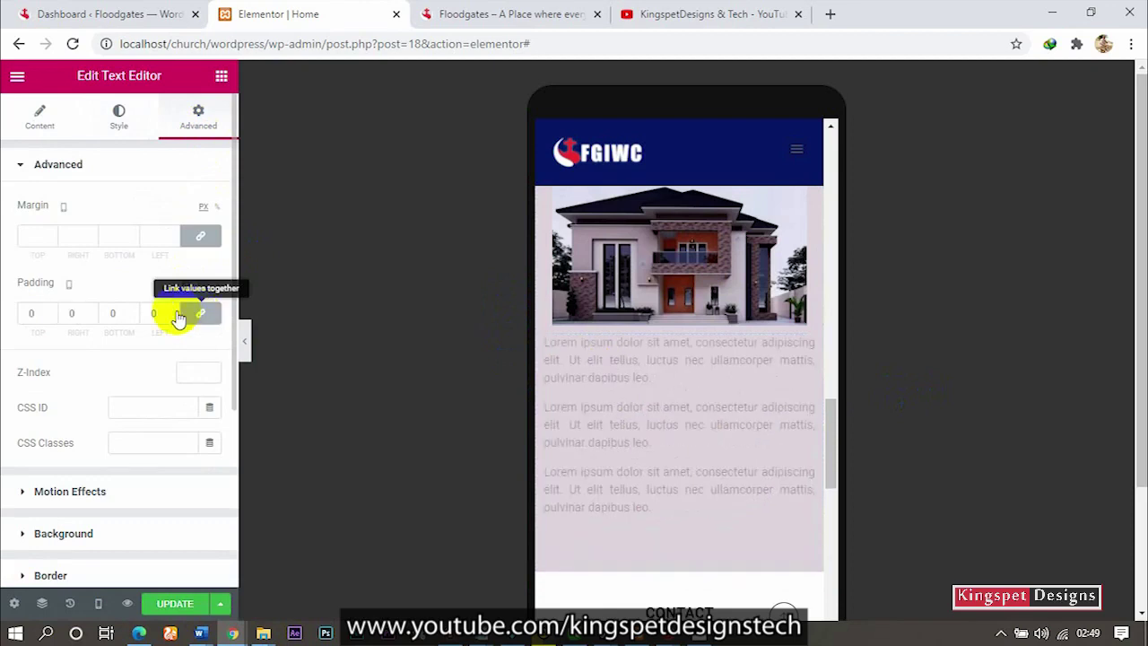
click(30, 313)
text(20)
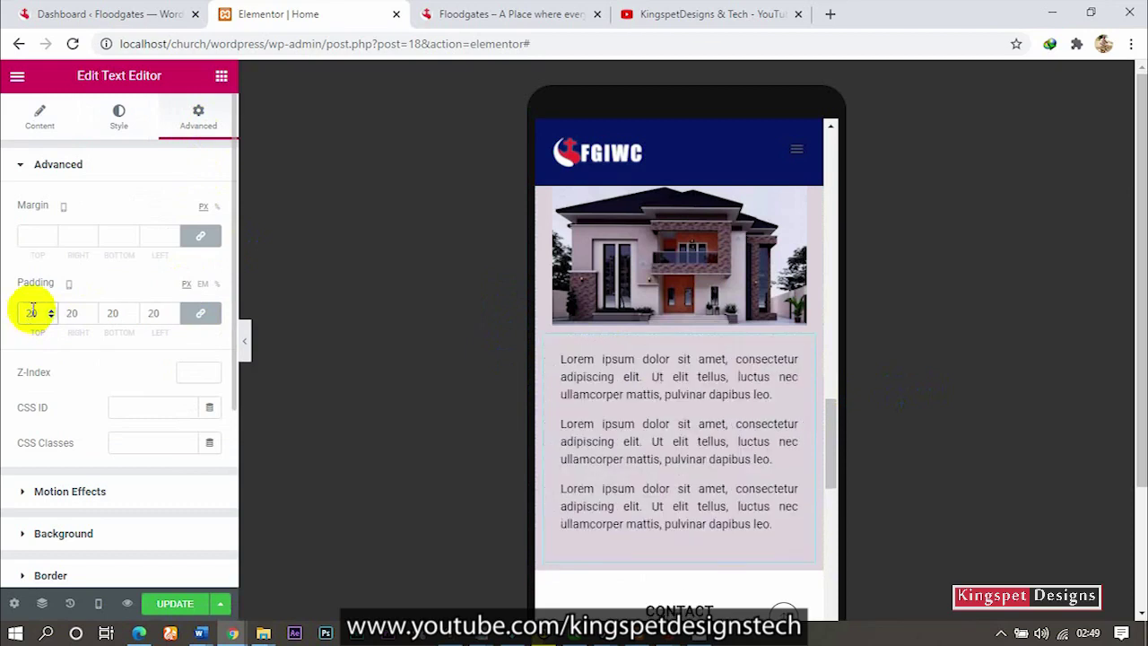
text(10)
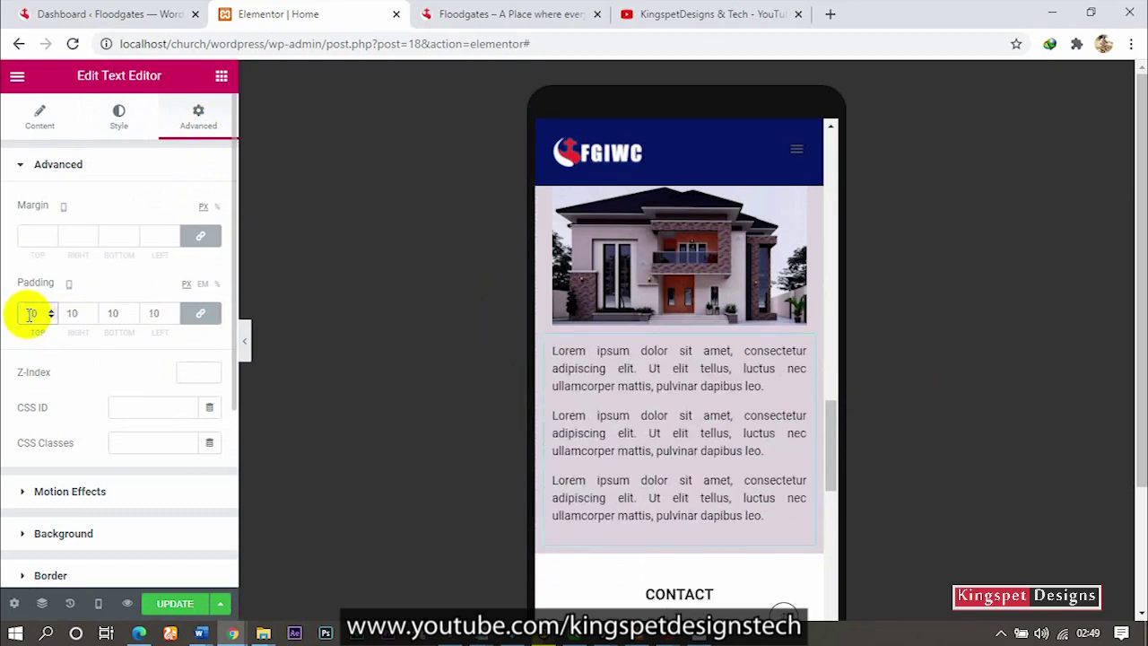
- Preview the house text section without the editing controls, then inspect the Contact section's mobile layout
click(247, 346)
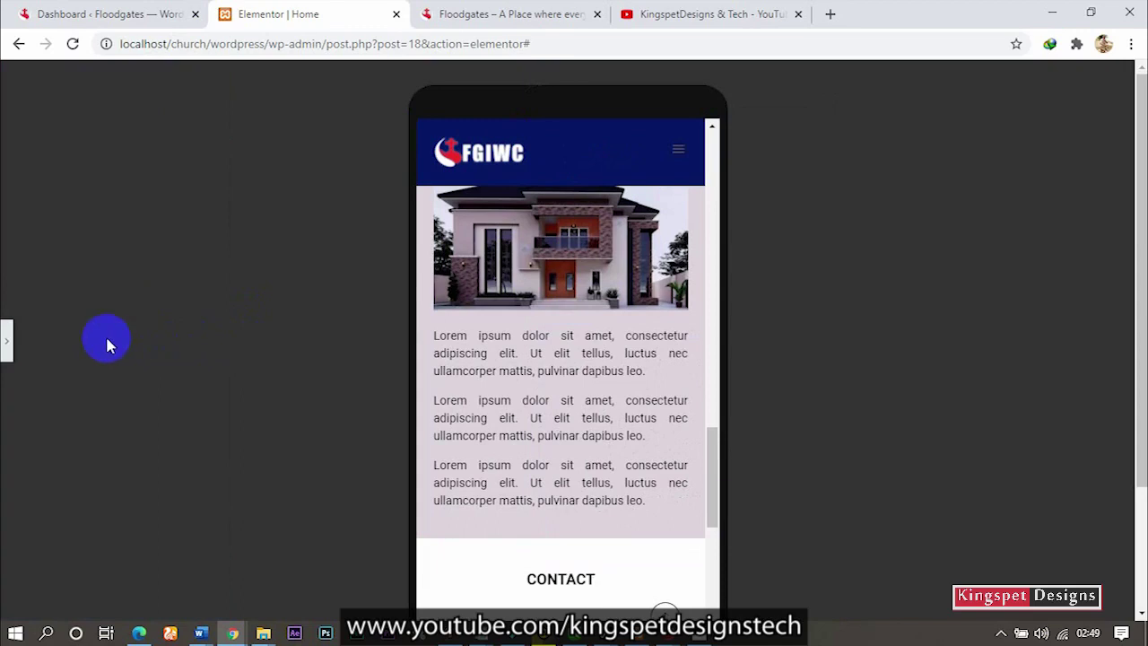
click(7, 348)
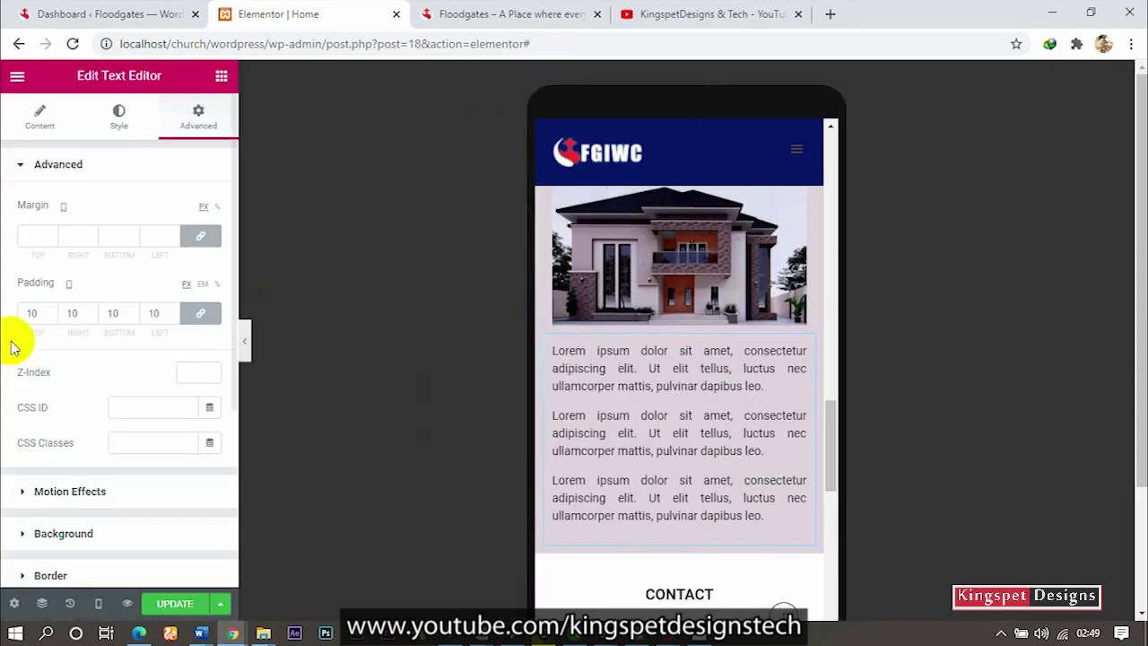
scroll(715, 411, down, 2)
scroll(716, 413, down, 5)
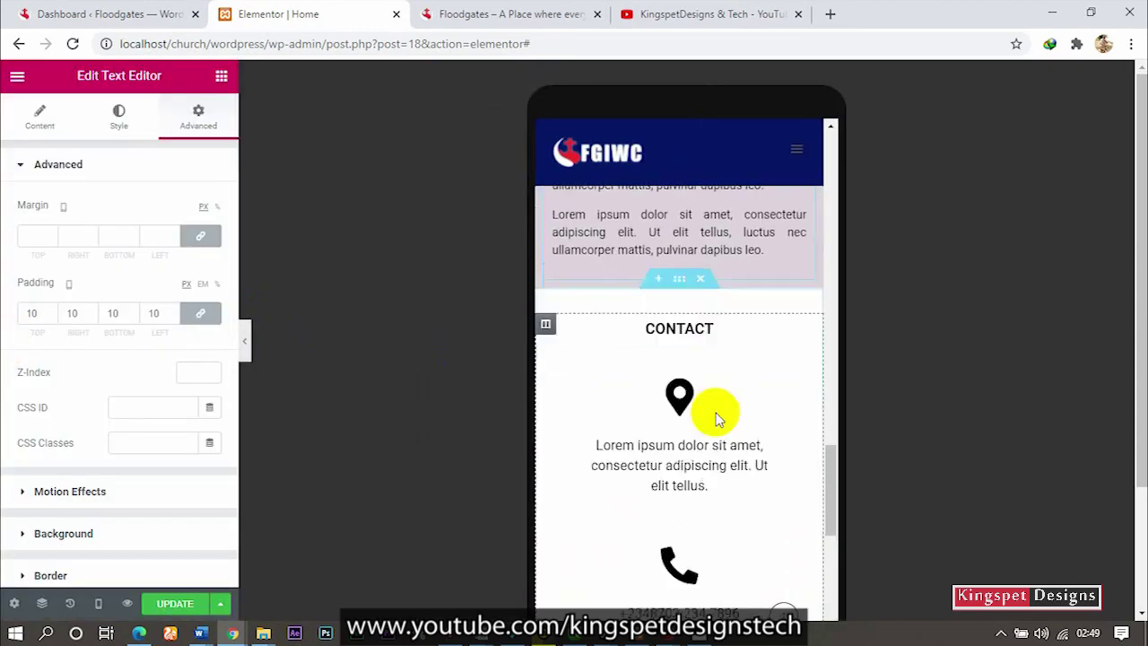
scroll(711, 403, up, 3)
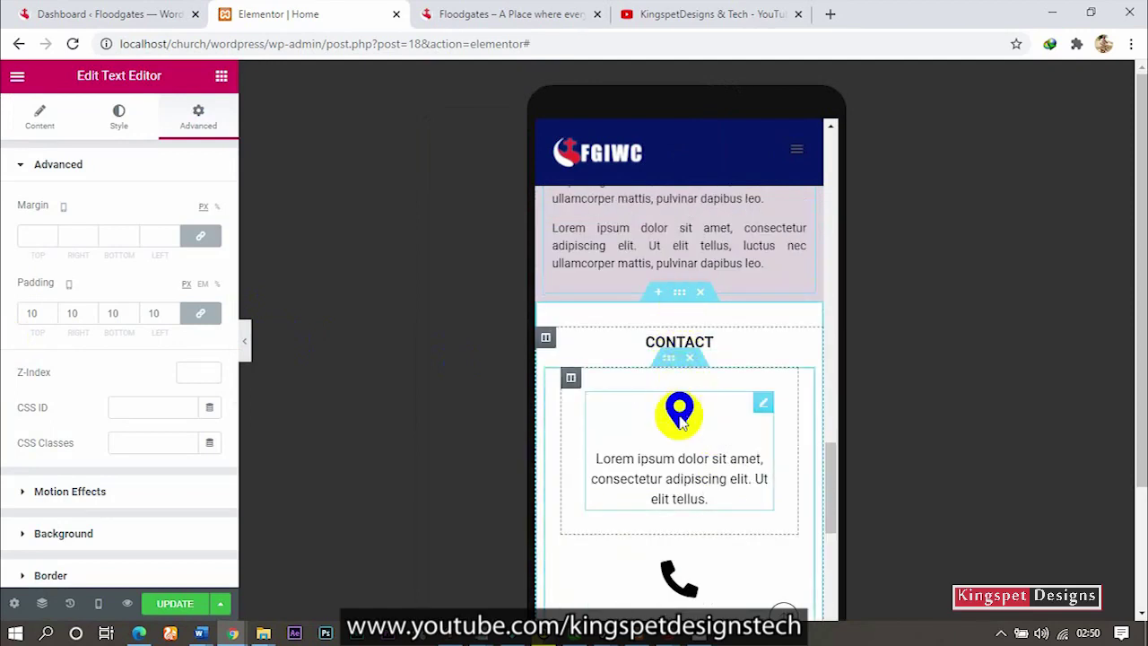
- Unlink the mobile padding values of the Contact inner section, setting all four sides to 0
click(671, 362)
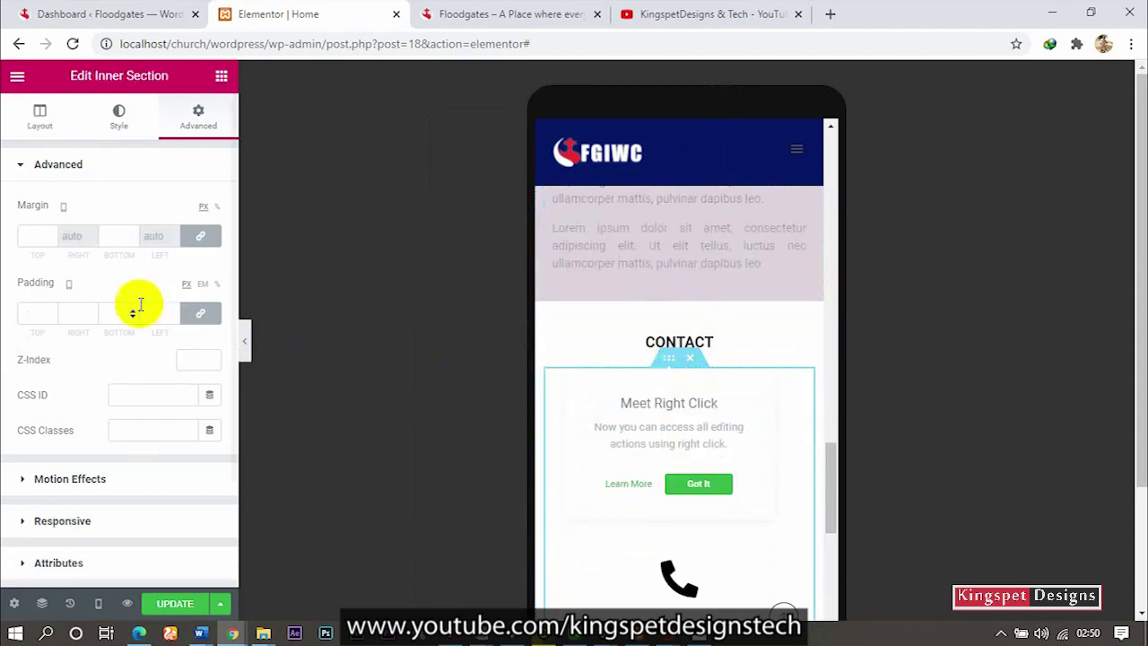
click(204, 315)
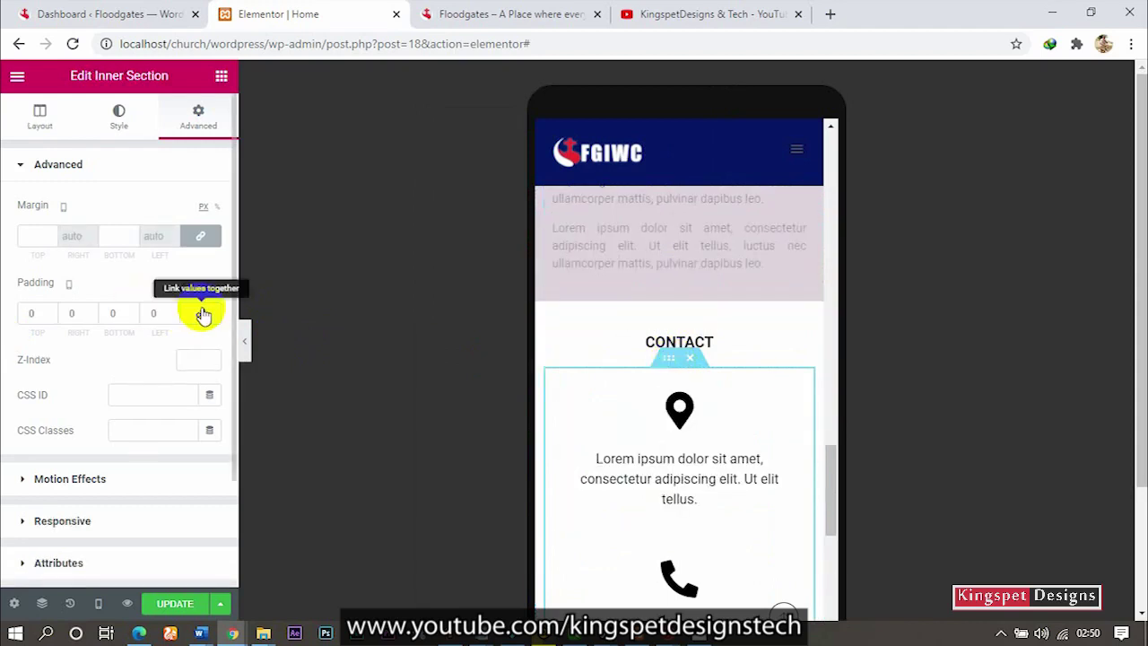
- Set the mobile icon size of the location icon box in the Contact section to 35
scroll(644, 441, down, 1)
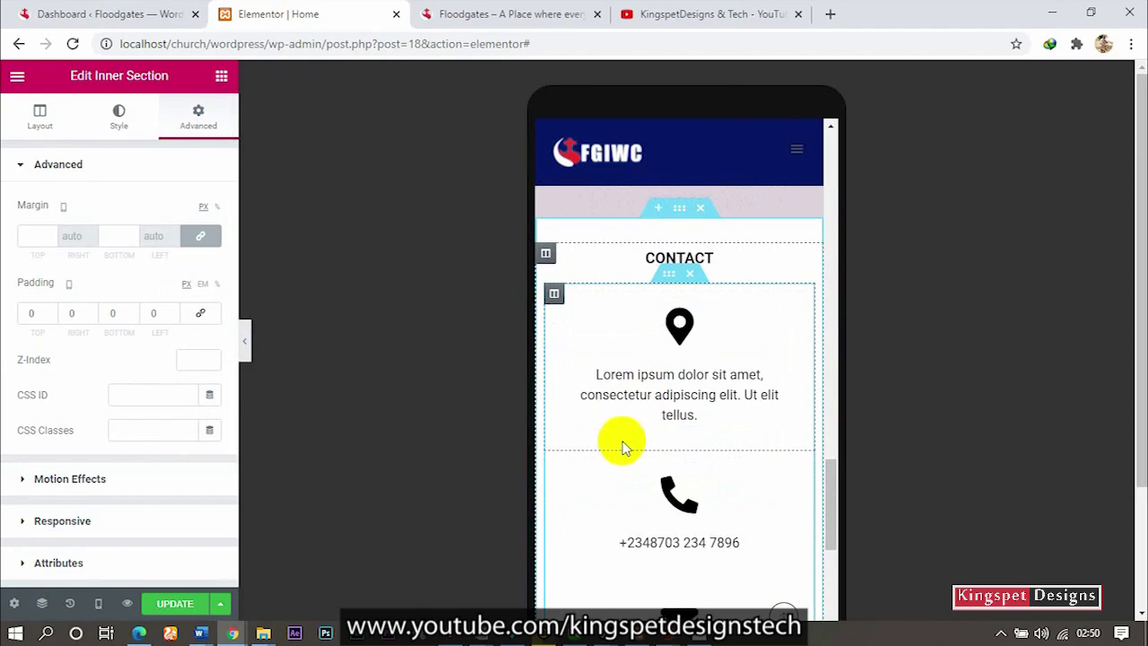
scroll(679, 436, down, 1)
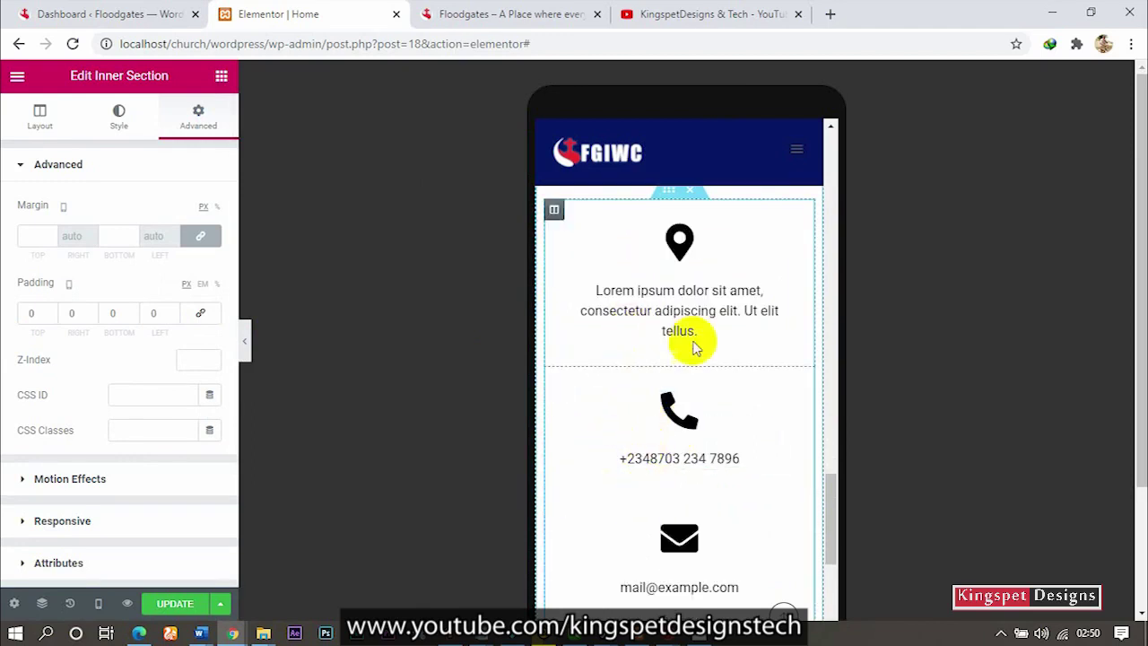
click(695, 311)
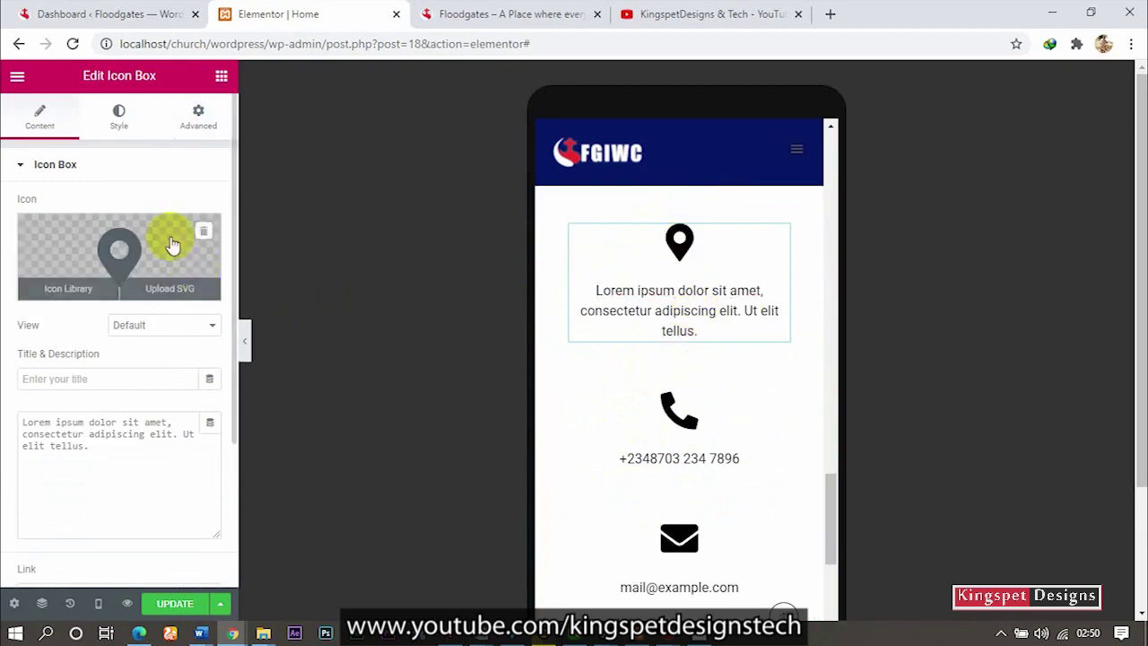
click(120, 115)
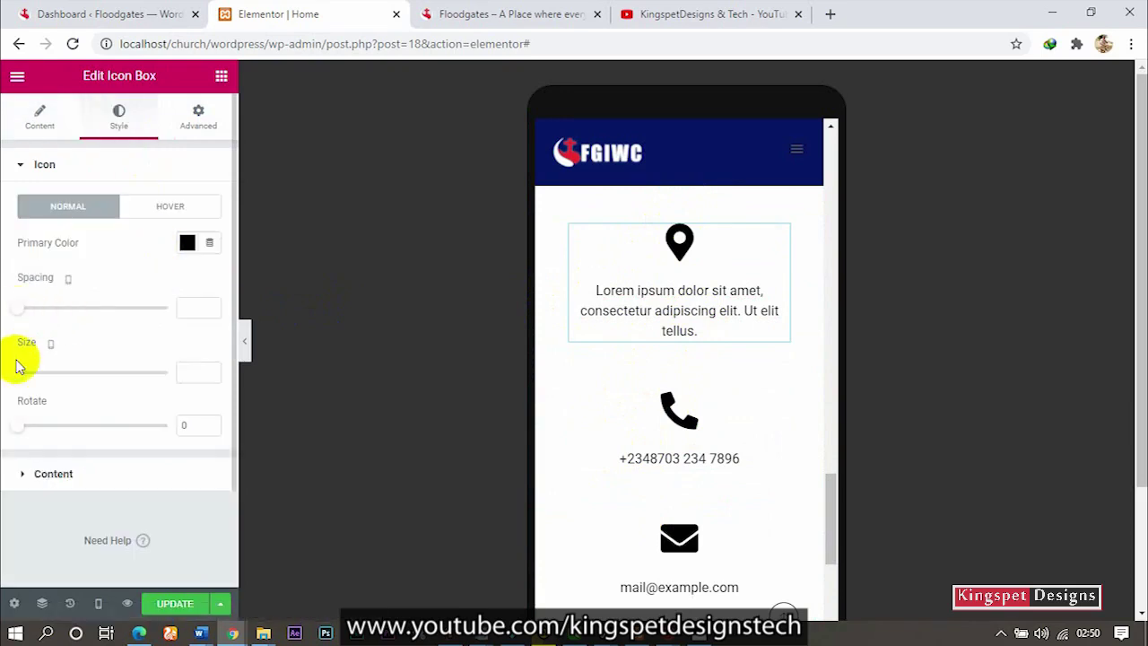
drag(24, 380, 35, 378)
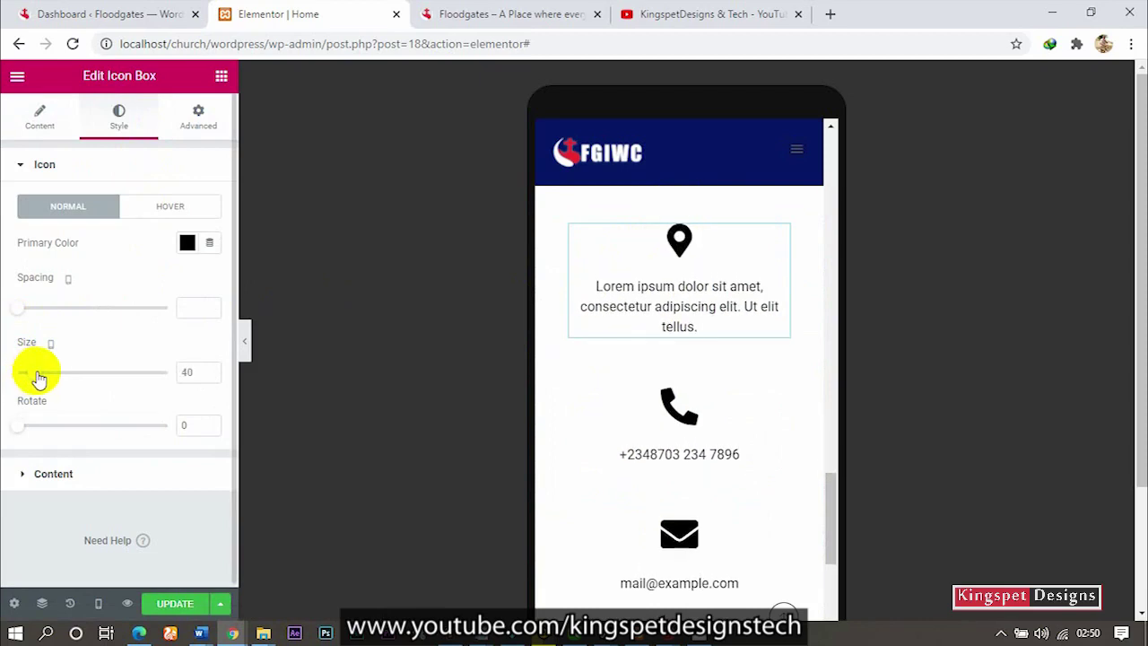
drag(38, 381, 38, 382)
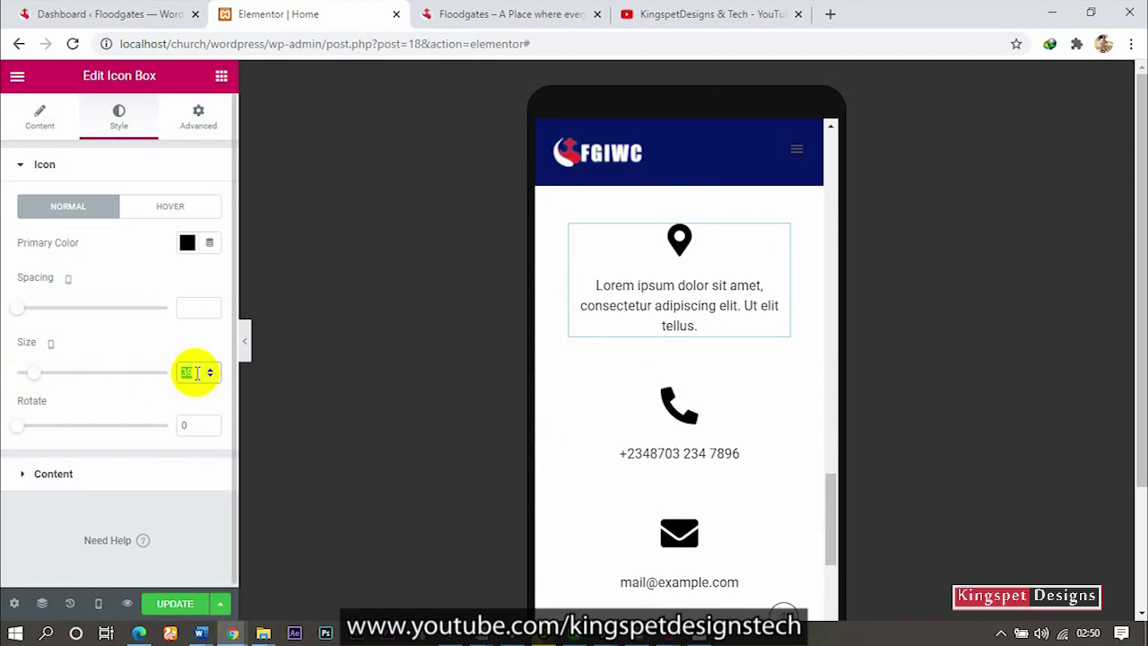
text(35)
click(384, 351)
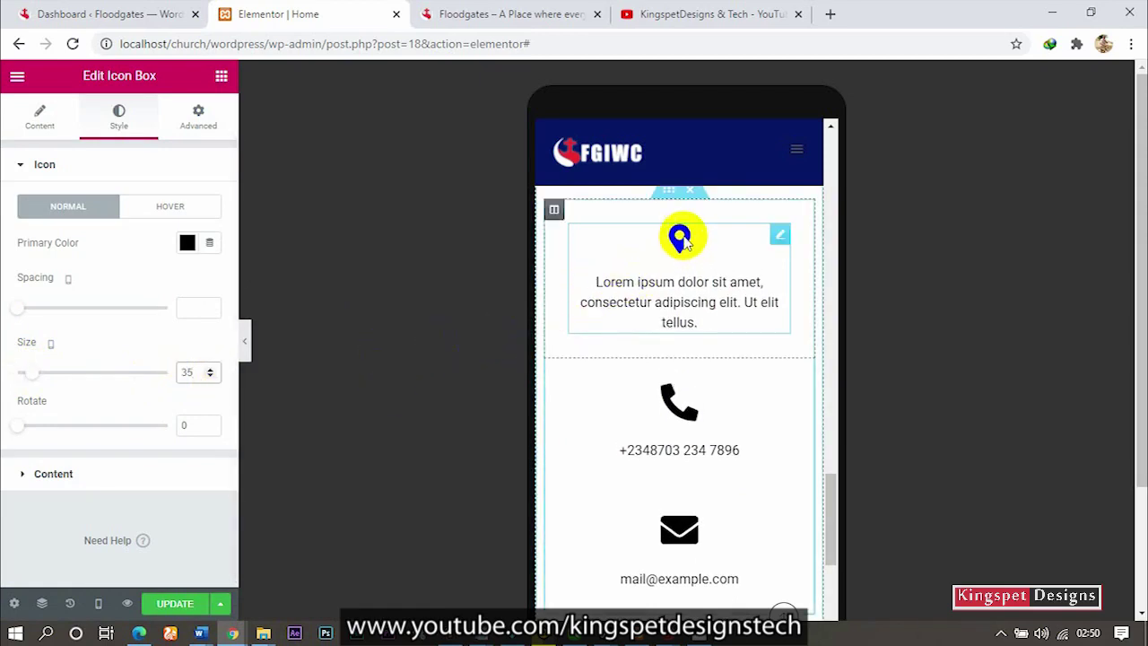
- Set the mobile description text size of the location icon box to 14 px
click(669, 308)
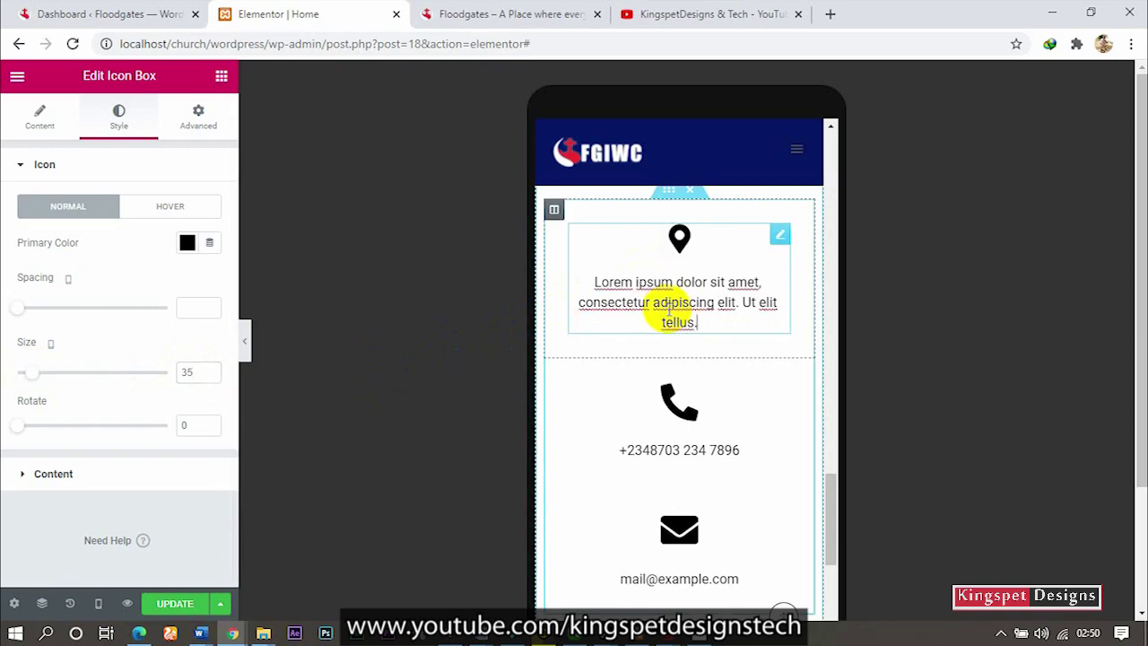
click(346, 512)
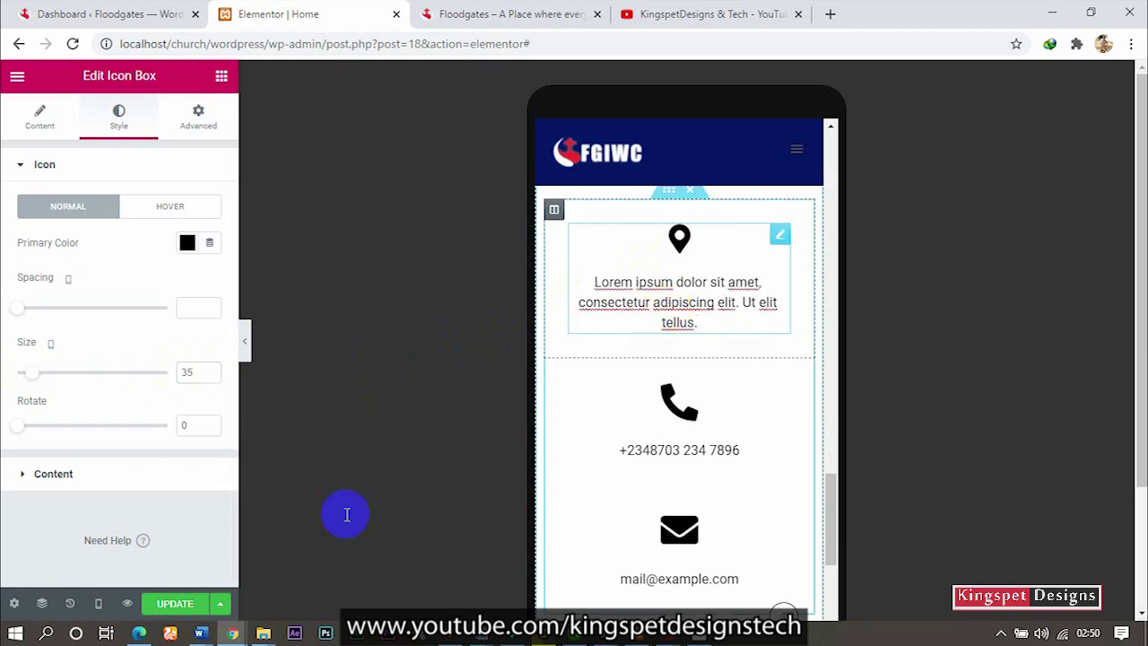
click(88, 483)
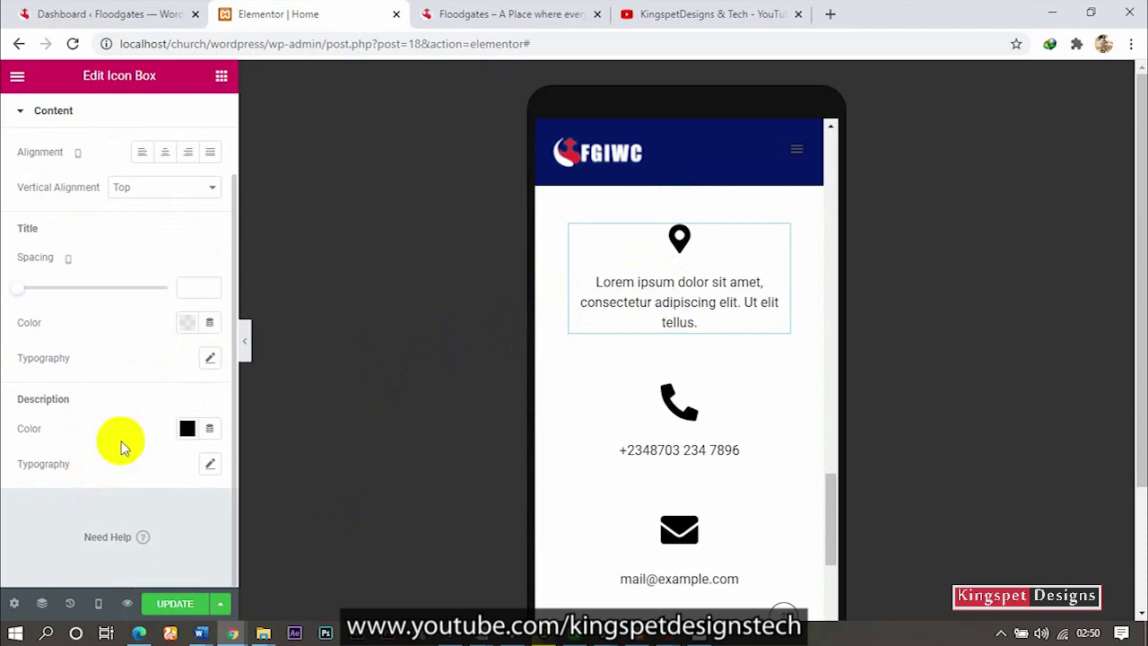
click(210, 464)
scroll(184, 523, down, 1)
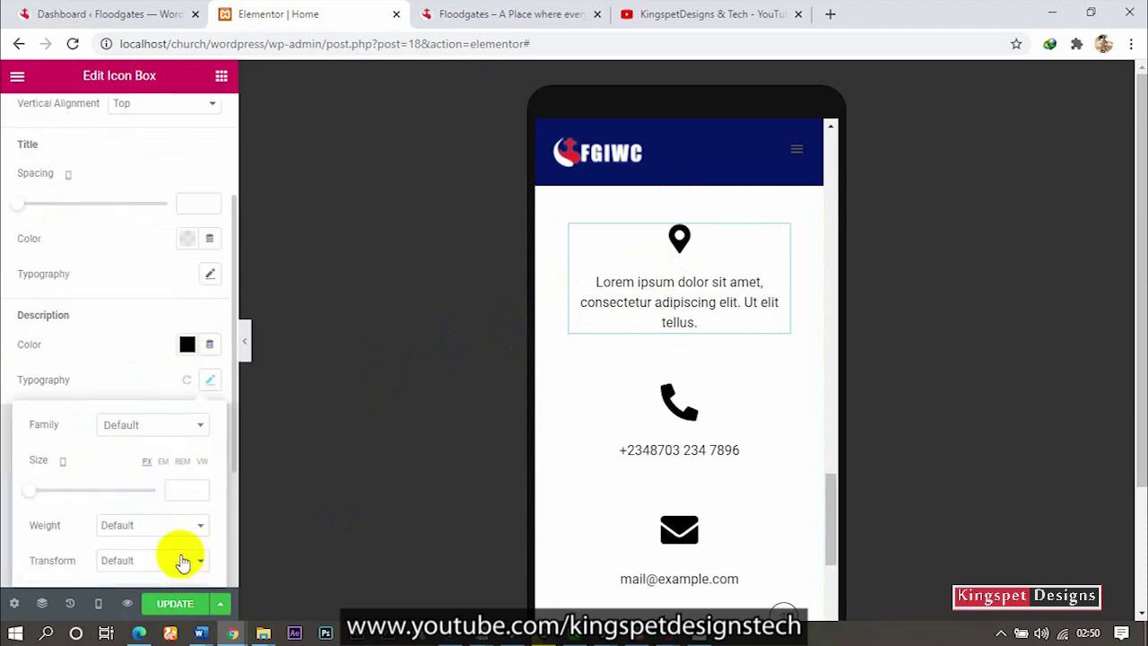
click(184, 487)
text(1)
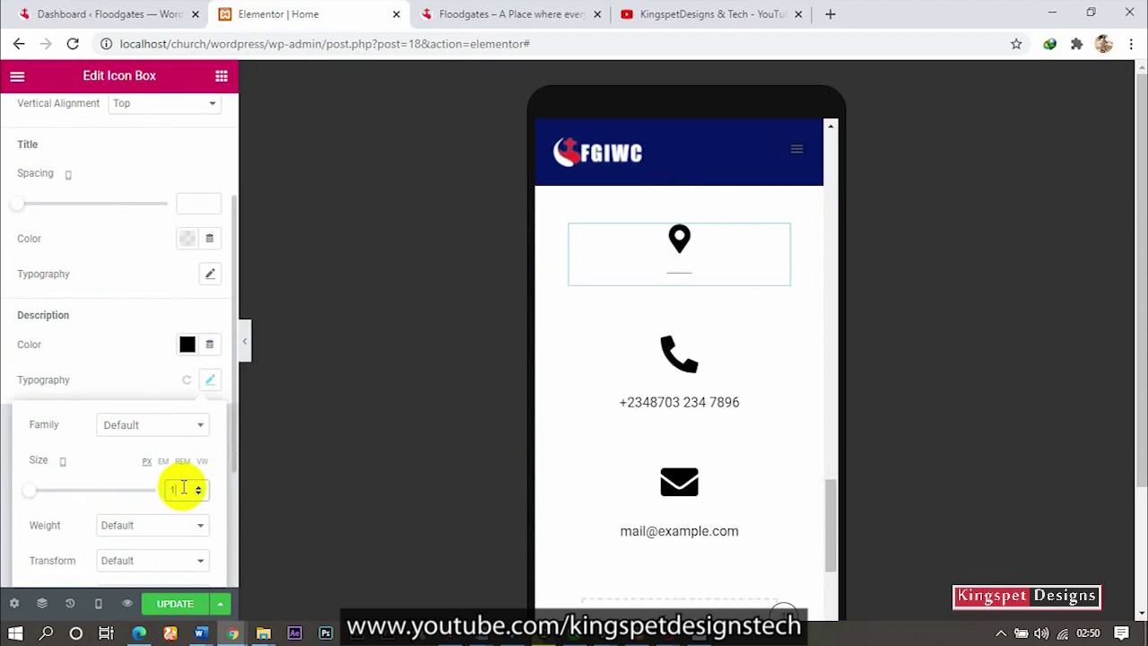
text(4)
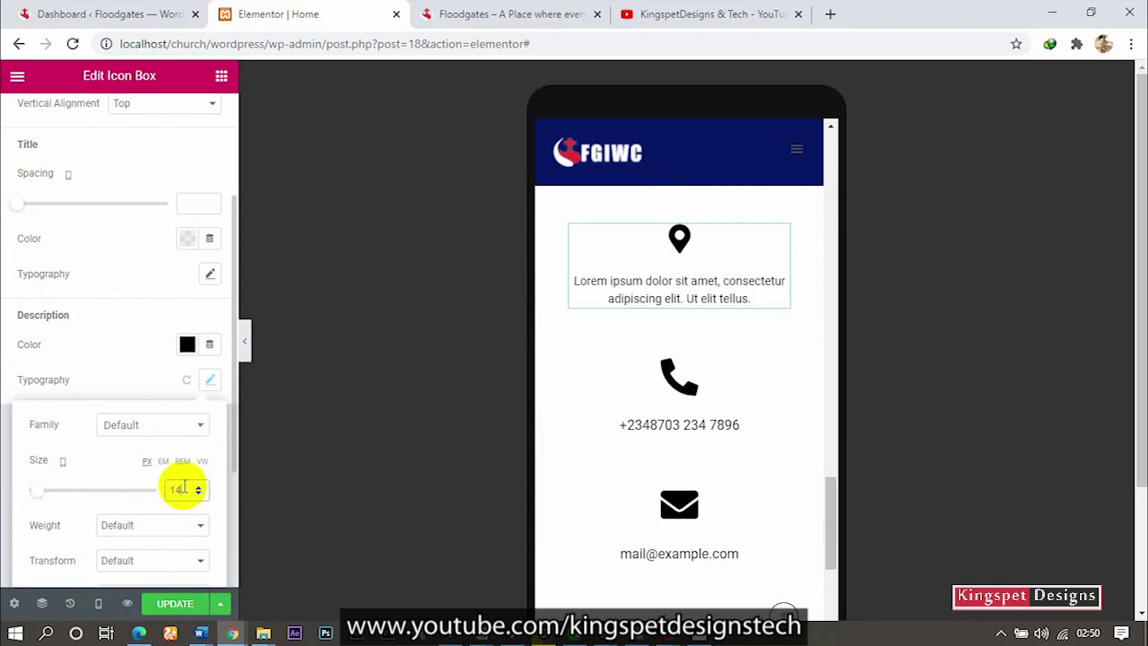
- Copy the location icon box and apply its style to the phone and email icon boxes
right_click(780, 238)
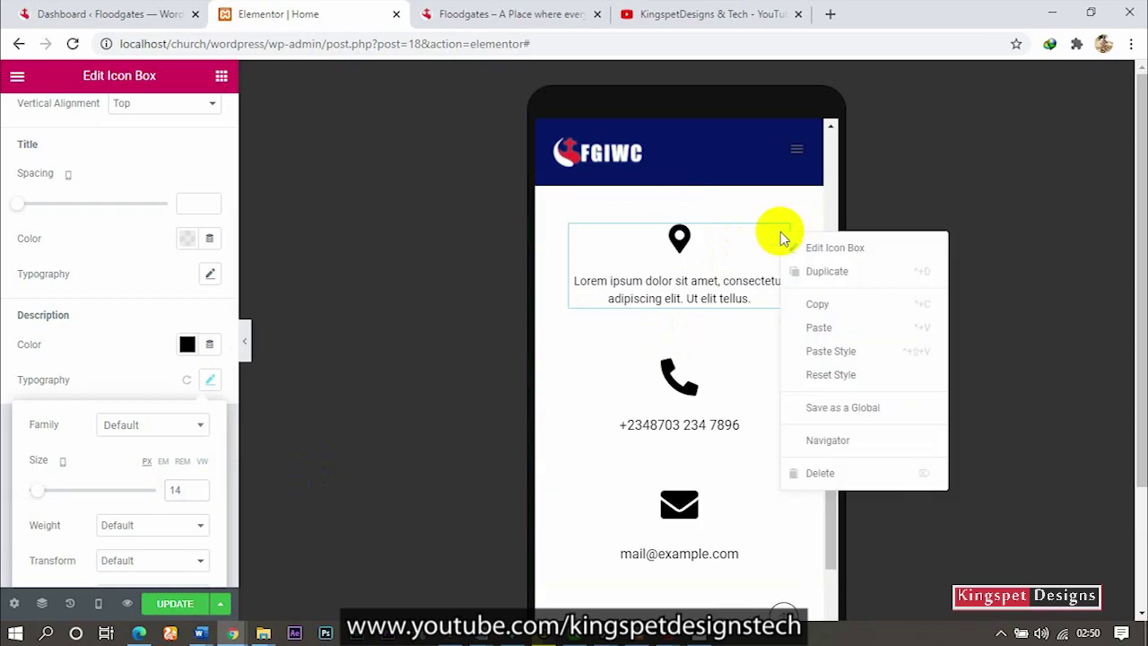
click(824, 310)
right_click(777, 378)
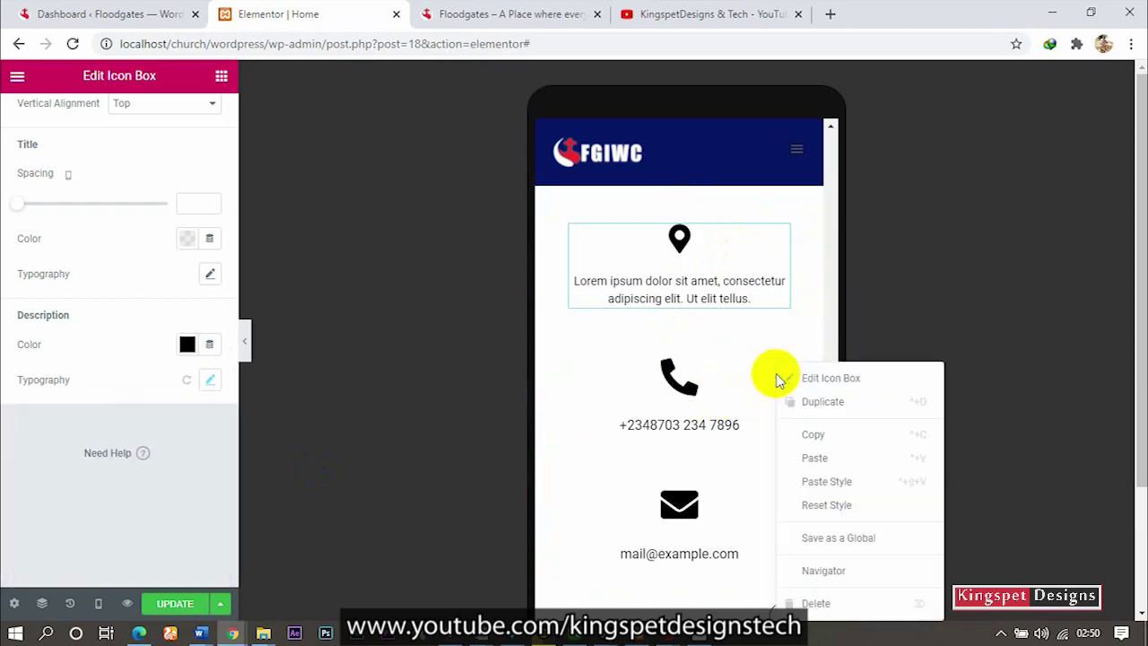
click(810, 484)
scroll(753, 440, down, 3)
right_click(779, 320)
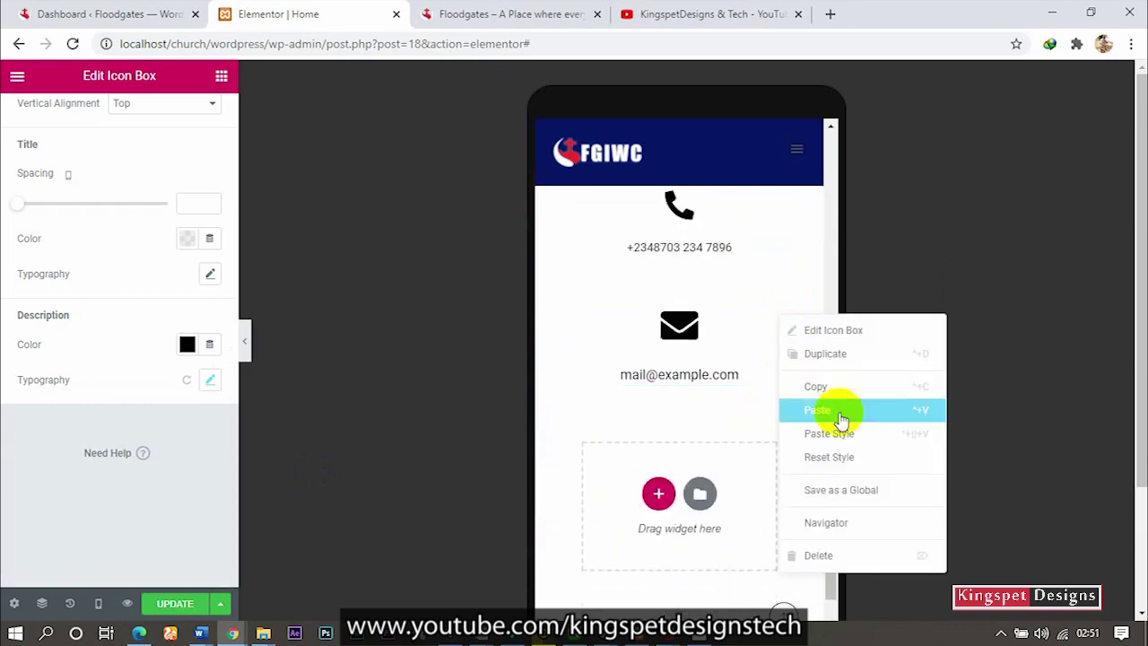
click(834, 438)
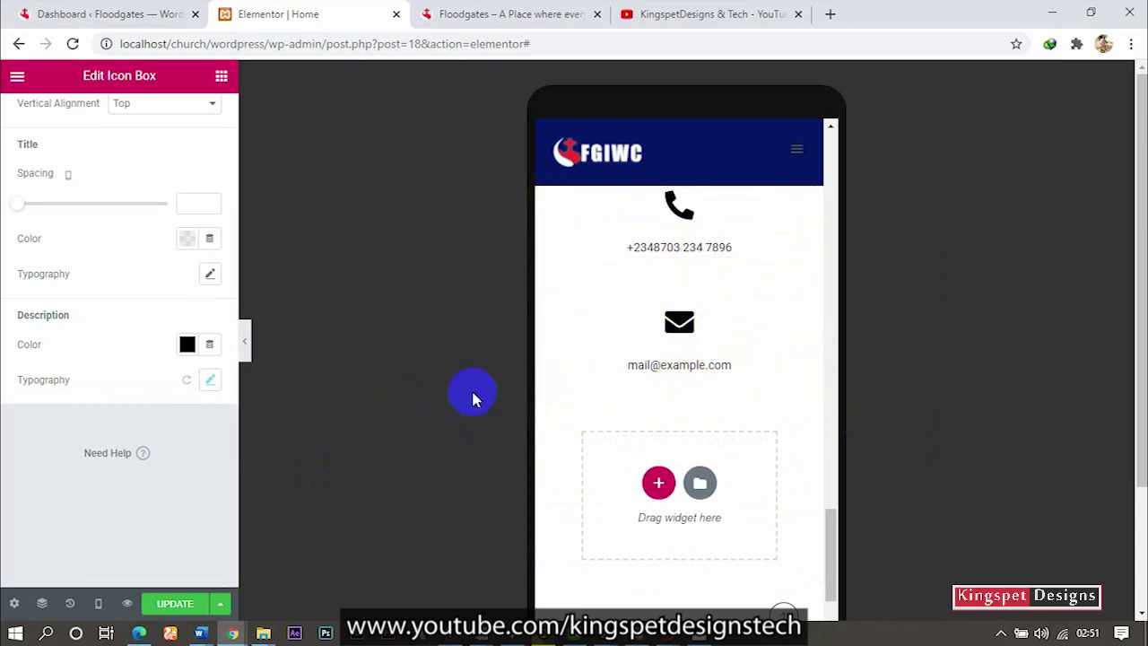
- Preview the Contact section's mobile layout without the editing controls, then bring the controls back
click(246, 345)
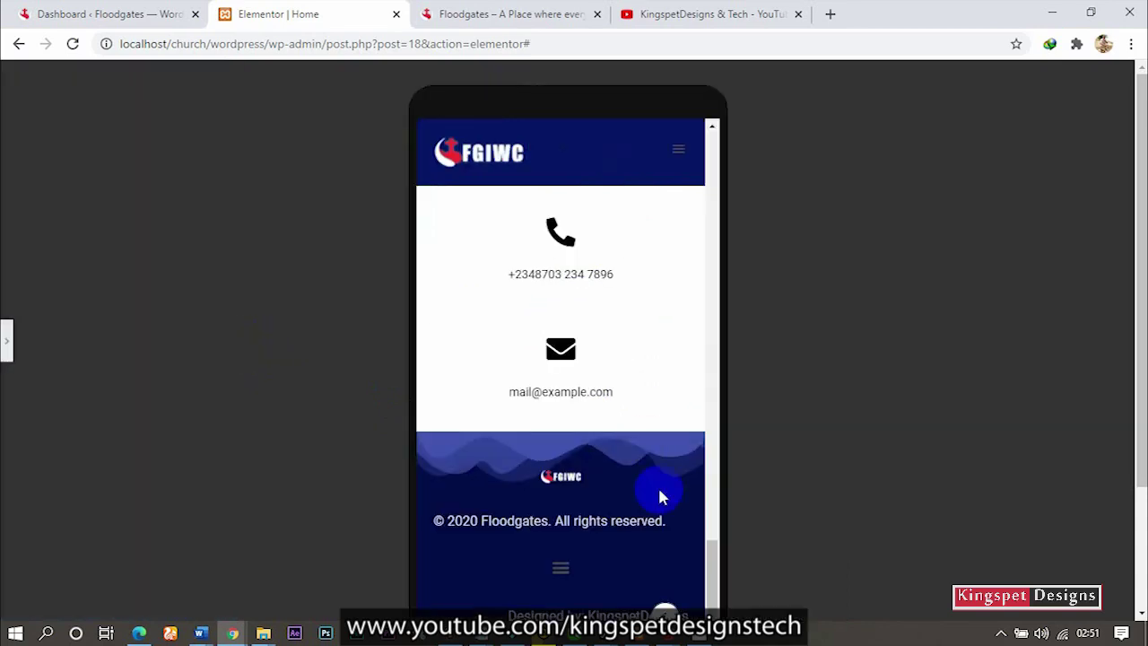
scroll(574, 479, up, 4)
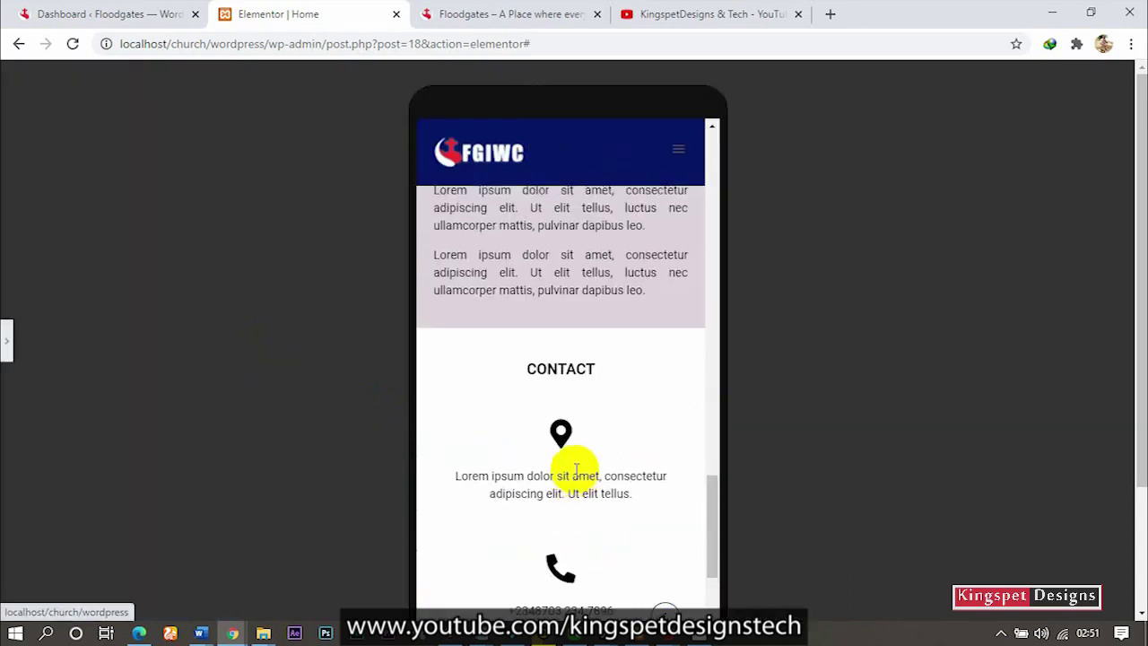
scroll(575, 469, up, 1)
scroll(575, 469, down, 3)
scroll(574, 471, up, 2)
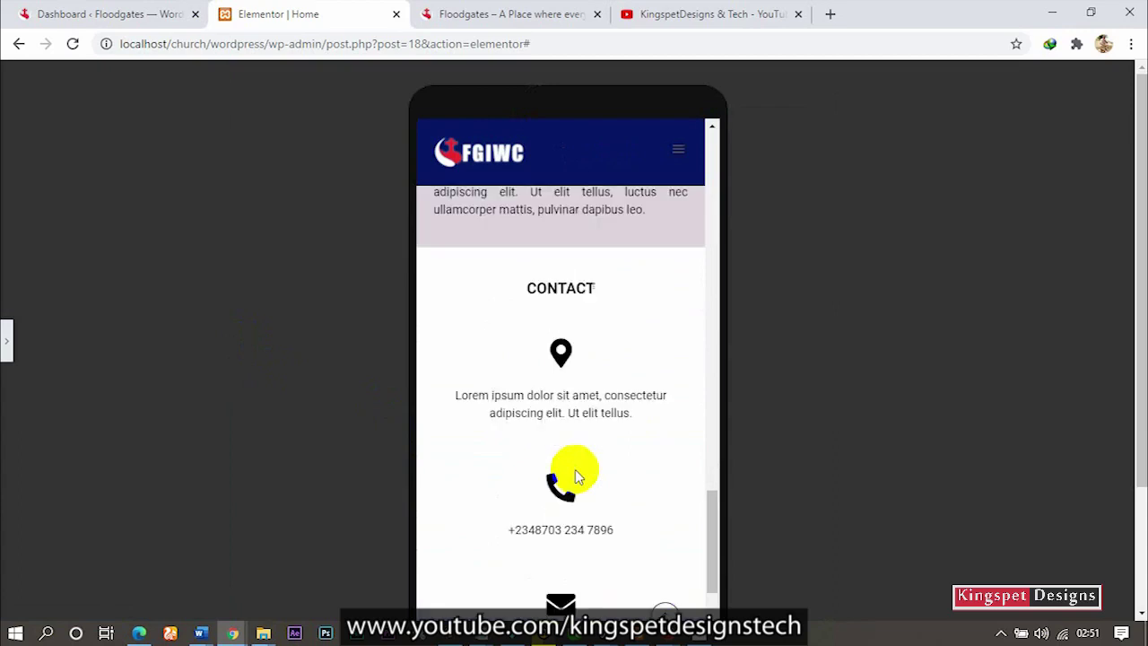
click(6, 343)
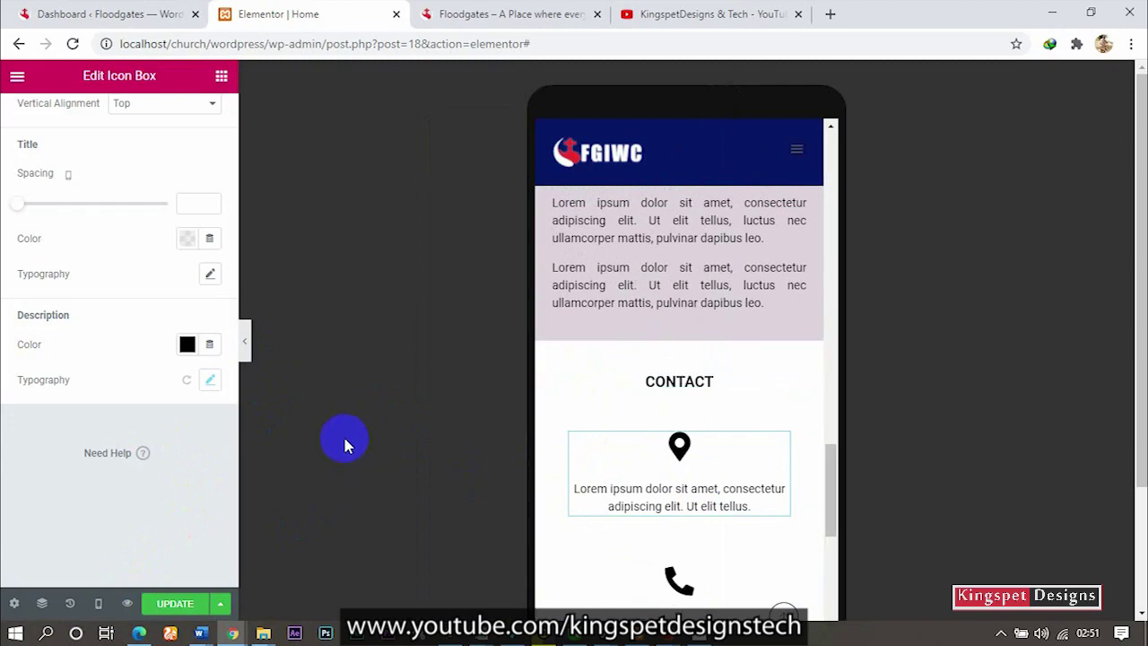
- Review the whole home page in the mobile view without editing controls, from the welcome banner down to Contact
click(243, 342)
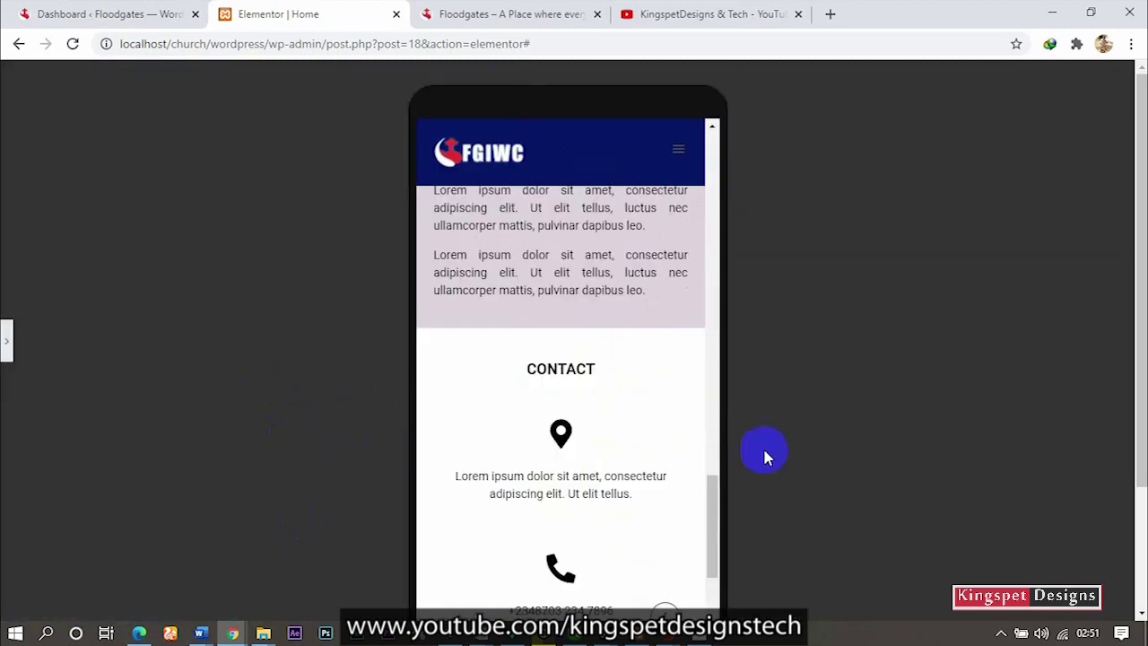
drag(716, 531, 764, 301)
click(700, 334)
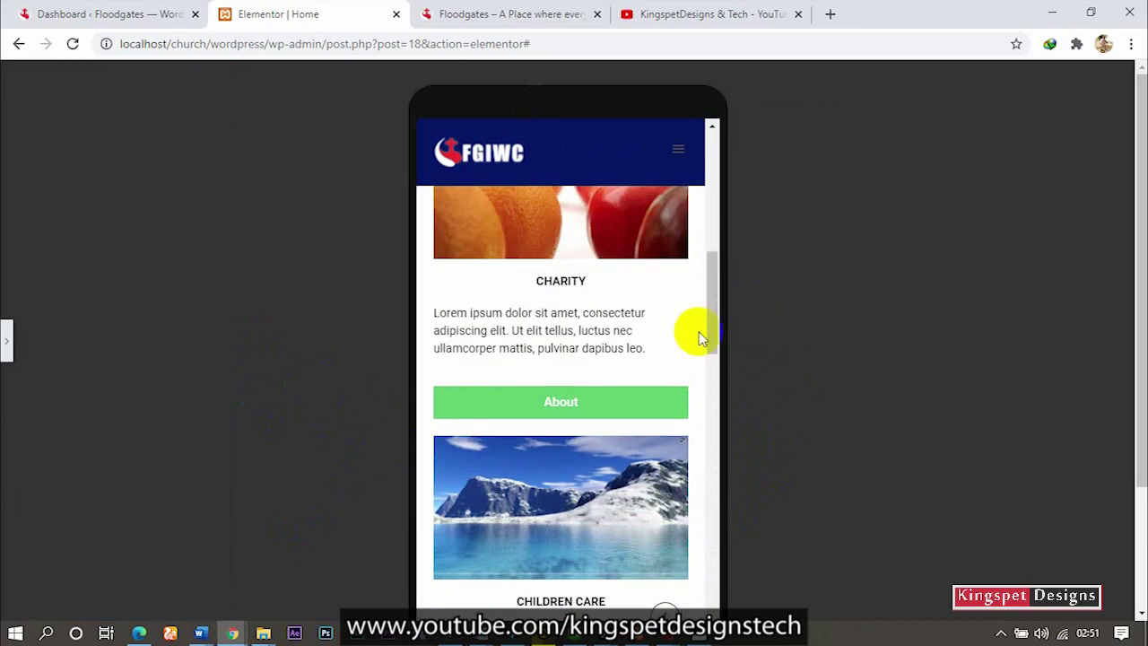
scroll(692, 341, up, 10)
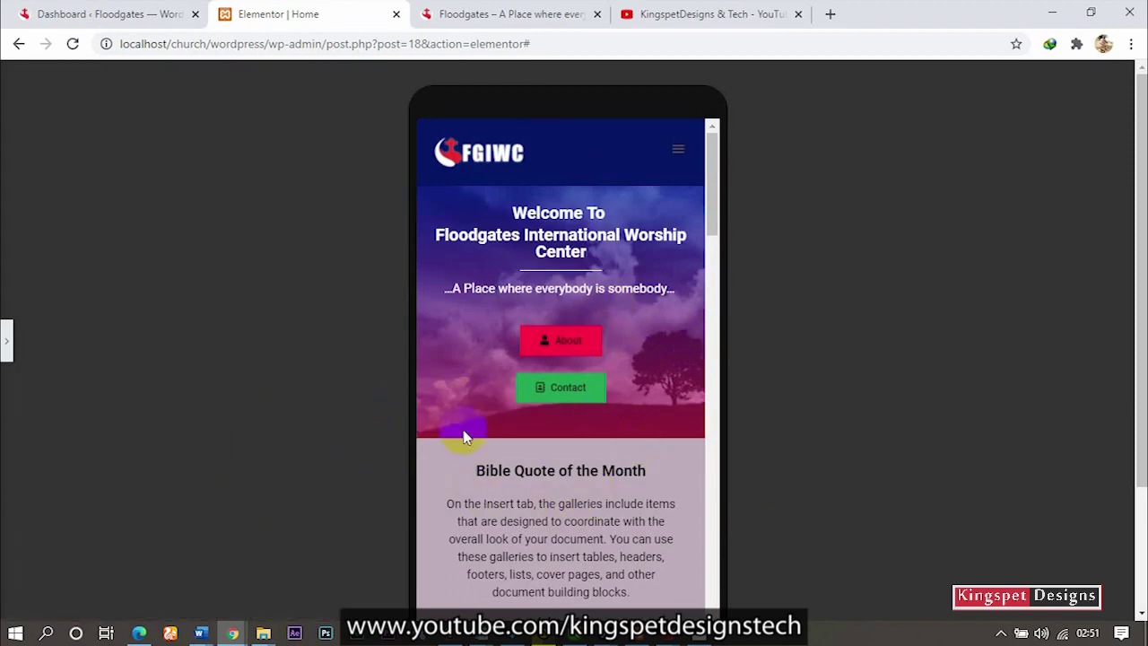
scroll(584, 525, down, 4)
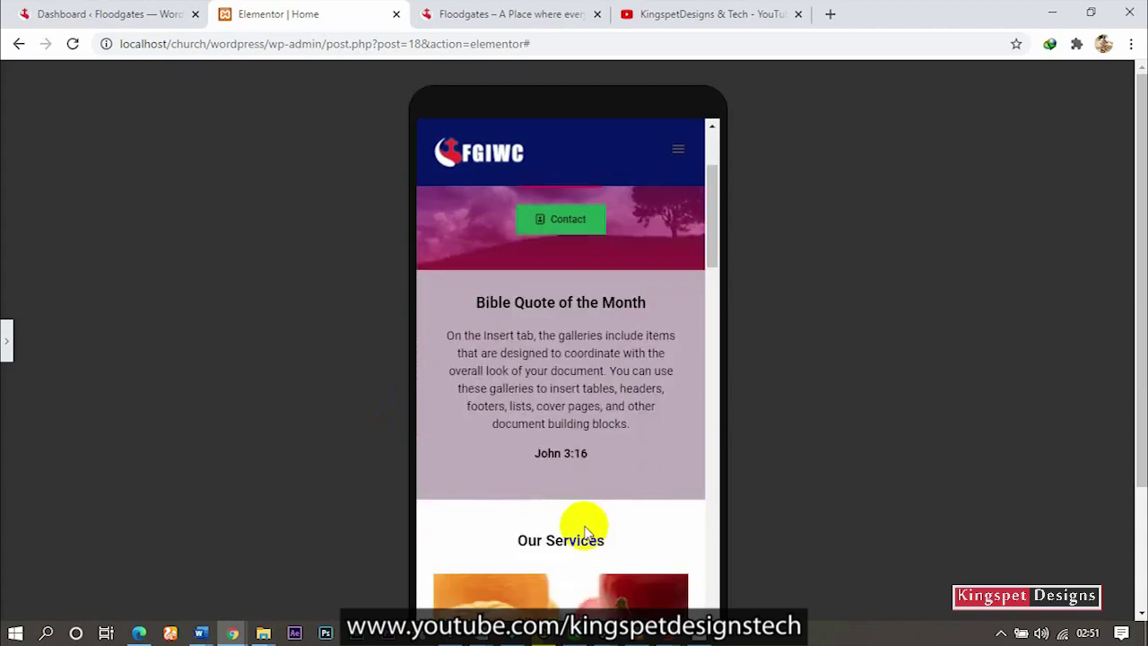
scroll(584, 525, down, 6)
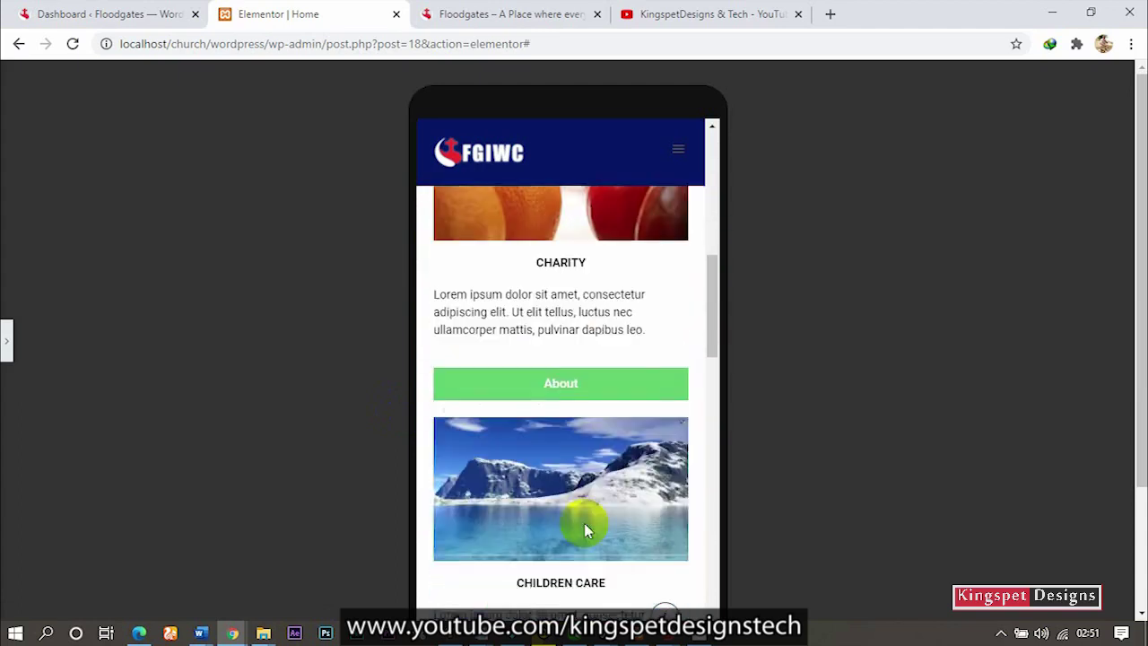
scroll(584, 527, down, 8)
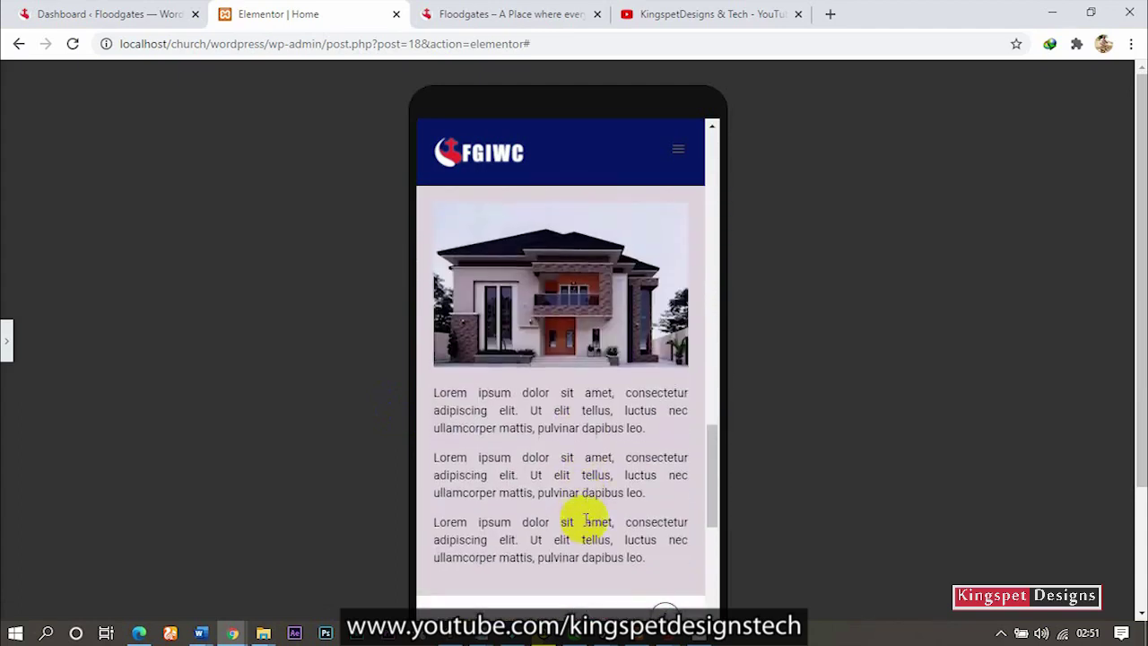
scroll(584, 520, down, 3)
scroll(584, 521, up, 8)
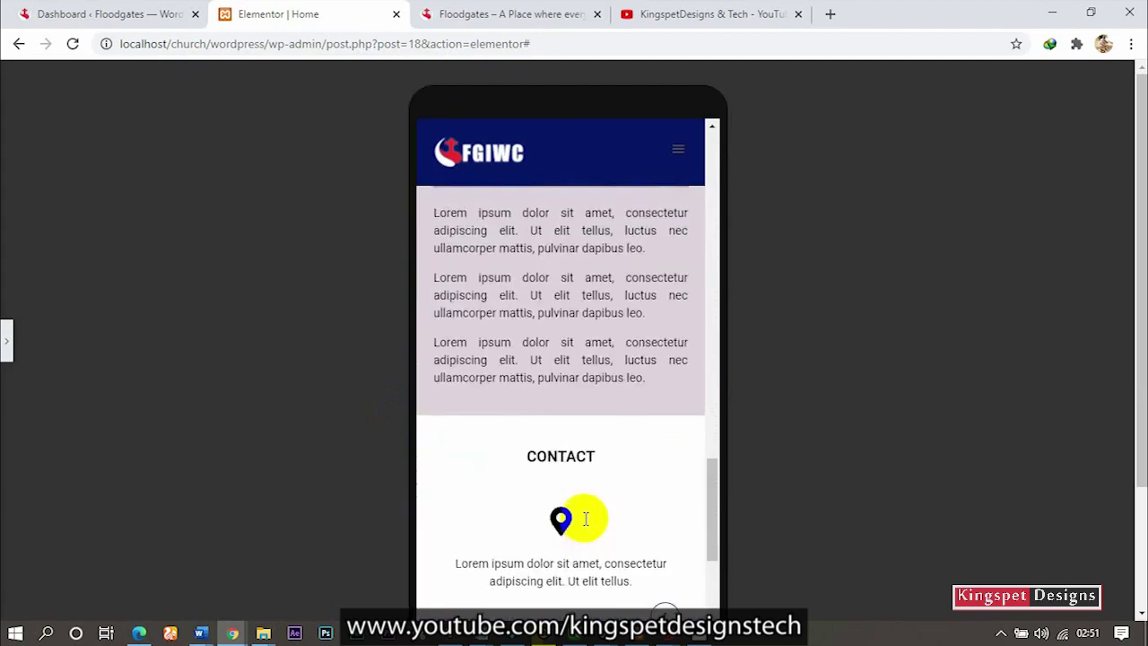
- Switch to the tablet view and review the home page without the editing controls, from the house image section up to the welcome banner
click(12, 354)
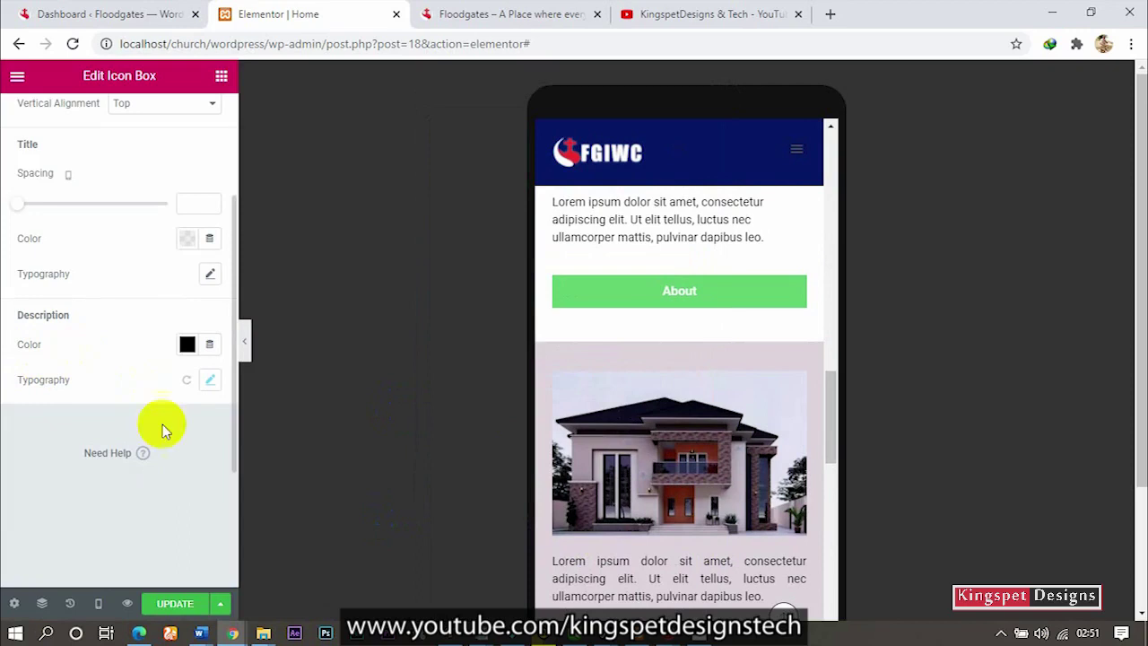
click(99, 604)
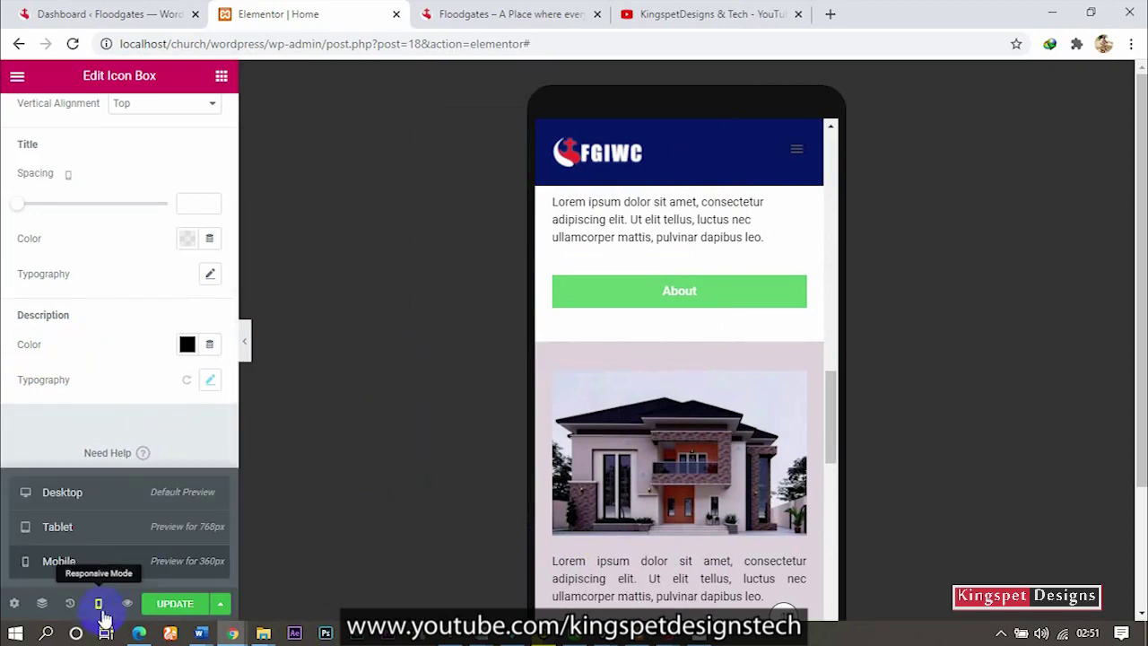
click(103, 536)
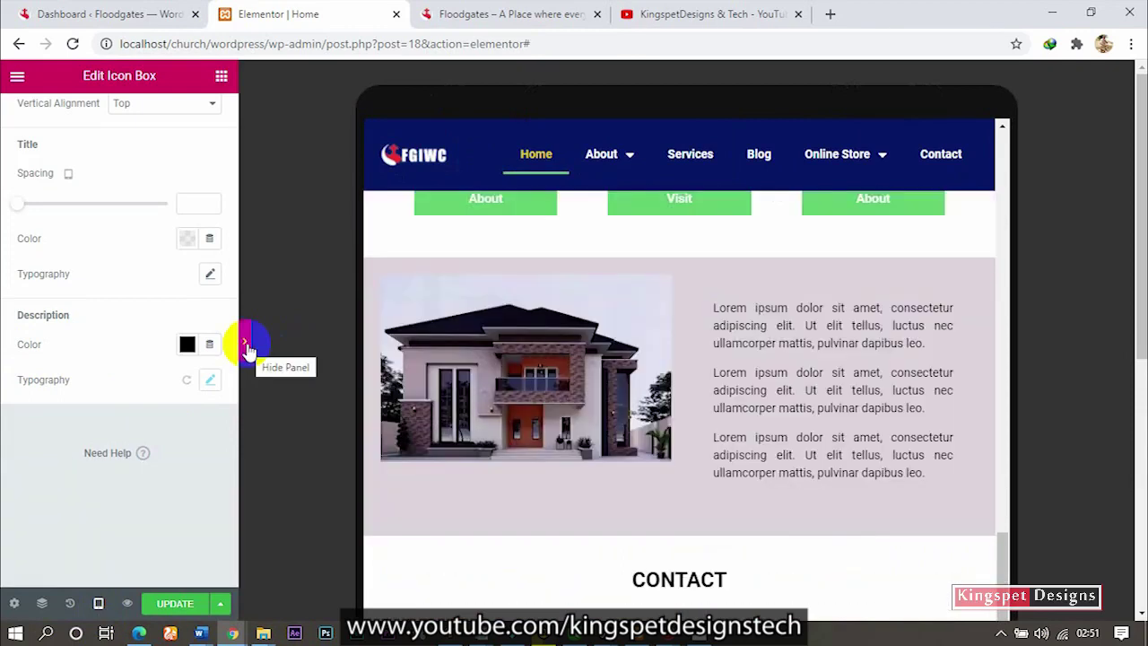
click(247, 345)
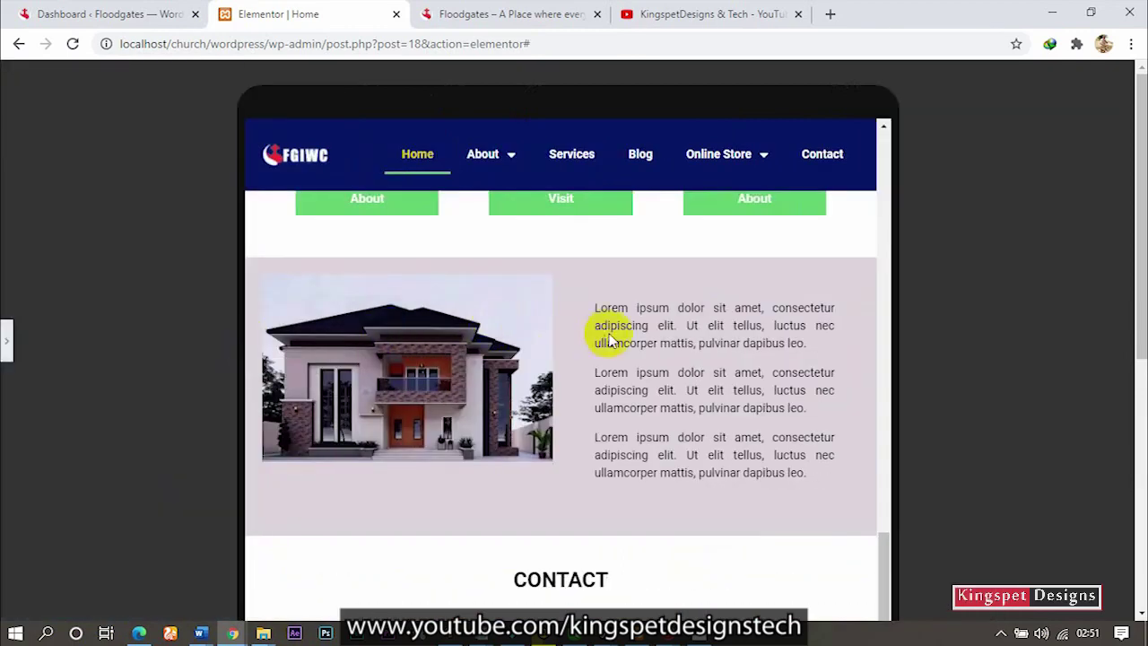
scroll(594, 363, up, 7)
scroll(599, 356, up, 2)
scroll(598, 356, down, 1)
scroll(599, 355, up, 1)
scroll(599, 350, down, 2)
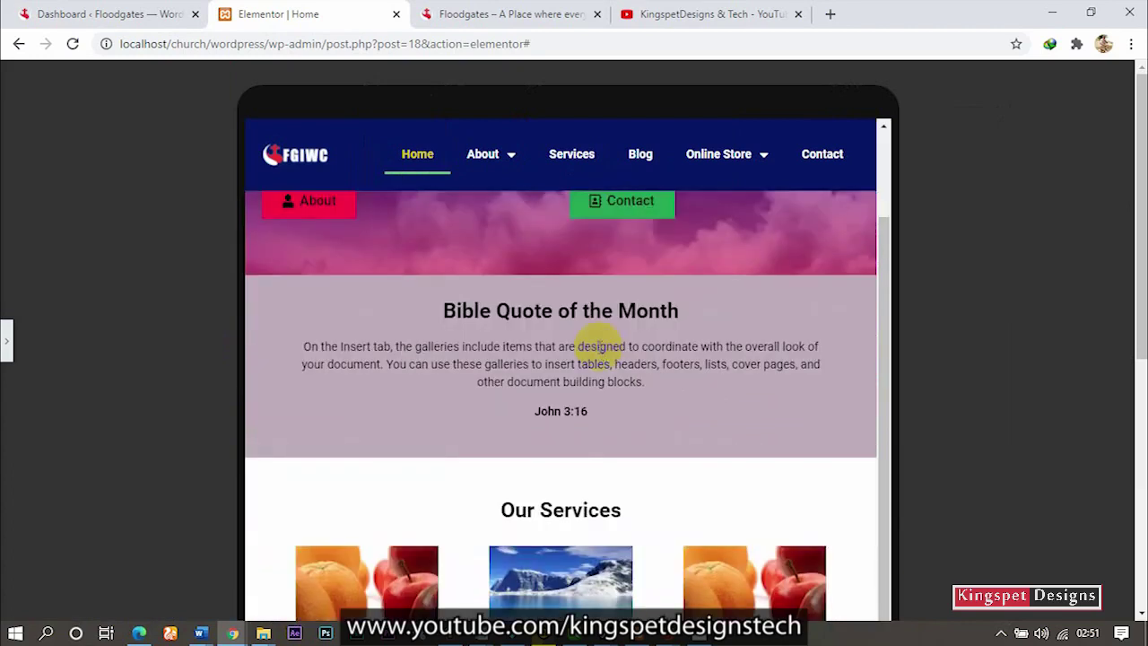
scroll(599, 346, up, 3)
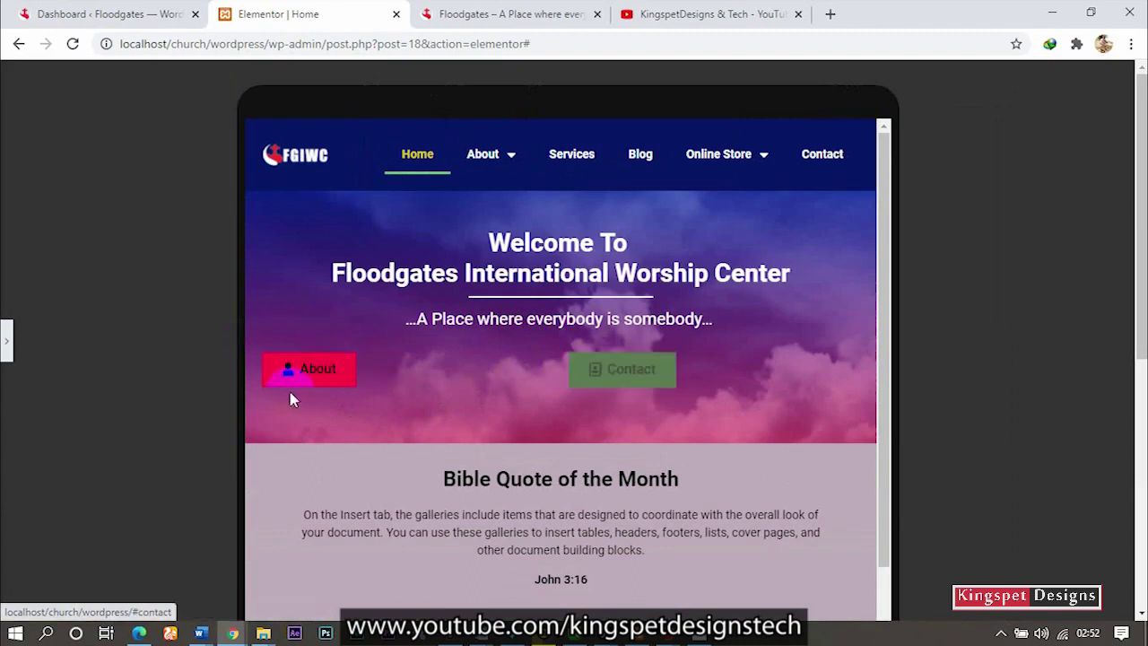
- Right-align the welcome banner's About button for tablet and preview the tablet layout without the editing controls
click(4, 354)
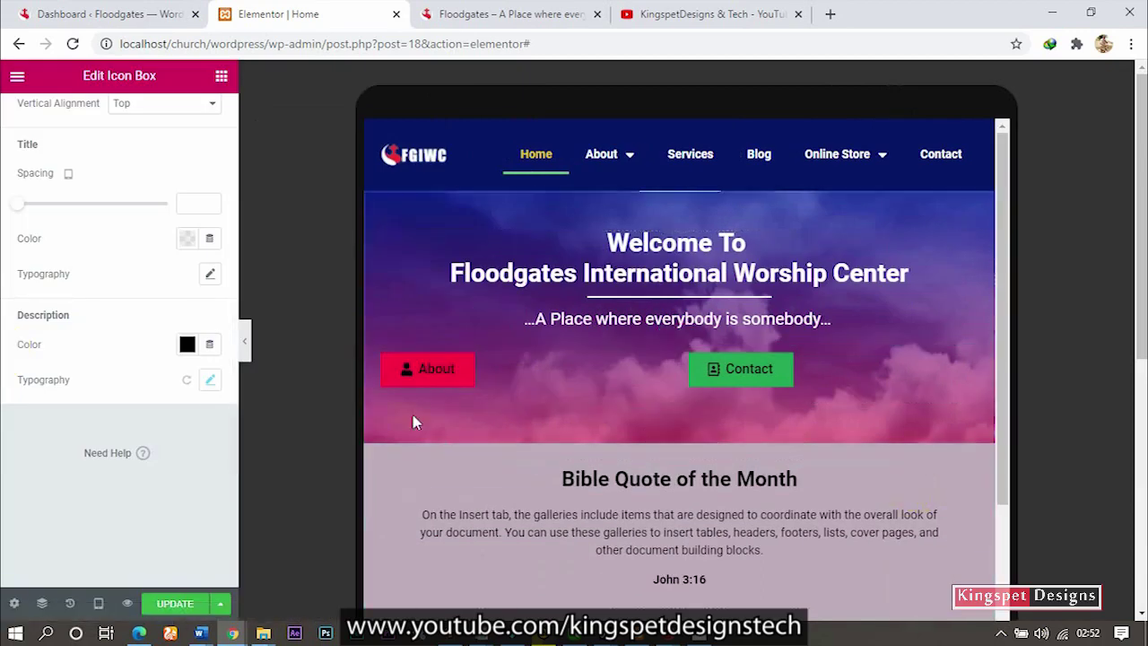
click(421, 369)
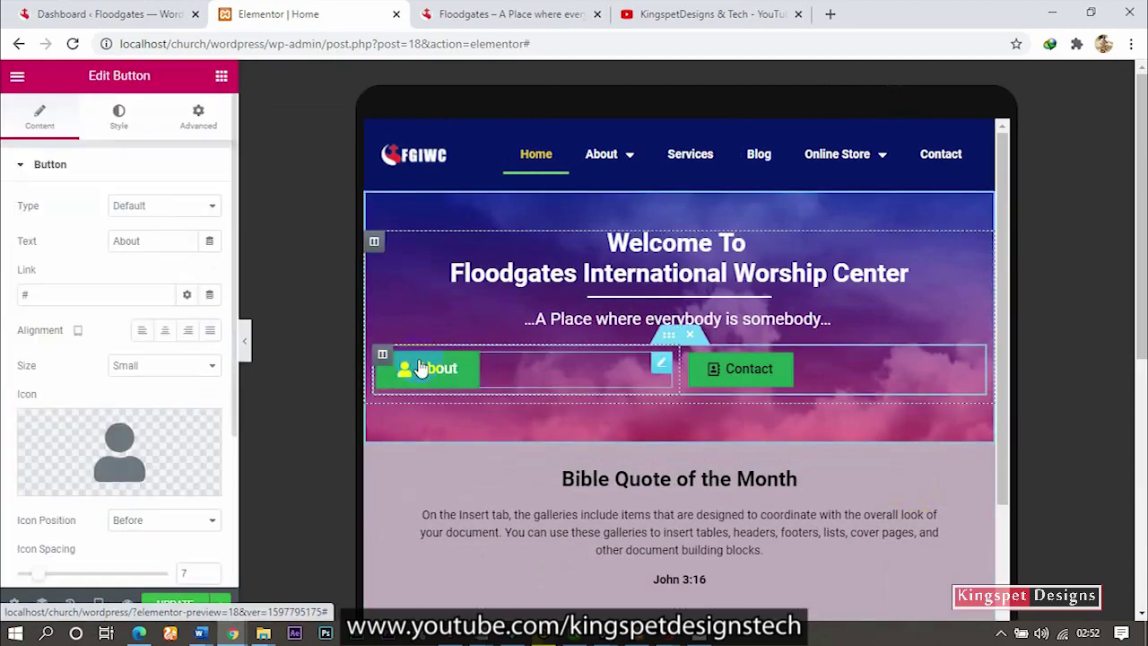
click(188, 330)
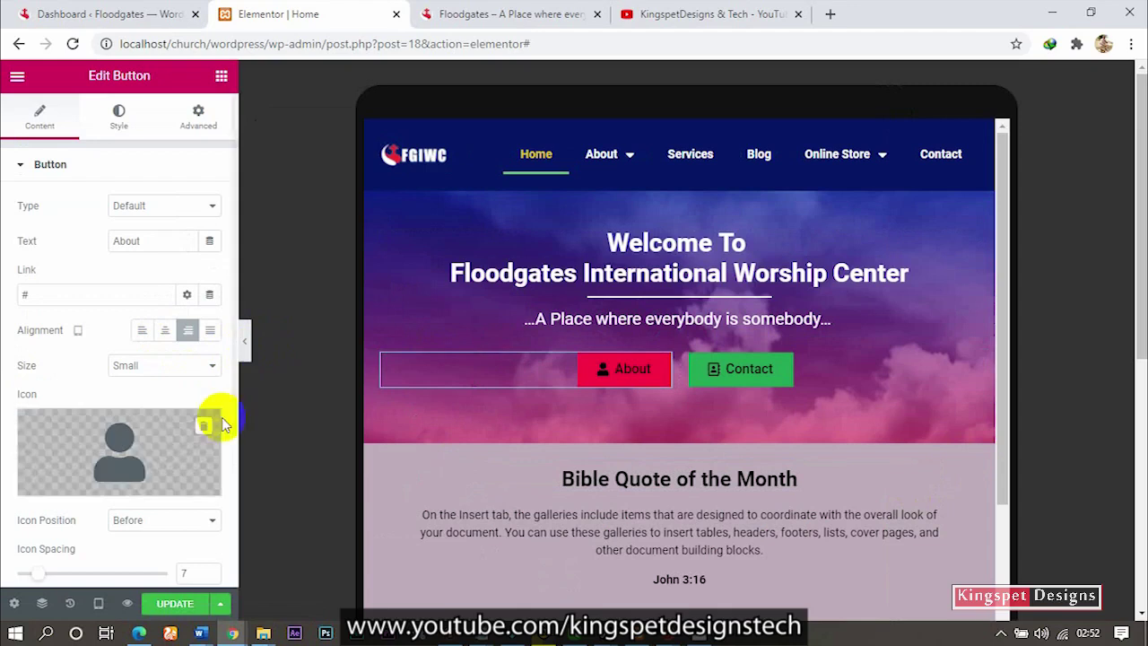
click(244, 344)
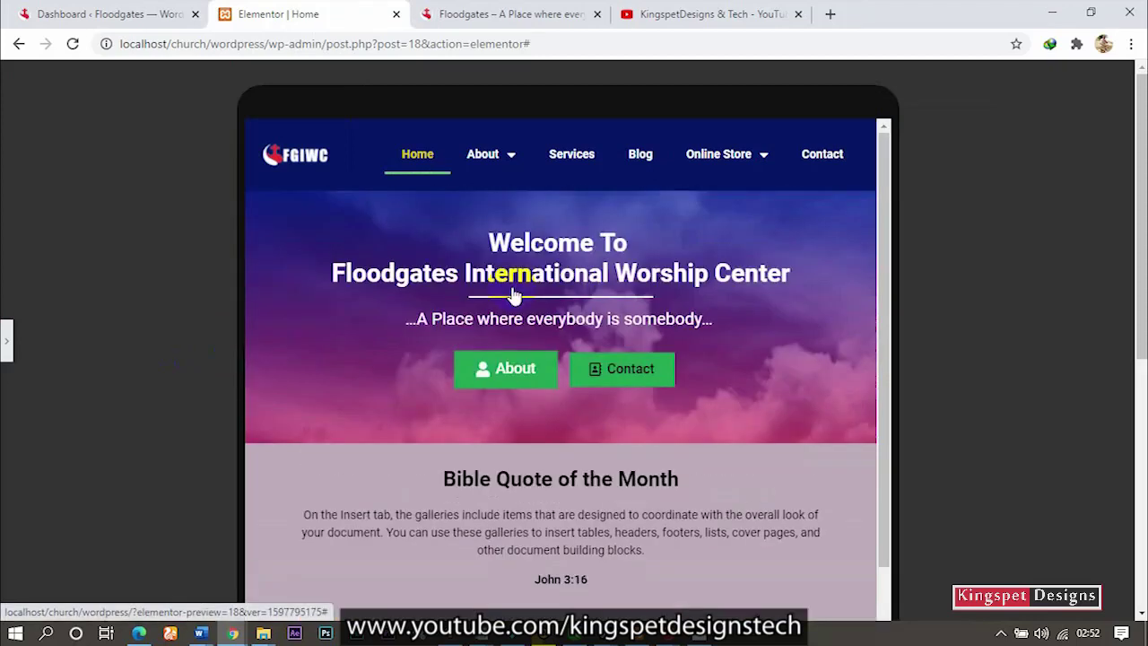
scroll(514, 296, down, 7)
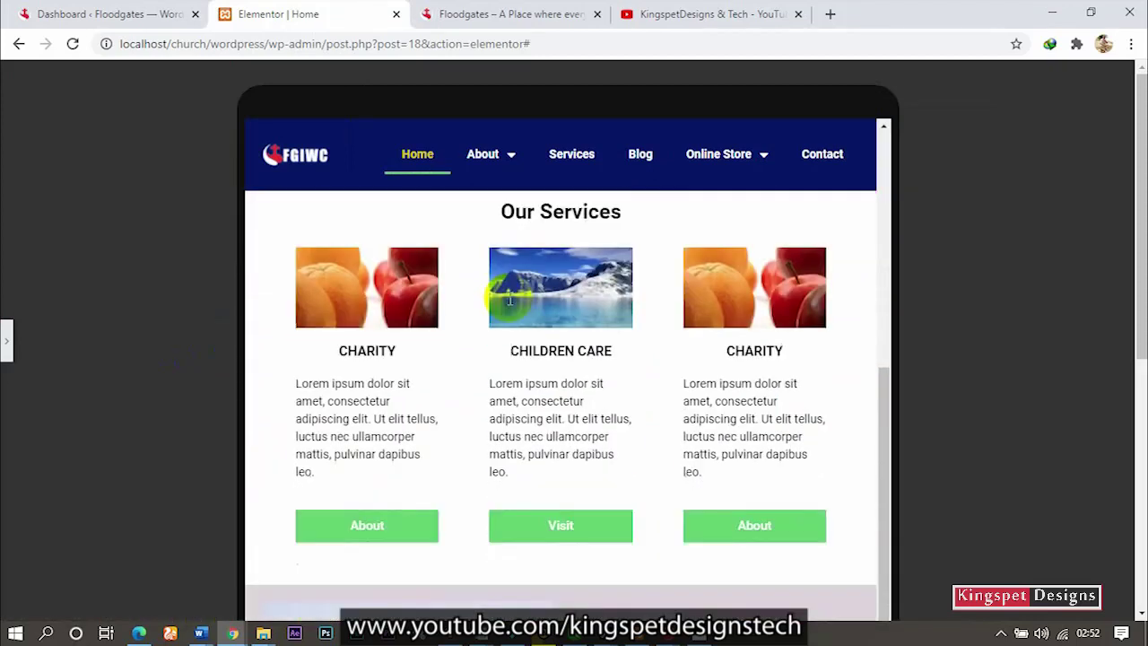
scroll(509, 299, down, 2)
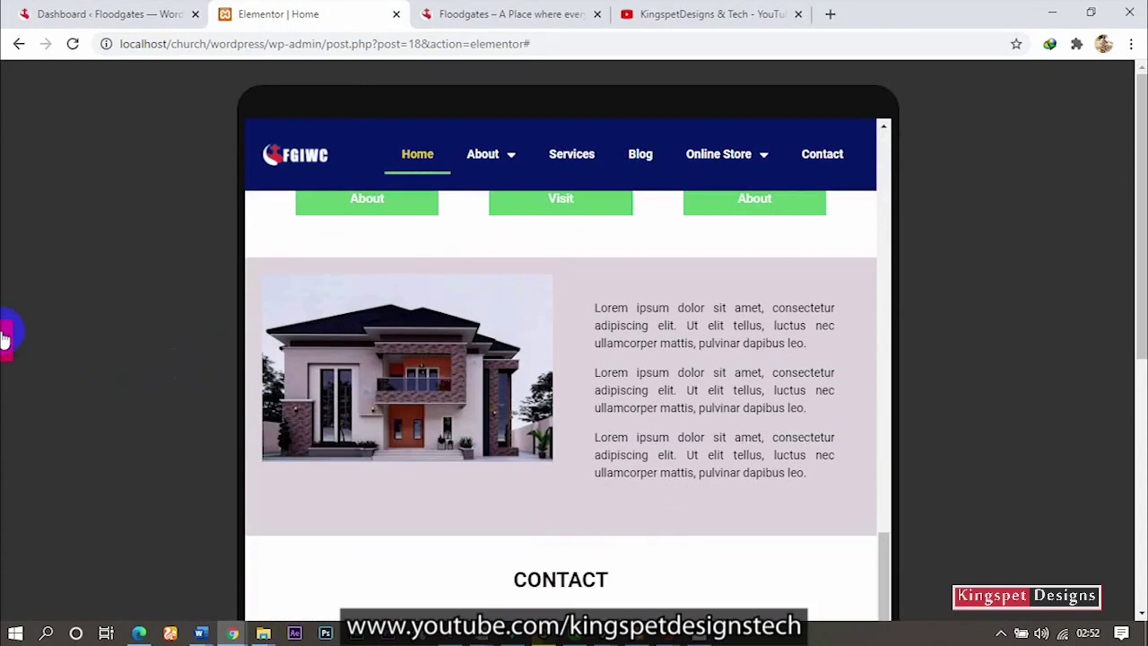
click(6, 332)
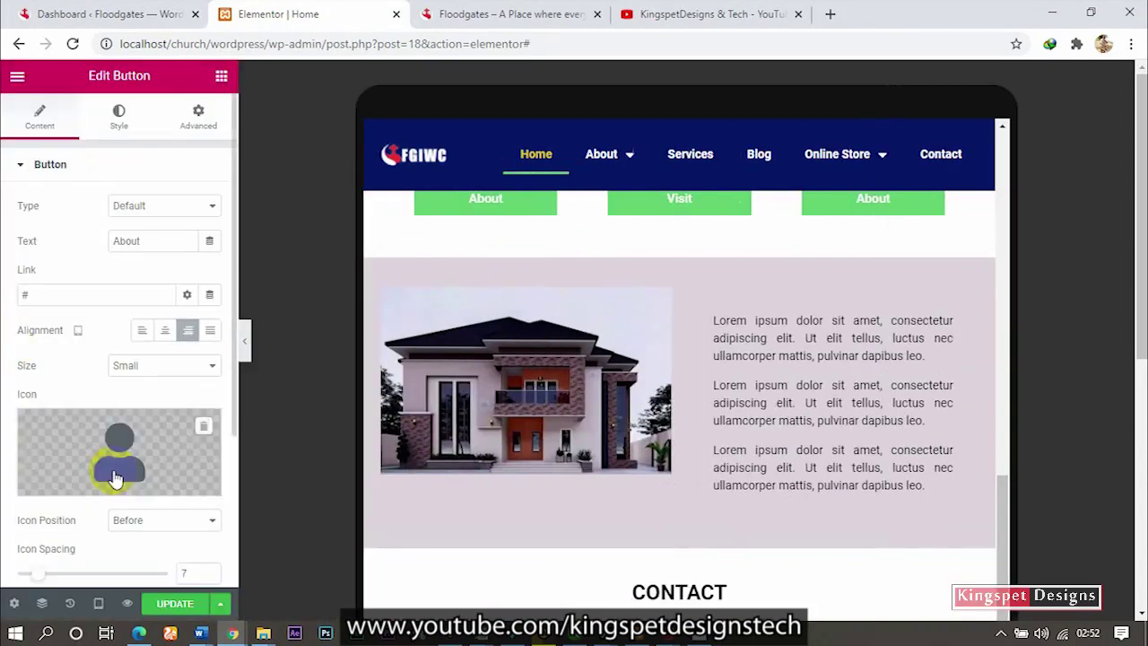
- Switch to the desktop view and right-align the welcome banner's About button there
click(98, 602)
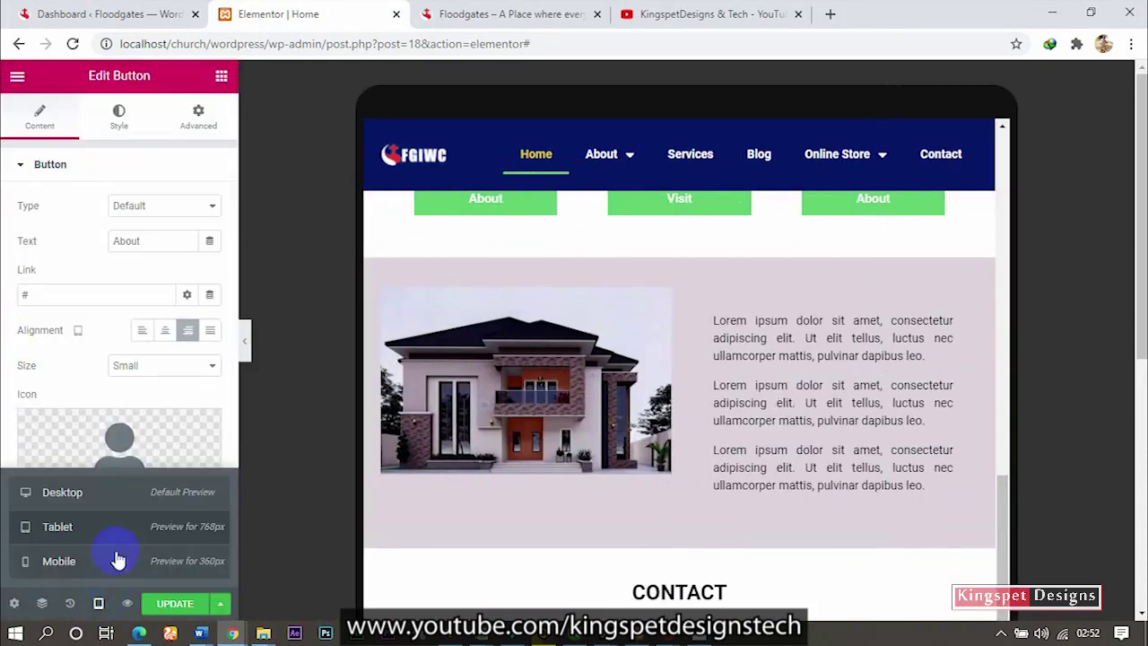
click(134, 504)
scroll(254, 341, up, 10)
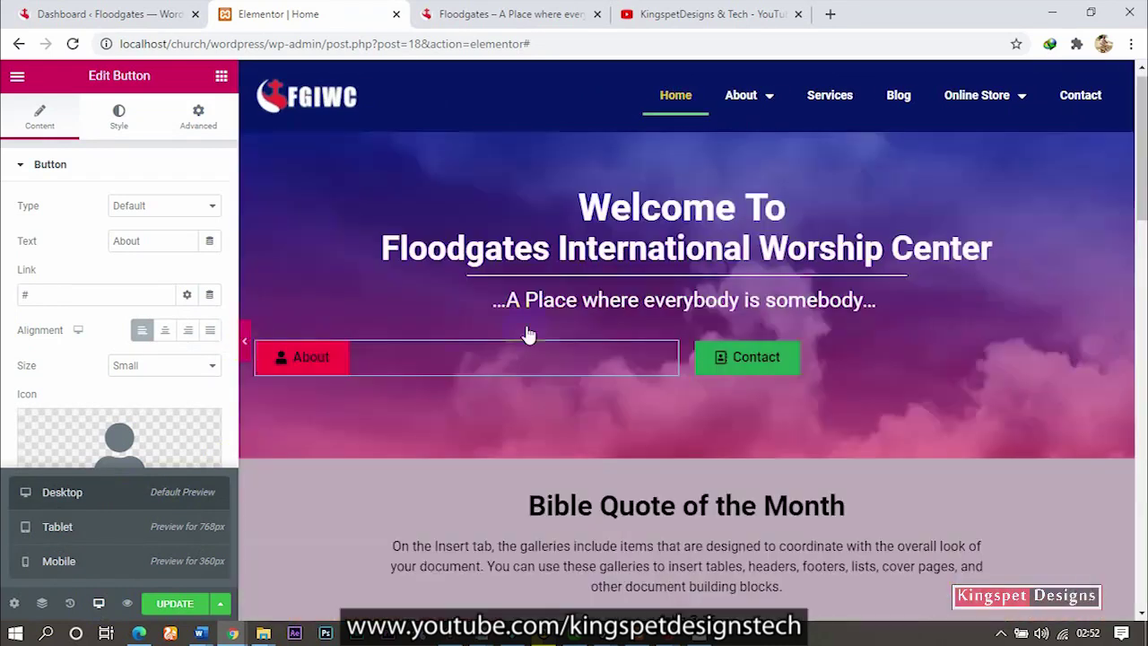
click(302, 363)
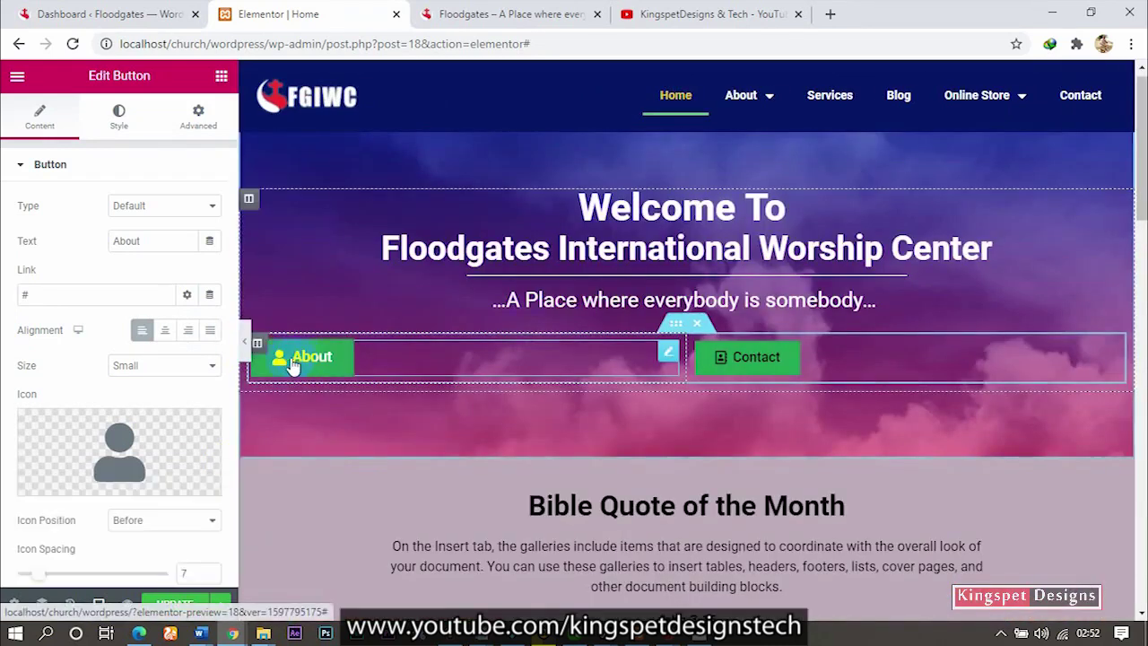
click(187, 332)
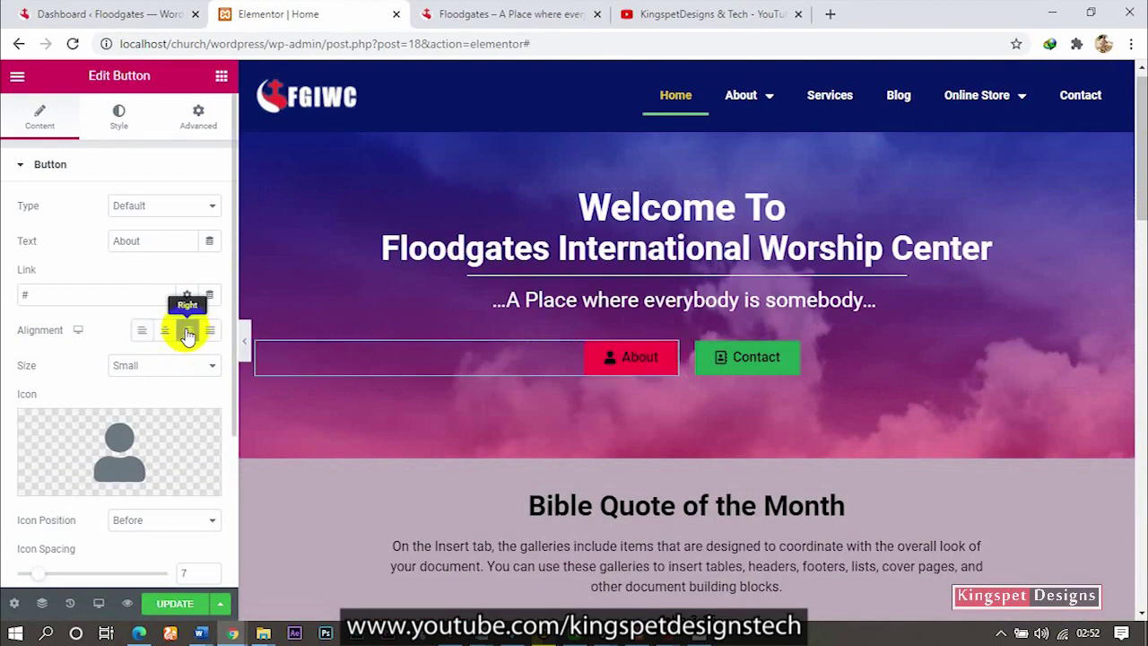
- Review the whole desktop home page without the editing controls, from the welcome banner down to Contact, and bring the controls back
click(247, 349)
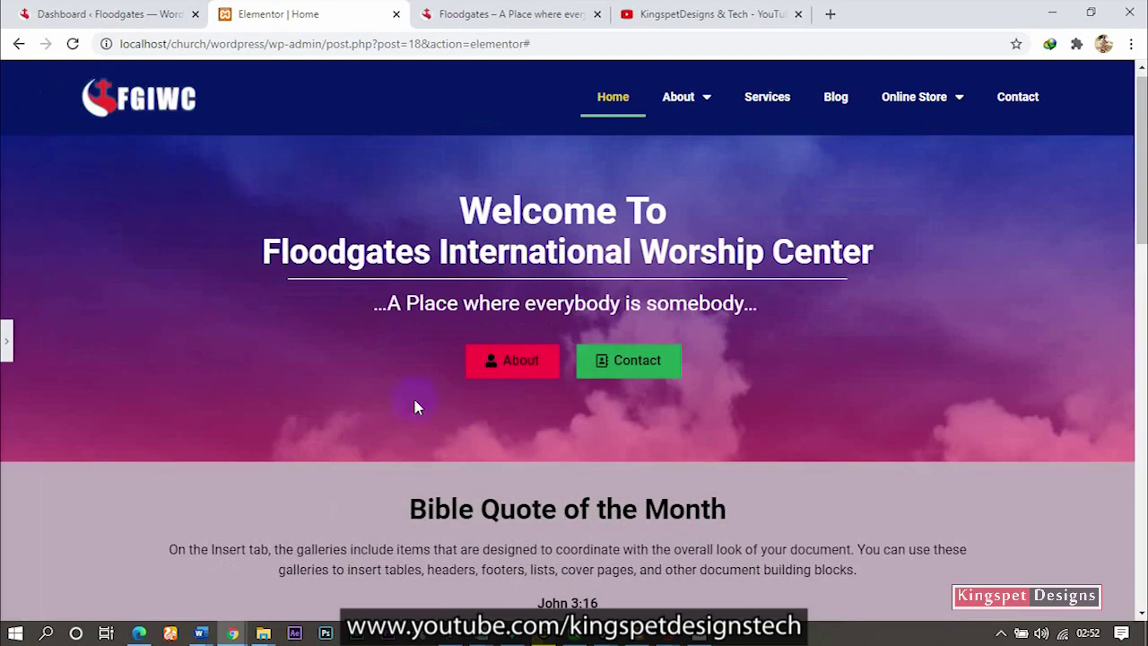
scroll(415, 402, down, 10)
scroll(414, 406, down, 3)
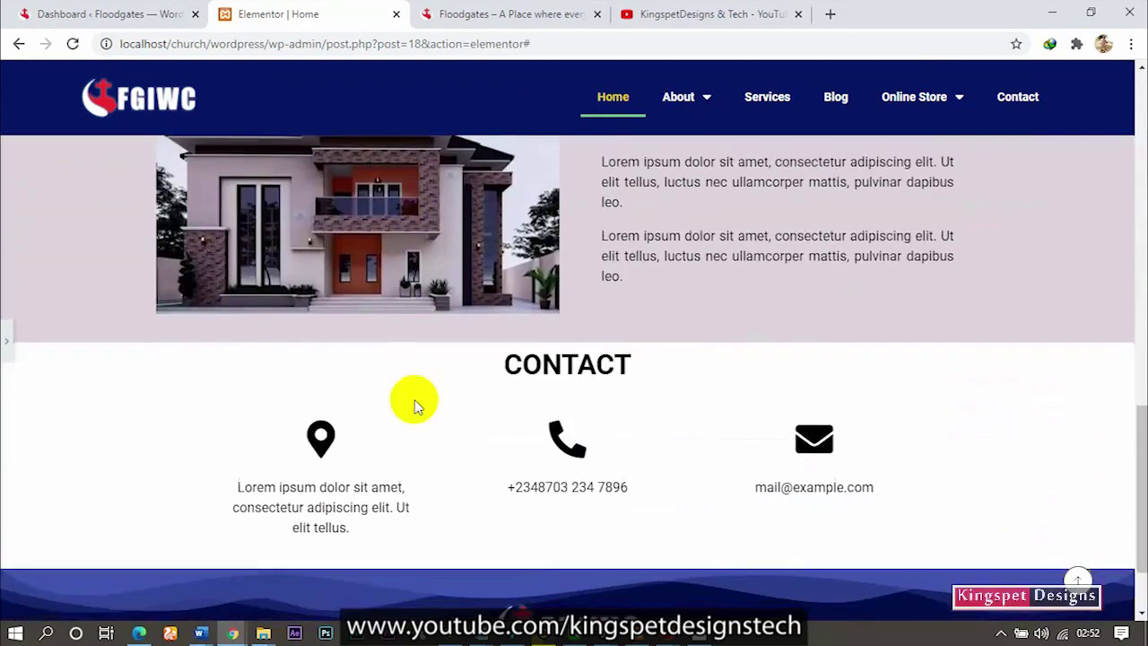
scroll(415, 406, up, 10)
scroll(415, 407, up, 3)
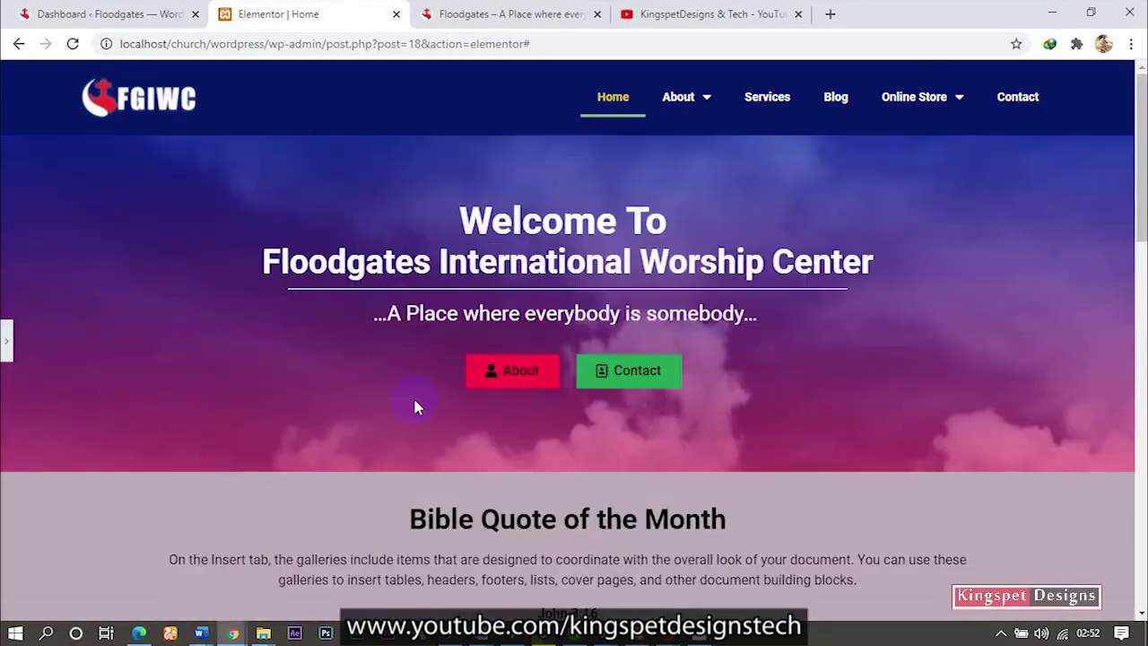
scroll(415, 407, down, 10)
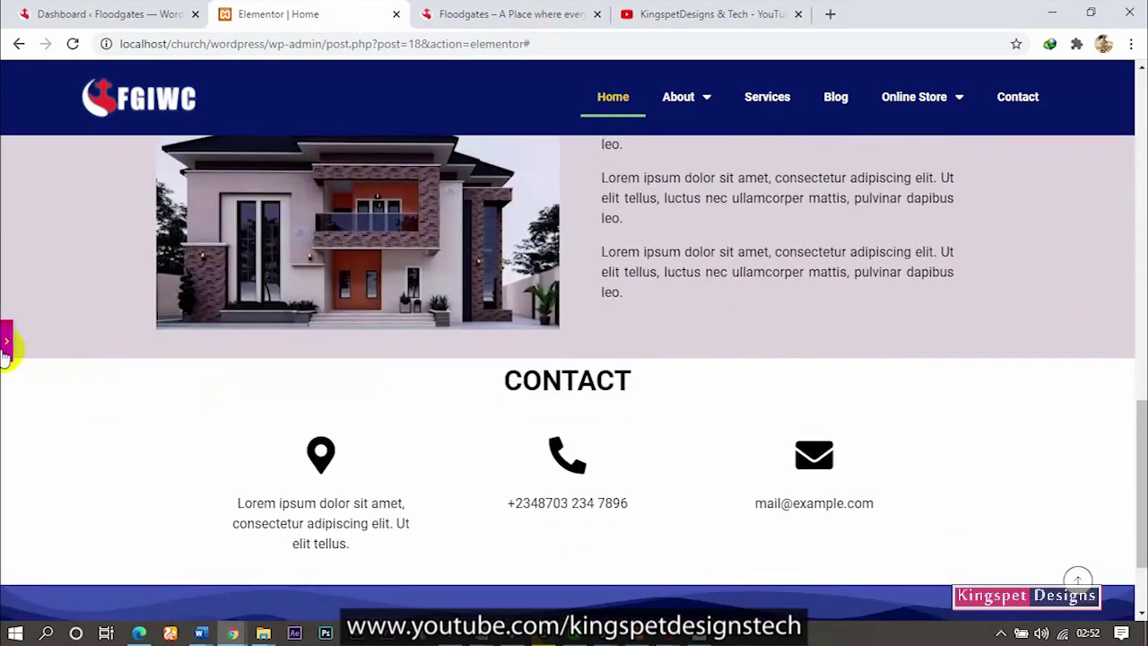
click(7, 346)
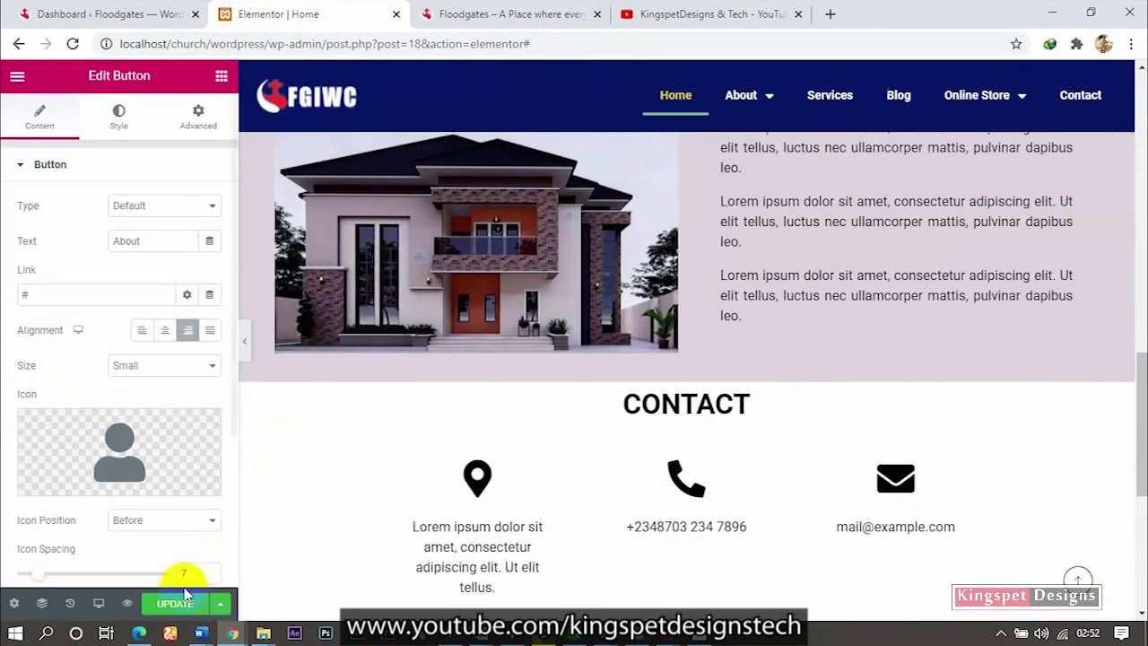
- Save the updated home page and return to its welcome banner
click(175, 607)
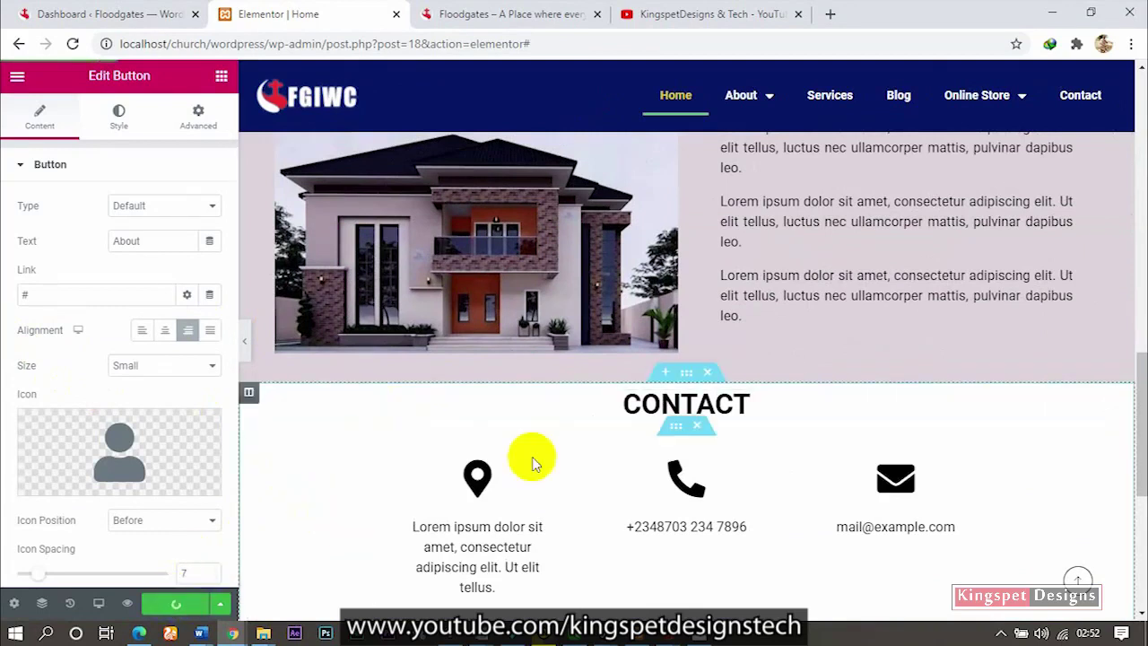
scroll(666, 289, up, 10)
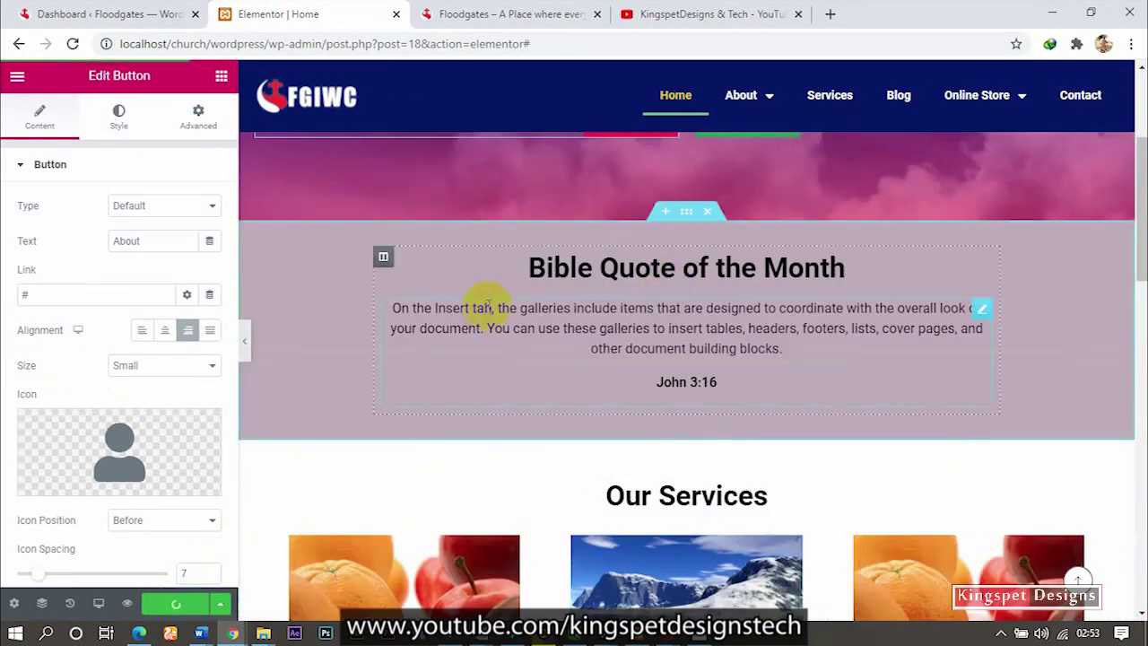
scroll(493, 305, up, 3)
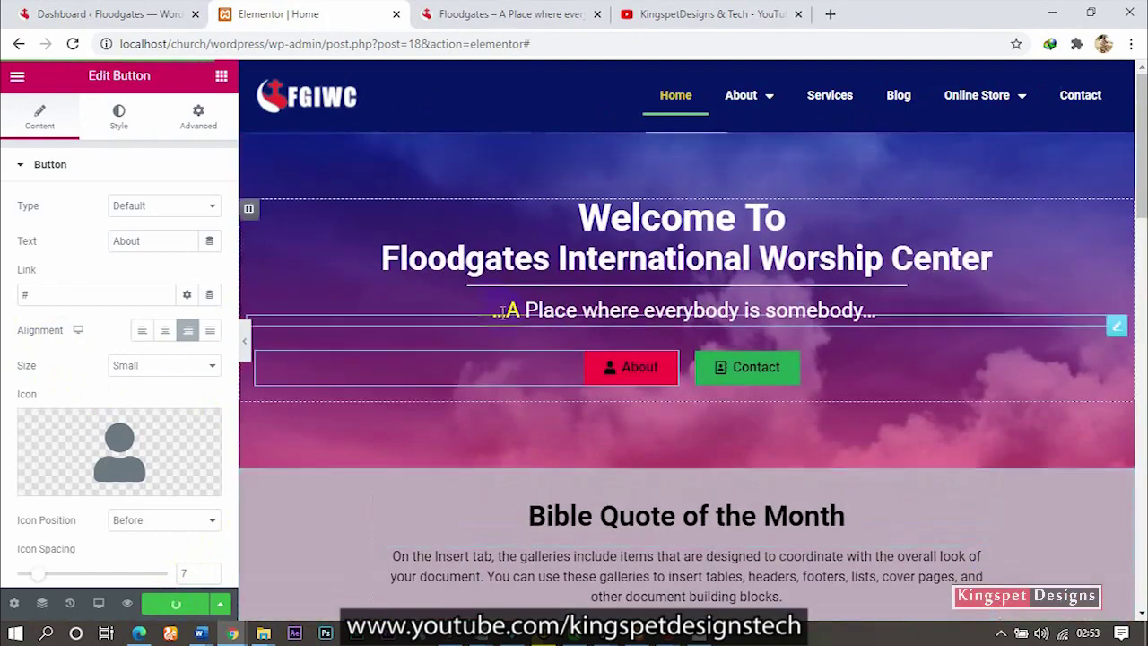